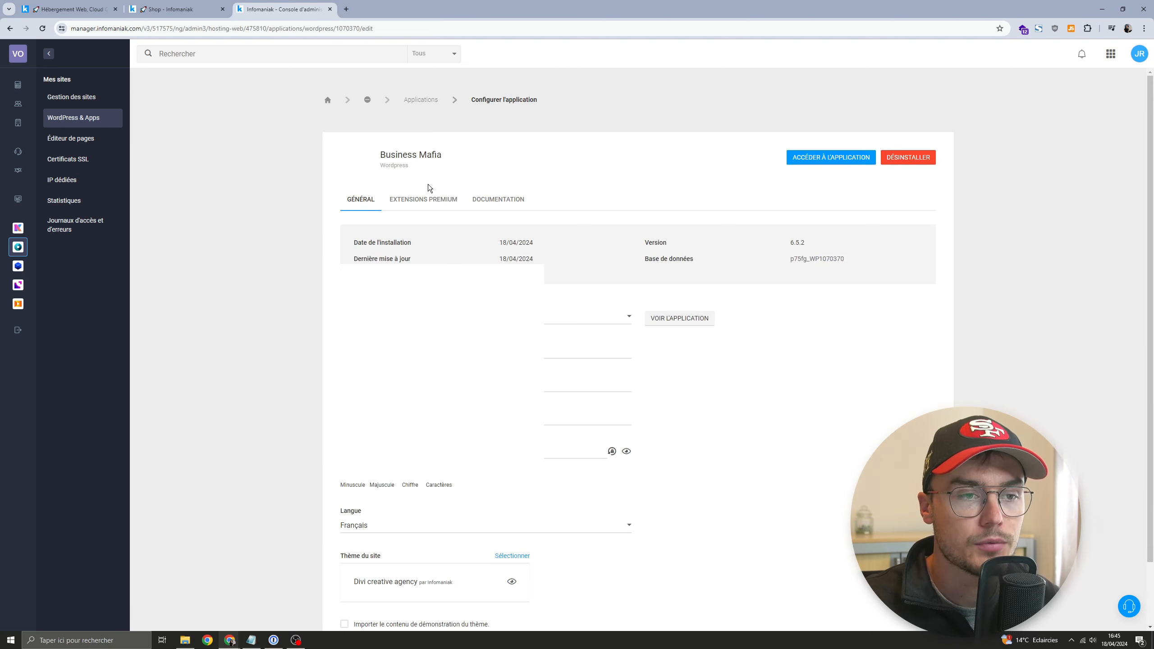
Step: Open the installed Business Mafia WordPress application from its configuration page in the hosting console
{"action": "scroll", "coordinate": [381, 227], "scroll_direction": "down", "scroll_amount": 2}
{"action": "scroll", "coordinate": [863, 150], "scroll_direction": "up", "scroll_amount": 2}
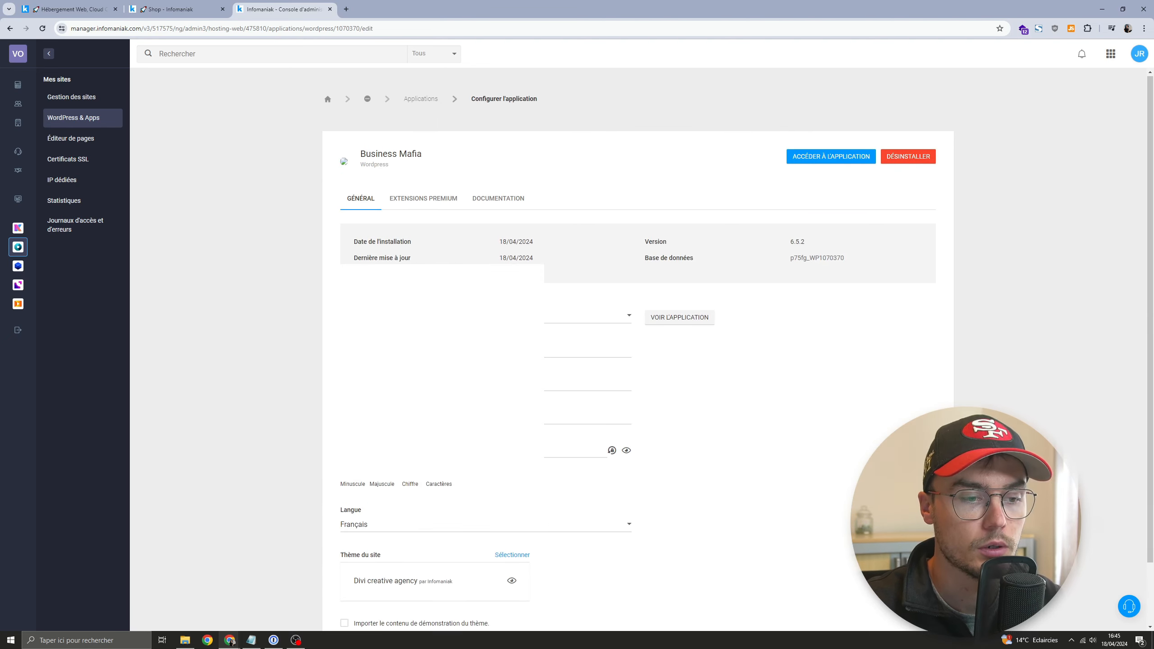
{"action": "left_click", "coordinate": [834, 159]}
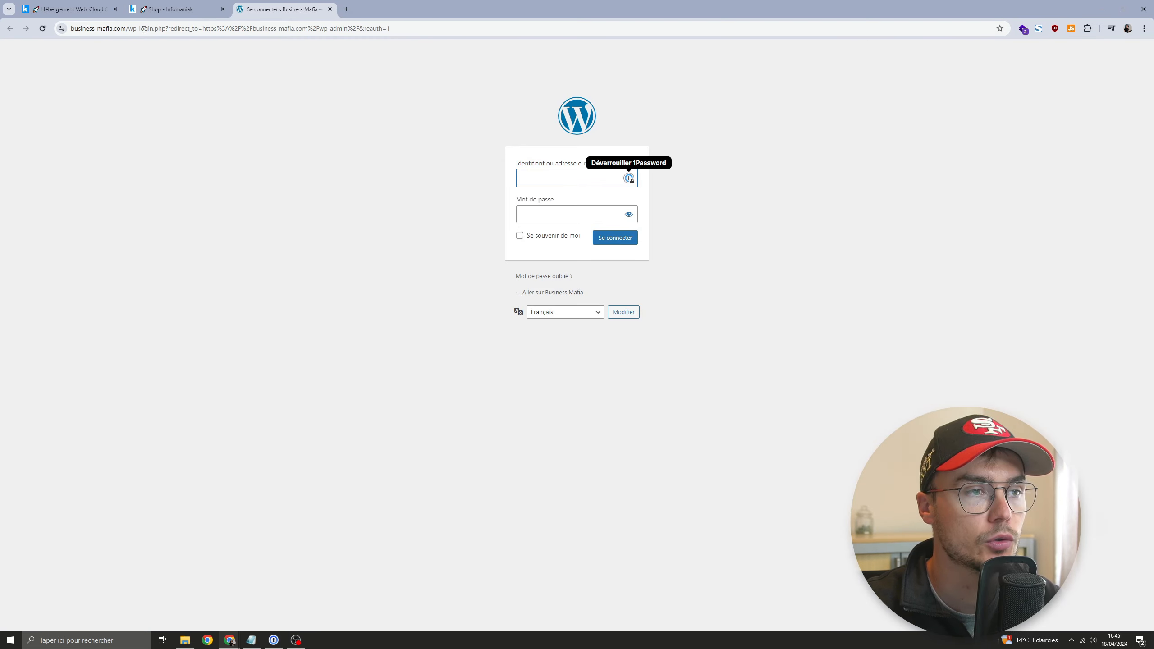
Step: Load the site's homepage at business-mafia.com and look through its demo content down to the footer
{"action": "left_click_drag", "start_coordinate": [128, 26], "coordinate": [1055, 9]}
{"action": "key", "text": "BackSpace"}
{"action": "key", "text": "Return"}
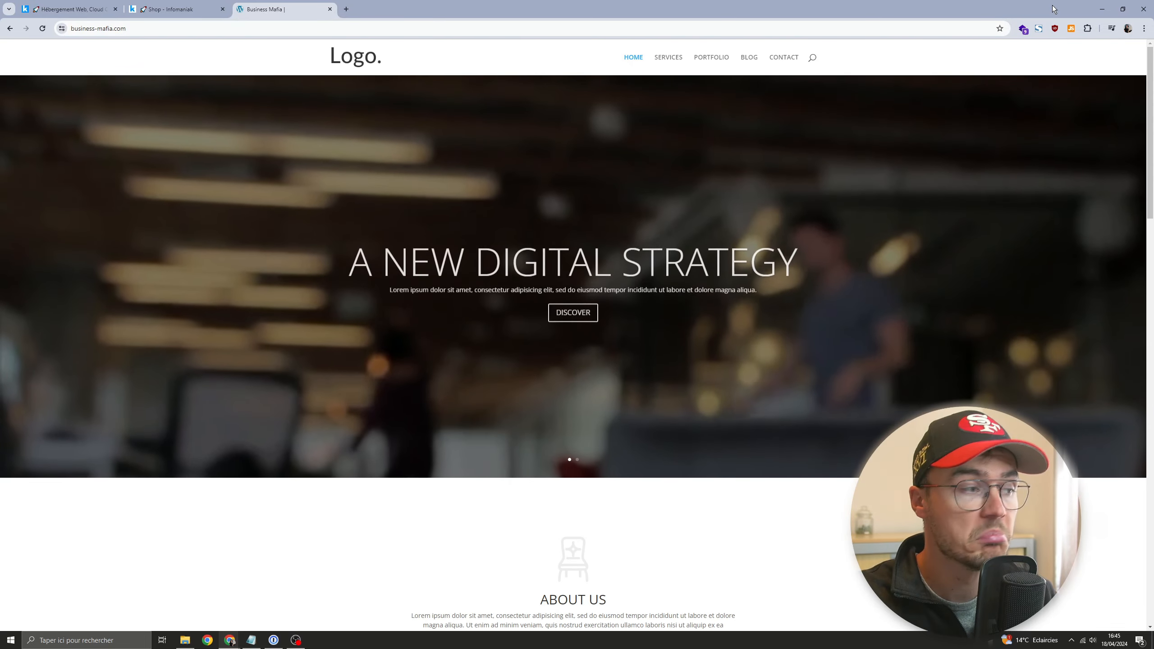
{"action": "scroll", "coordinate": [907, 209], "scroll_direction": "down", "scroll_amount": 15}
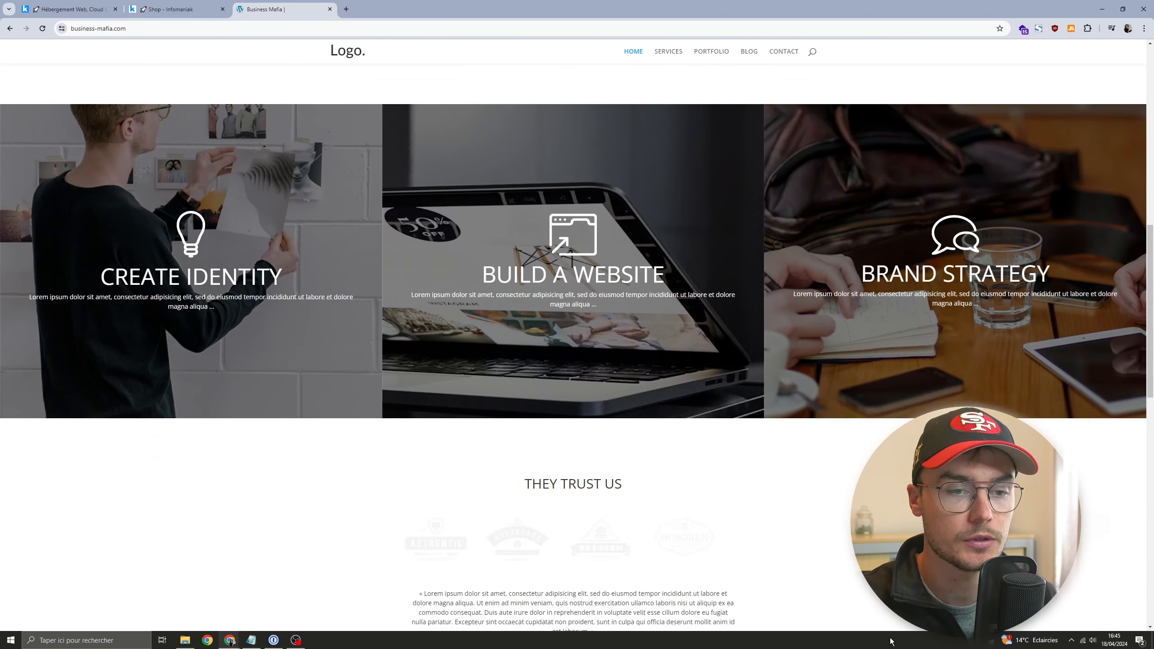
{"action": "scroll", "coordinate": [614, 383], "scroll_direction": "down", "scroll_amount": 5}
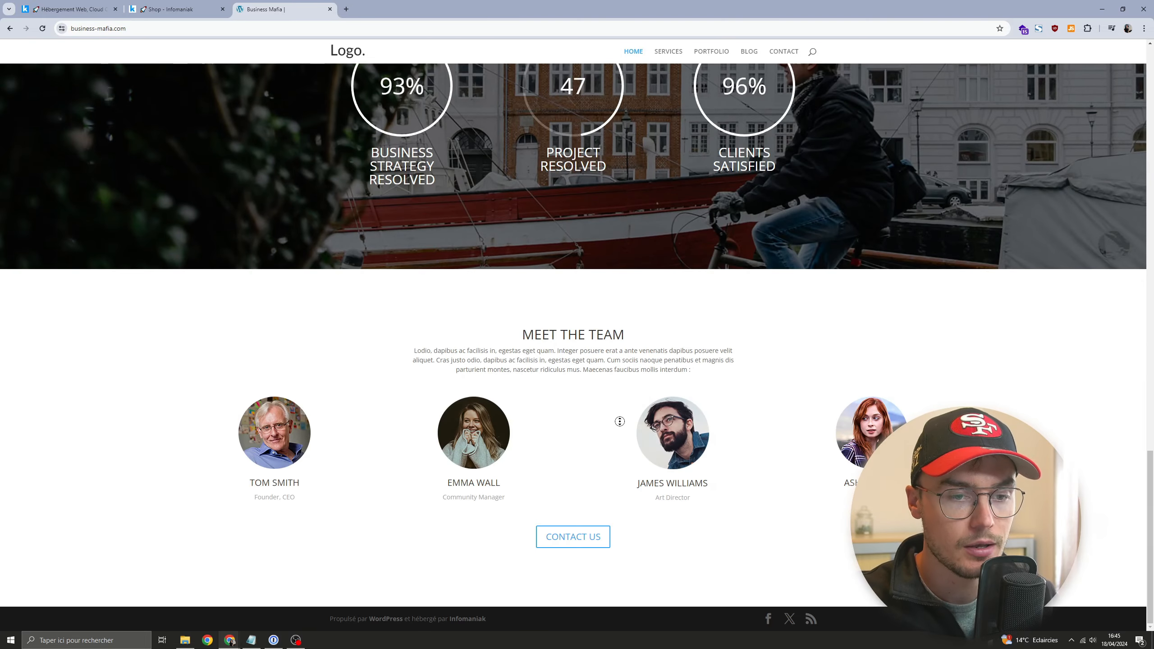
{"action": "scroll", "coordinate": [571, 186], "scroll_direction": "up", "scroll_amount": 20}
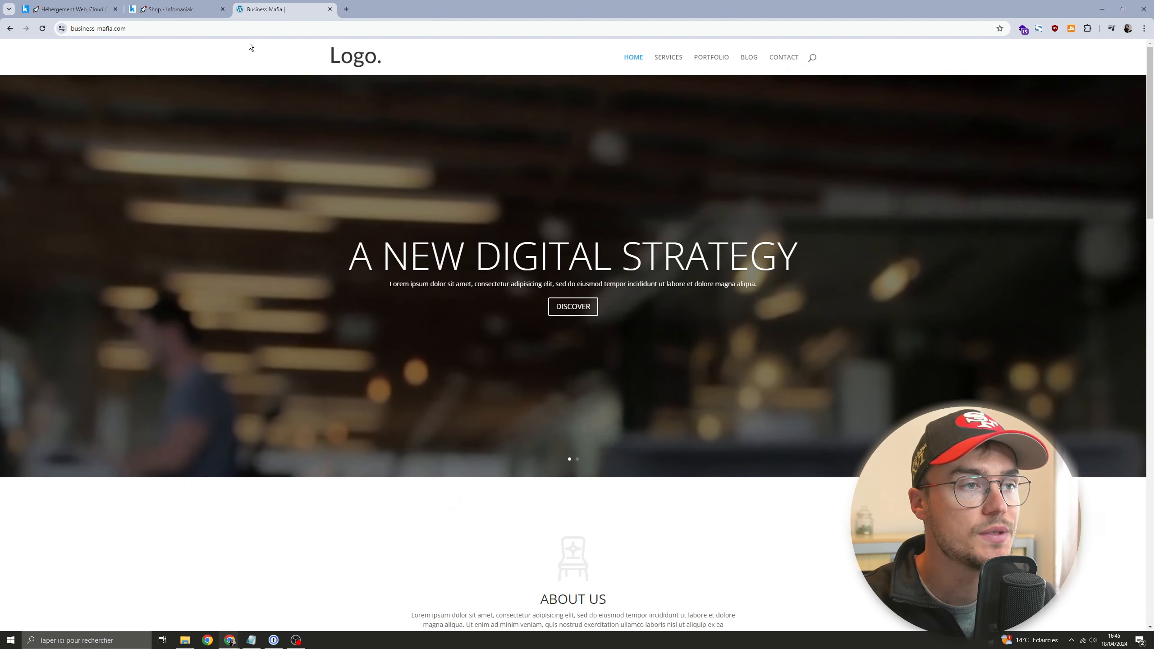
Step: Open the WordPress login page by adding /wp-admin to the business-mafia.com address
{"action": "left_click", "coordinate": [252, 28]}
{"action": "left_click", "coordinate": [251, 28]}
{"action": "type", "text": "/wp-admin"}
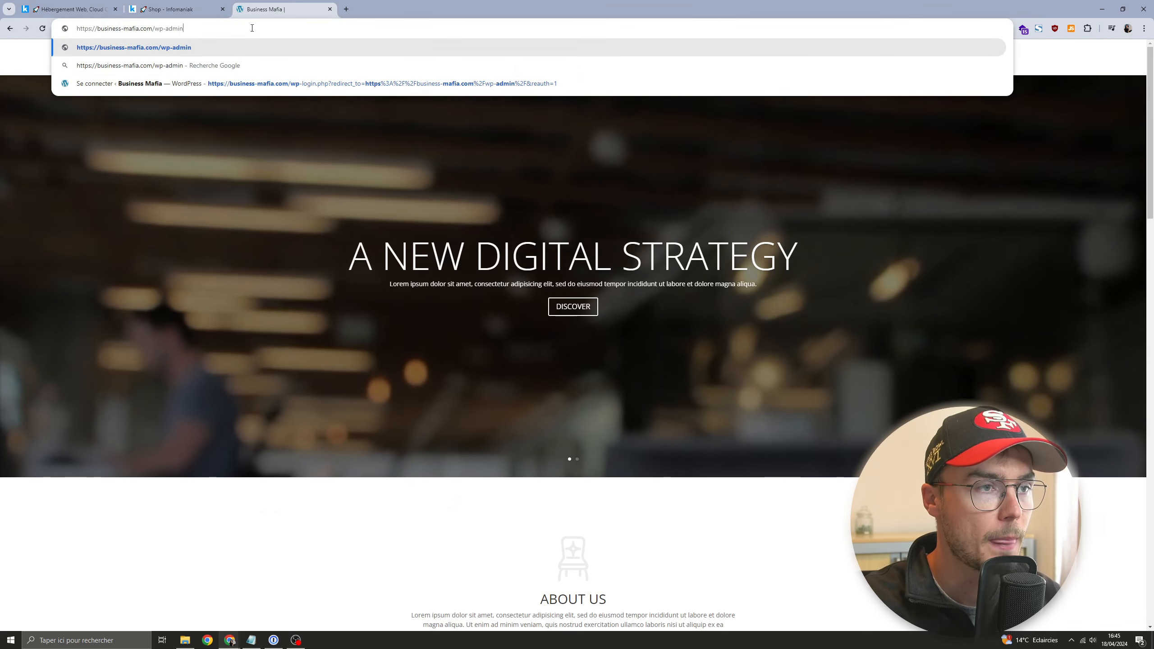
{"action": "key", "text": "Return"}
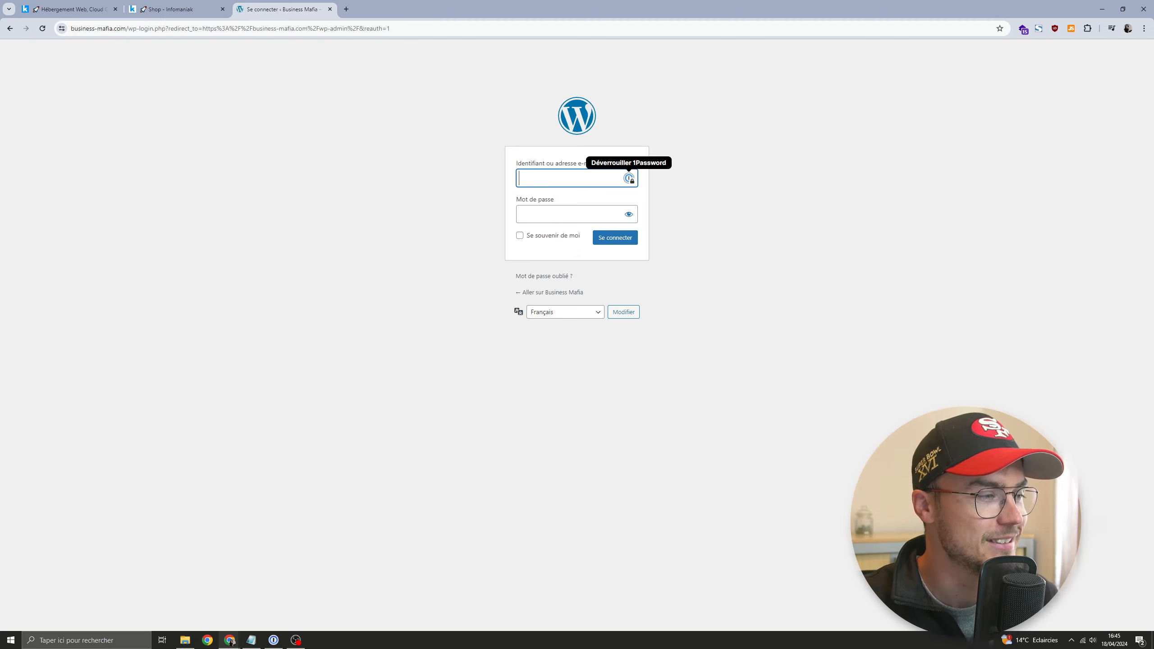
Step: Switch to Notepad and insert domaine.com in front of /wp-admin in the note
{"action": "key", "text": "alt+Tab"}
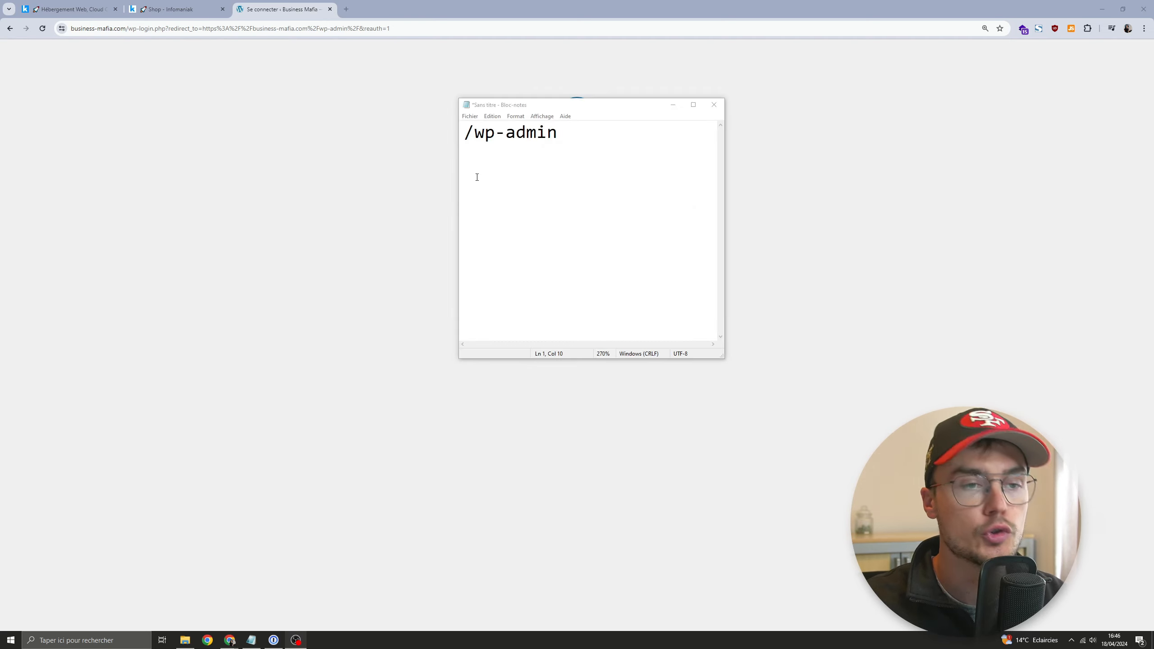
{"action": "left_click", "coordinate": [461, 143]}
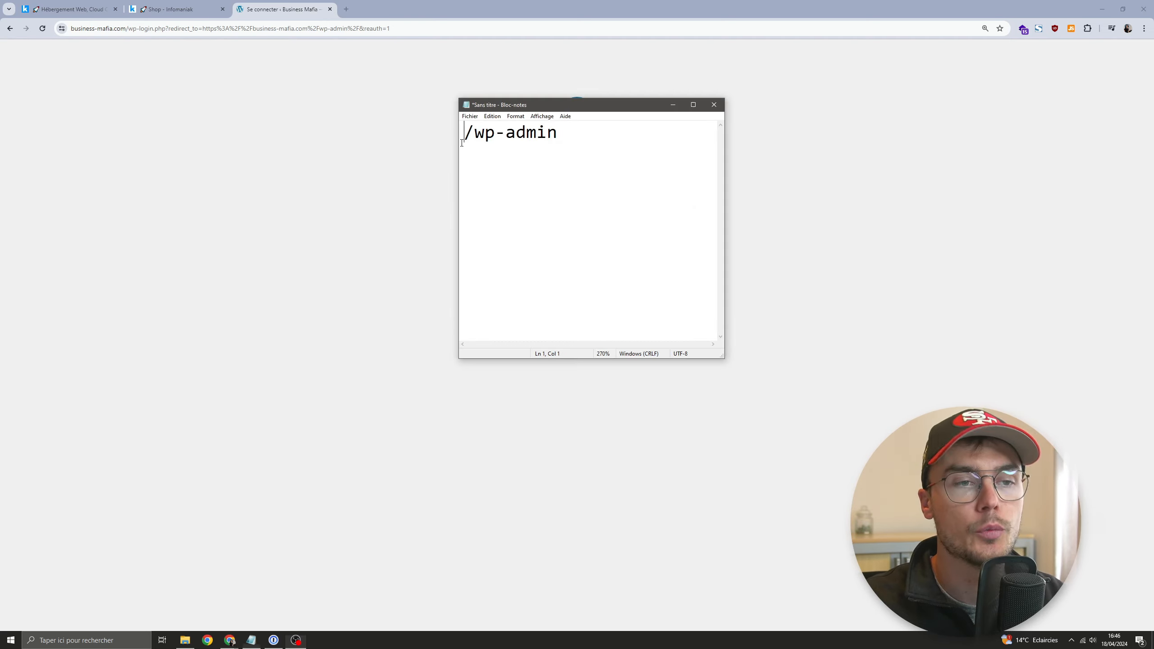
{"action": "type", "text": "domaine.com"}
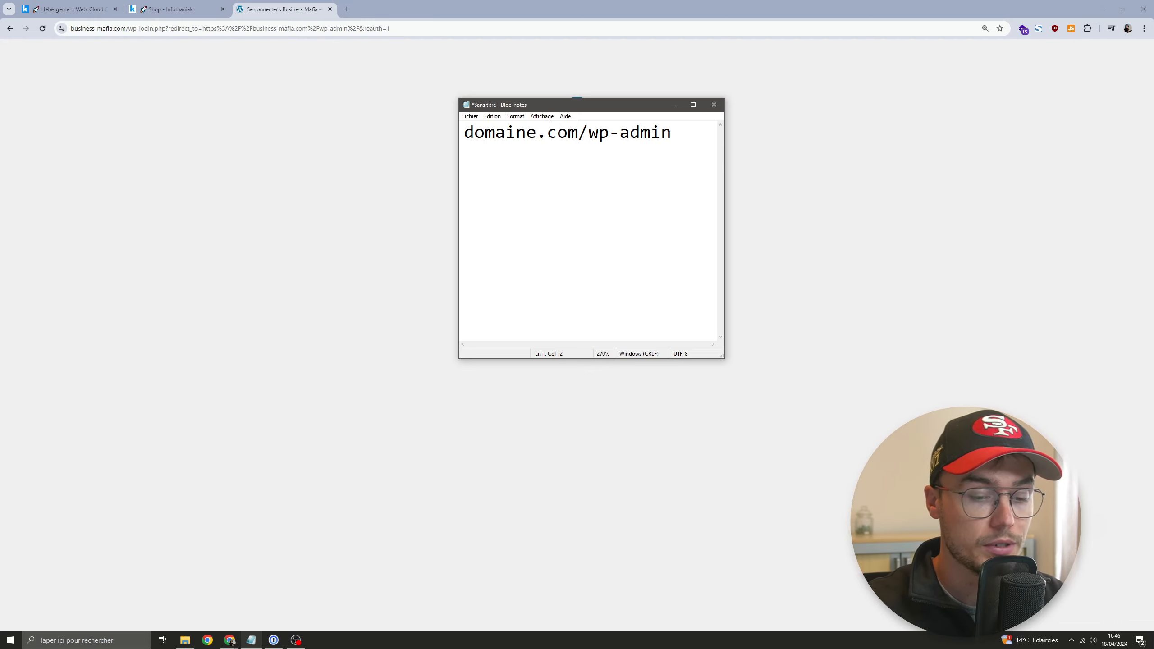
Step: Return to Chrome and deactivate all installed WordPress extensions with one bulk action
{"action": "left_click", "coordinate": [230, 640]}
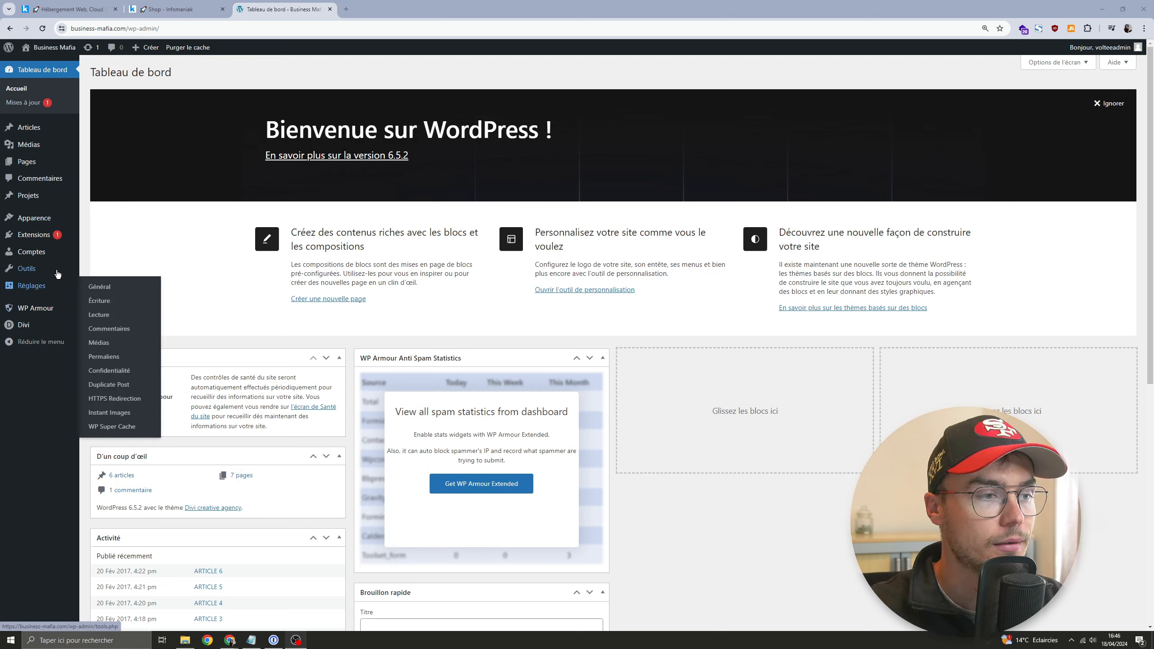
{"action": "left_click", "coordinate": [47, 238]}
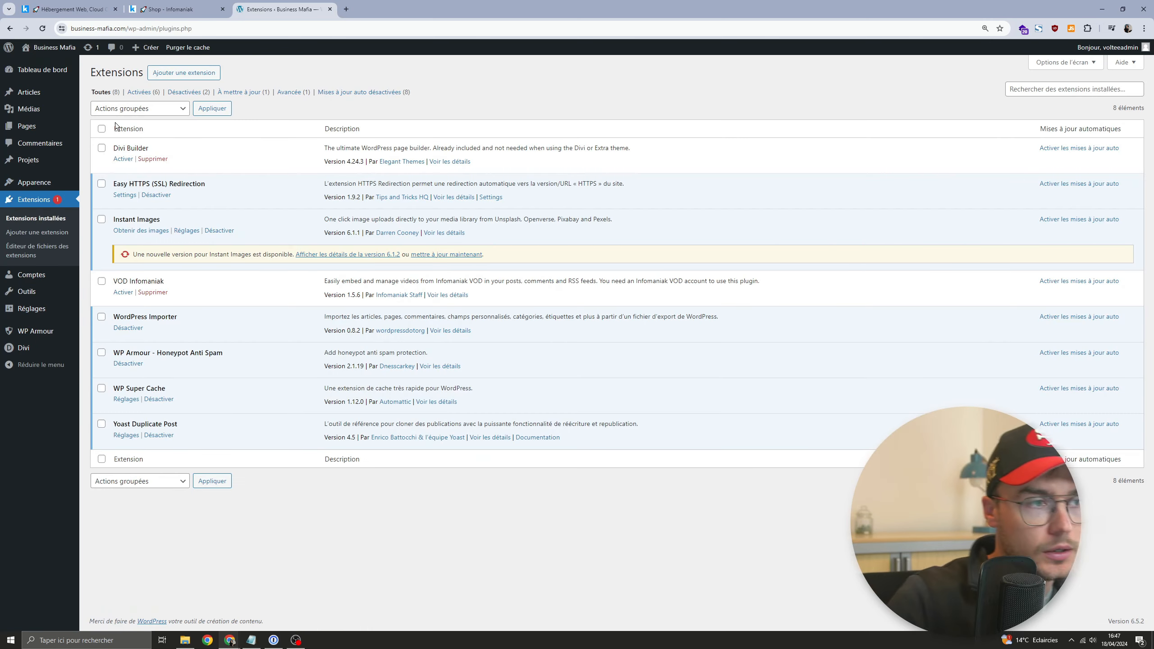
{"action": "left_click", "coordinate": [101, 129]}
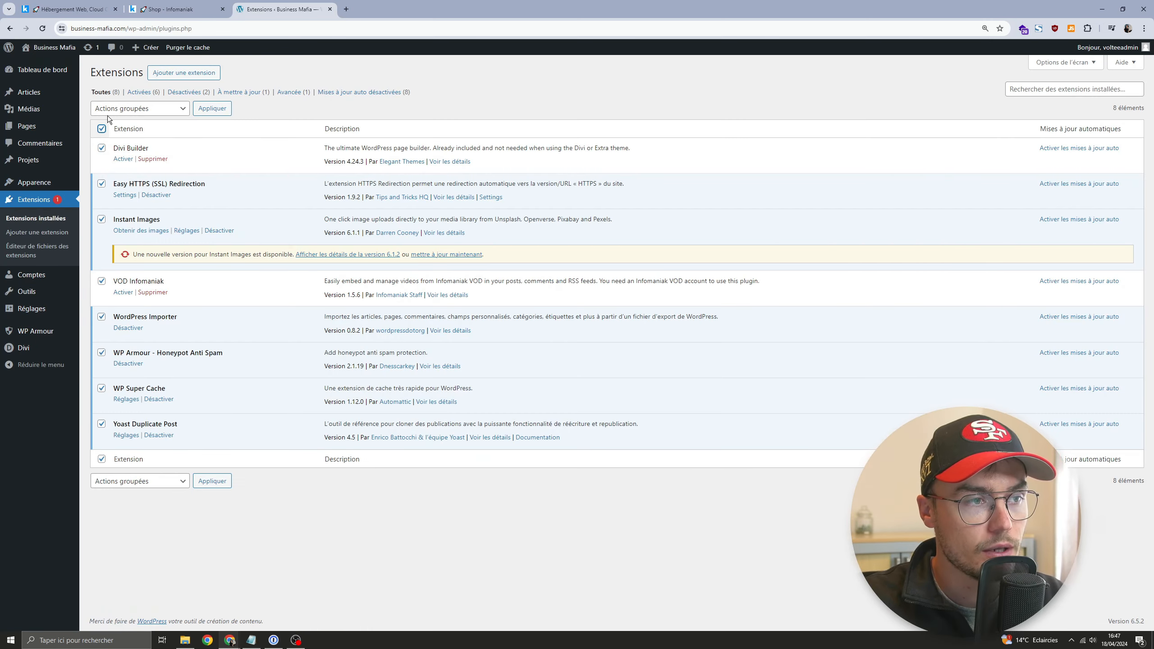
{"action": "left_click", "coordinate": [112, 109]}
{"action": "left_click", "coordinate": [110, 140]}
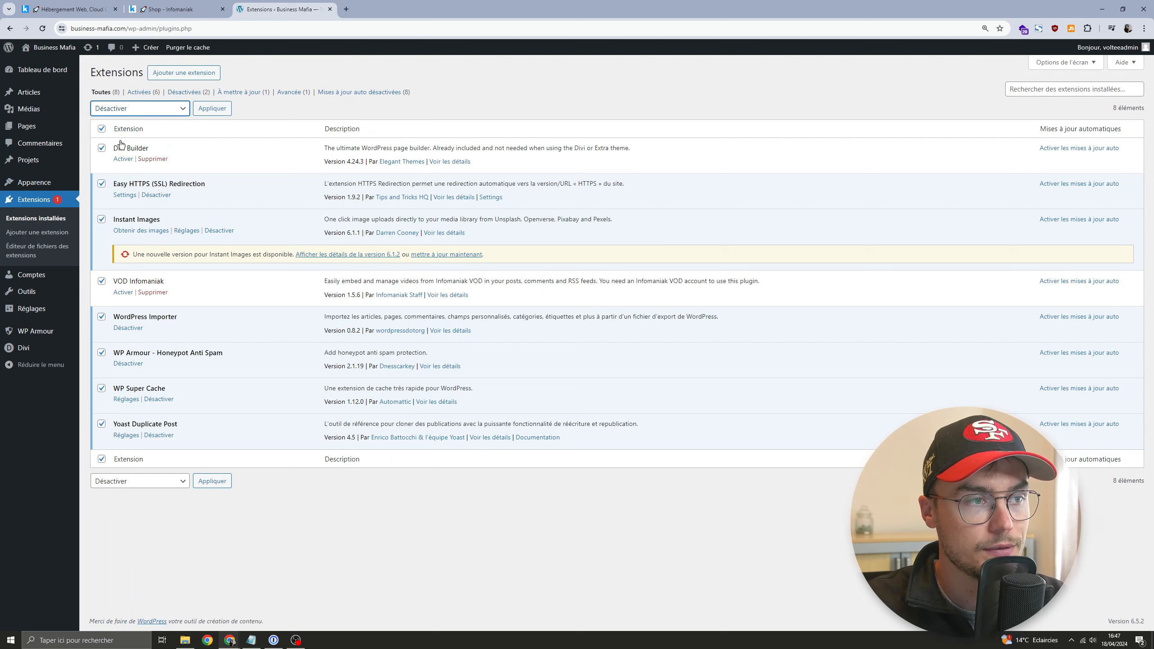
{"action": "left_click", "coordinate": [216, 112]}
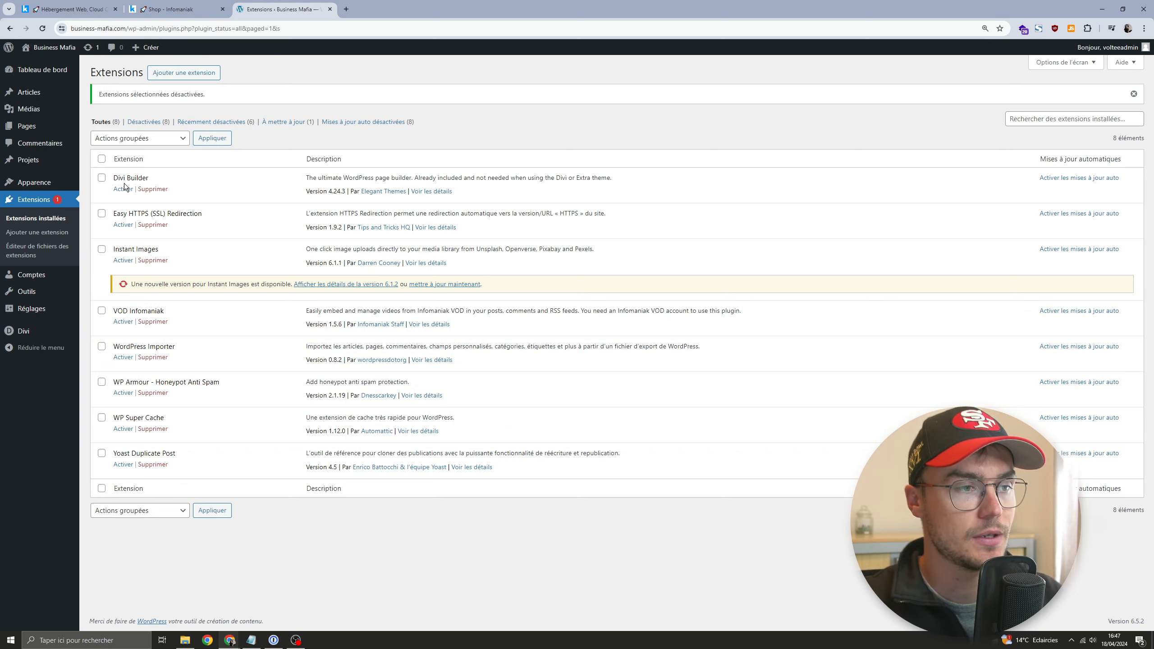
Step: Bulk-delete the extensions Divi Builder, Easy HTTPS (SSL) Redirection, Instant Images, VOD Infomaniak, WordPress Importer and WP Super Cache
{"action": "left_click", "coordinate": [101, 178]}
{"action": "left_click", "coordinate": [102, 213]}
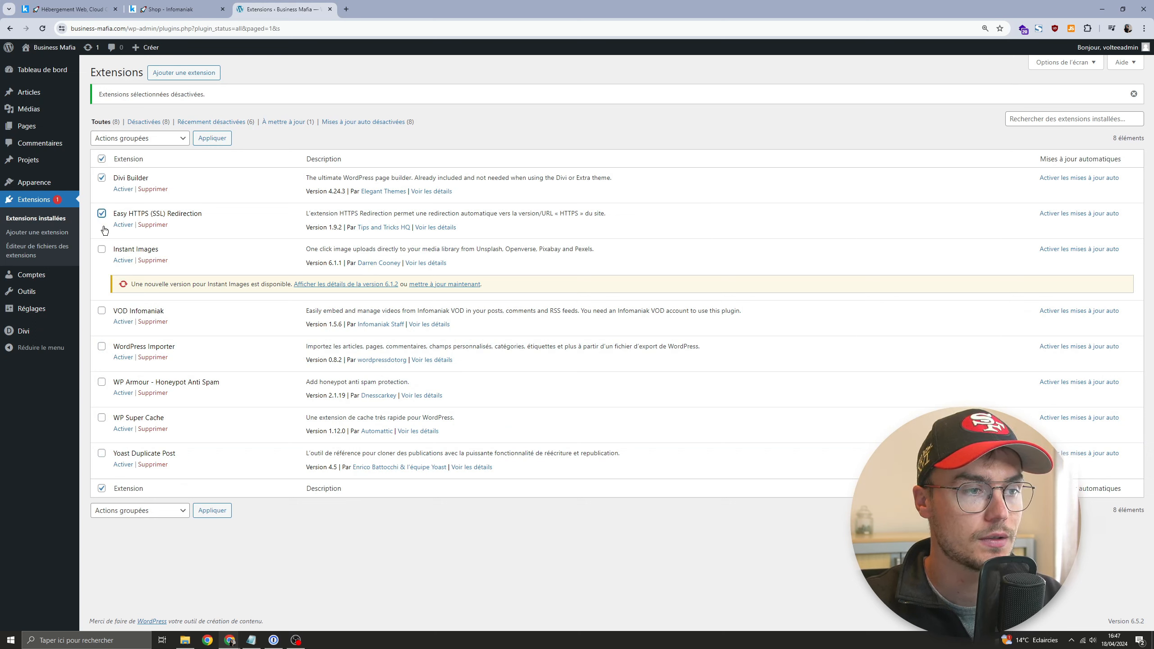
{"action": "left_click", "coordinate": [101, 250]}
{"action": "left_click", "coordinate": [102, 311]}
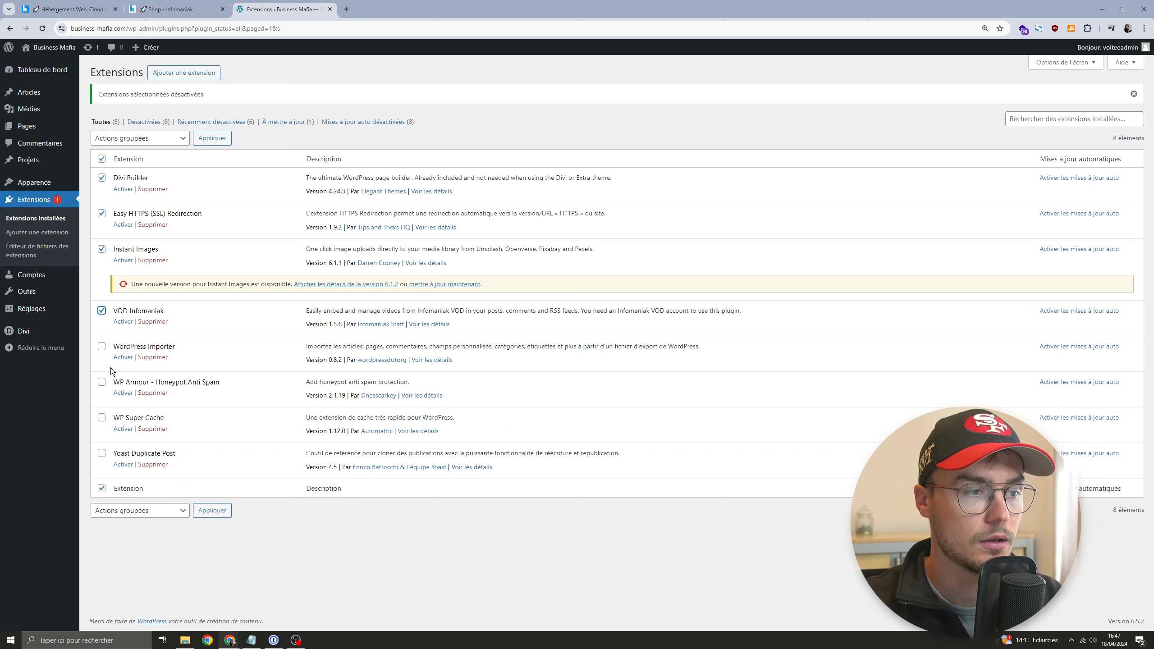
{"action": "left_click", "coordinate": [102, 347]}
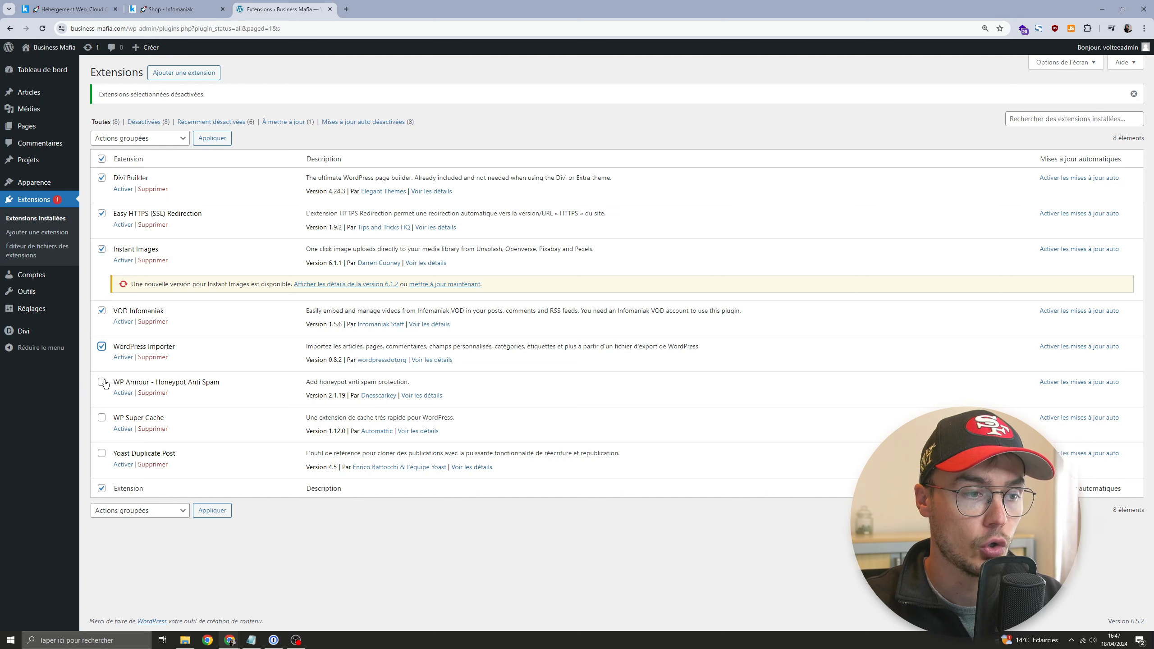
{"action": "left_click", "coordinate": [102, 417]}
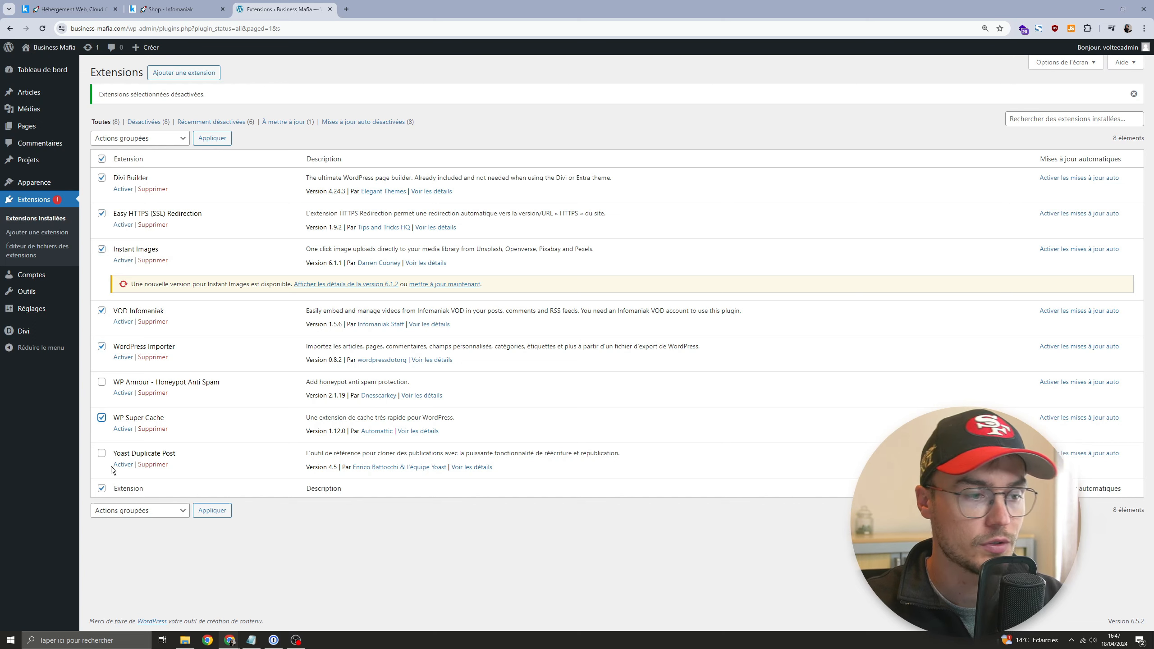
{"action": "left_click", "coordinate": [150, 510]}
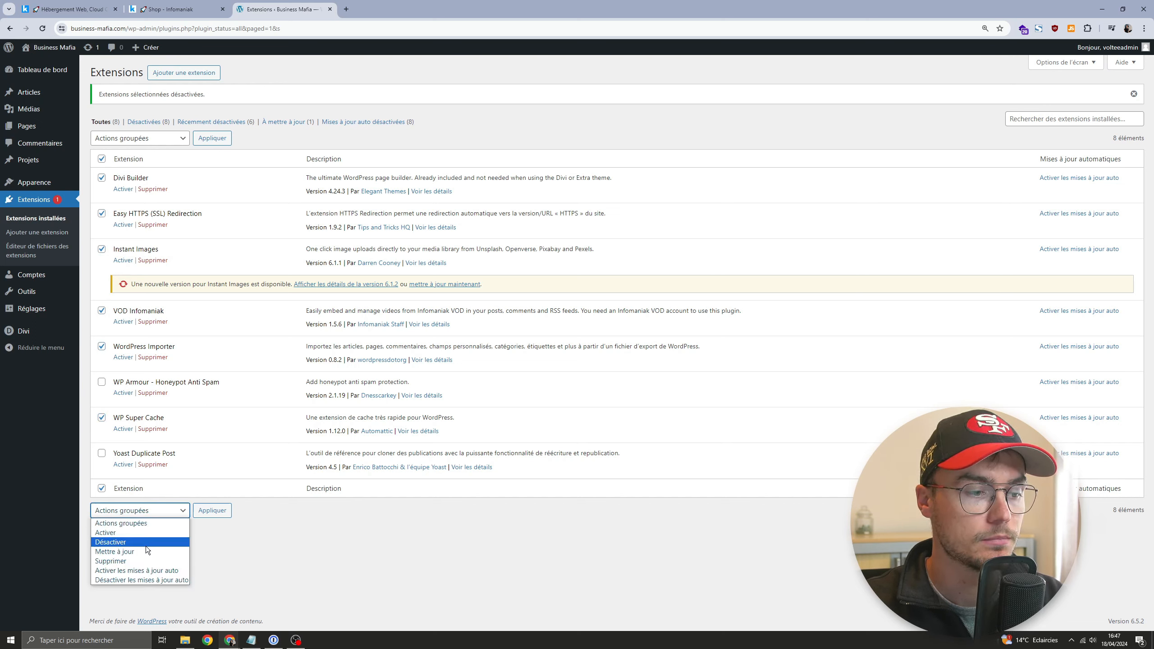
{"action": "left_click", "coordinate": [141, 553]}
{"action": "left_click", "coordinate": [200, 512]}
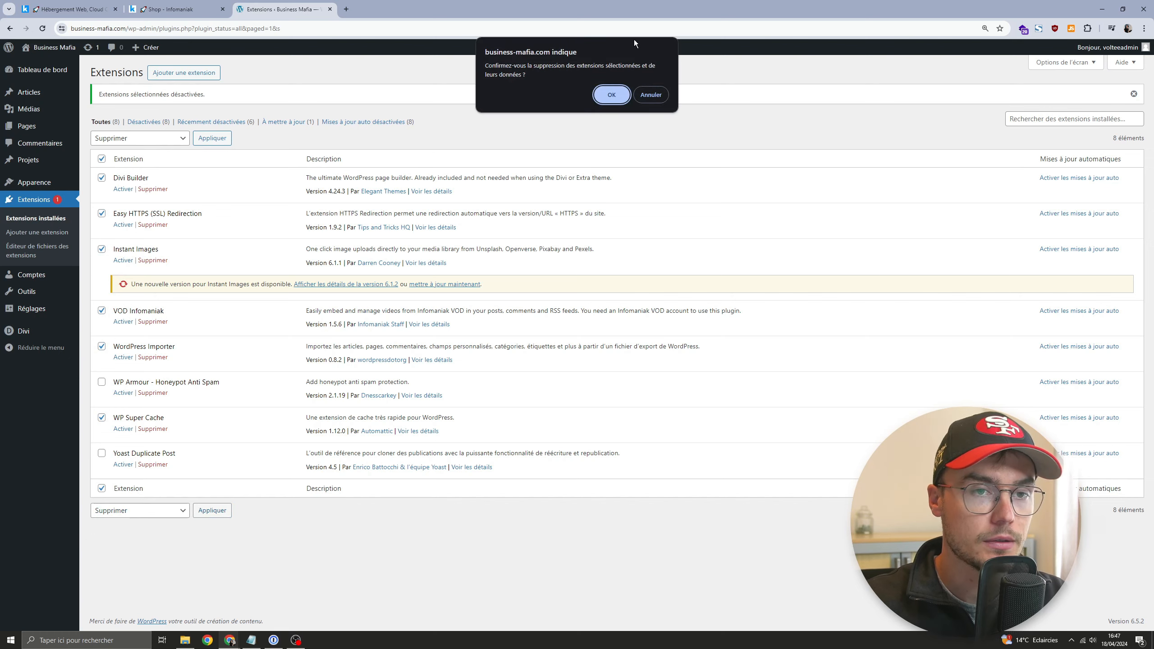
{"action": "left_click", "coordinate": [609, 96]}
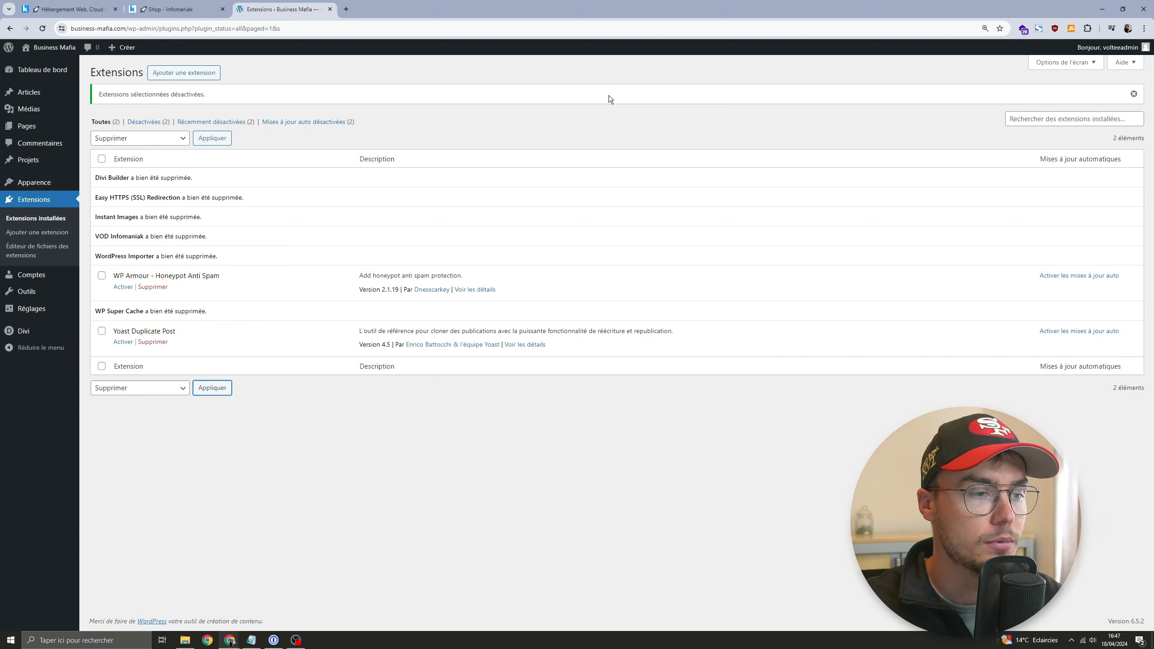
{"action": "triple_click", "coordinate": [137, 276]}
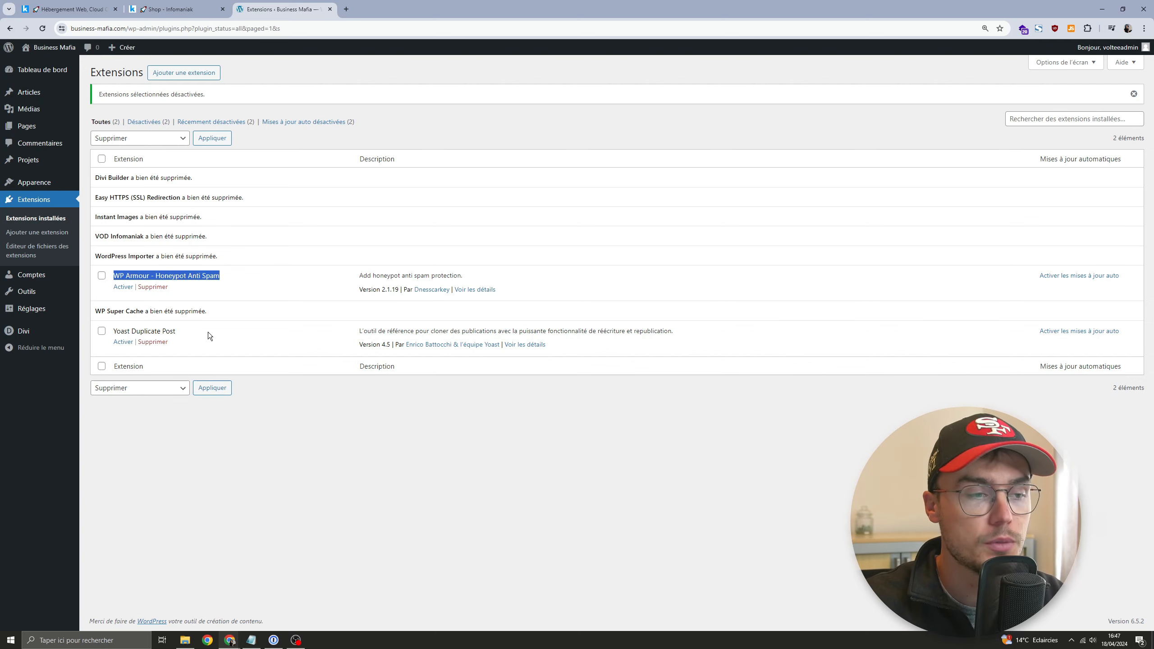
{"action": "triple_click", "coordinate": [131, 331]}
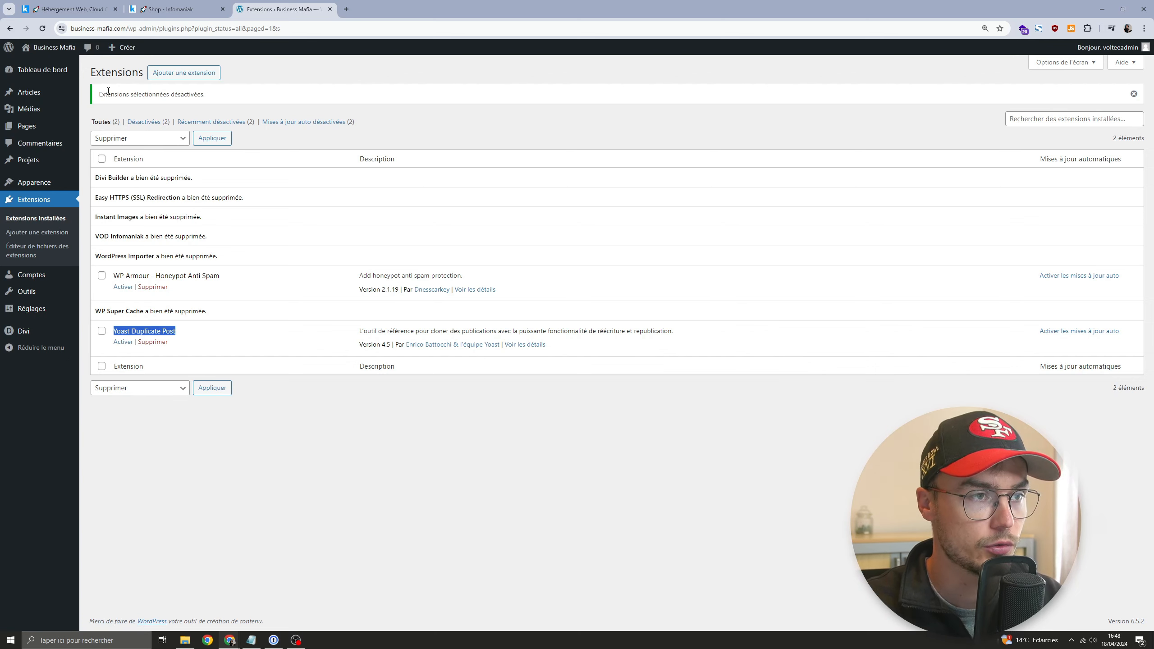
Step: Go back to the WordPress dashboard, reloading its address past the browser's security block
{"action": "left_click", "coordinate": [46, 75]}
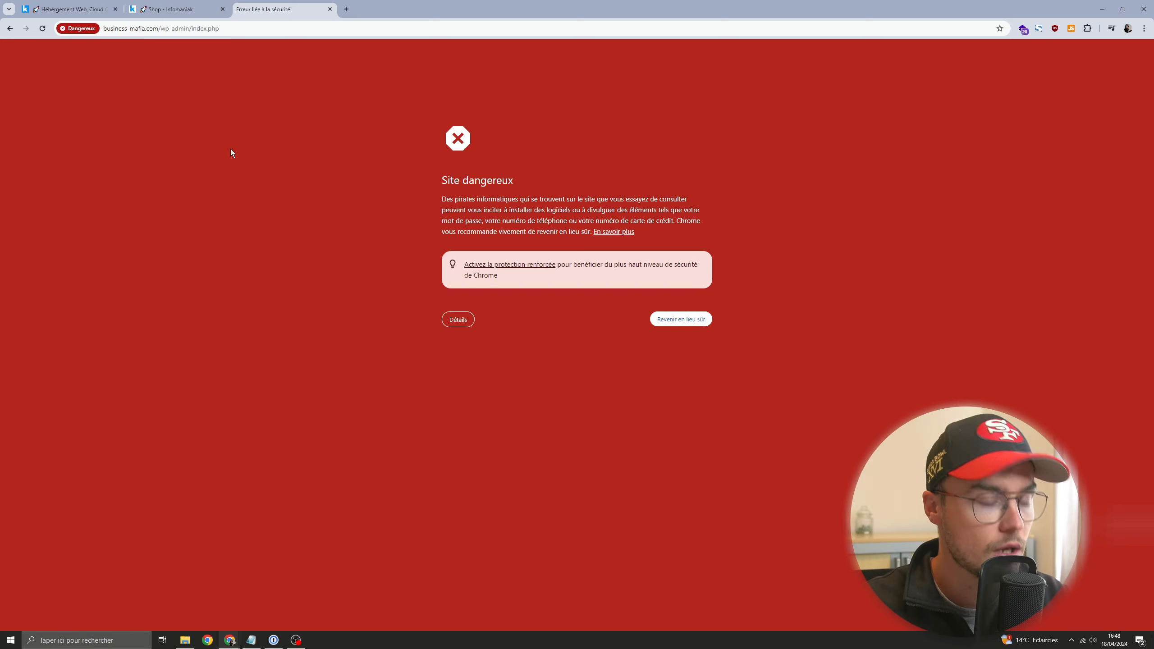
{"action": "left_click", "coordinate": [140, 28]}
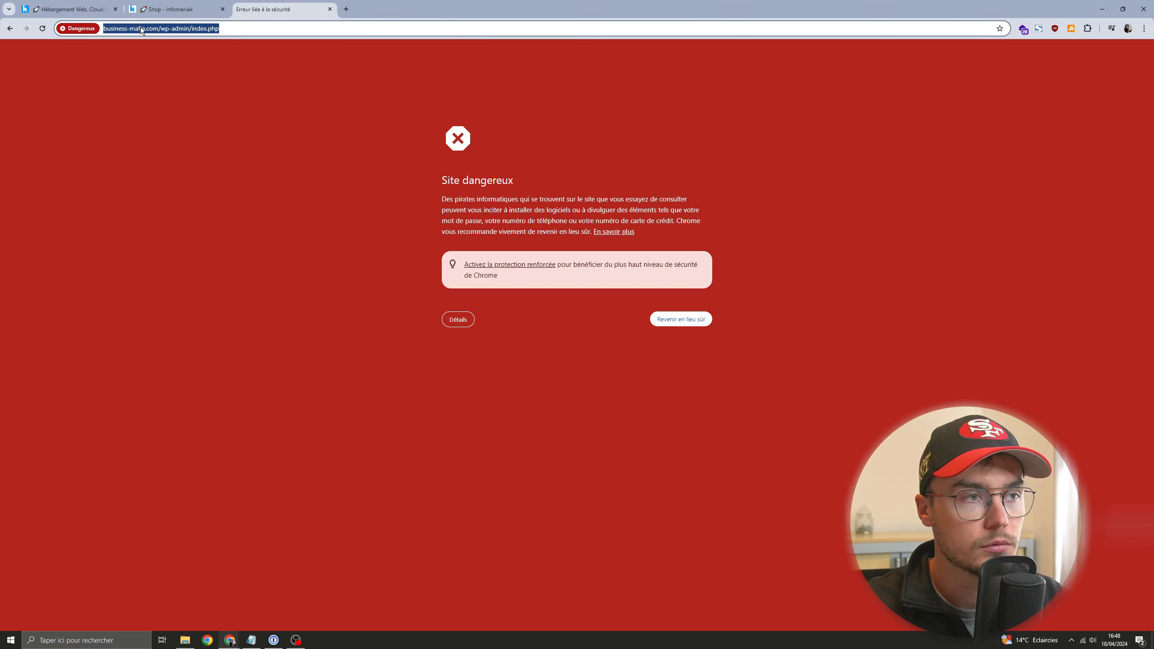
{"action": "key", "text": "Return"}
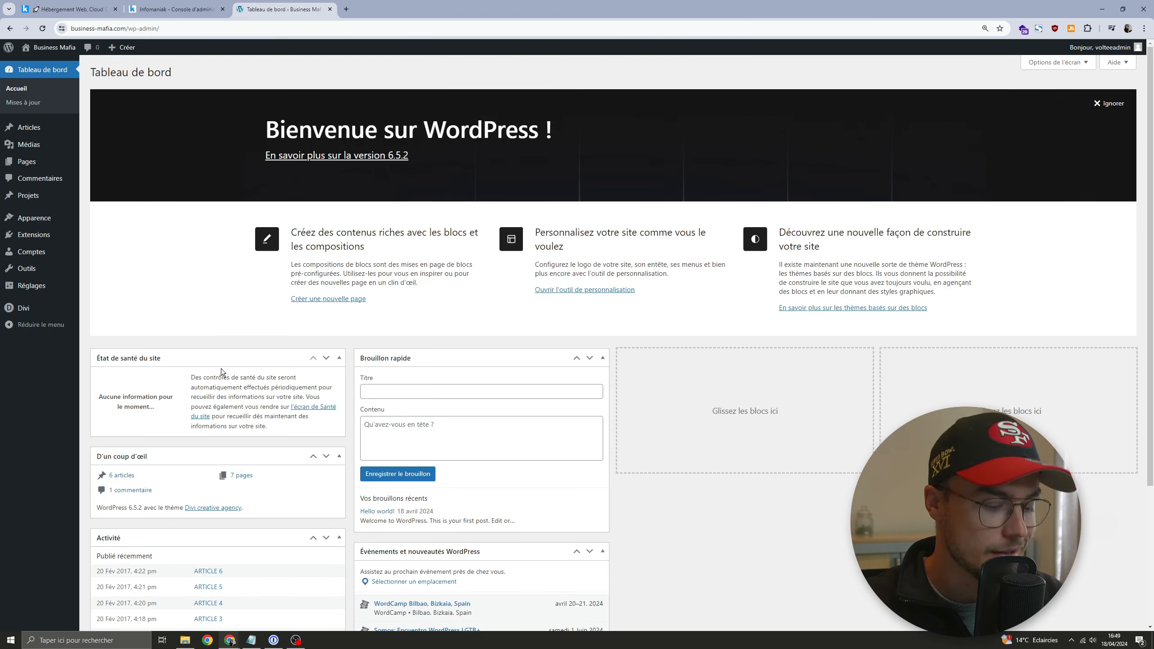
{"action": "key", "text": "F5"}
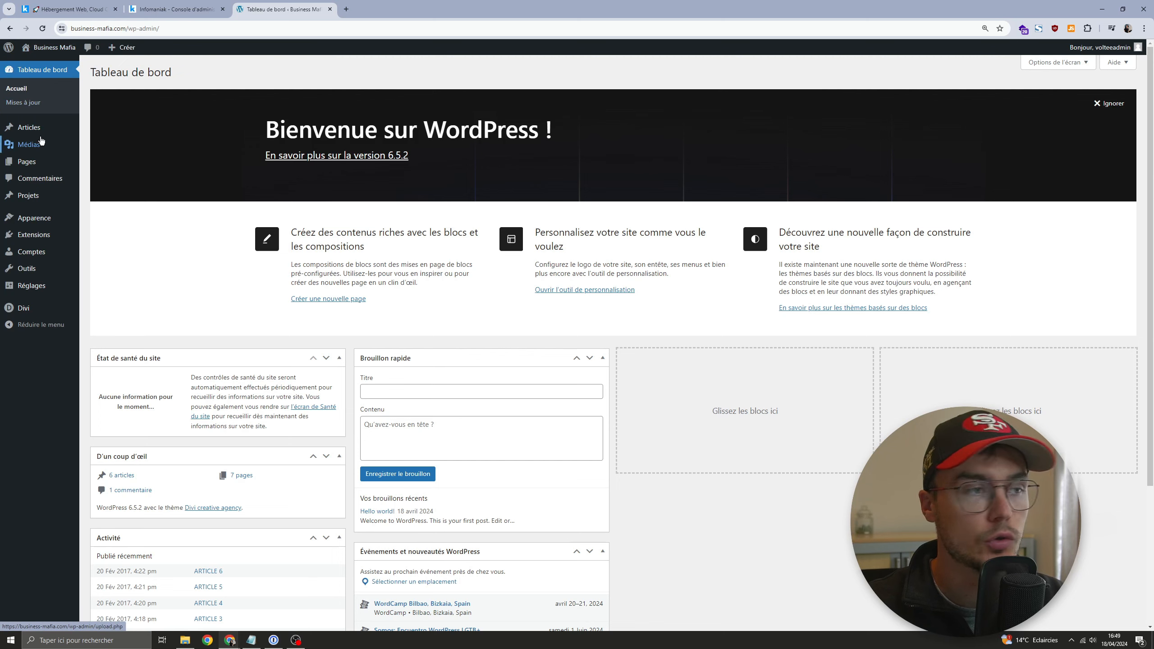
Step: Install the Hello Elementor theme from the popular themes and activate it on the site
{"action": "mouse_move", "coordinate": [39, 131]}
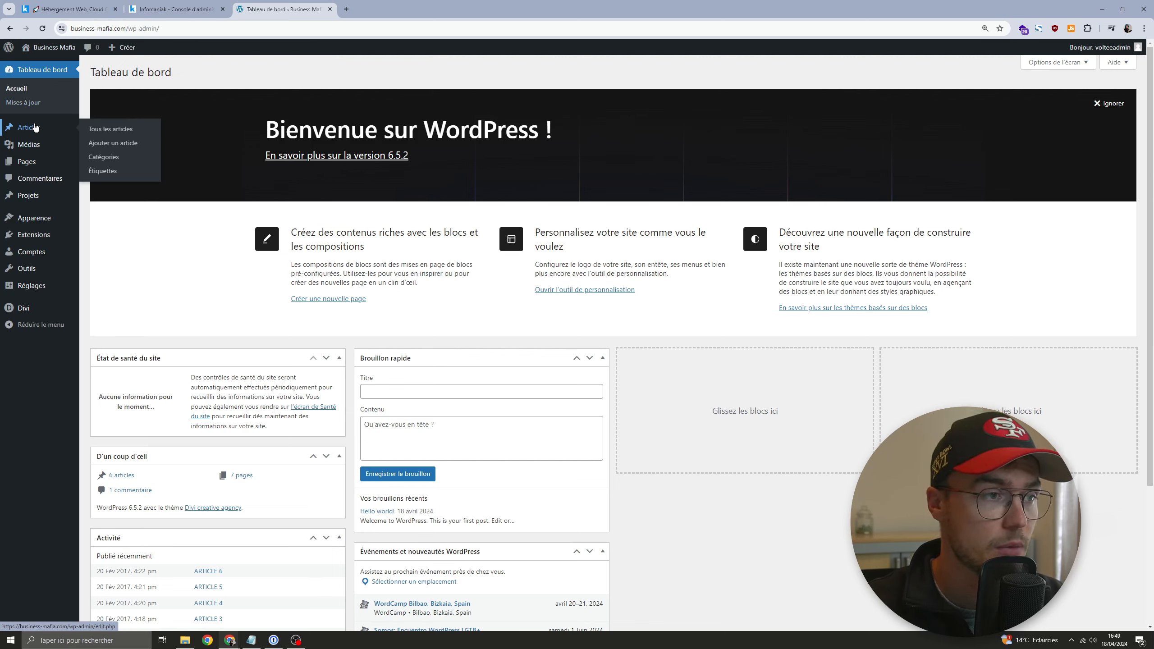
{"action": "mouse_move", "coordinate": [38, 151]}
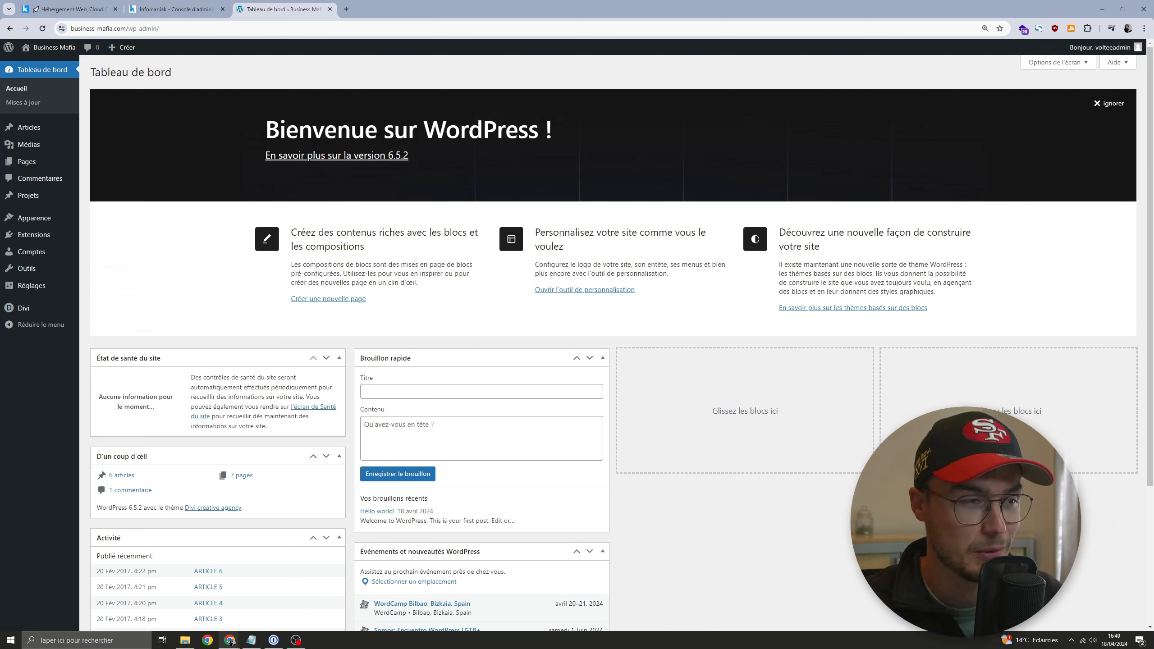
{"action": "left_click", "coordinate": [25, 217]}
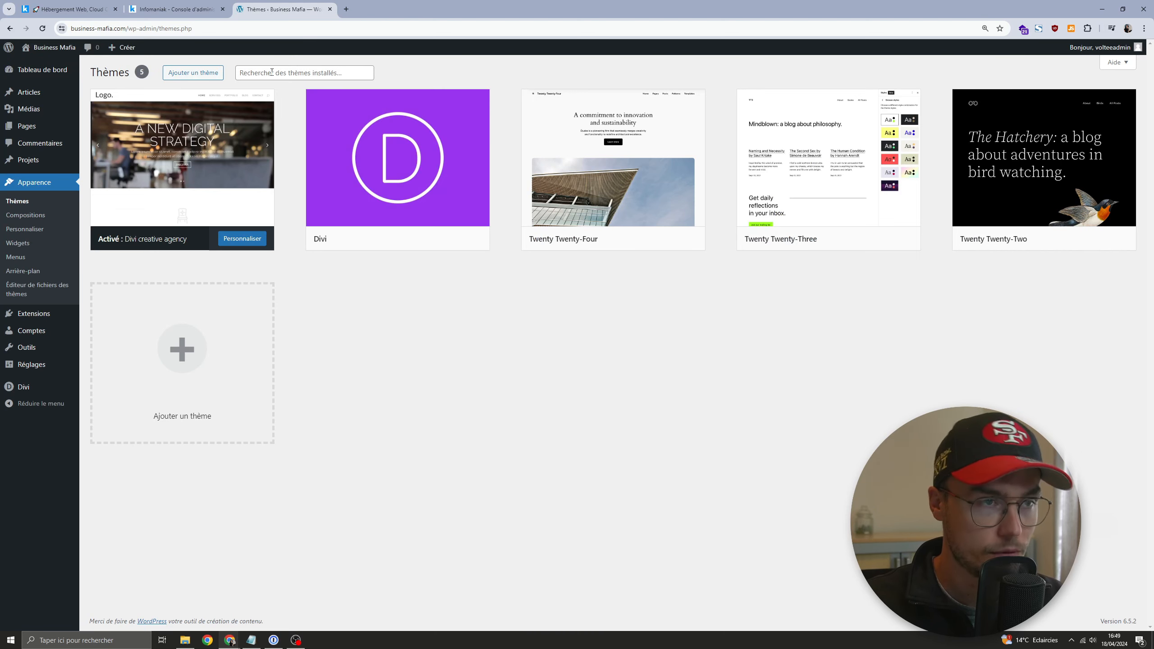
{"action": "left_click", "coordinate": [188, 75]}
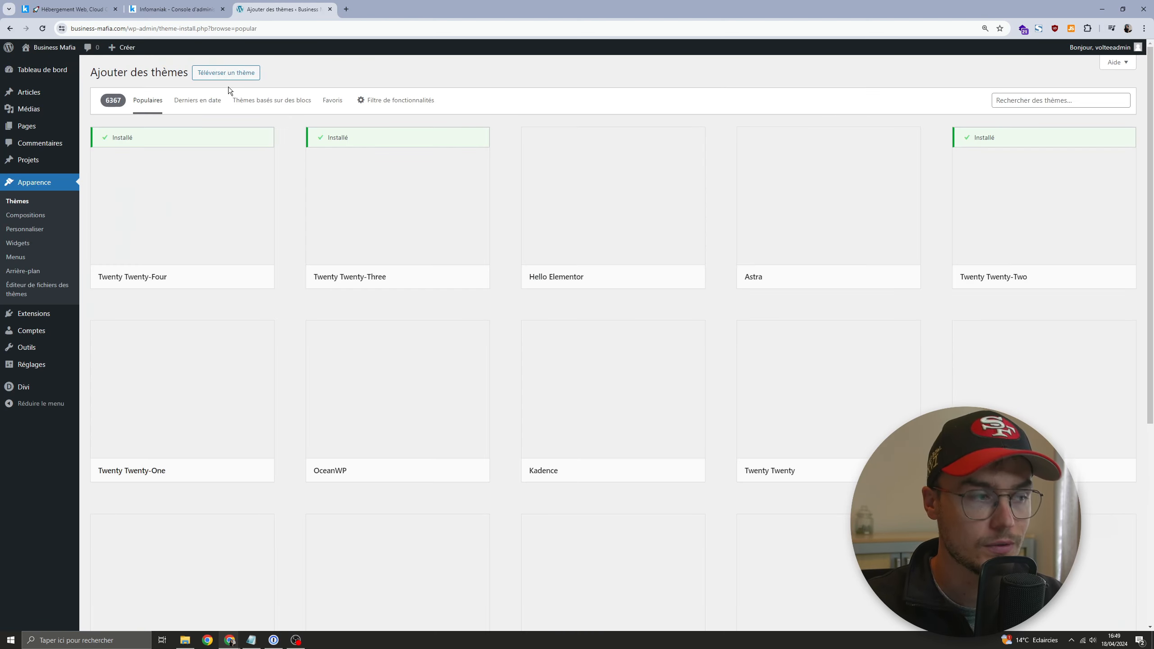
{"action": "left_click", "coordinate": [1032, 104]}
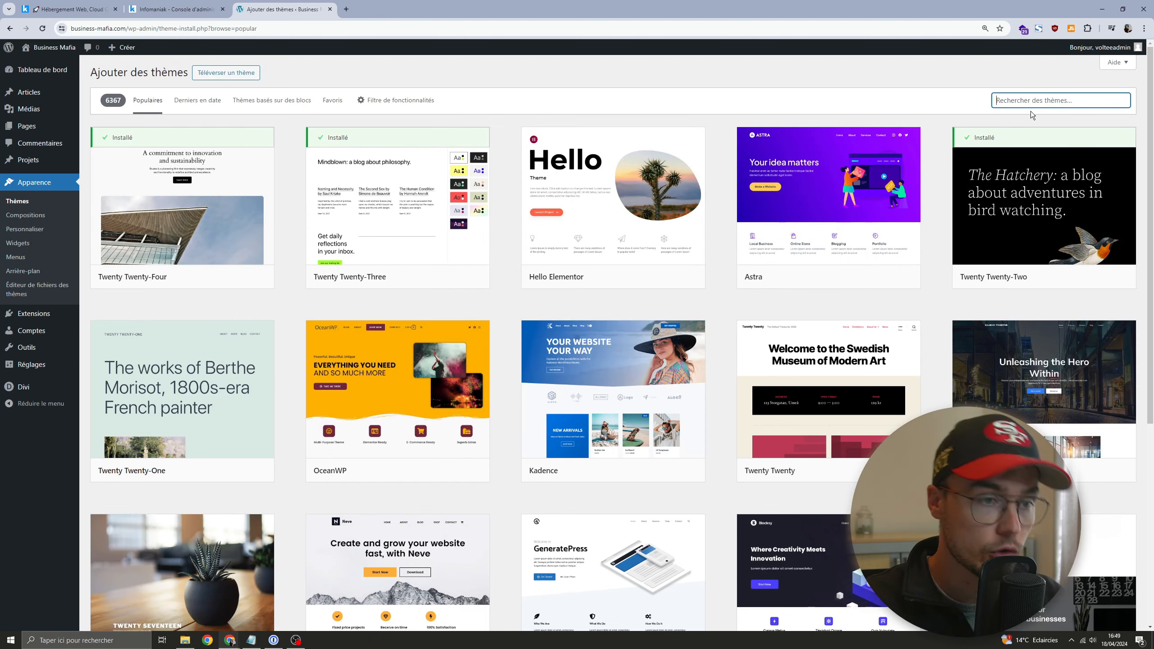
{"action": "mouse_move", "coordinate": [684, 247]}
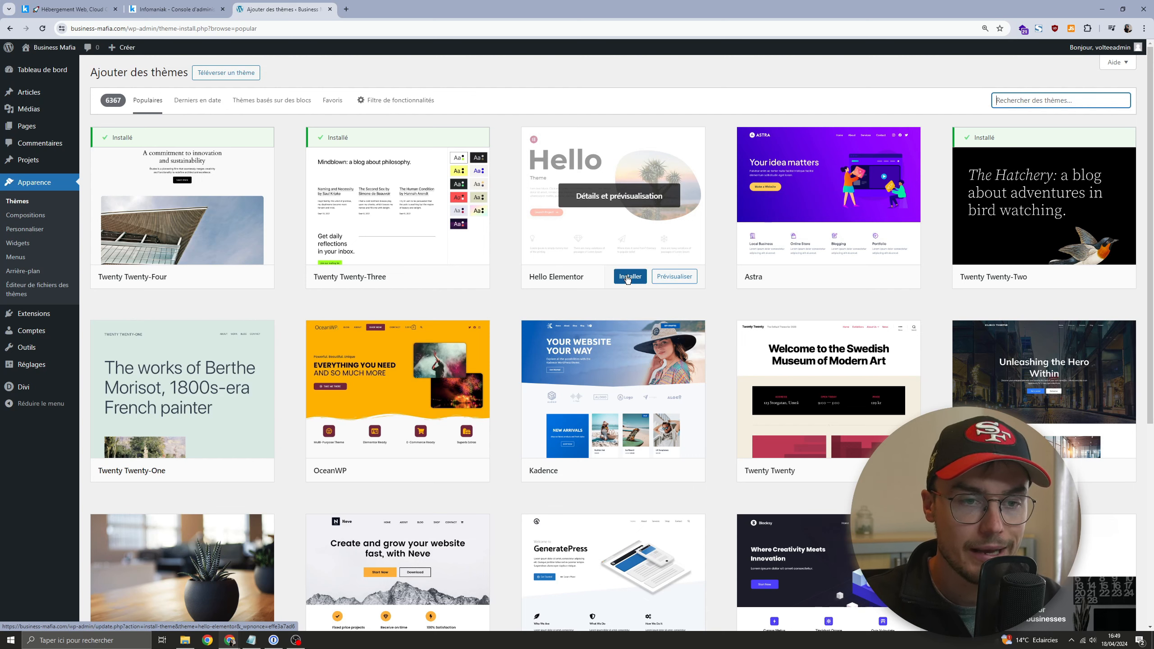
{"action": "left_click", "coordinate": [627, 280]}
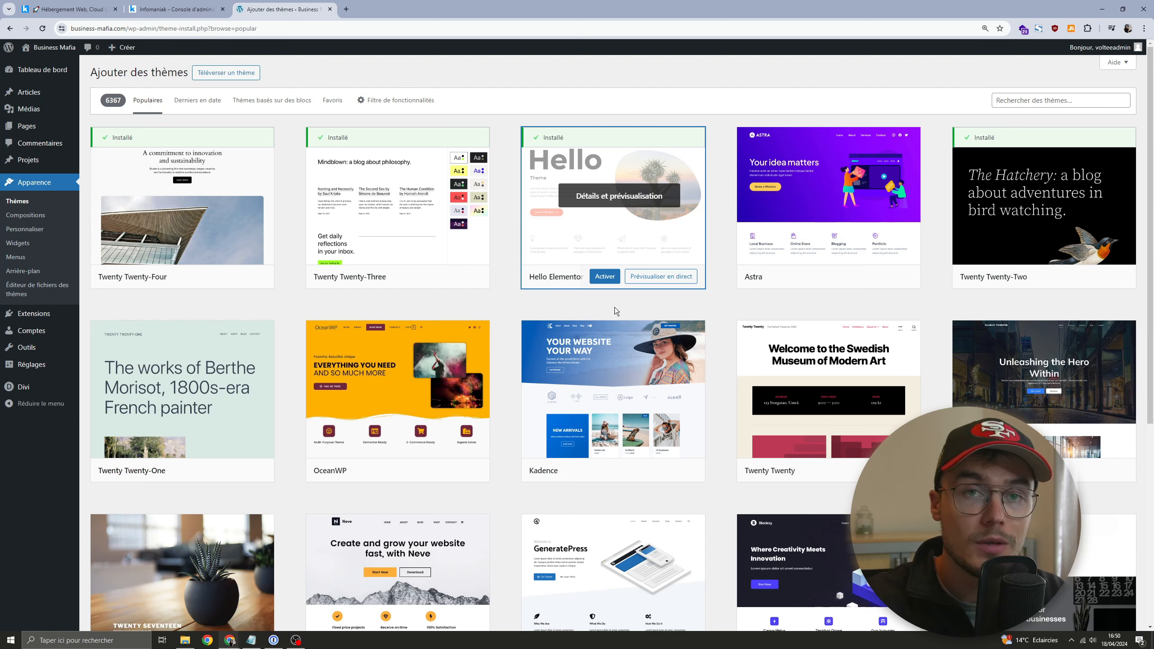
{"action": "left_click", "coordinate": [605, 276]}
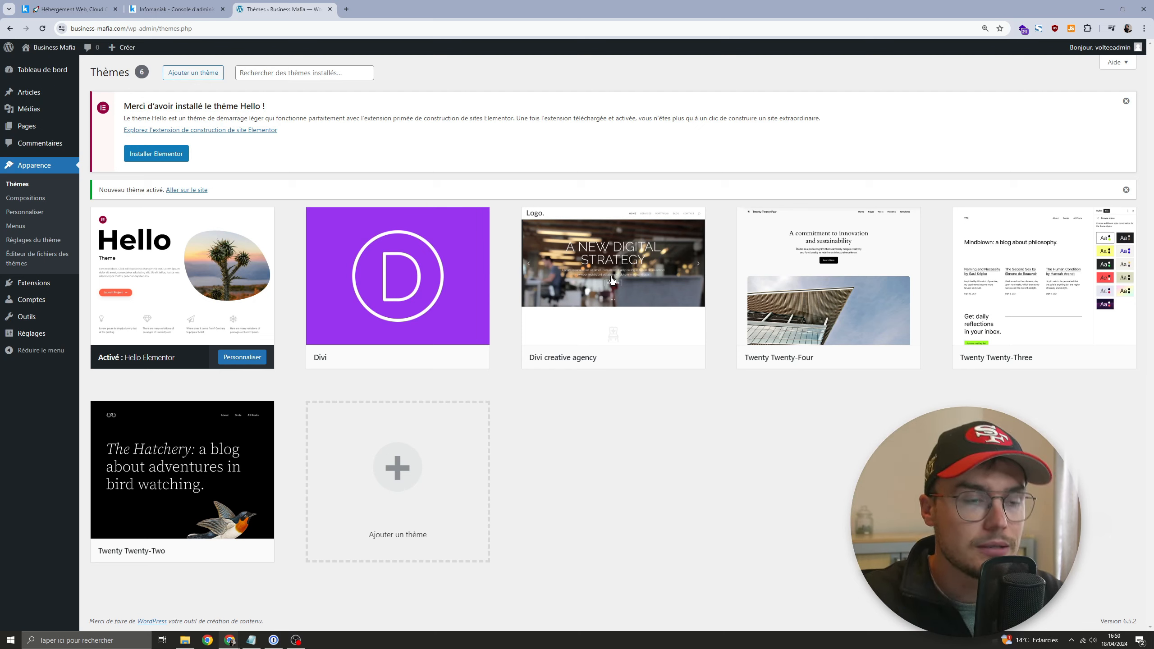
Step: Delete the Divi and Divi creative agency themes from the installed themes
{"action": "mouse_move", "coordinate": [408, 350]}
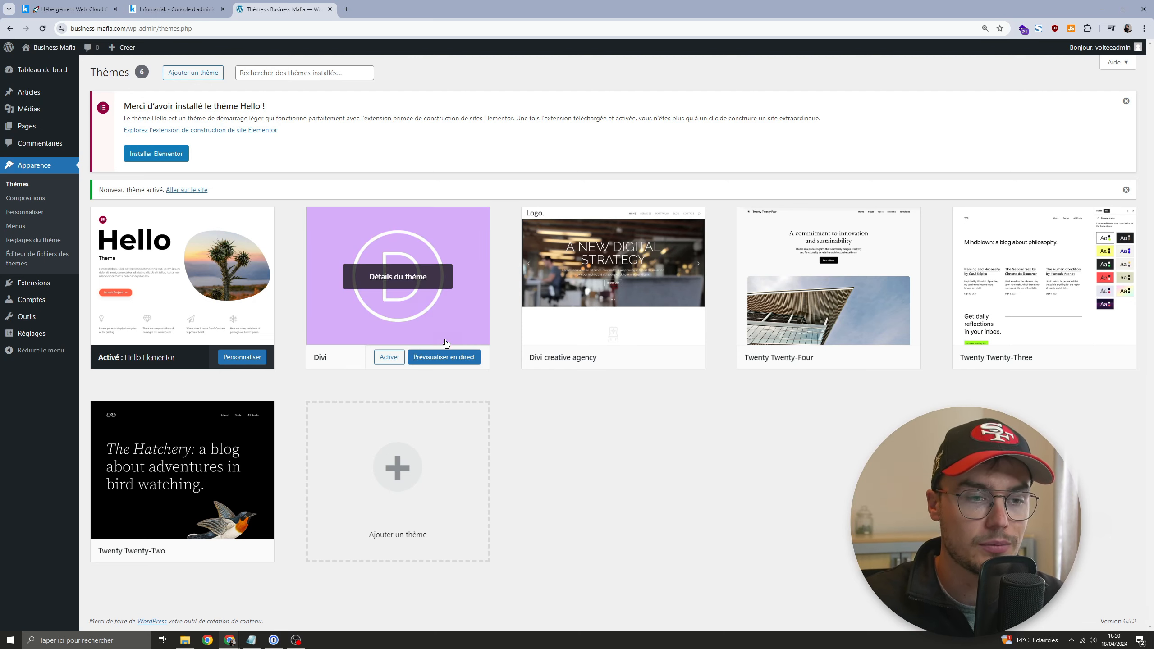
{"action": "left_click", "coordinate": [402, 286]}
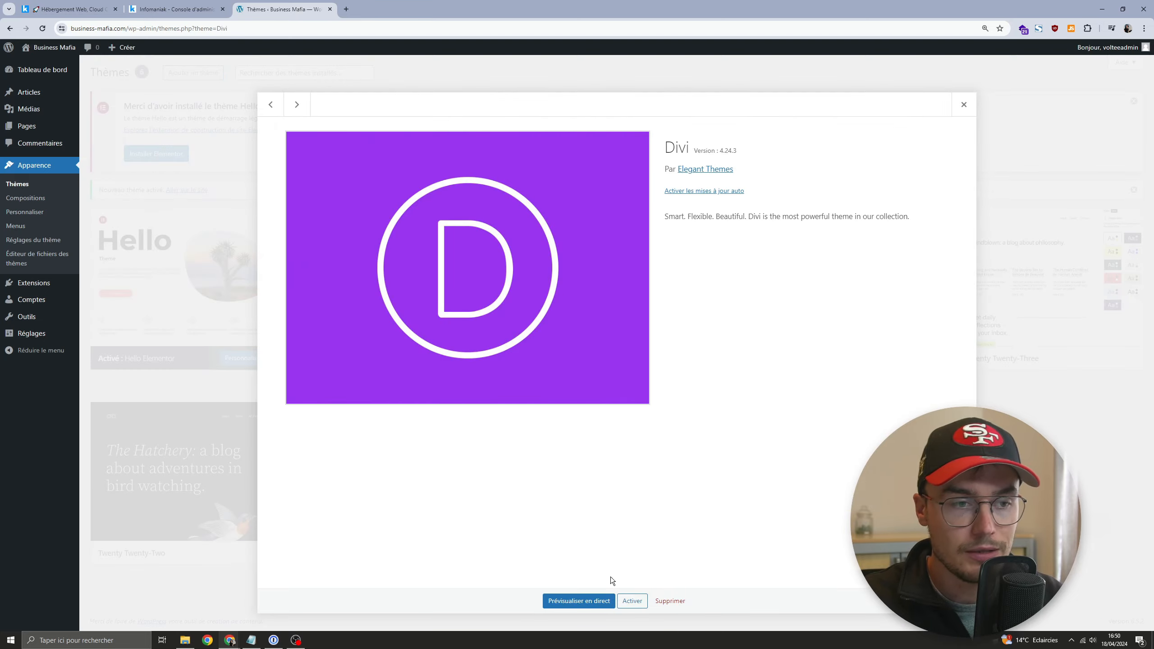
{"action": "left_click", "coordinate": [670, 600]}
{"action": "left_click", "coordinate": [604, 100]}
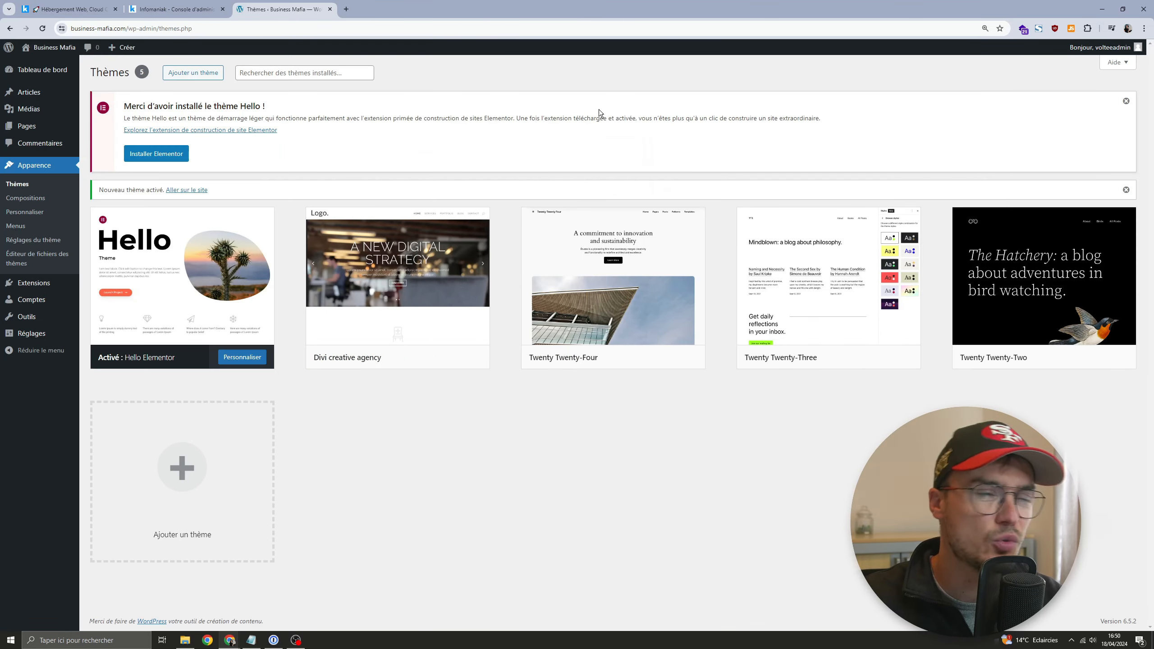
{"action": "left_click", "coordinate": [405, 271]}
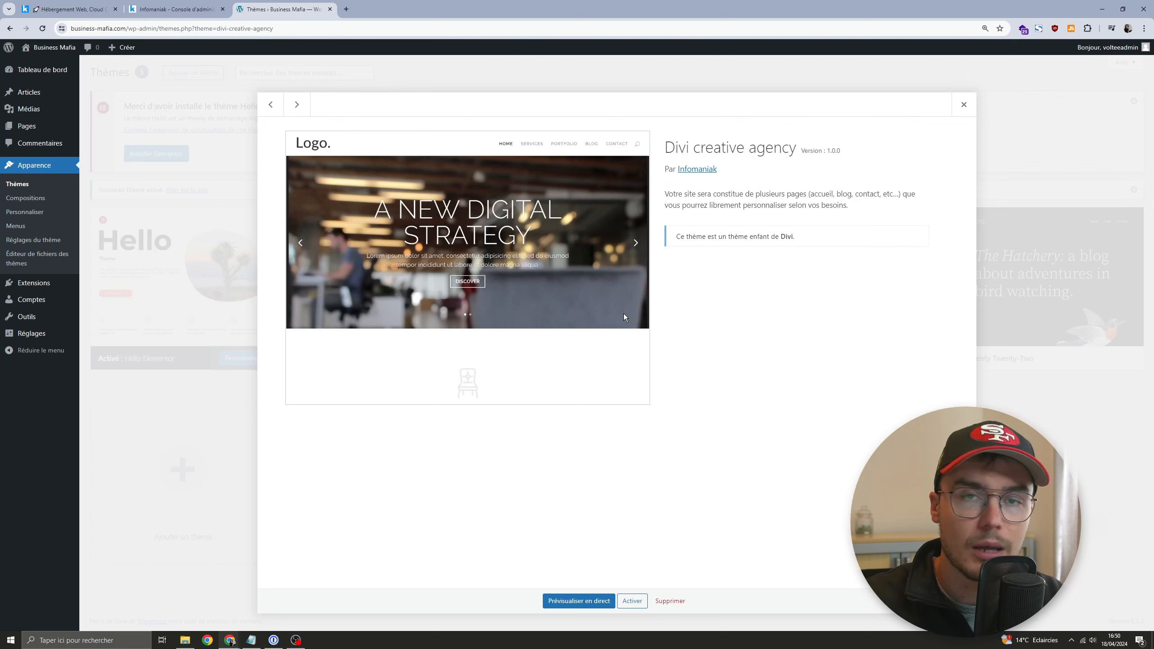
{"action": "left_click", "coordinate": [670, 601]}
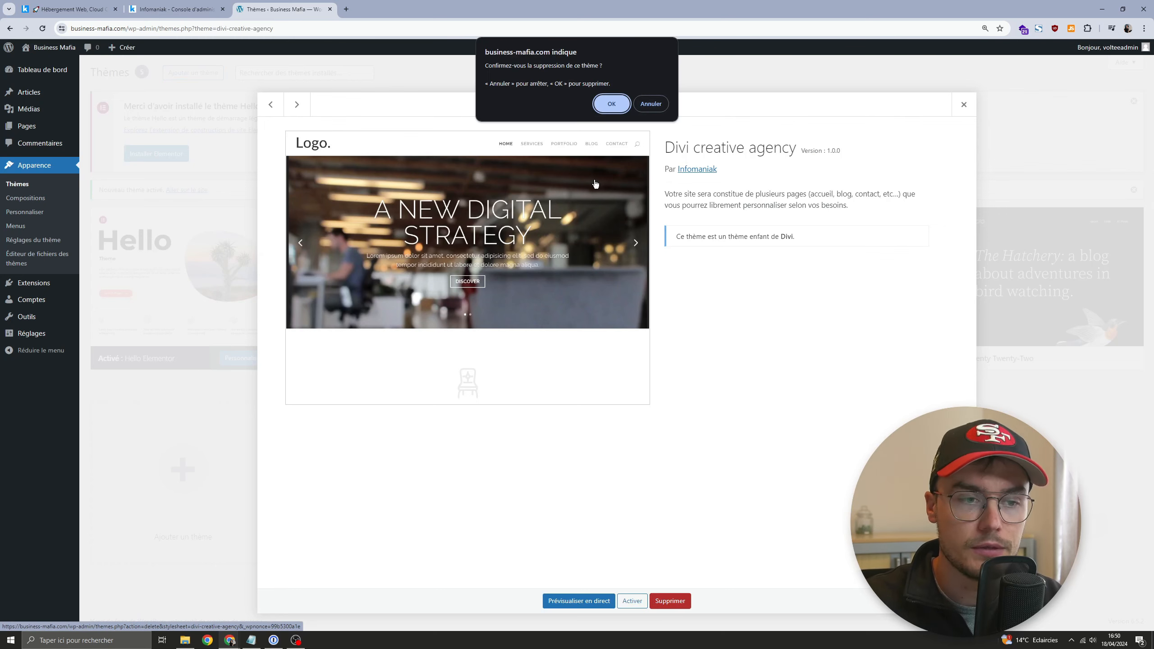
{"action": "left_click", "coordinate": [611, 104]}
Step: Delete the themes Twenty Twenty-Four, Twenty Twenty-Three and Twenty Twenty-Two, keeping only Hello Elementor
{"action": "left_click", "coordinate": [375, 278]}
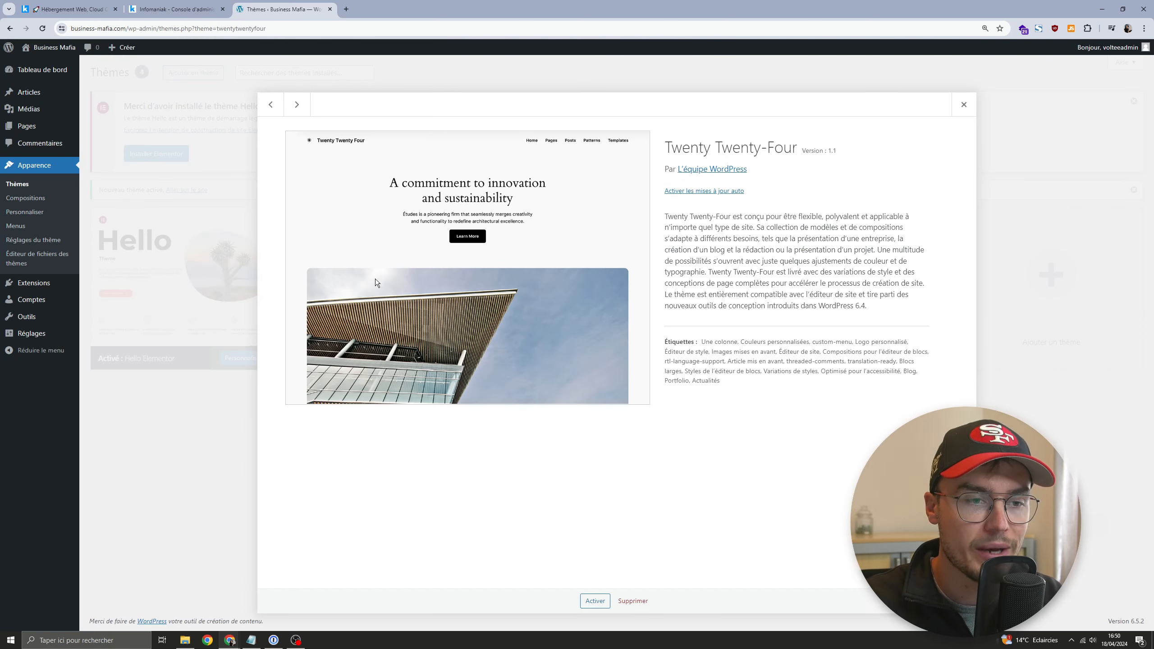
{"action": "left_click", "coordinate": [636, 602]}
{"action": "left_click", "coordinate": [611, 104]}
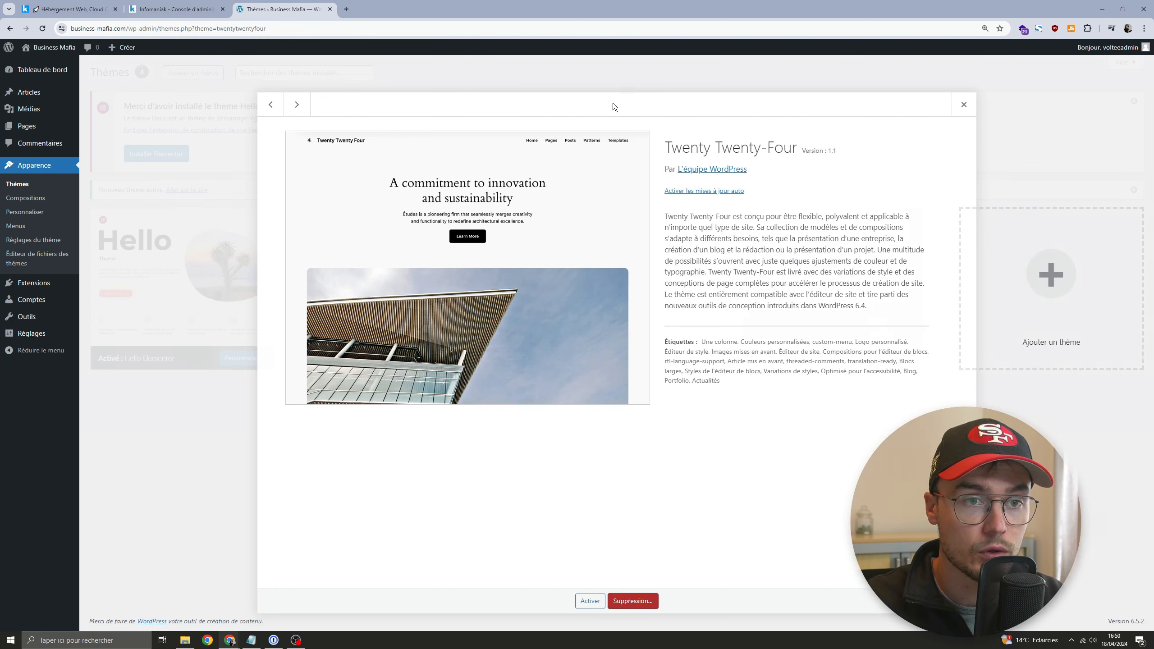
{"action": "left_click", "coordinate": [426, 267]}
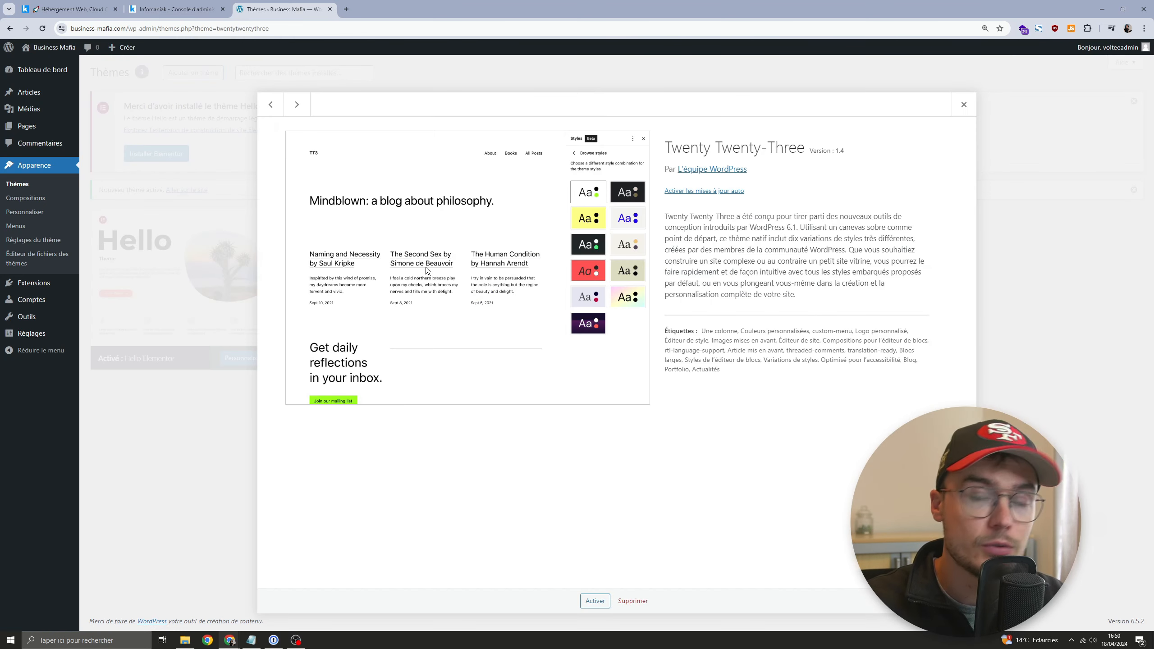
{"action": "left_click", "coordinate": [632, 601]}
{"action": "left_click", "coordinate": [612, 103]}
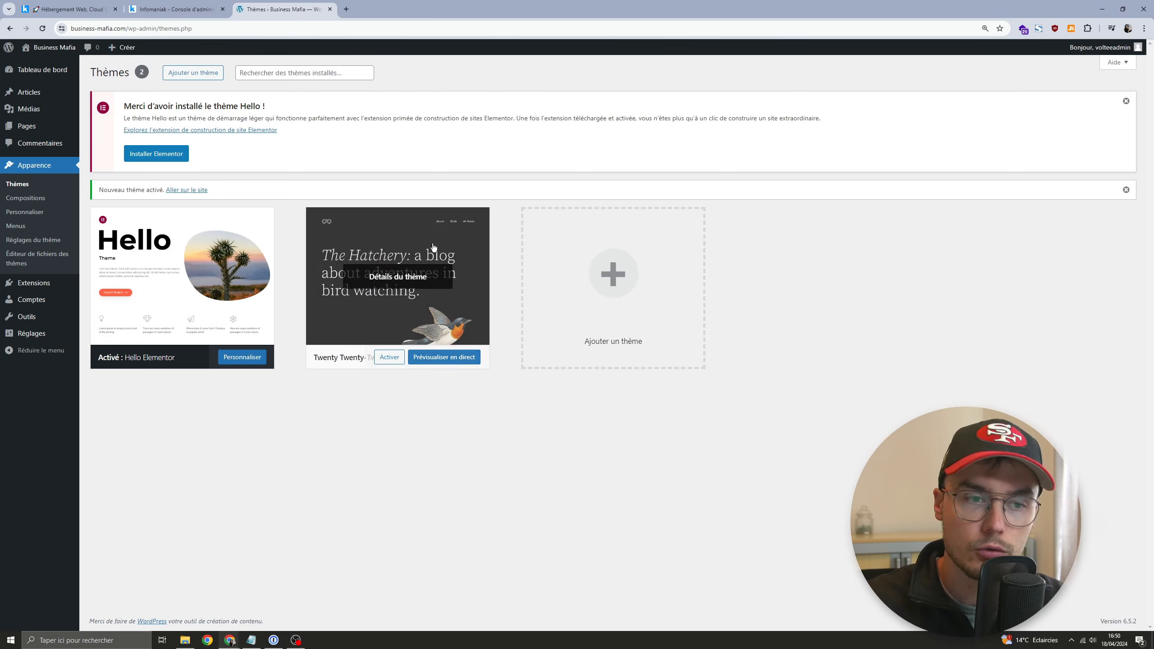
{"action": "left_click", "coordinate": [433, 248]}
{"action": "left_click", "coordinate": [632, 601]}
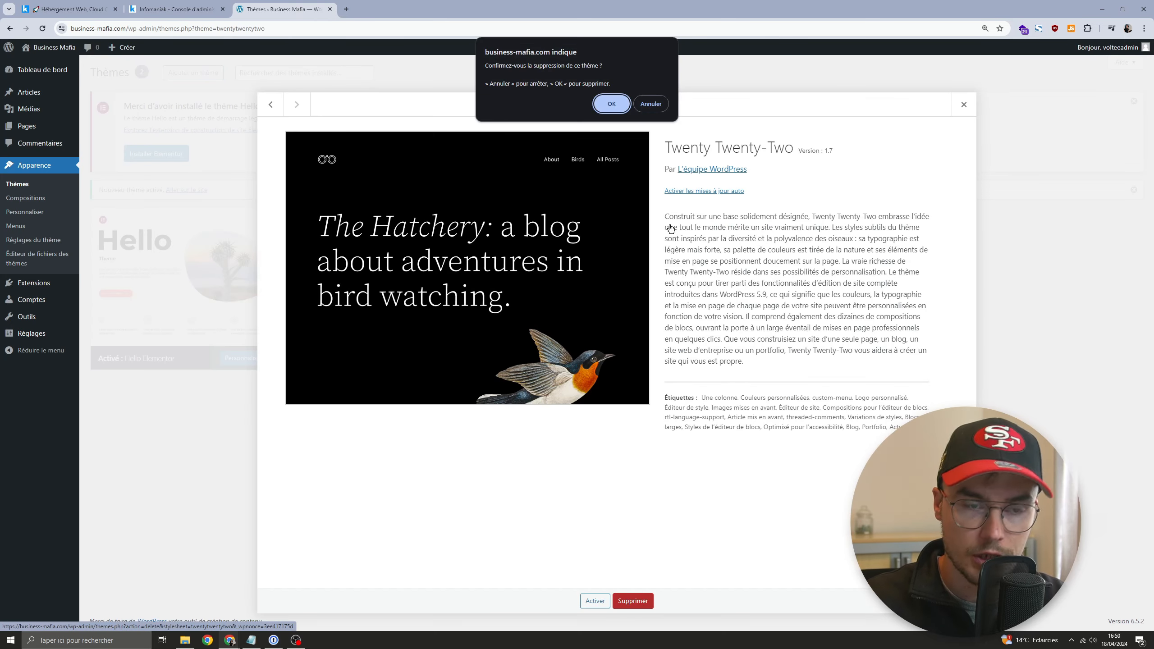
{"action": "left_click", "coordinate": [612, 104]}
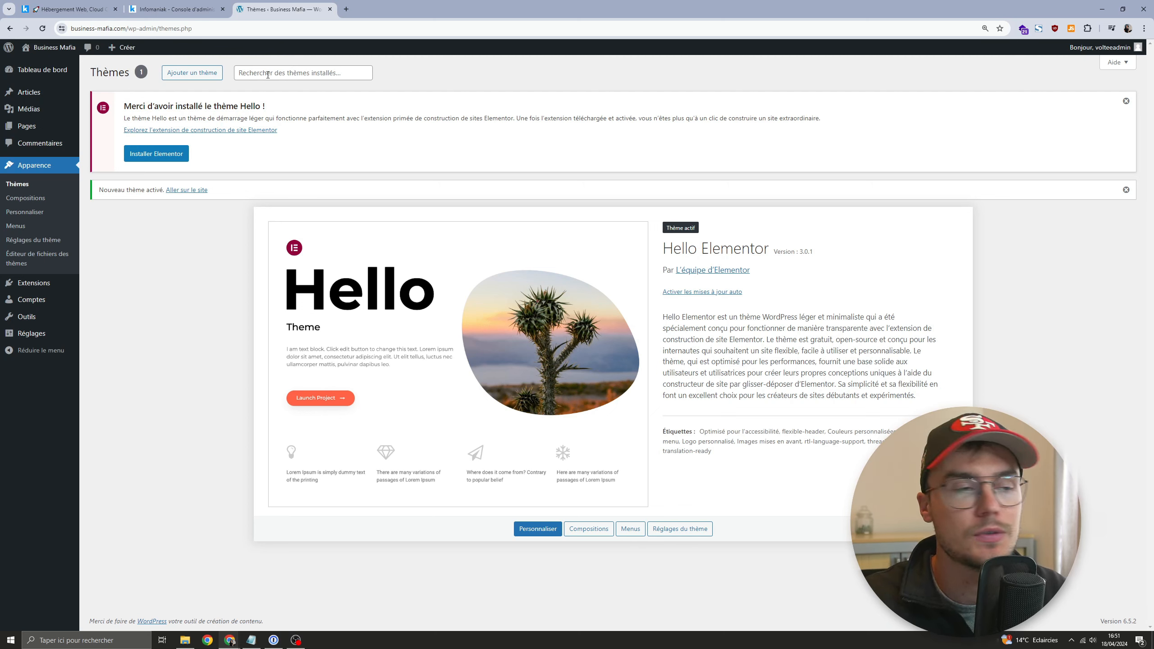
{"action": "left_click_drag", "start_coordinate": [162, 106], "coordinate": [290, 112]}
{"action": "left_click", "coordinate": [189, 163]}
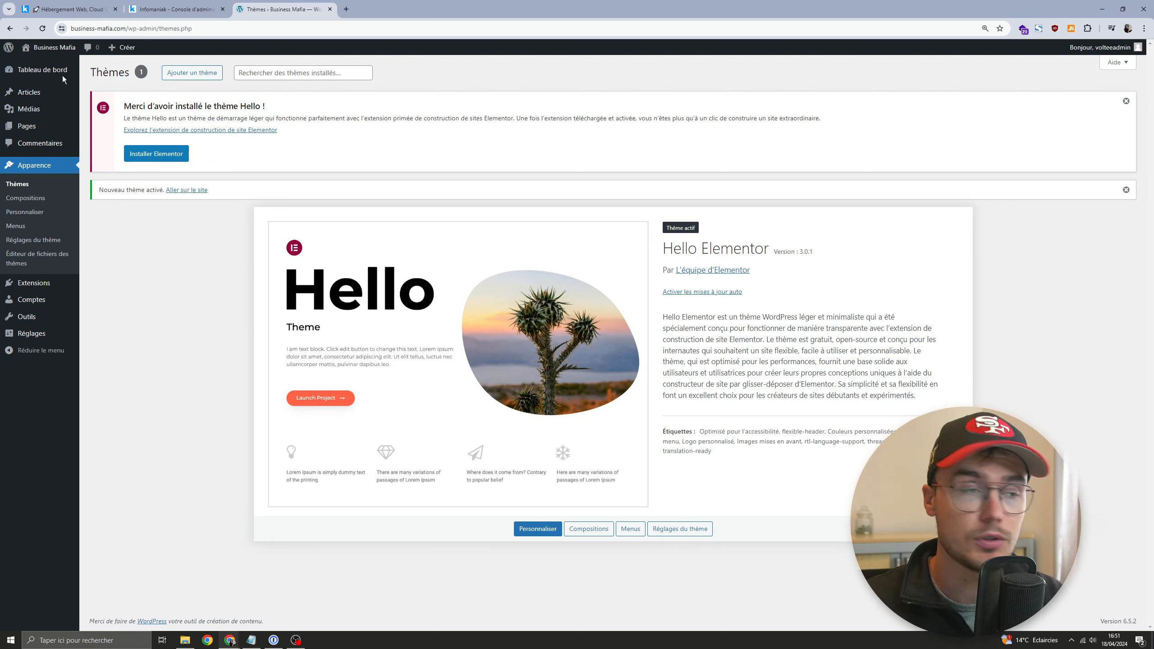
Step: Move all articles, including the Hello world! draft, to the trash with one bulk action
{"action": "left_click", "coordinate": [32, 93]}
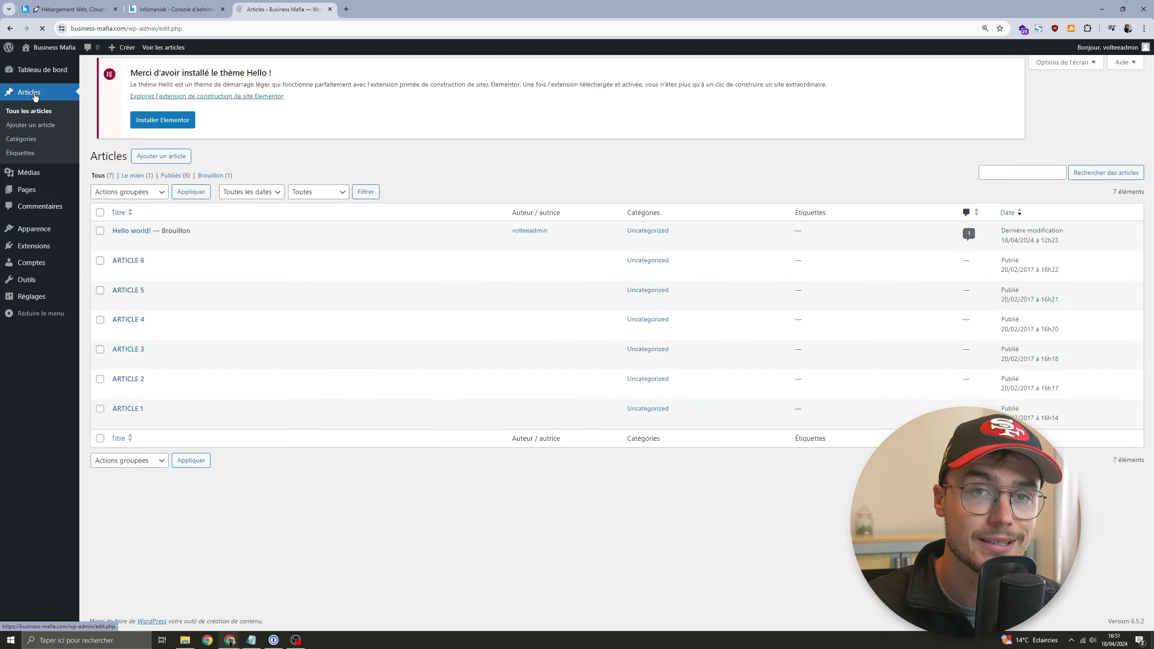
{"action": "left_click", "coordinate": [100, 220]}
{"action": "left_click", "coordinate": [109, 203]}
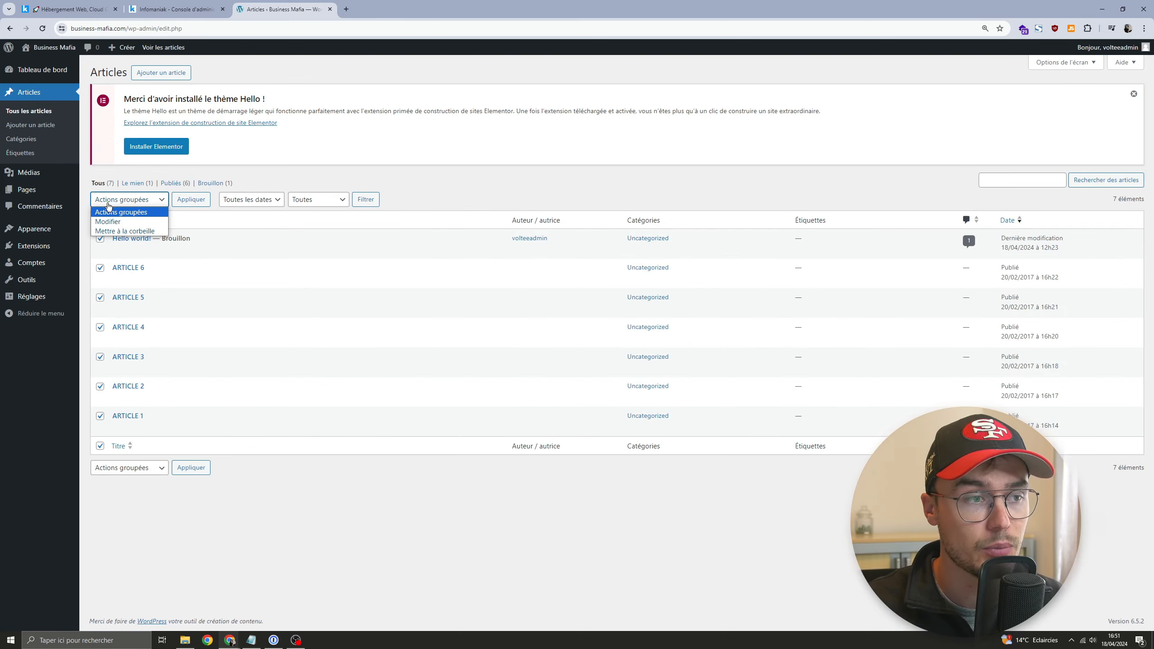
{"action": "left_click", "coordinate": [124, 230]}
{"action": "left_click", "coordinate": [175, 204]}
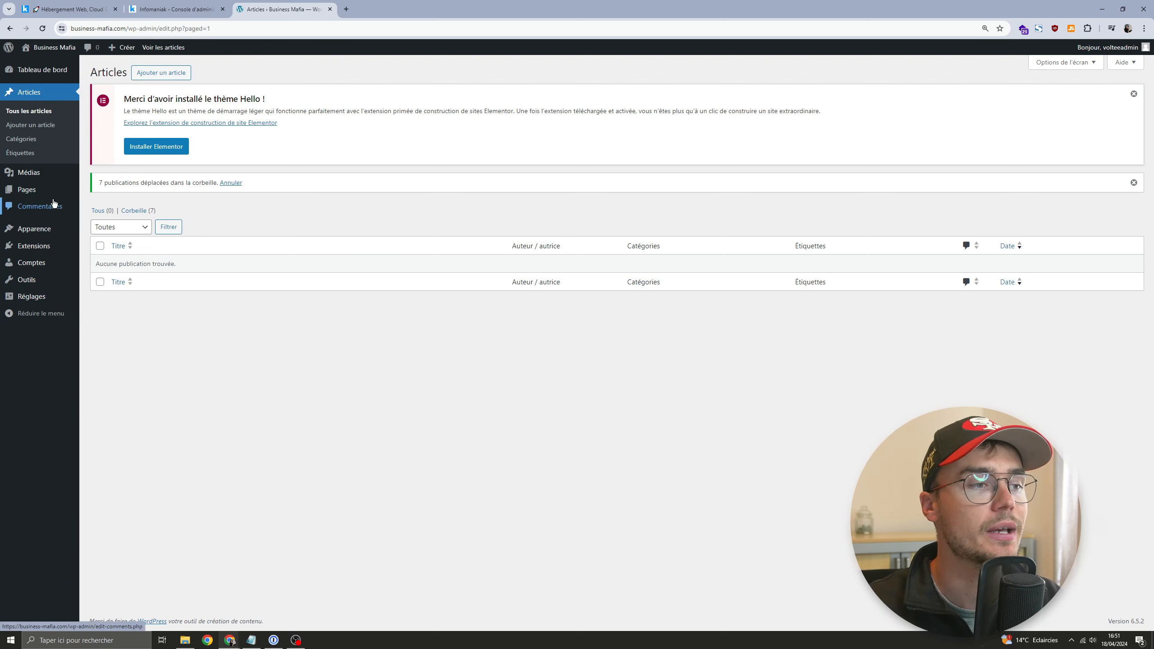
Step: Open the public site in a new browser tab and view its home page, closing the extra duplicate tab
{"action": "mouse_move", "coordinate": [54, 52]}
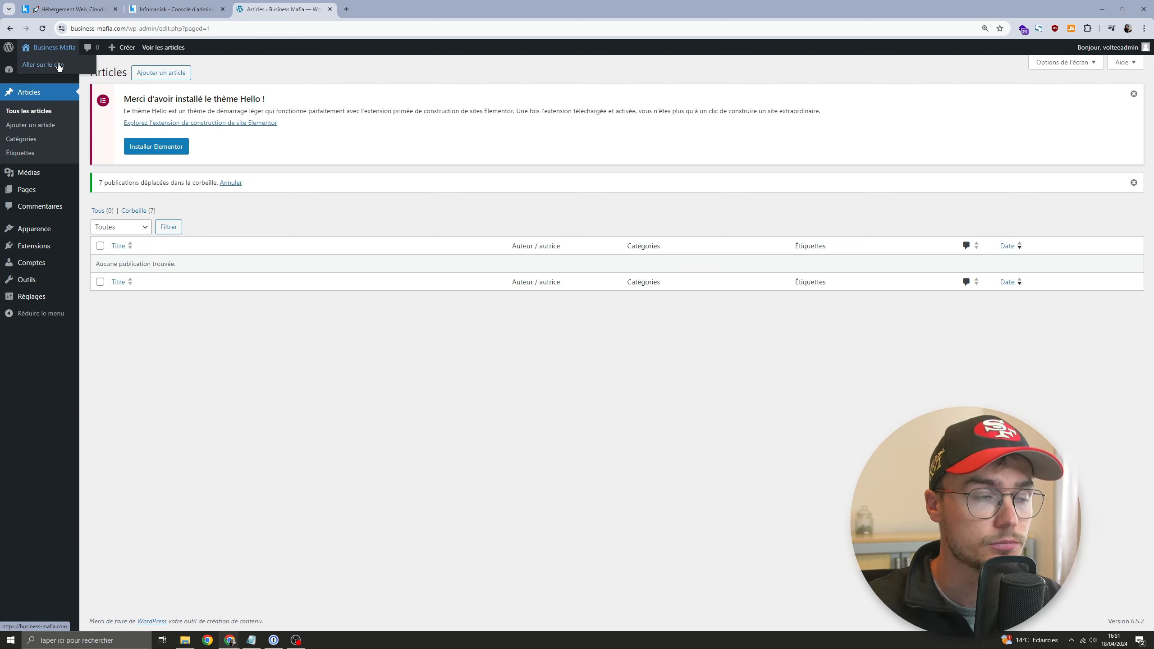
{"action": "middle_click", "coordinate": [58, 67]}
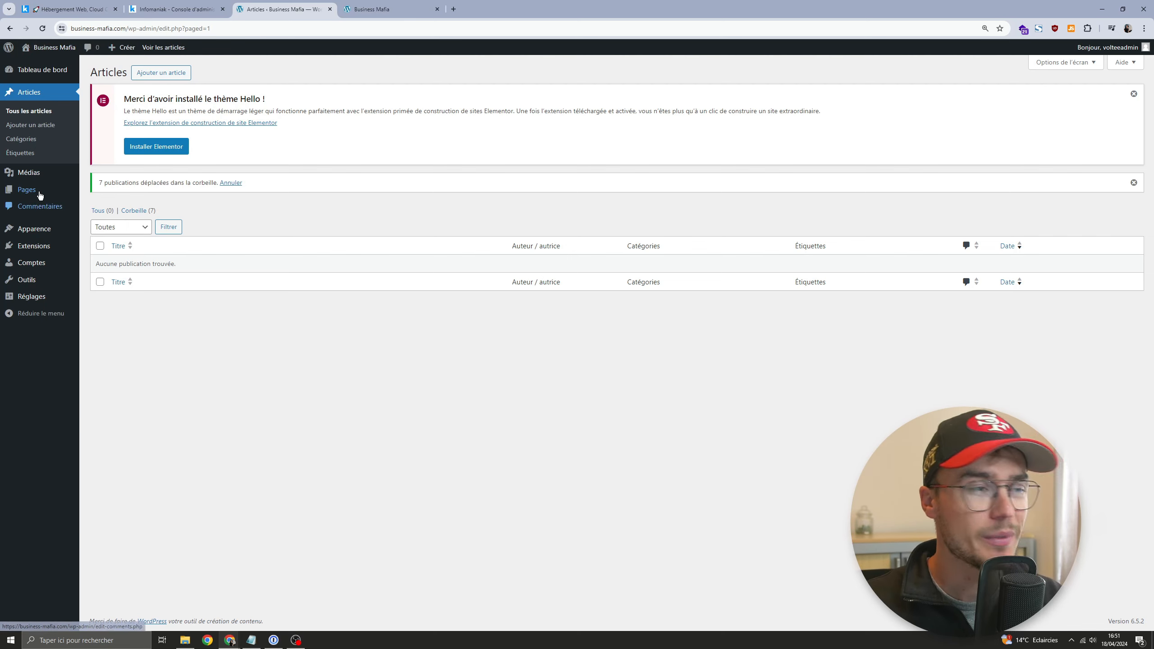
{"action": "mouse_move", "coordinate": [39, 192]}
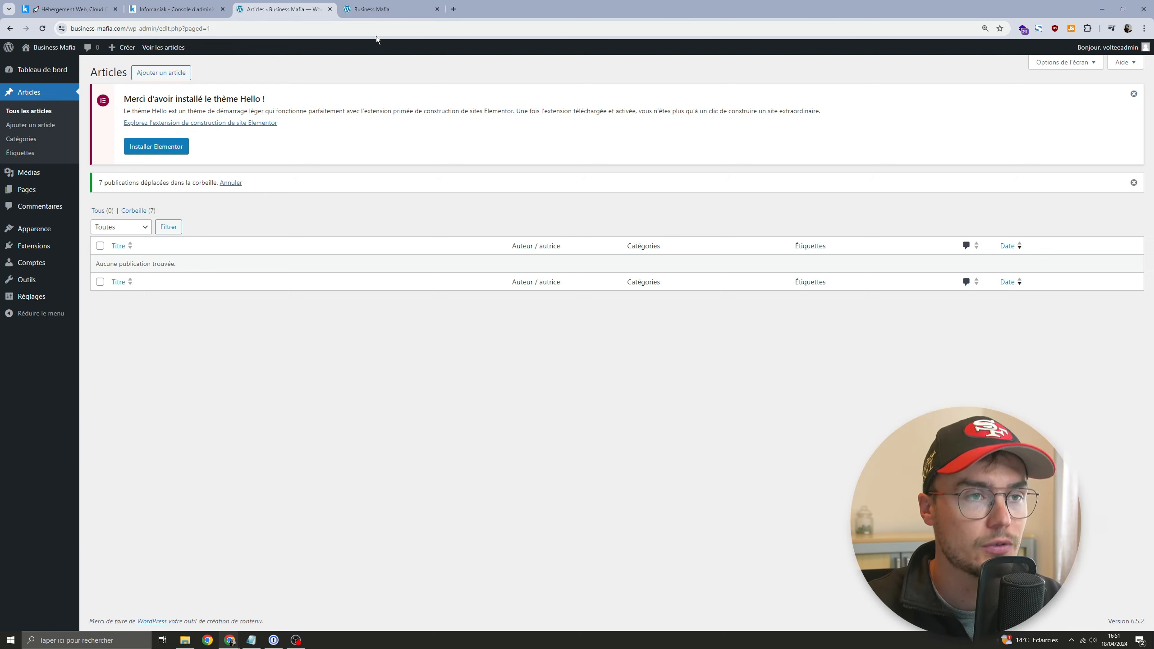
{"action": "left_click", "coordinate": [385, 9]}
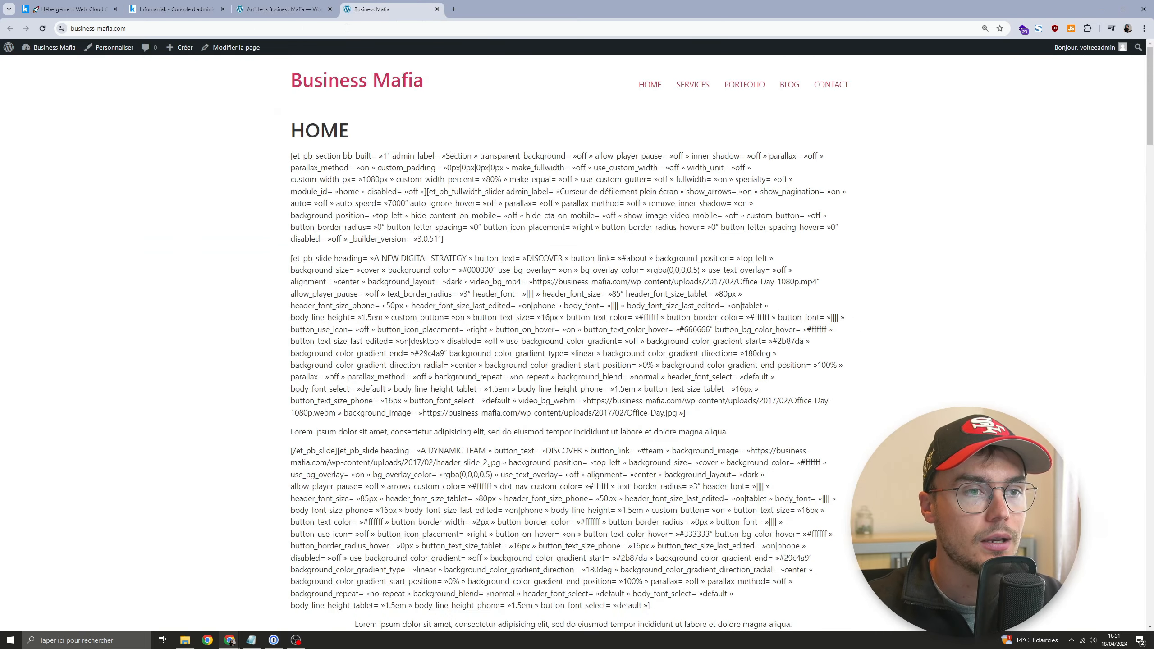
{"action": "middle_click", "coordinate": [306, 78]}
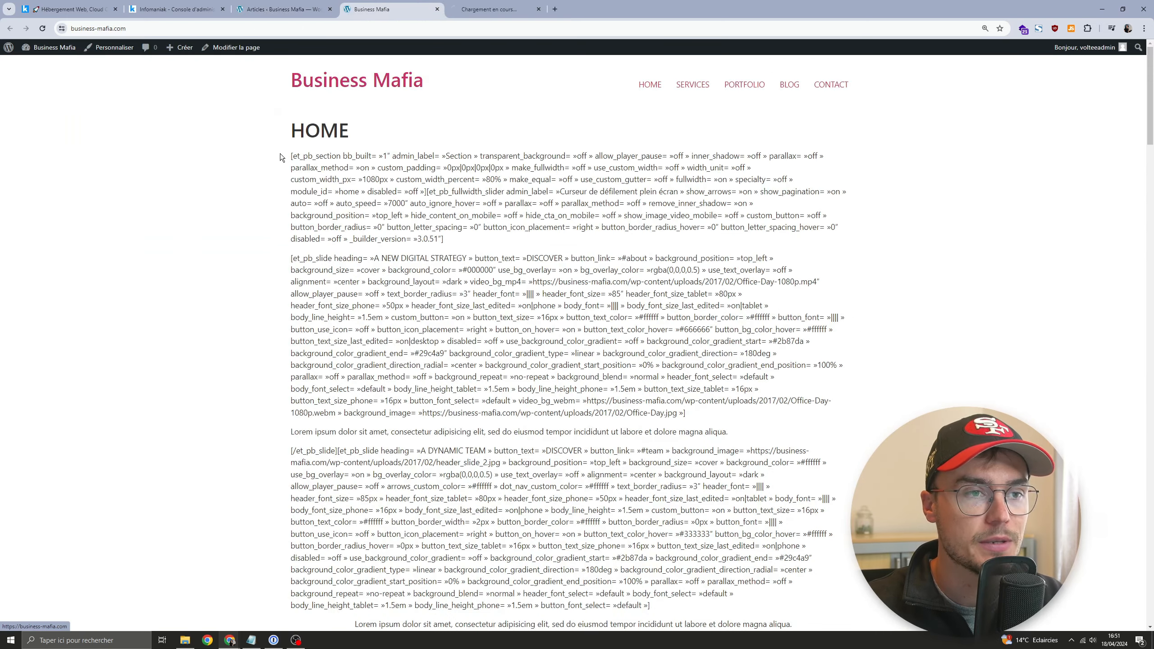
{"action": "left_click", "coordinate": [539, 12]}
{"action": "left_click", "coordinate": [545, 9]}
Step: Examine the home page's text content from the HOME heading down to the team member section
{"action": "left_click_drag", "start_coordinate": [263, 157], "coordinate": [749, 449]}
{"action": "scroll", "coordinate": [748, 450], "scroll_direction": "down", "scroll_amount": 3}
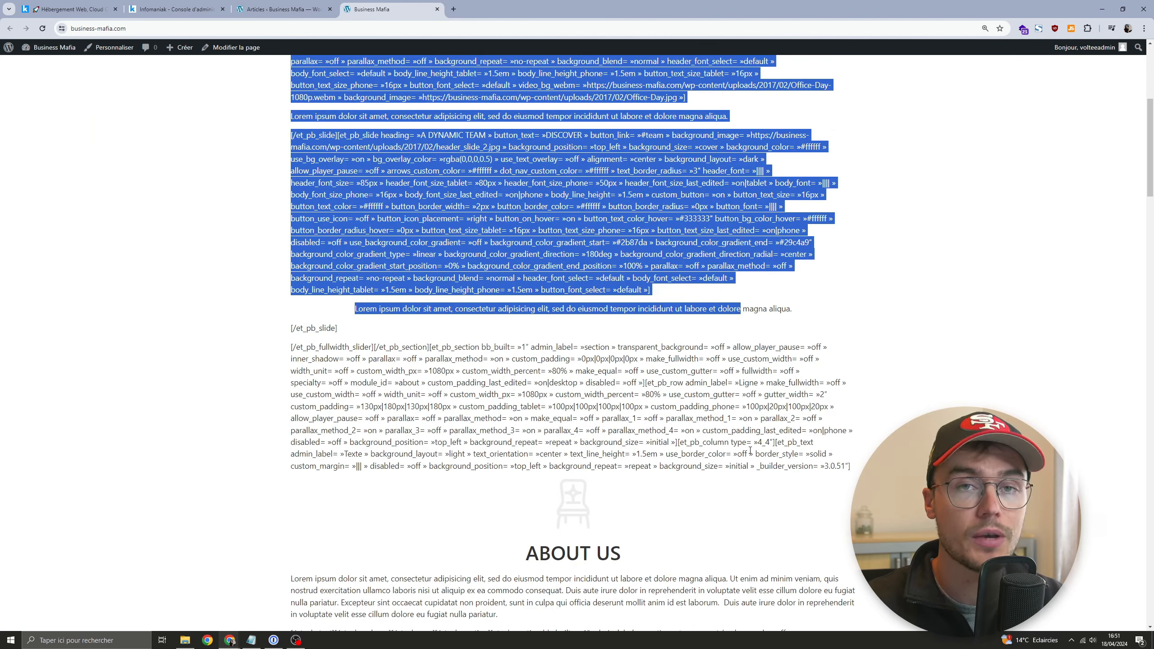
{"action": "left_click", "coordinate": [736, 466]}
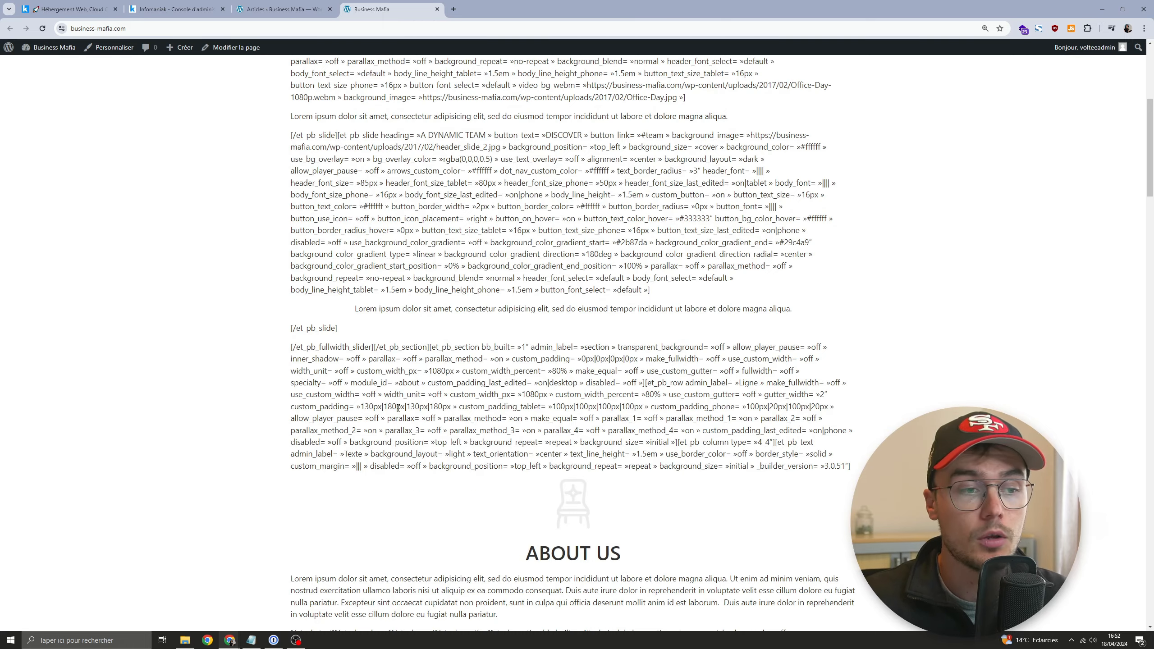
{"action": "scroll", "coordinate": [362, 318], "scroll_direction": "up", "scroll_amount": 7}
{"action": "left_click_drag", "start_coordinate": [301, 191], "coordinate": [602, 339]}
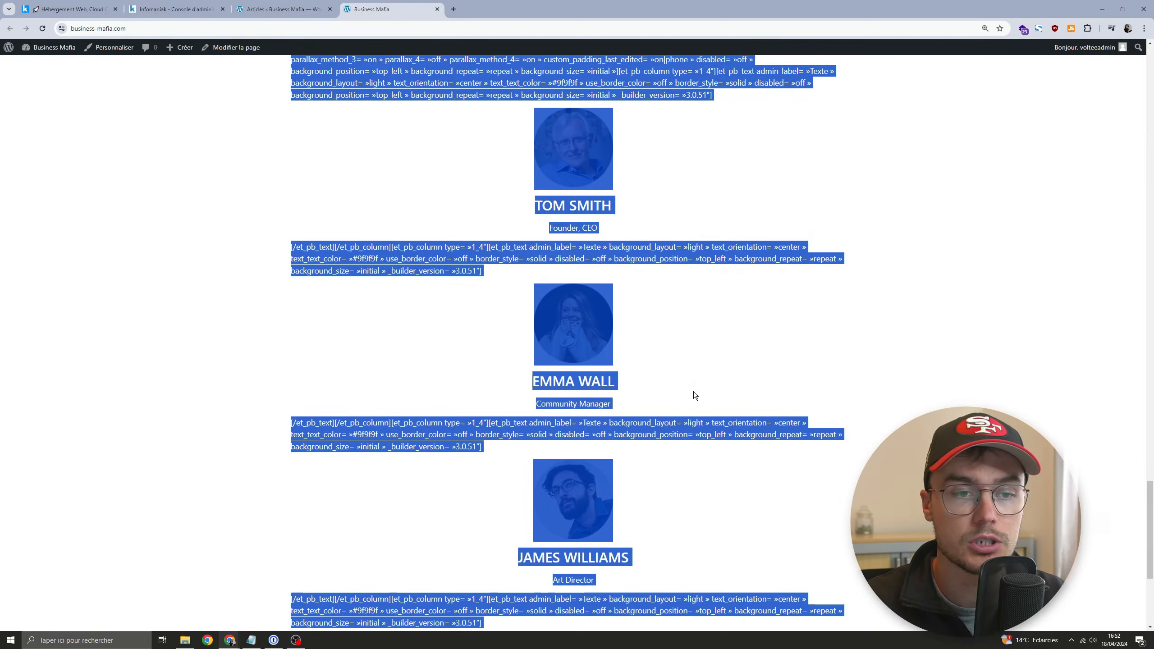
{"action": "left_click", "coordinate": [666, 376]}
{"action": "middle_click", "coordinate": [664, 374]}
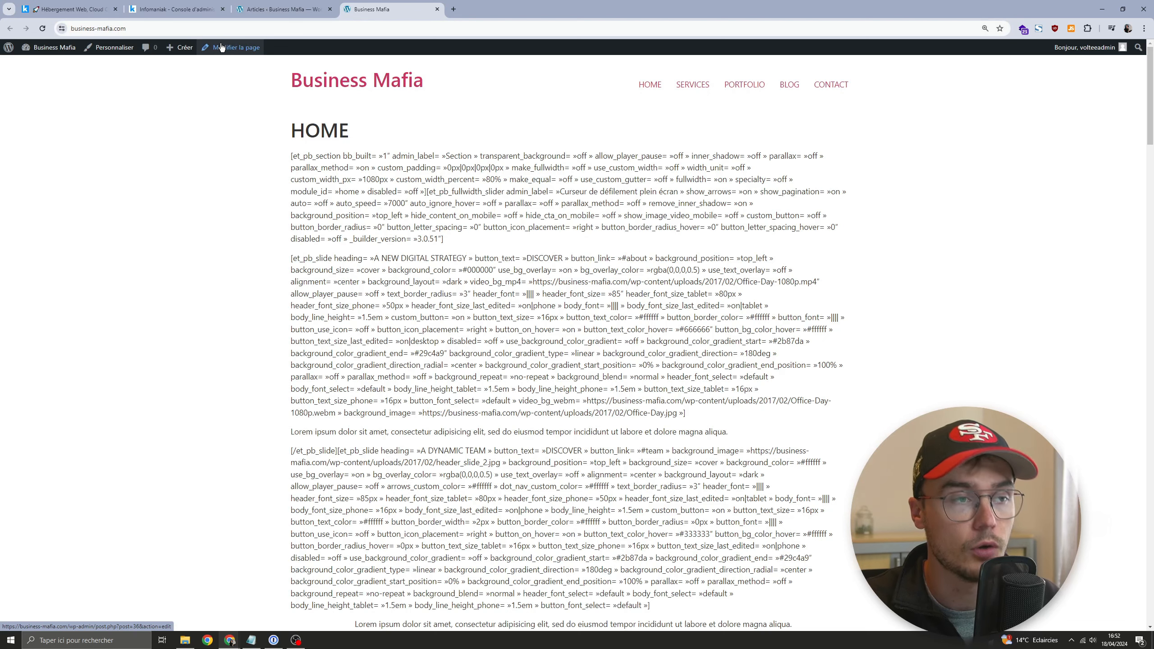
Step: Return to the WordPress admin tab, list all pages and check which one is marked as the home page
{"action": "left_click", "coordinate": [295, 11]}
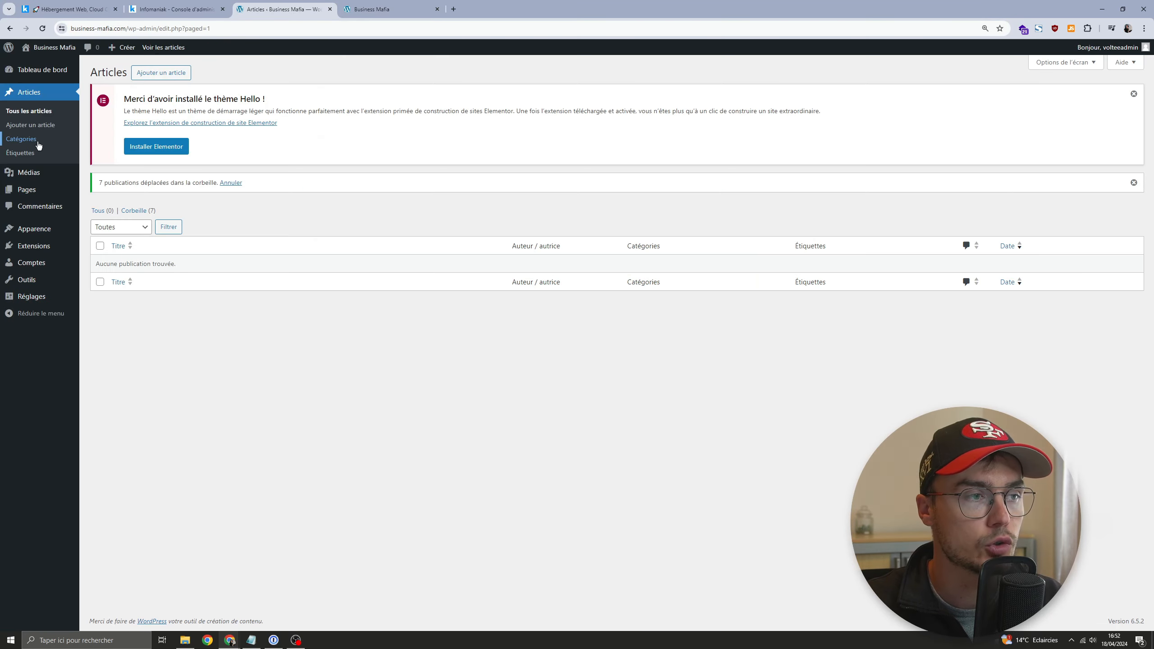
{"action": "left_click", "coordinate": [36, 191]}
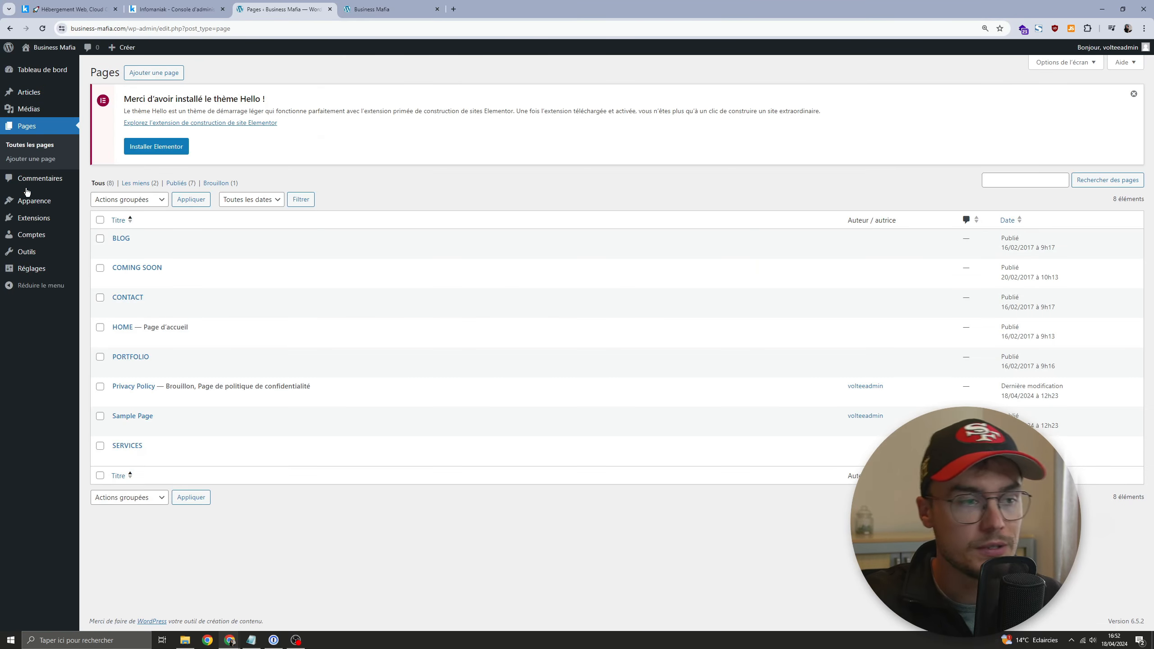
{"action": "left_click_drag", "start_coordinate": [109, 327], "coordinate": [188, 327]}
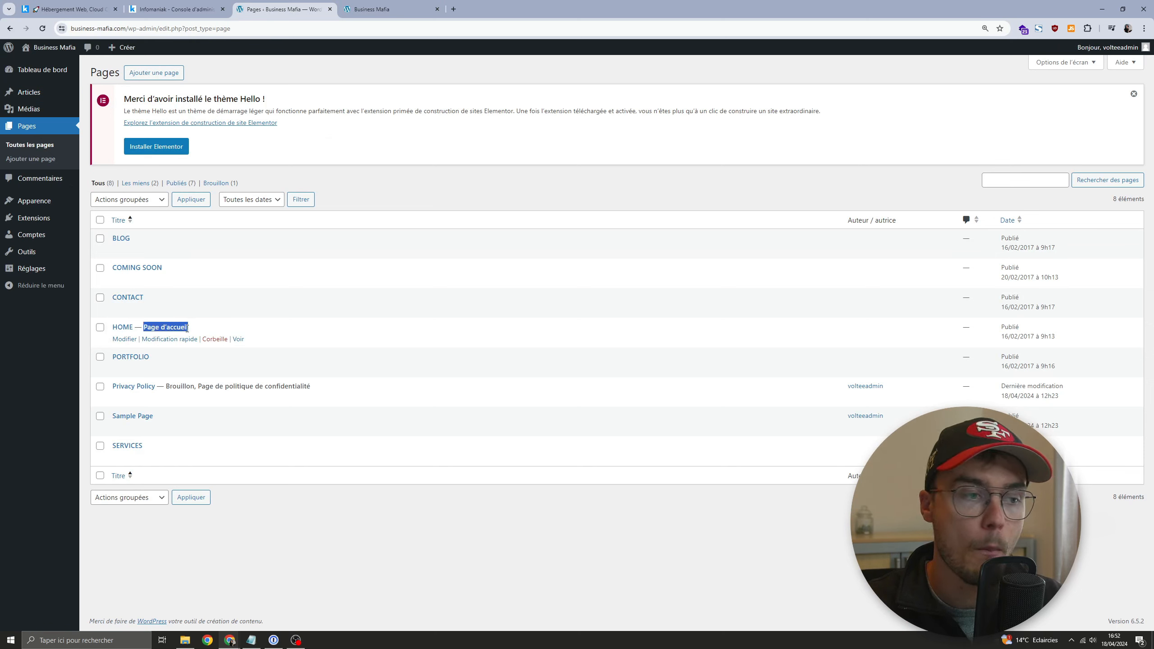
Step: Open the HOME page for editing, dismiss the welcome guide and examine its content from the opening section down to the team members
{"action": "left_click", "coordinate": [129, 339]}
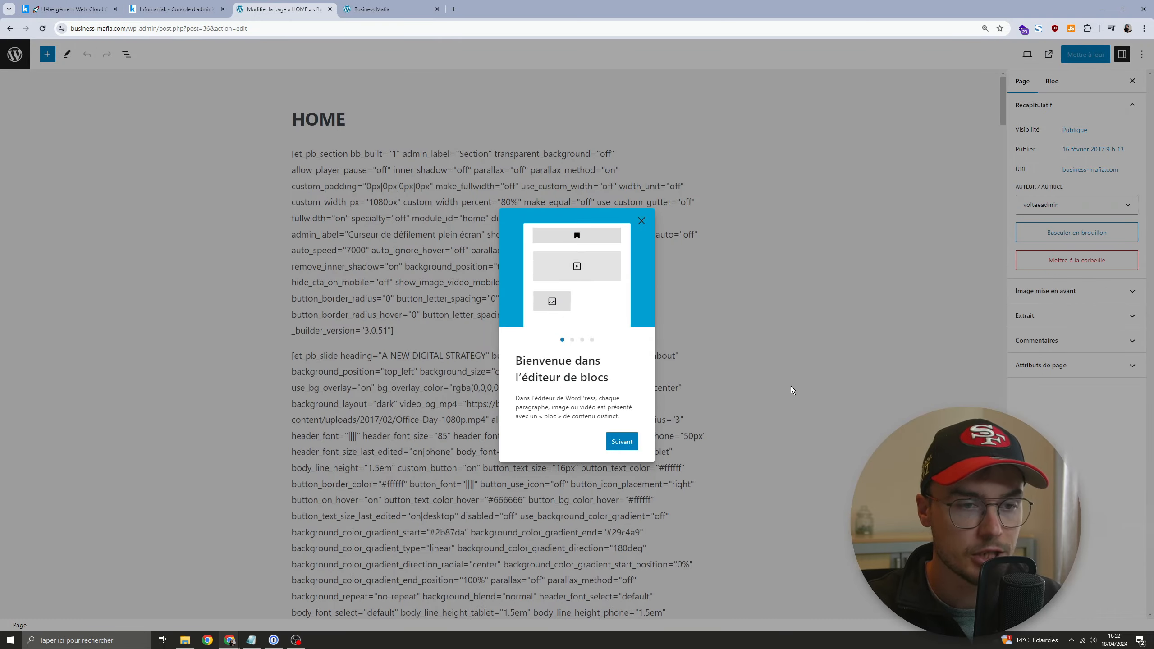
{"action": "left_click", "coordinate": [641, 221]}
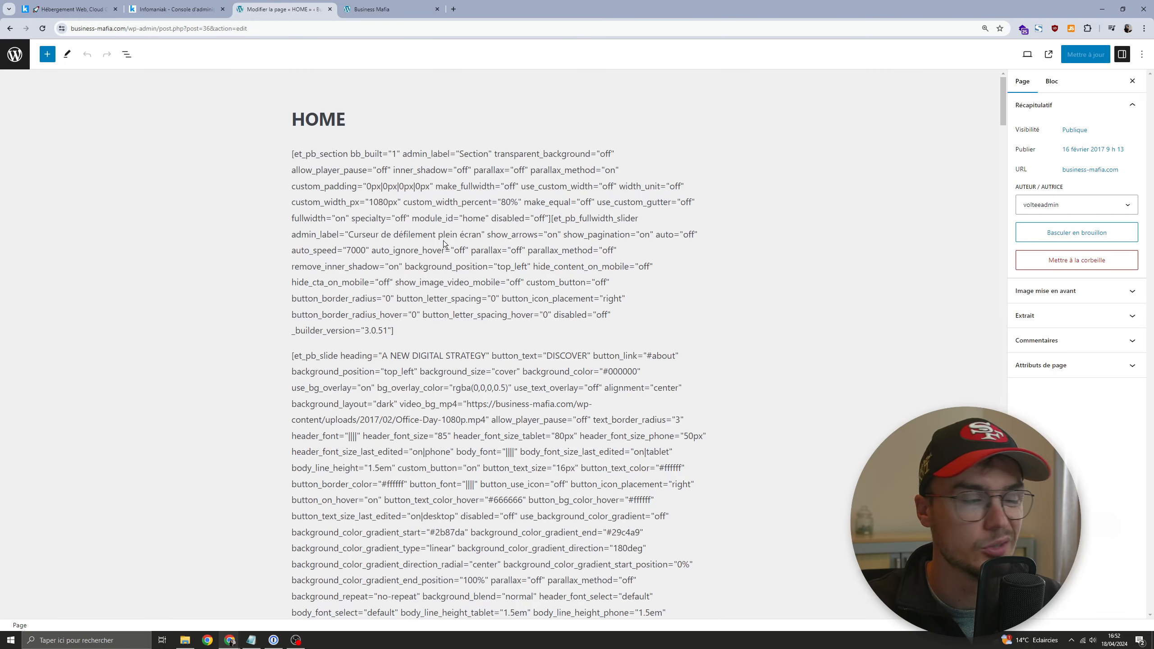
{"action": "scroll", "coordinate": [375, 280], "scroll_direction": "down", "scroll_amount": 20}
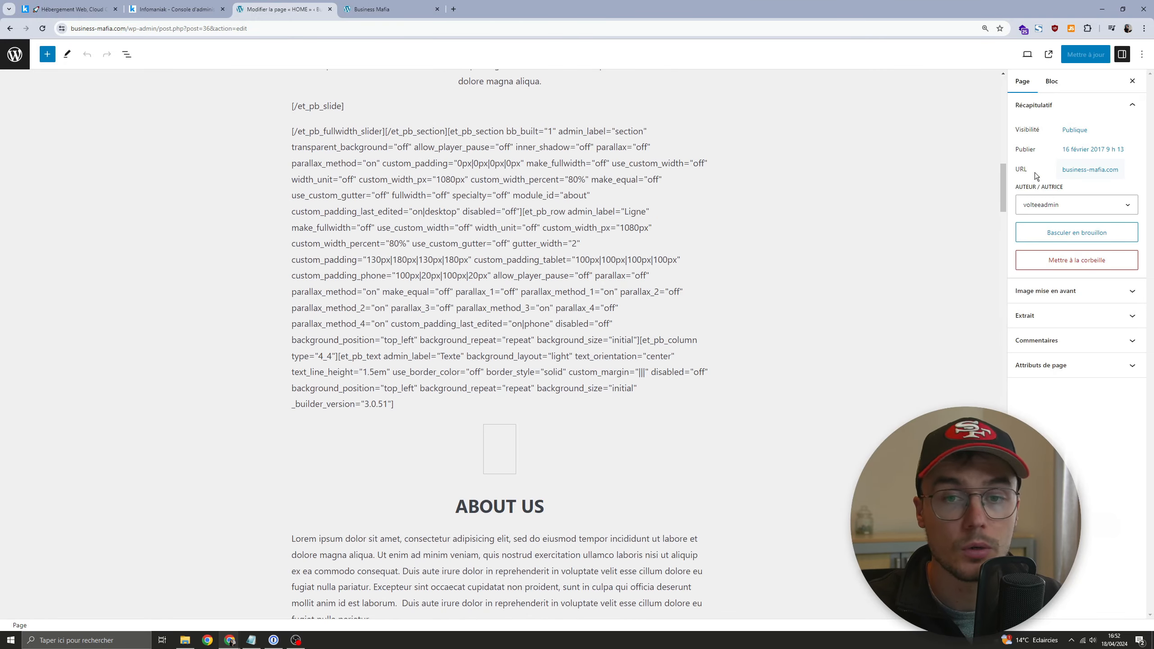
{"action": "scroll", "coordinate": [1005, 188], "scroll_direction": "down", "scroll_amount": 20}
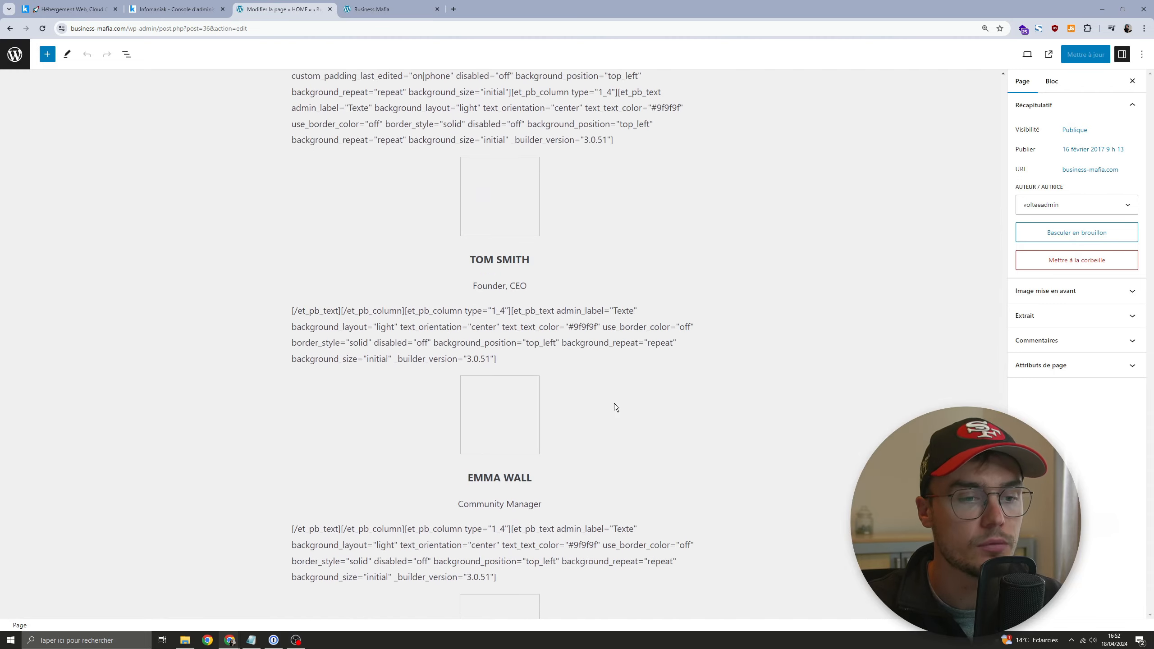
{"action": "scroll", "coordinate": [709, 404], "scroll_direction": "down", "scroll_amount": 15}
{"action": "left_click", "coordinate": [499, 191]}
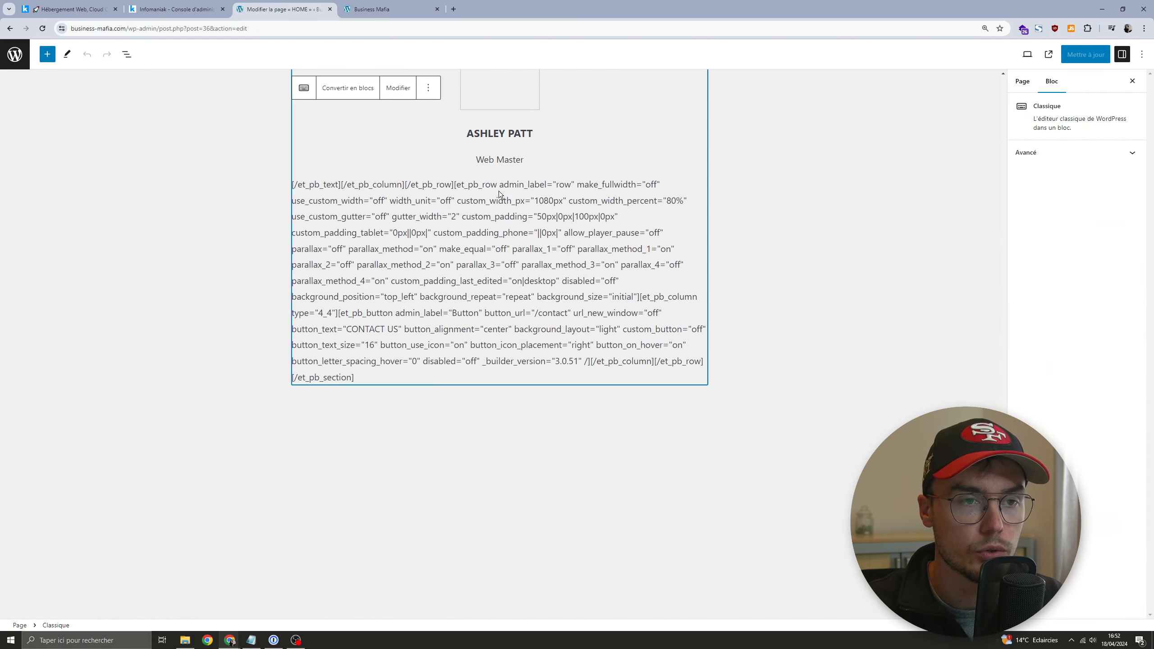
{"action": "scroll", "coordinate": [409, 155], "scroll_direction": "up", "scroll_amount": 5}
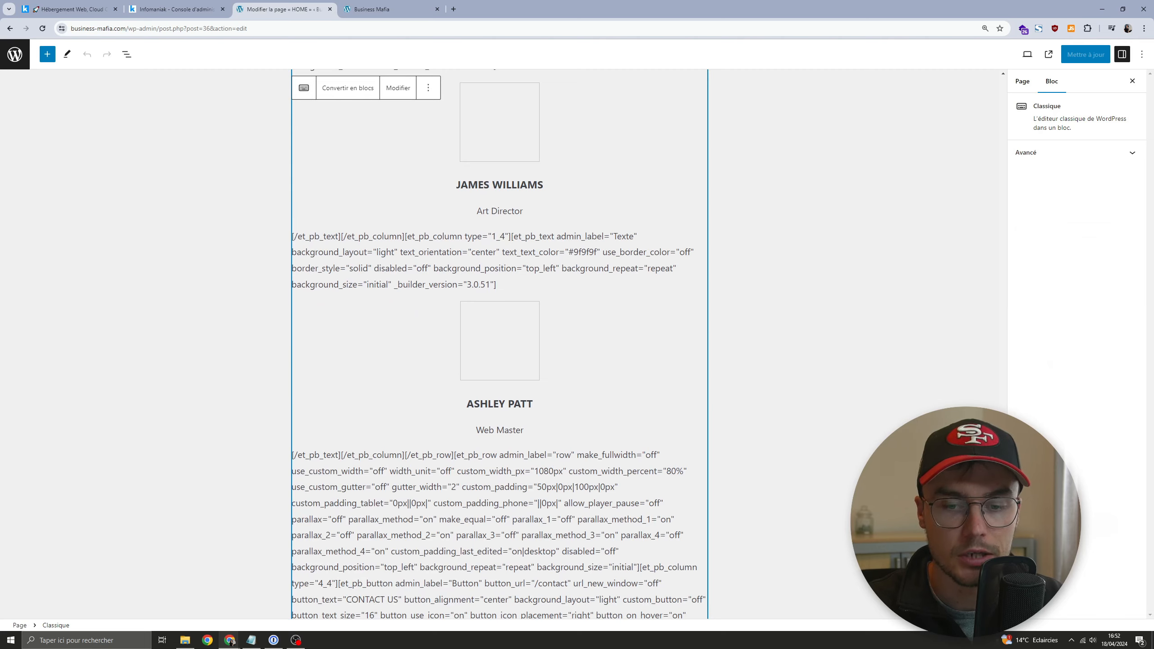
{"action": "left_click", "coordinate": [850, 118]}
{"action": "scroll", "coordinate": [500, 272], "scroll_direction": "up", "scroll_amount": 20}
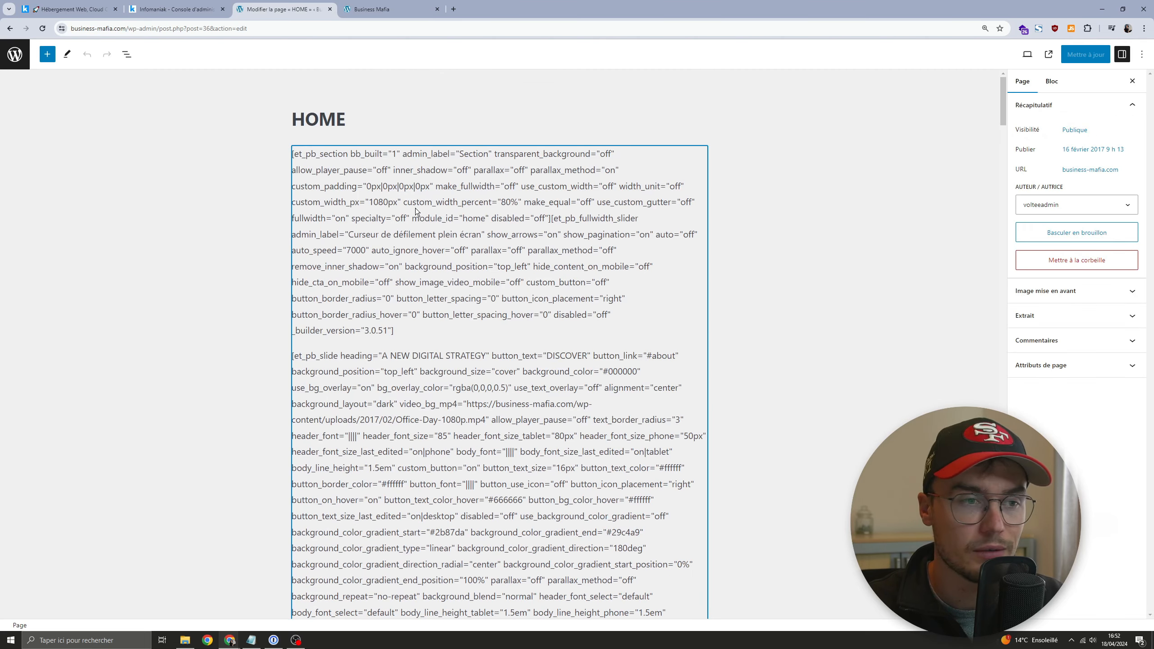
Step: Delete the Classic block holding all the HOME page's content and add a paragraph reading "Bonjour" in its place
{"action": "left_click", "coordinate": [368, 157]}
{"action": "left_click", "coordinate": [428, 128]}
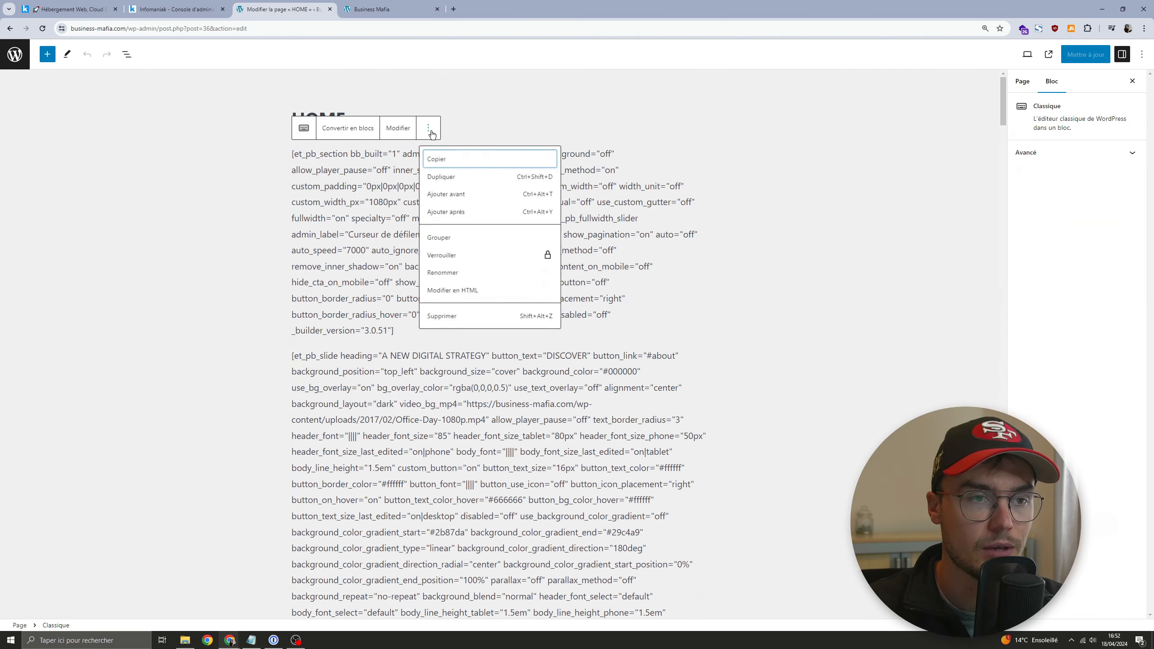
{"action": "left_click", "coordinate": [445, 320]}
{"action": "type", "text": "Bonj"}
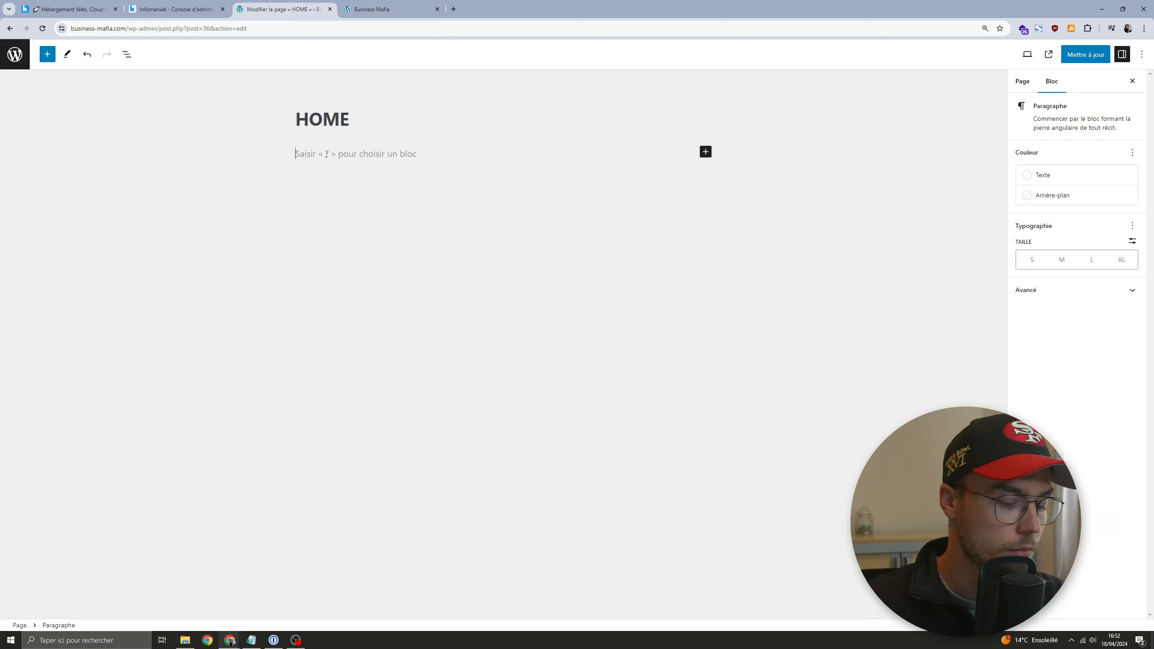
{"action": "type", "text": "our"}
{"action": "key", "text": "Return"}
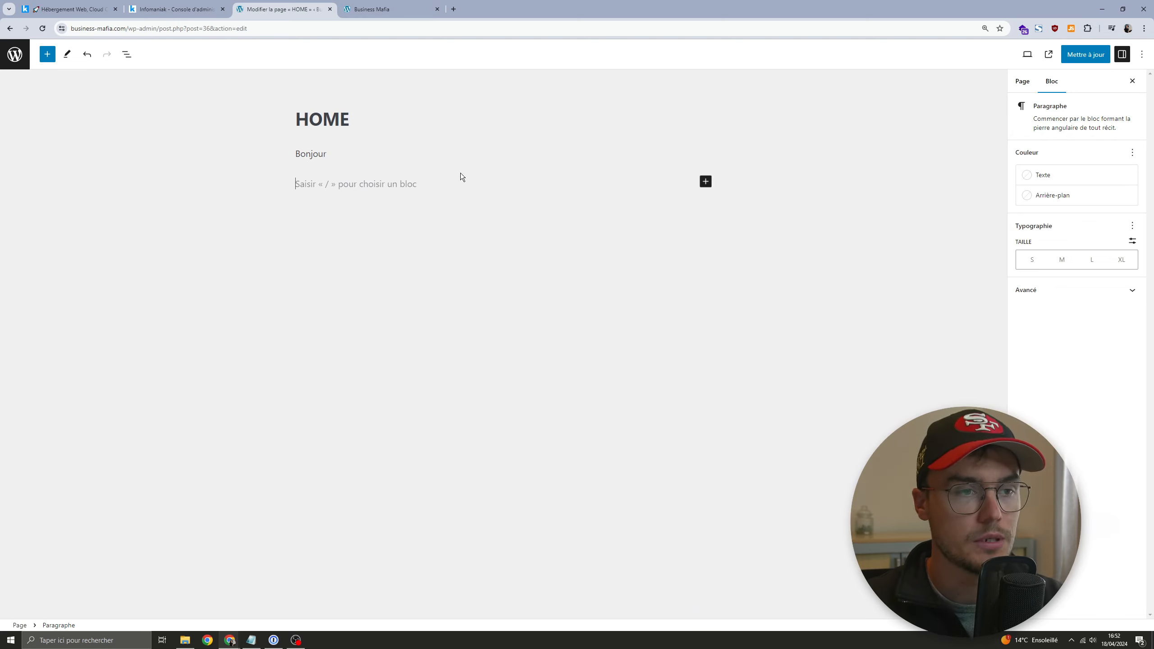
Step: Insert an Image block under the Bonjour paragraph, using the round portrait of the bearded man with glasses from the media library
{"action": "left_click", "coordinate": [705, 181]}
{"action": "left_click", "coordinate": [786, 249]}
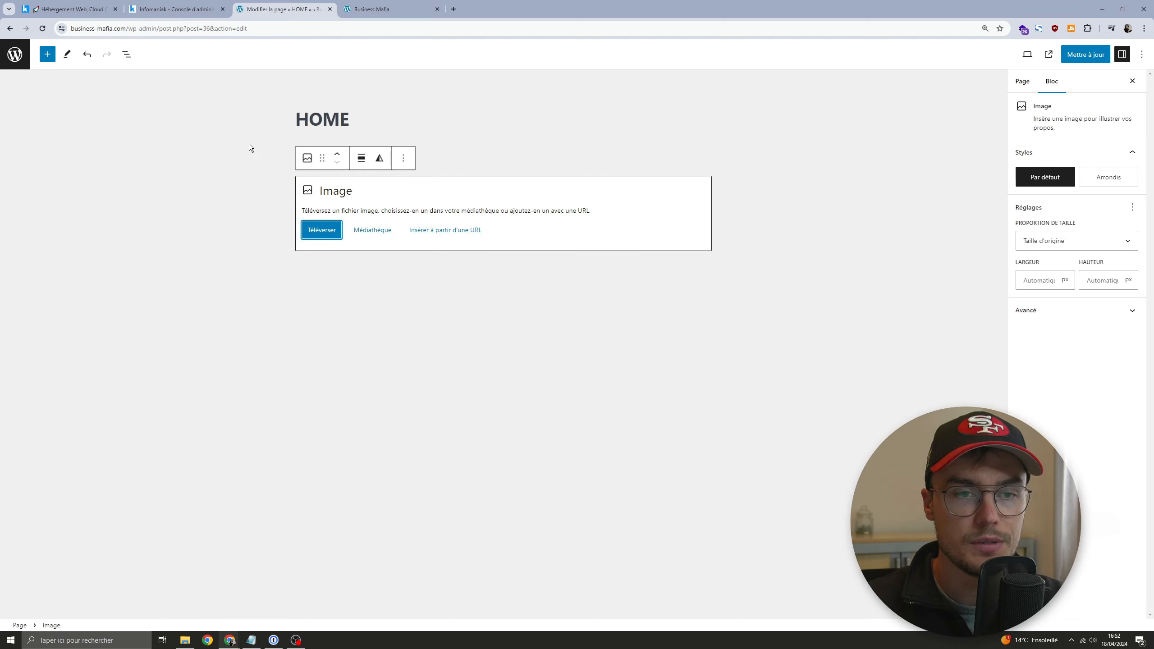
{"action": "left_click", "coordinate": [362, 230]}
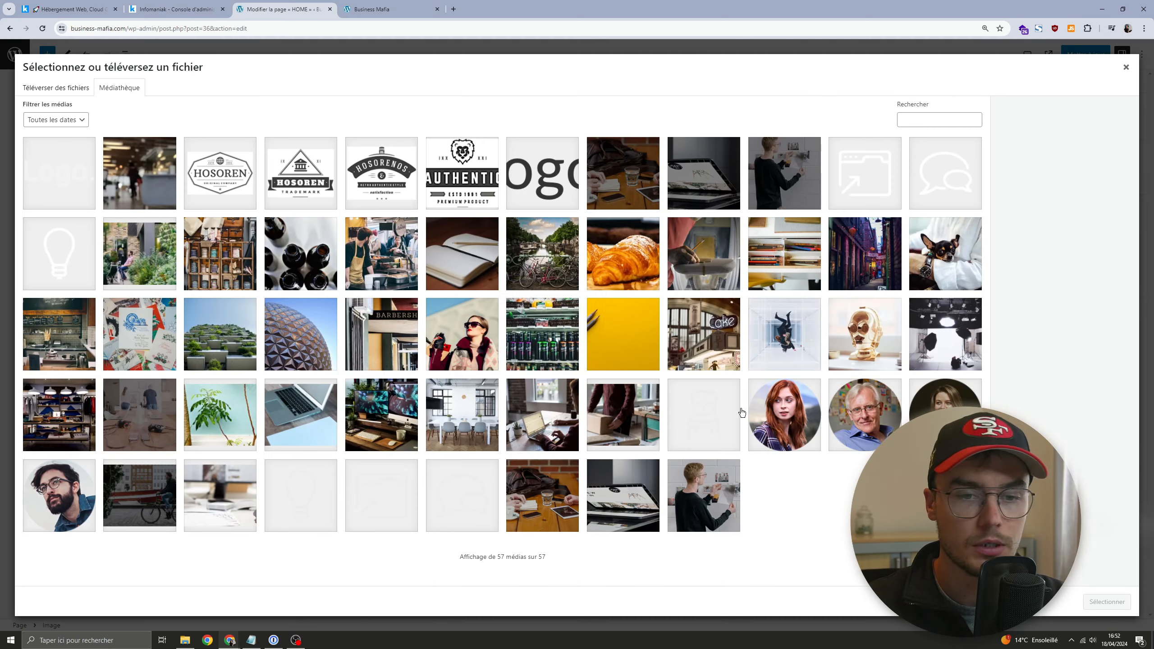
{"action": "left_click", "coordinate": [89, 496]}
{"action": "left_click", "coordinate": [1107, 601]}
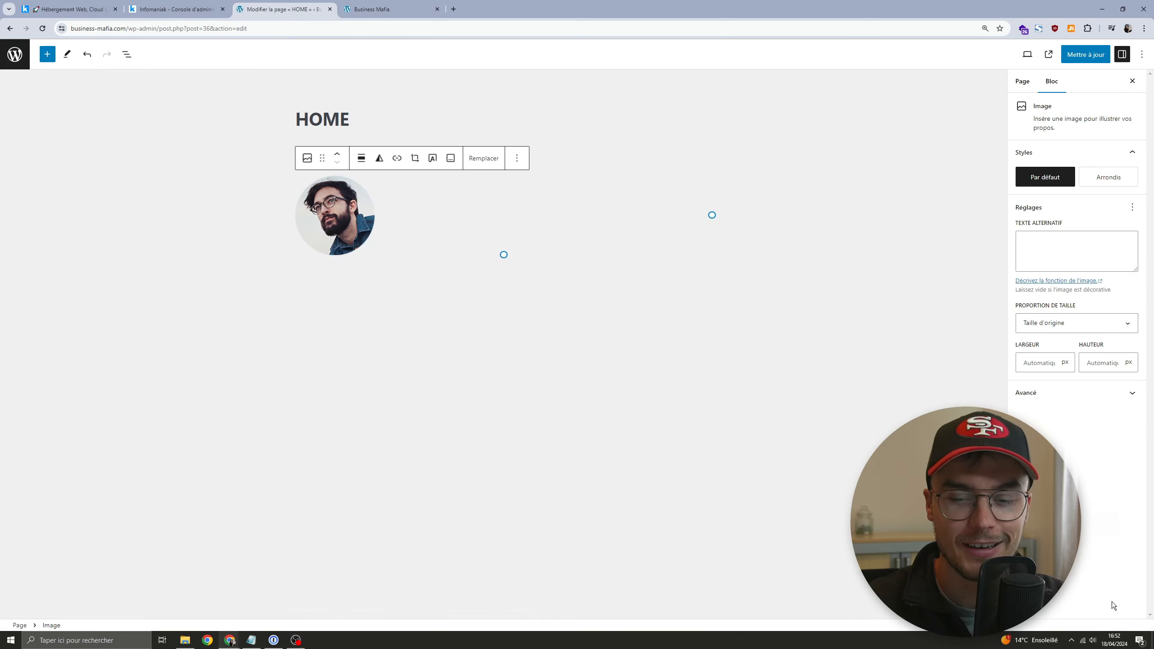
Step: Update the HOME page and reload the public home page in its own browser tab to check the change
{"action": "left_click", "coordinate": [1086, 54]}
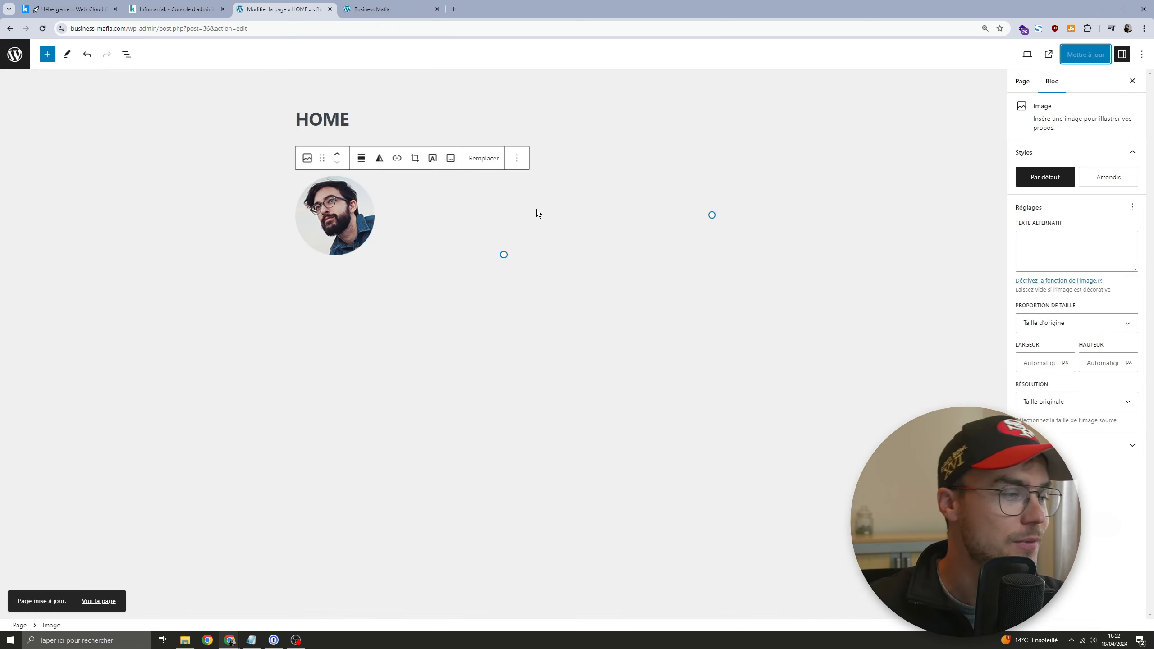
{"action": "left_click", "coordinate": [382, 9]}
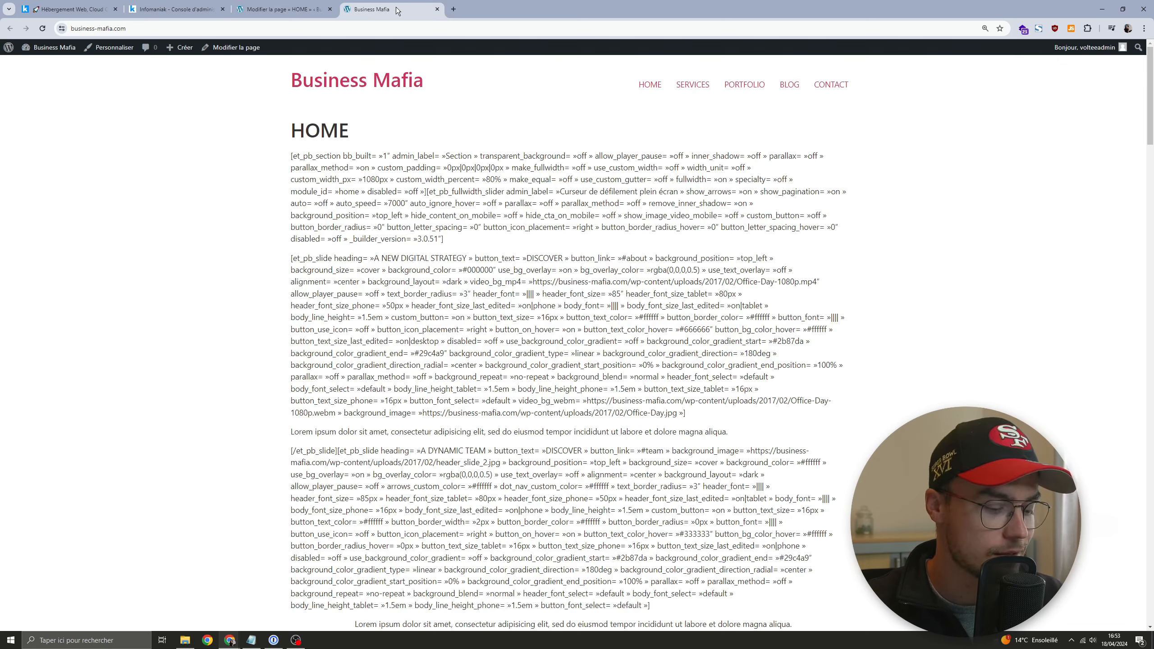
{"action": "key", "text": "F5"}
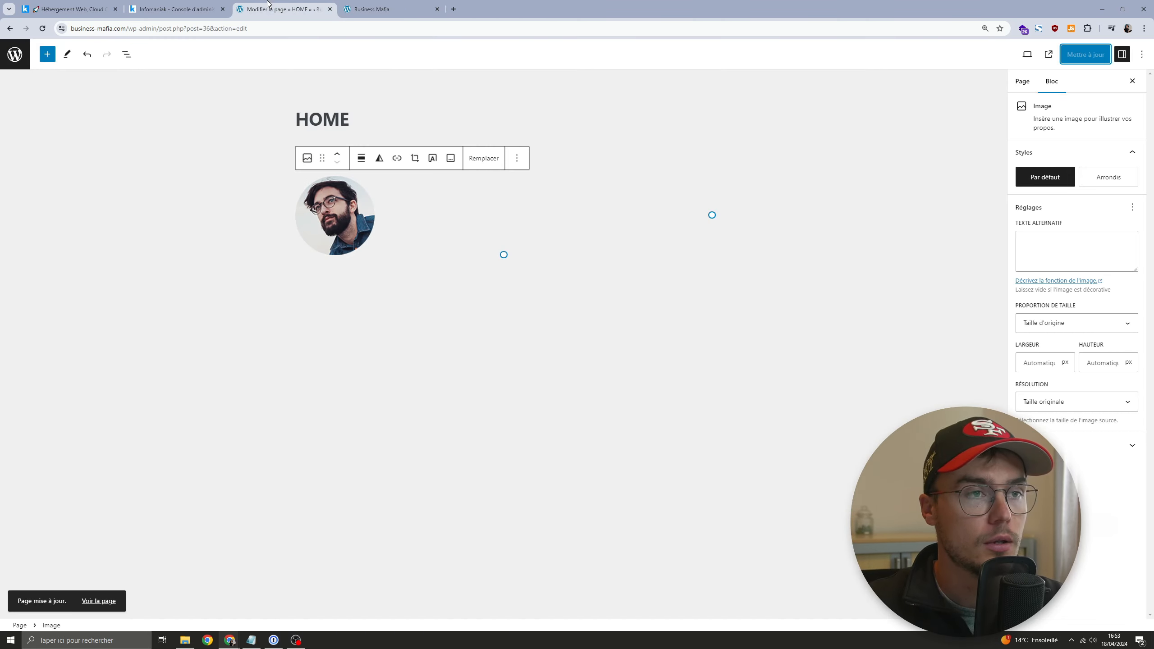
Step: Back in the HOME page editor, undo the image insertion, delete the Bonjour text and update the now empty page
{"action": "left_click", "coordinate": [272, 9]}
{"action": "key", "text": "ctrl+z"}
{"action": "key", "text": "ctrl+z"}
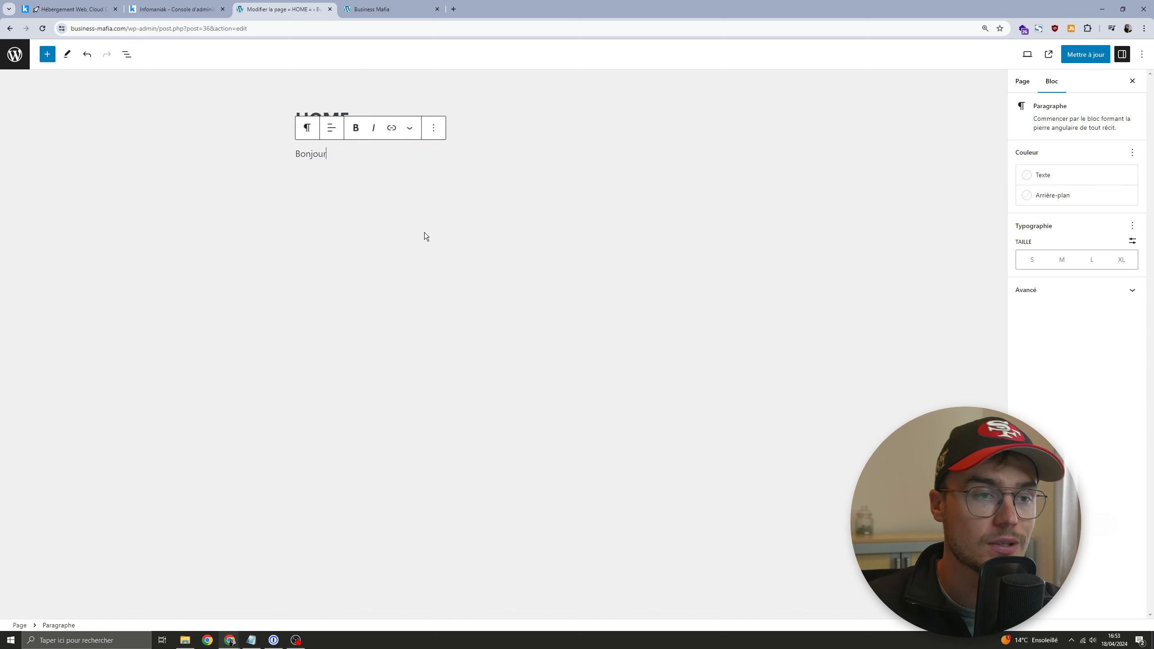
{"action": "double_click", "coordinate": [308, 153]}
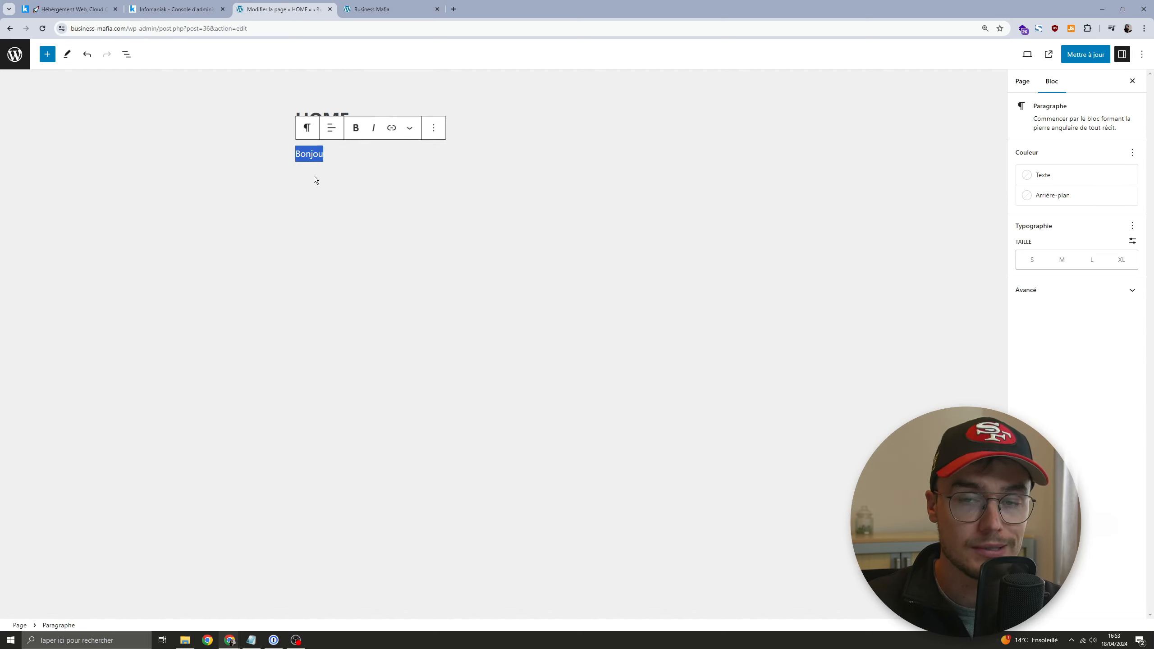
{"action": "key", "text": "BackSpace"}
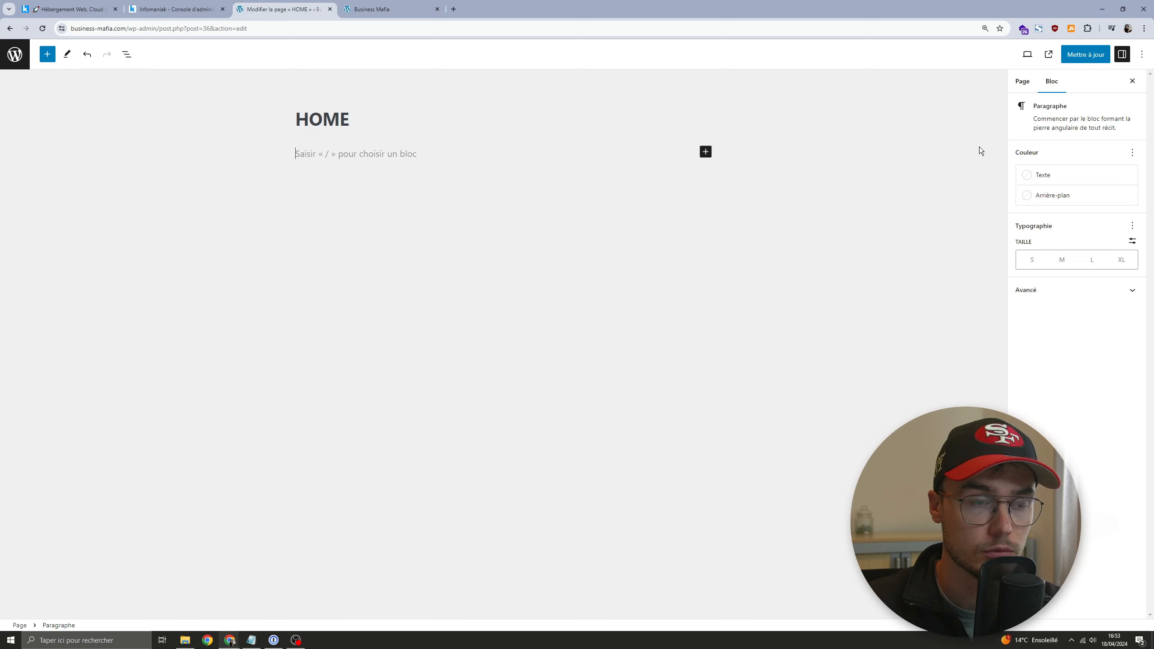
{"action": "left_click", "coordinate": [1078, 59]}
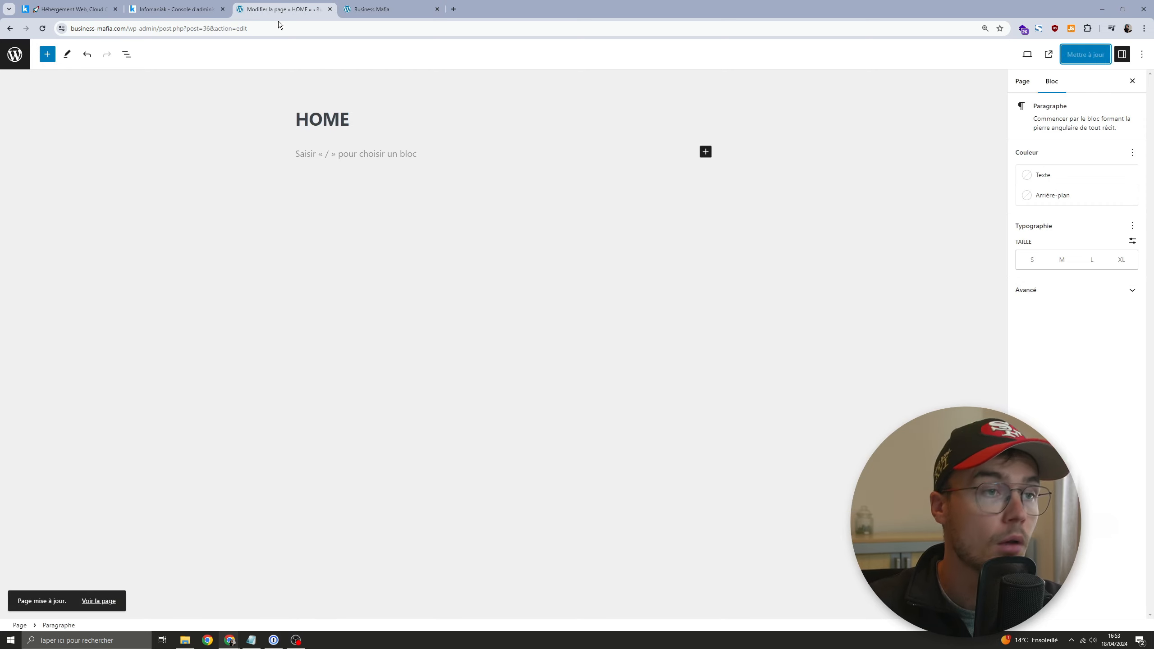
Step: Return to the list of pages and move all of them to the trash with one bulk action
{"action": "left_click", "coordinate": [15, 55]}
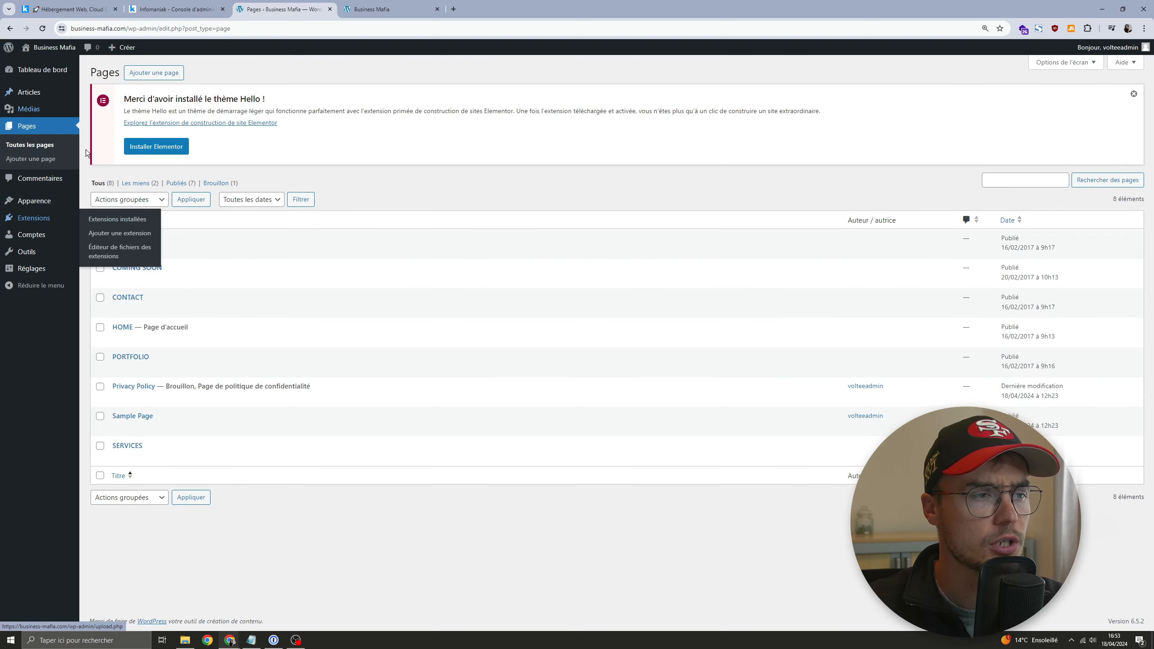
{"action": "left_click", "coordinate": [100, 219]}
{"action": "left_click", "coordinate": [109, 205]}
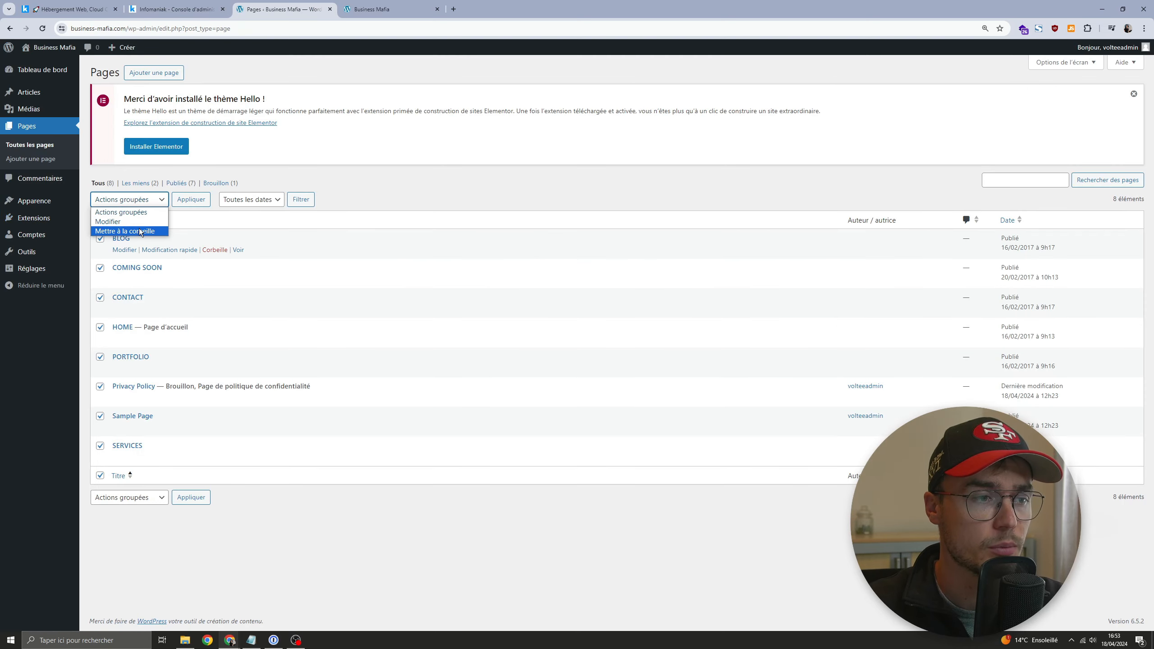
{"action": "left_click", "coordinate": [138, 228]}
{"action": "left_click", "coordinate": [189, 205]}
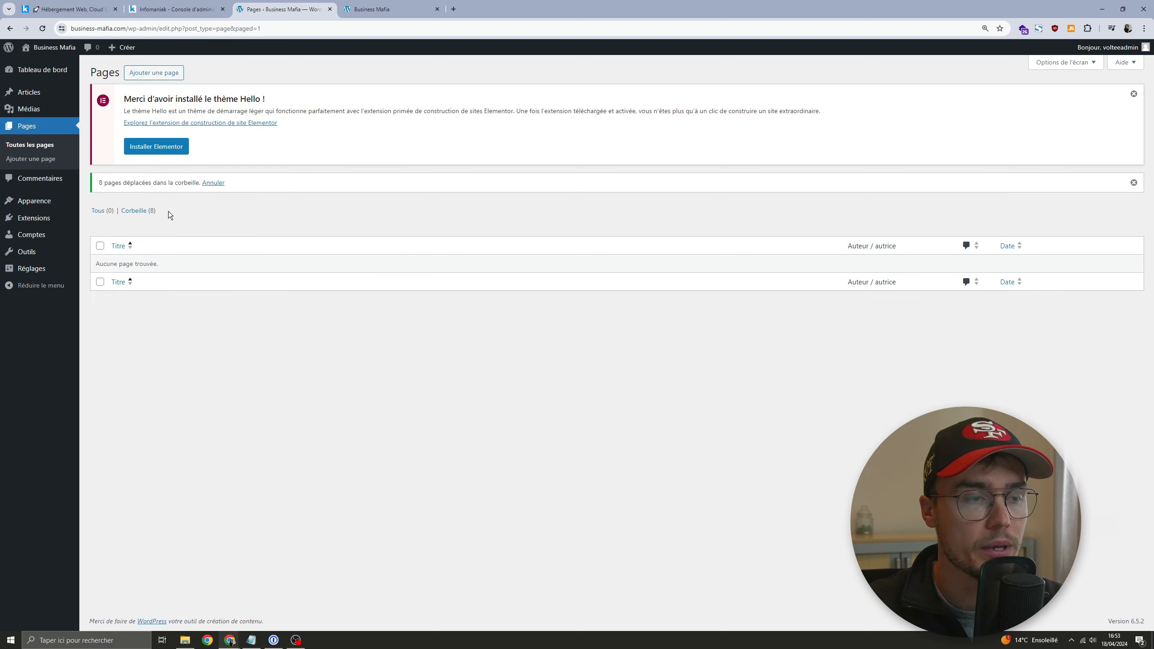
Step: Install the Classic Editor extension from the featured extensions and activate it
{"action": "left_click", "coordinate": [44, 226]}
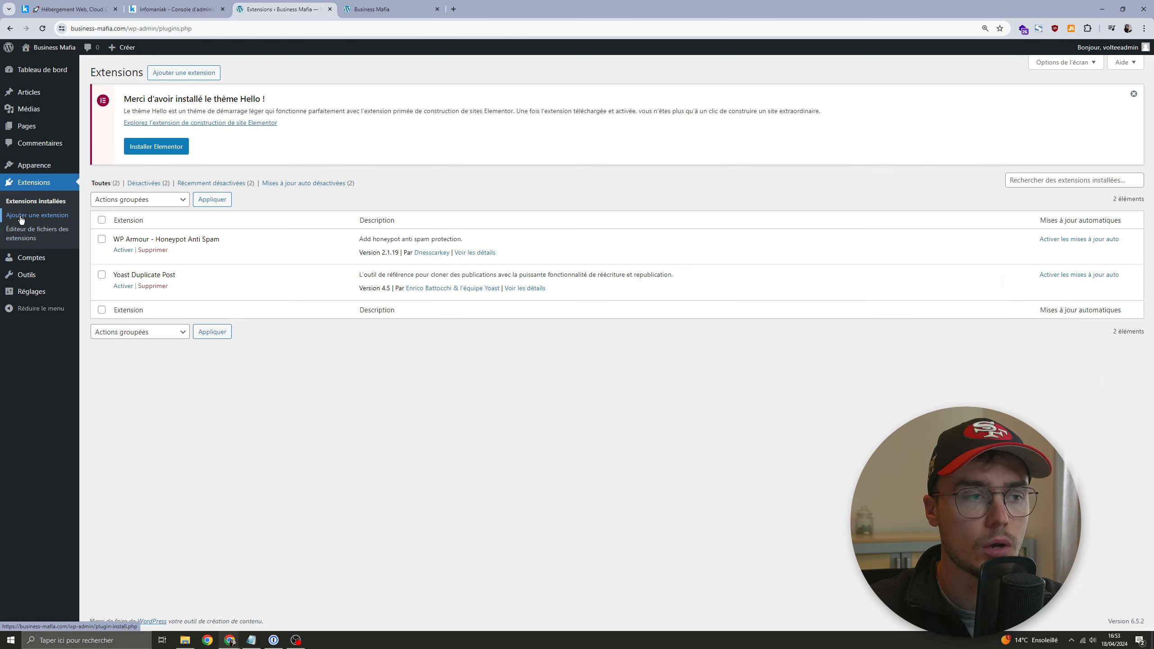
{"action": "left_click", "coordinate": [21, 217]}
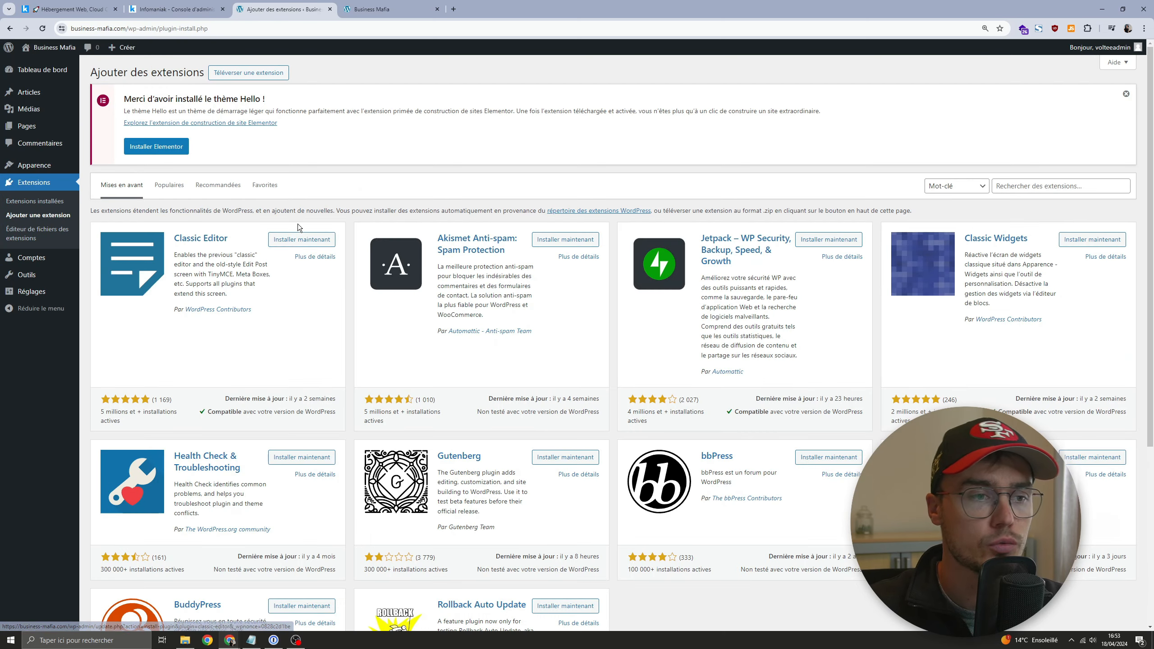
{"action": "left_click", "coordinate": [300, 237]}
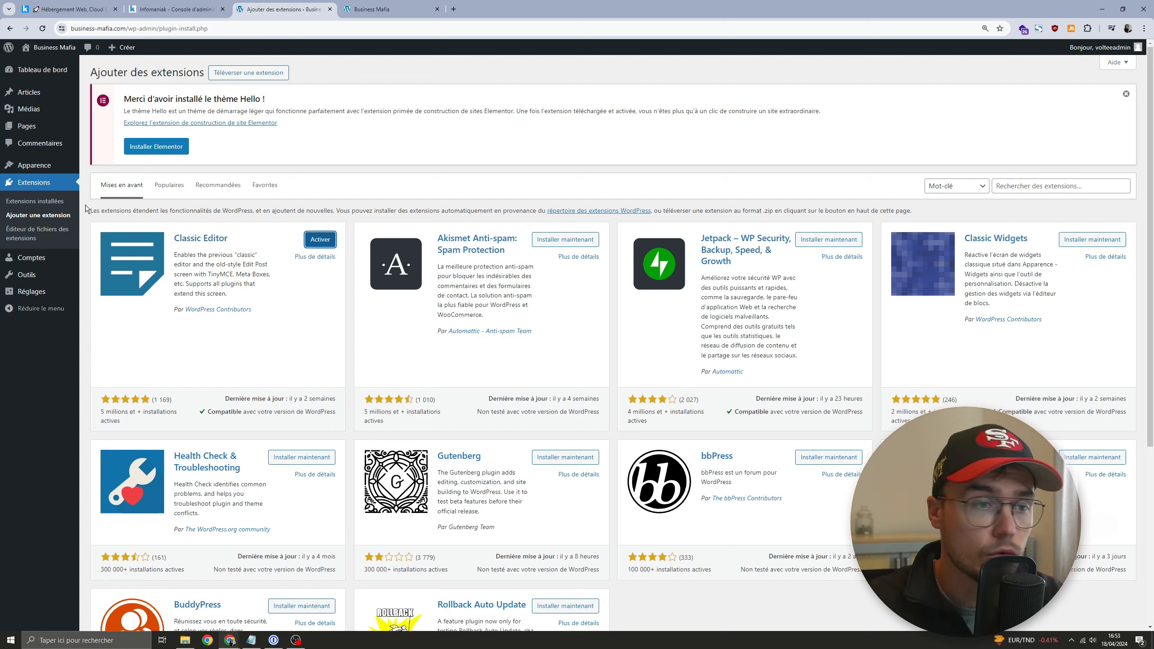
{"action": "double_click", "coordinate": [323, 240]}
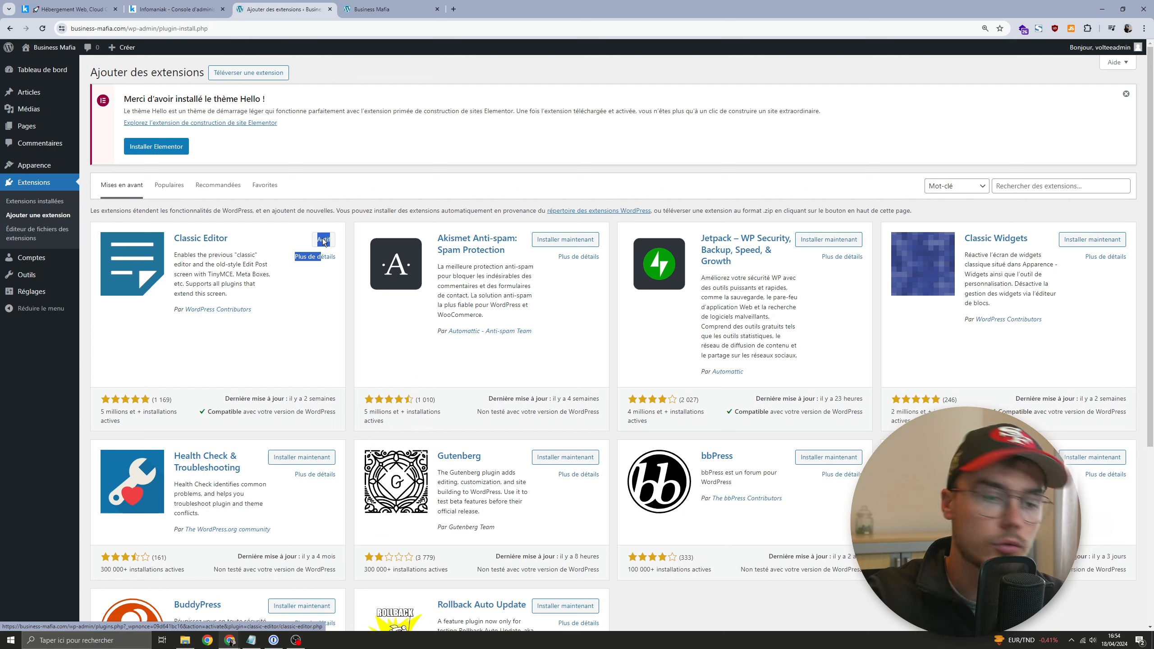
{"action": "left_click", "coordinate": [339, 221]}
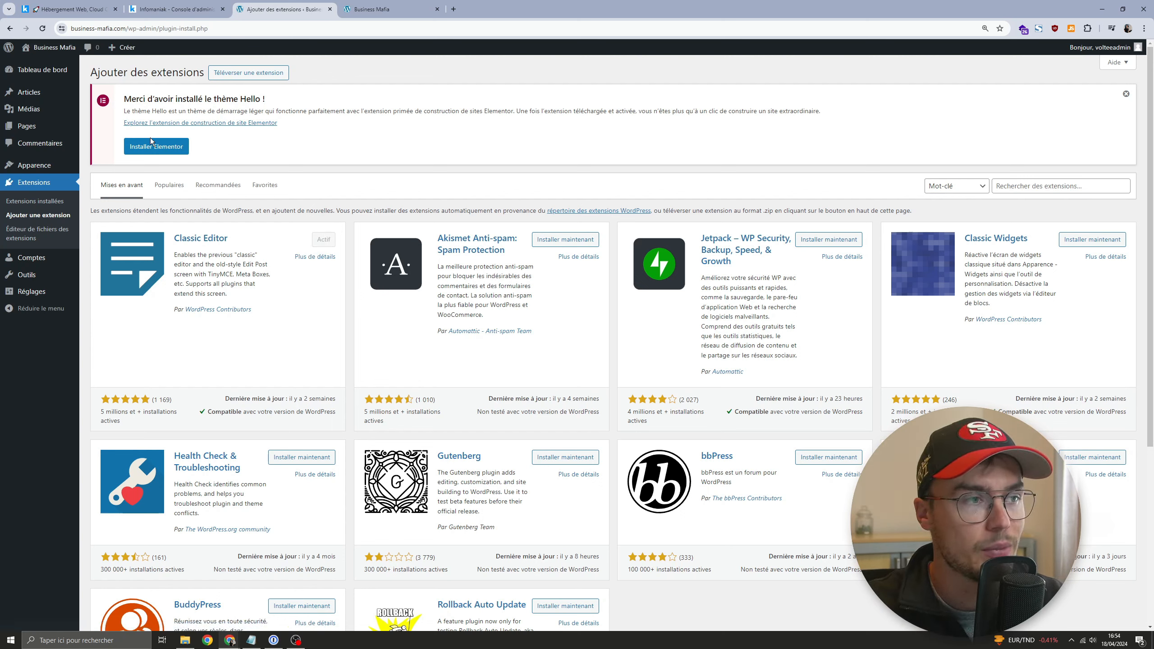
Step: Add a new page and title it "Business Mafia -"
{"action": "left_click", "coordinate": [56, 129]}
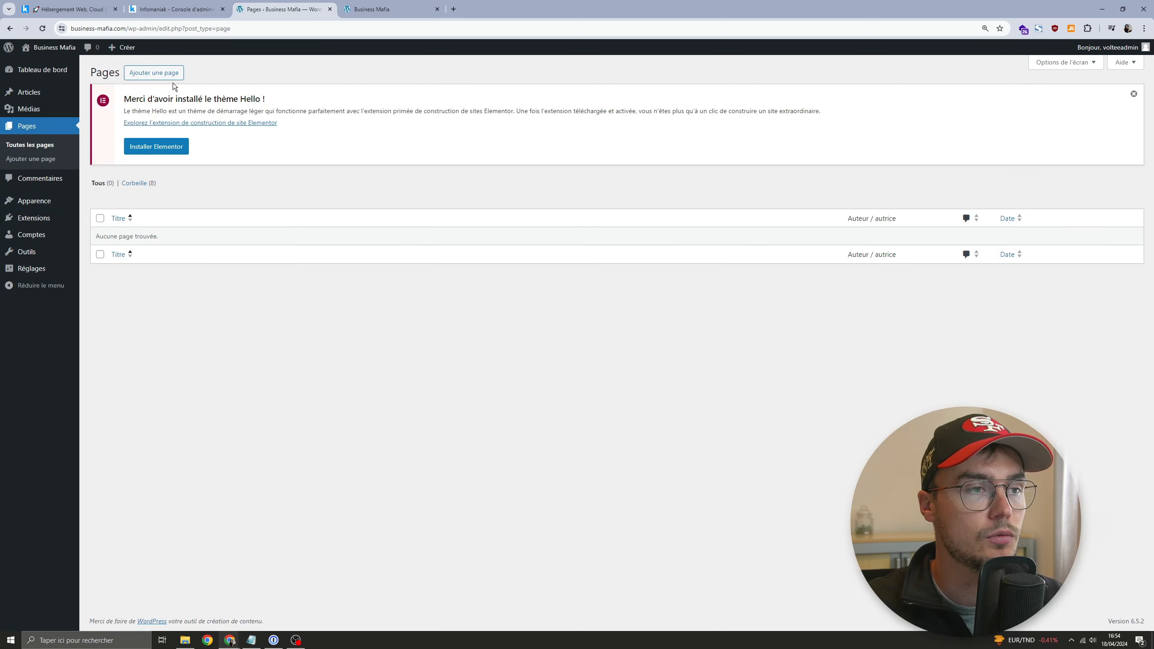
{"action": "left_click", "coordinate": [153, 73]}
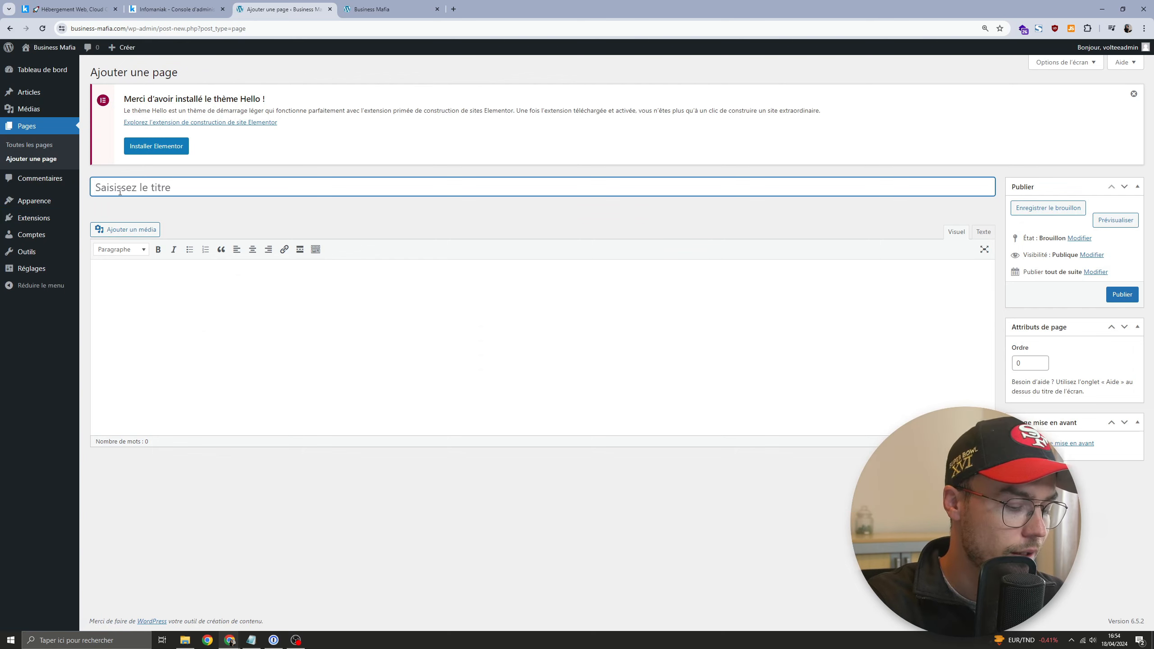
{"action": "type", "text": "Business Magia"}
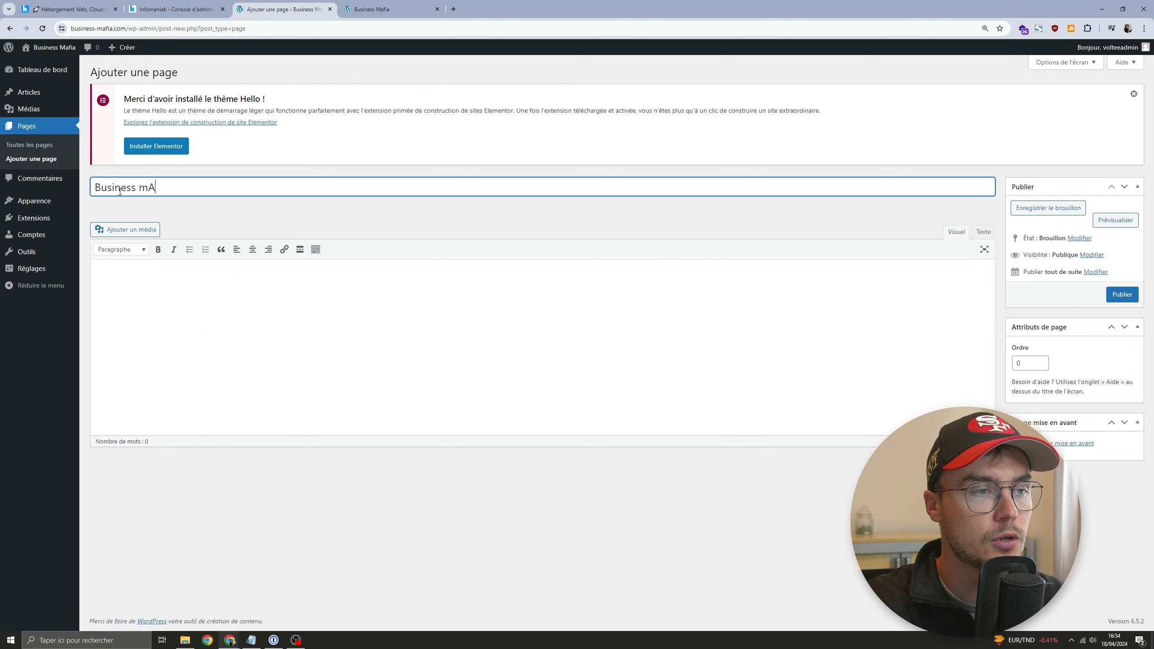
{"action": "key", "text": "BackSpace"}
{"action": "key", "text": "BackSpace"}
{"action": "key", "text": "BackSpace"}
{"action": "type", "text": "fia -"}
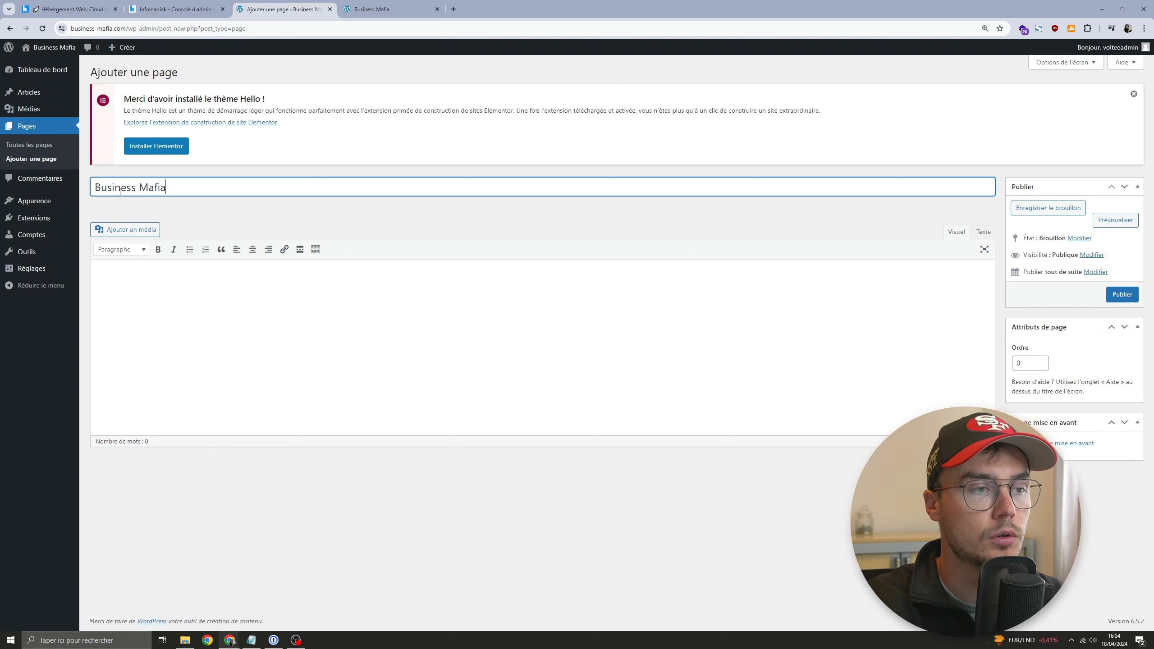
Step: Try out the new page's content area with the placeholder lines "ezgferg", "erger" and "erg", and clear them all
{"action": "left_click", "coordinate": [166, 371]}
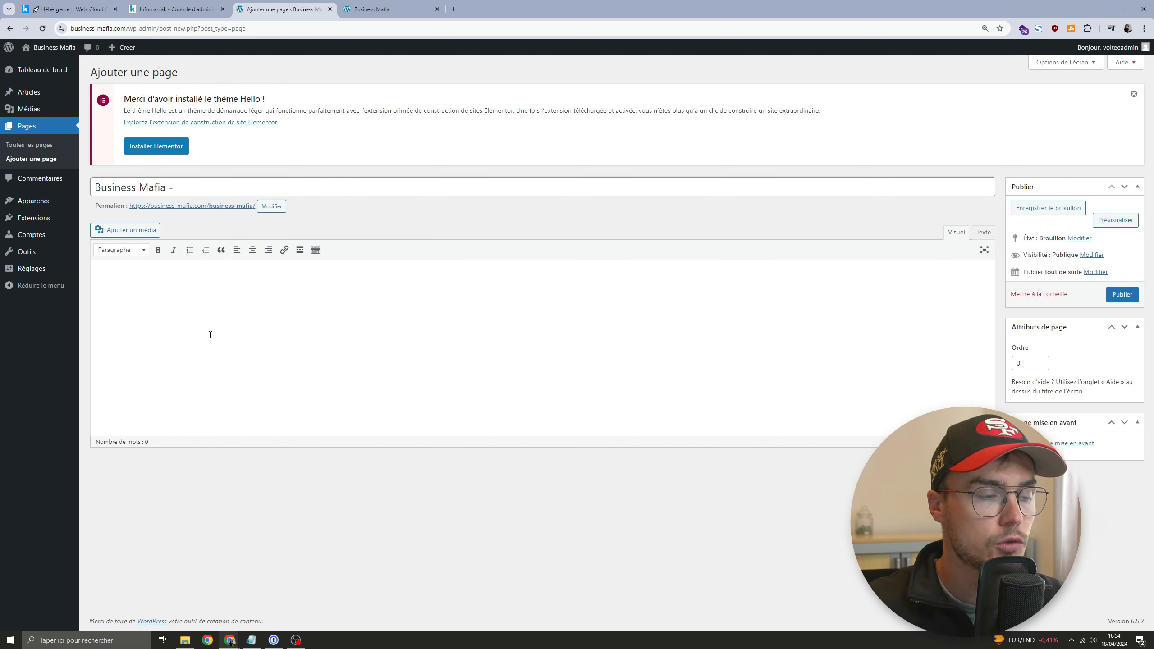
{"action": "type", "text": "ezgferg"}
{"action": "key", "text": "Return"}
{"action": "type", "text": "erger"}
{"action": "key", "text": "Return"}
{"action": "type", "text": "erg"}
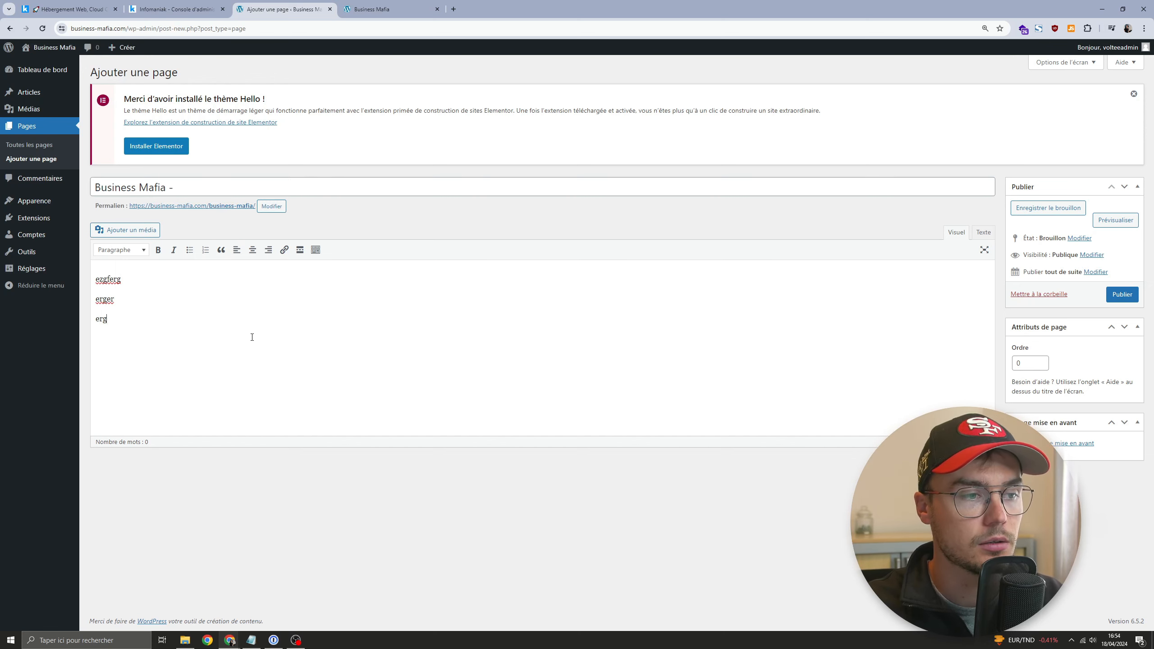
{"action": "key", "text": "ctrl+a"}
{"action": "key", "text": "BackSpace"}
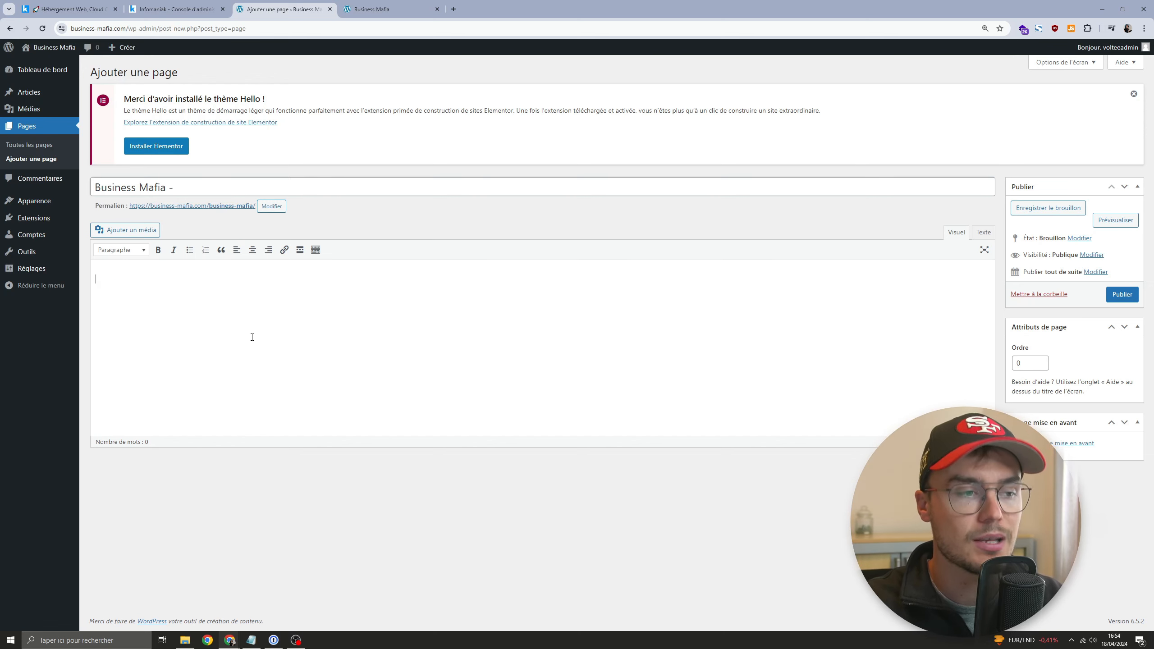
Step: Publish the Business Mafia page, check the site's front page in a new tab and return to the page editor
{"action": "left_click", "coordinate": [1121, 295]}
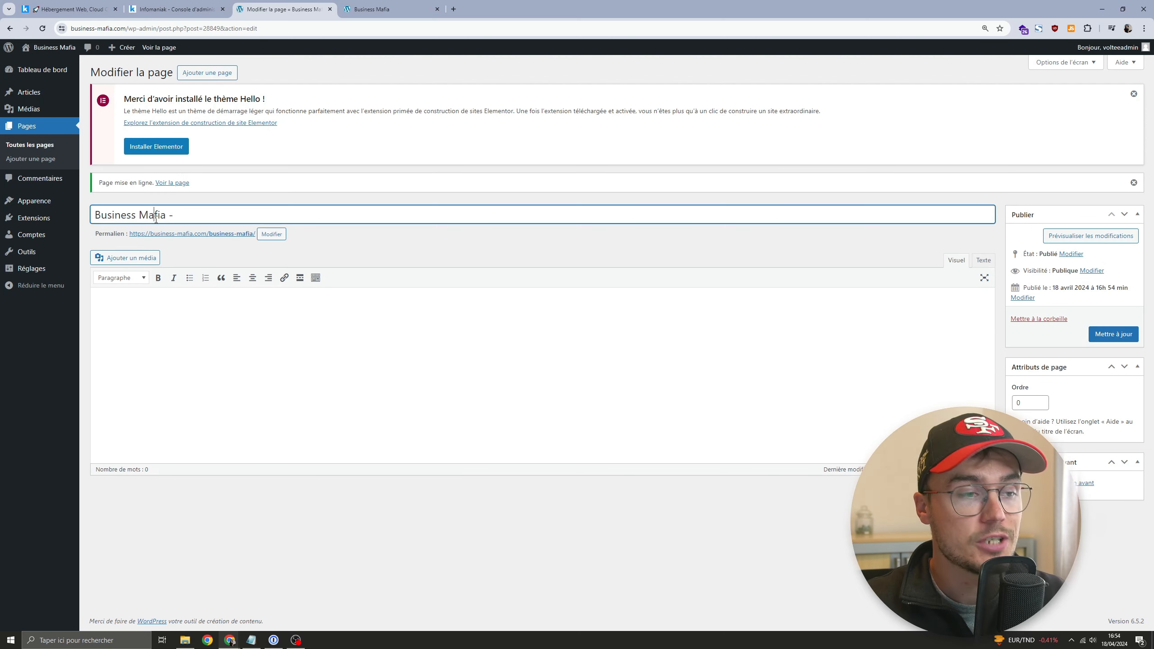
{"action": "triple_click", "coordinate": [156, 219]}
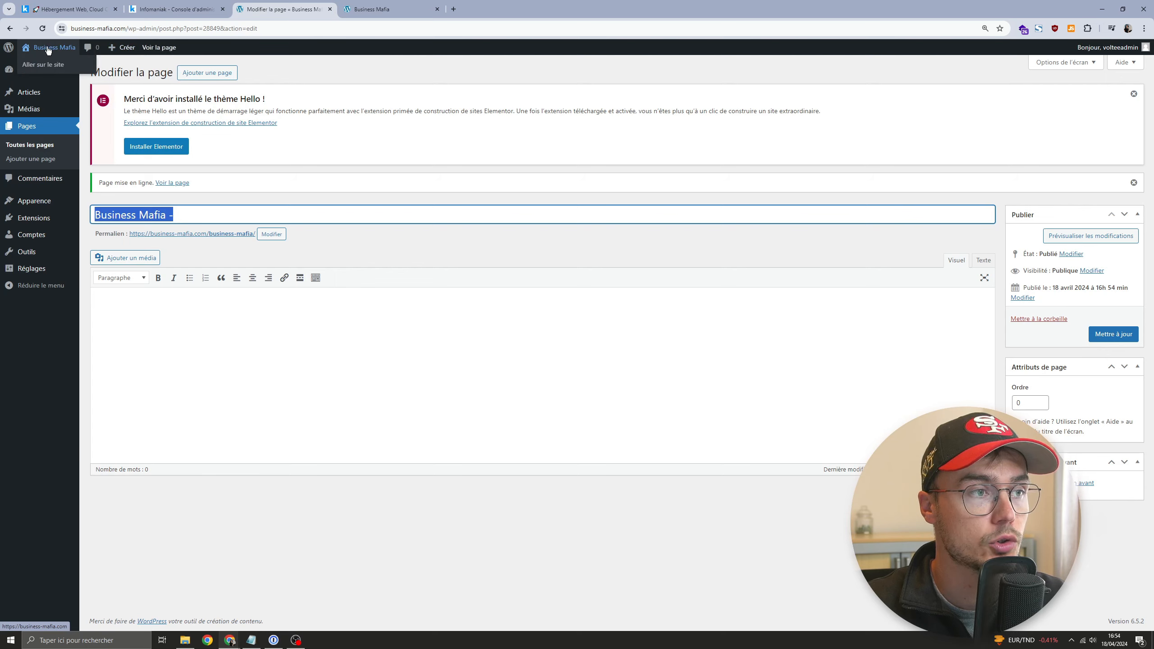
{"action": "middle_click", "coordinate": [45, 64]}
{"action": "left_click", "coordinate": [523, 15]}
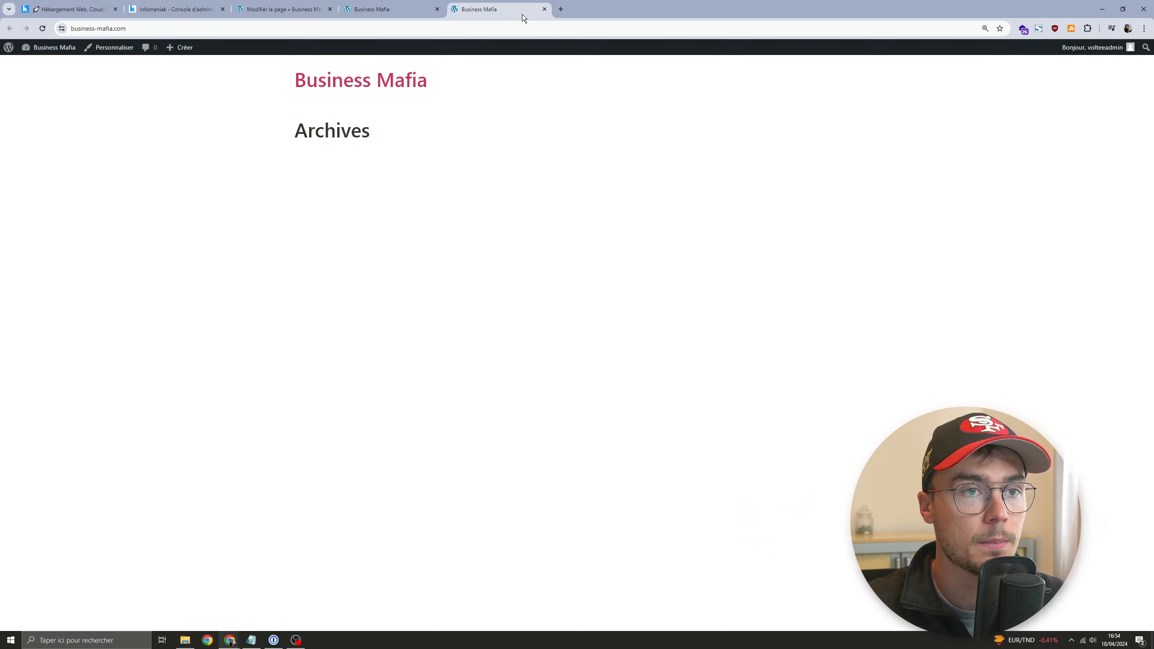
{"action": "left_click", "coordinate": [379, 8]}
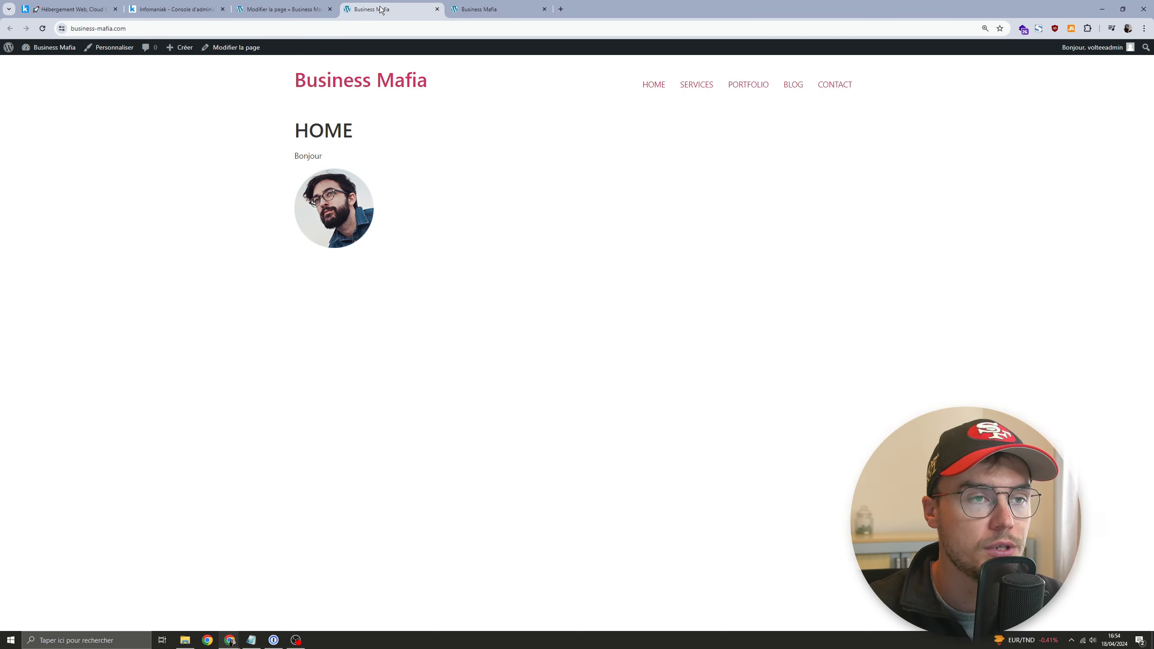
{"action": "left_click", "coordinate": [437, 9]}
{"action": "left_click", "coordinate": [270, 6]}
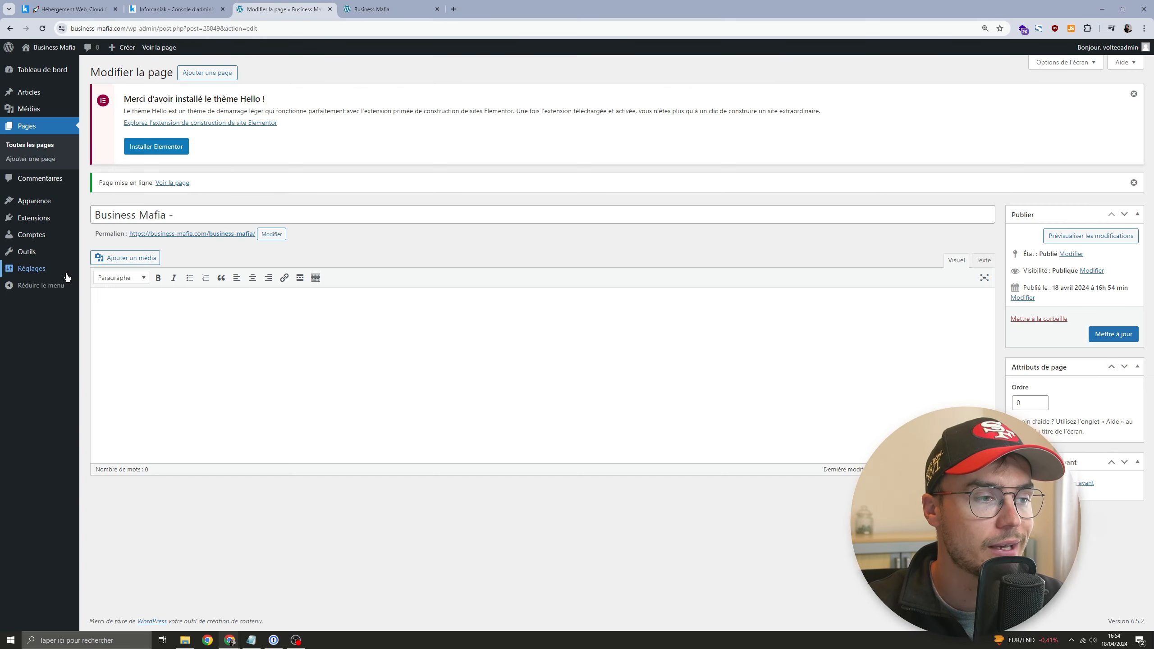
Step: In the reading settings, make the homepage a static page, choose "Business Mafia -" as Page d'accueil and save
{"action": "mouse_move", "coordinate": [64, 273]}
{"action": "left_click", "coordinate": [104, 304]}
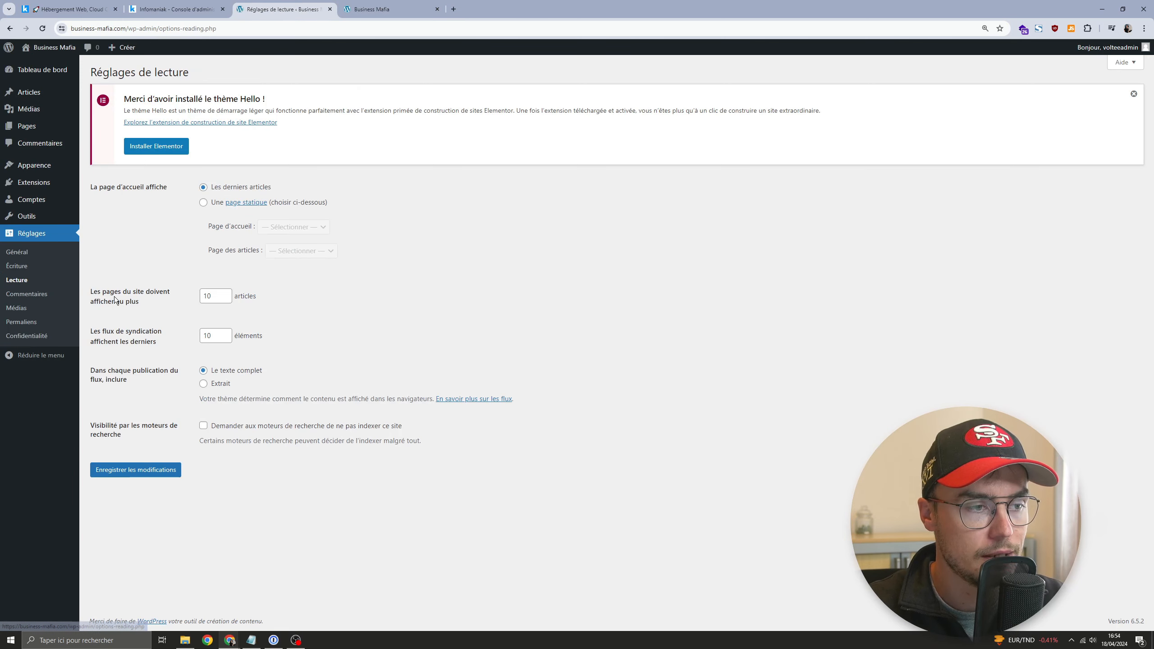
{"action": "left_click_drag", "start_coordinate": [103, 187], "coordinate": [170, 197]}
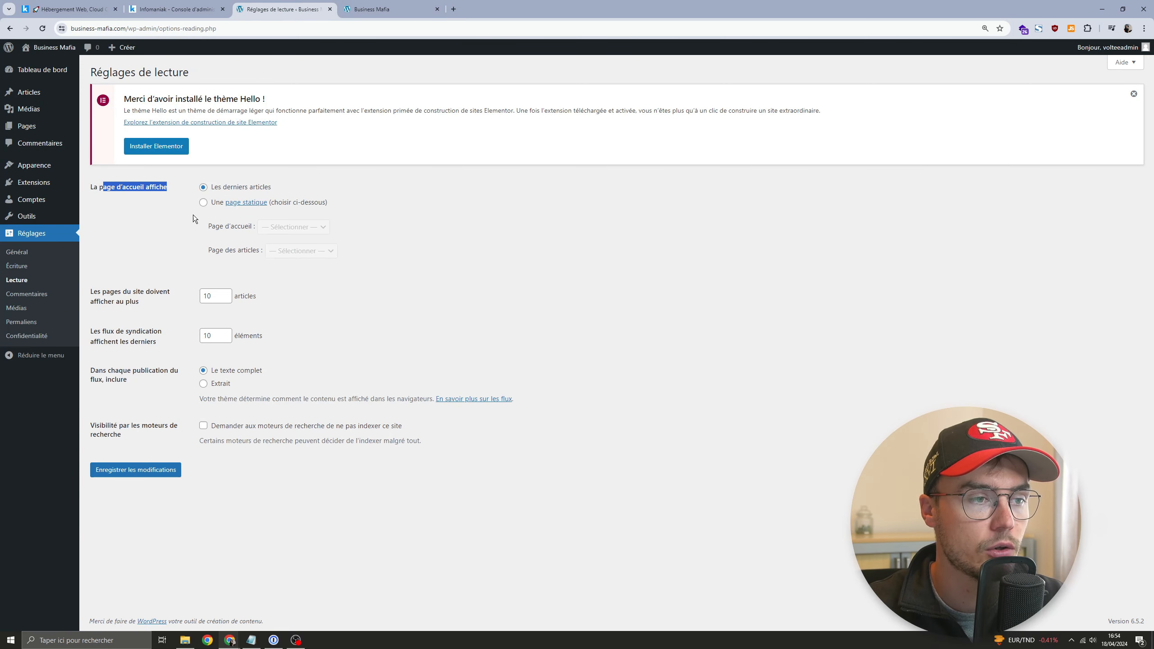
{"action": "left_click", "coordinate": [217, 203]}
{"action": "left_click", "coordinate": [290, 227]}
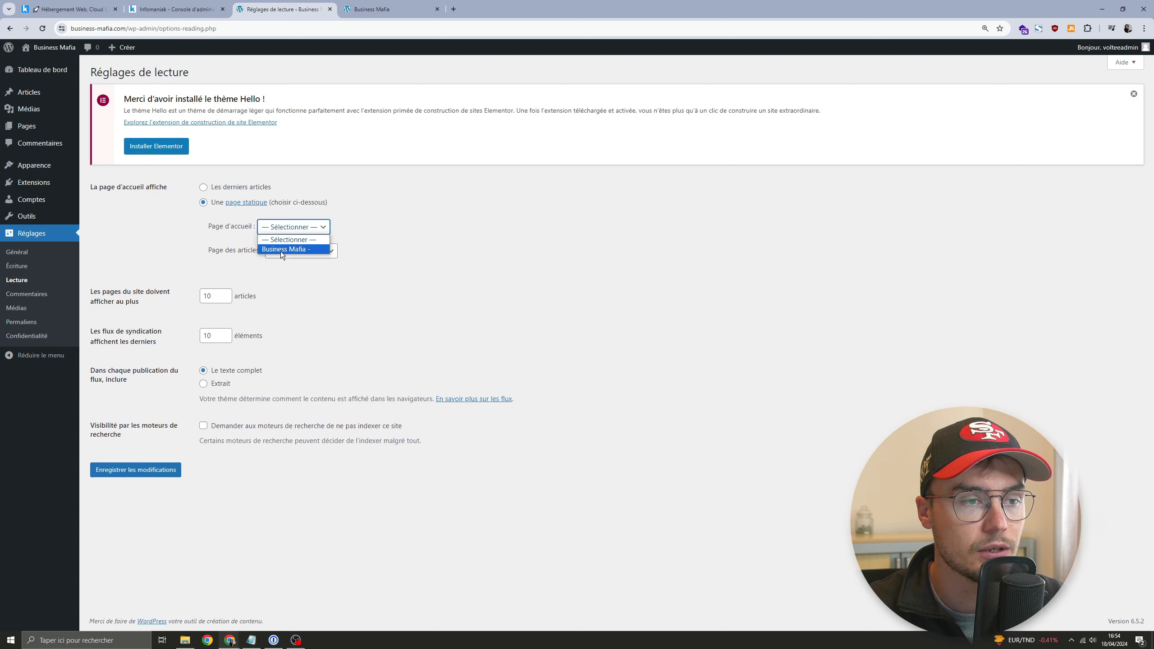
{"action": "left_click", "coordinate": [281, 251]}
{"action": "left_click", "coordinate": [162, 471]}
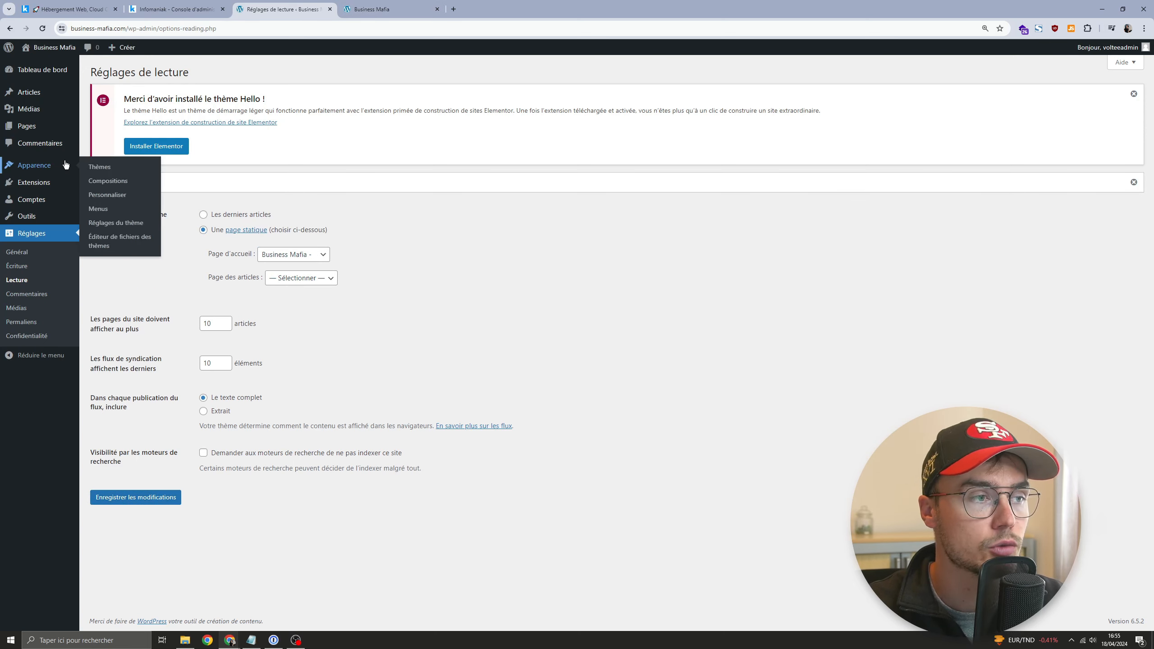
Step: Open the list of pages, view the live site in a new tab to check its homepage, and return to the admin
{"action": "left_click", "coordinate": [52, 133]}
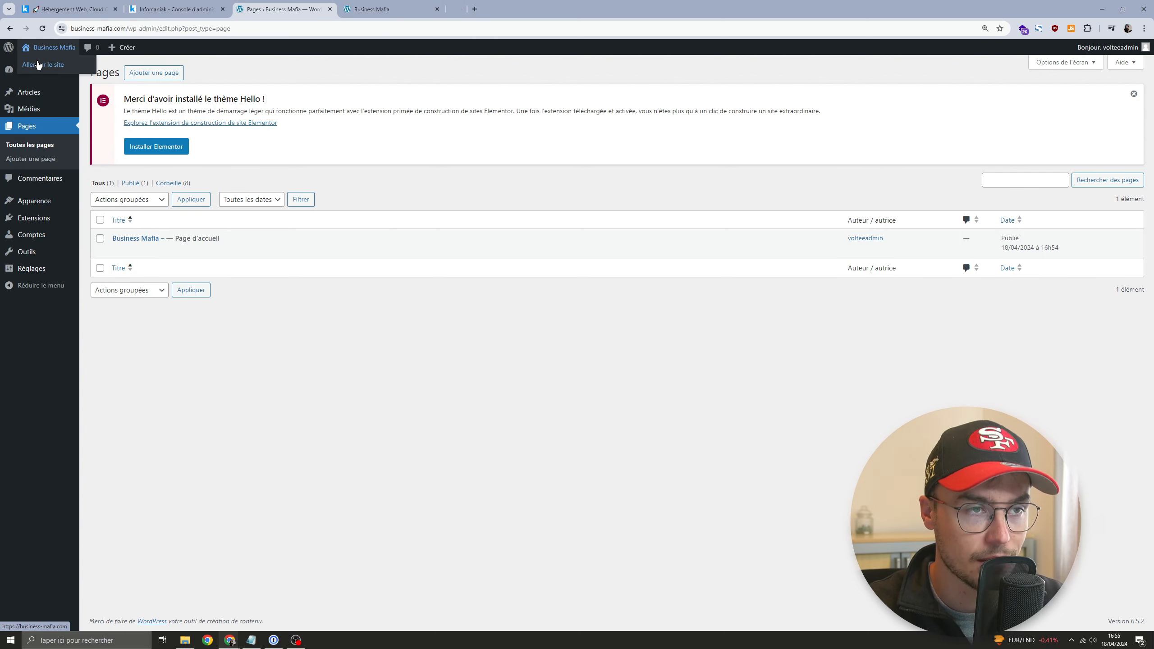
{"action": "middle_click", "coordinate": [39, 63]}
{"action": "left_click_drag", "start_coordinate": [530, 5], "coordinate": [438, 6]}
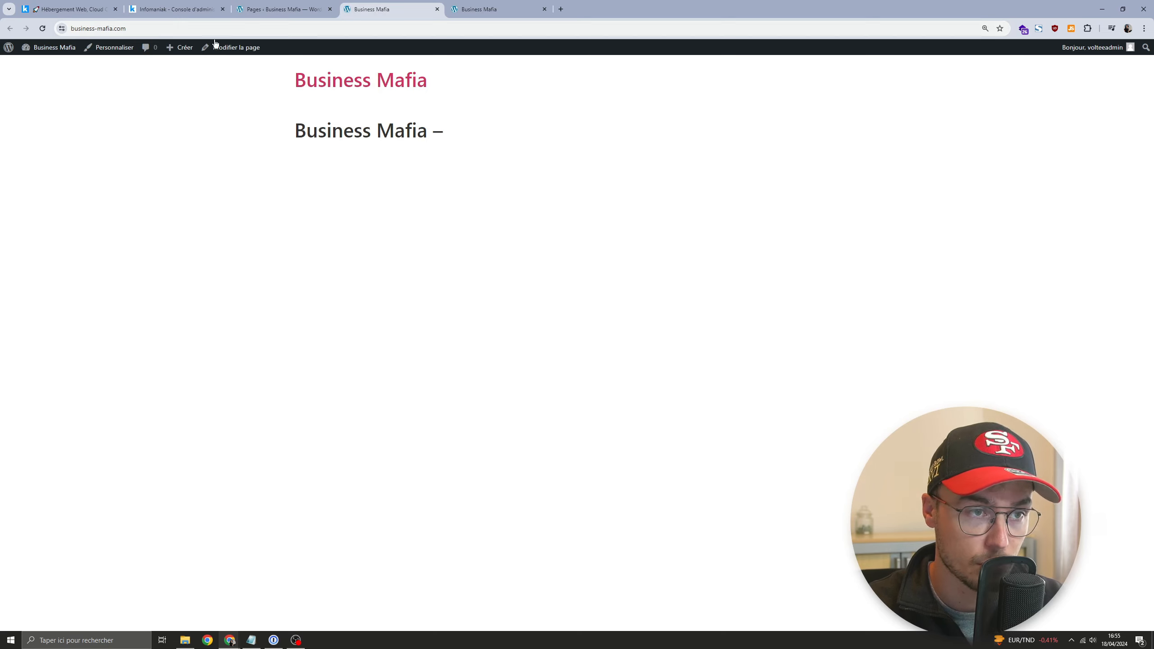
{"action": "left_click_drag", "start_coordinate": [271, 69], "coordinate": [562, 205]}
{"action": "left_click", "coordinate": [502, 190]}
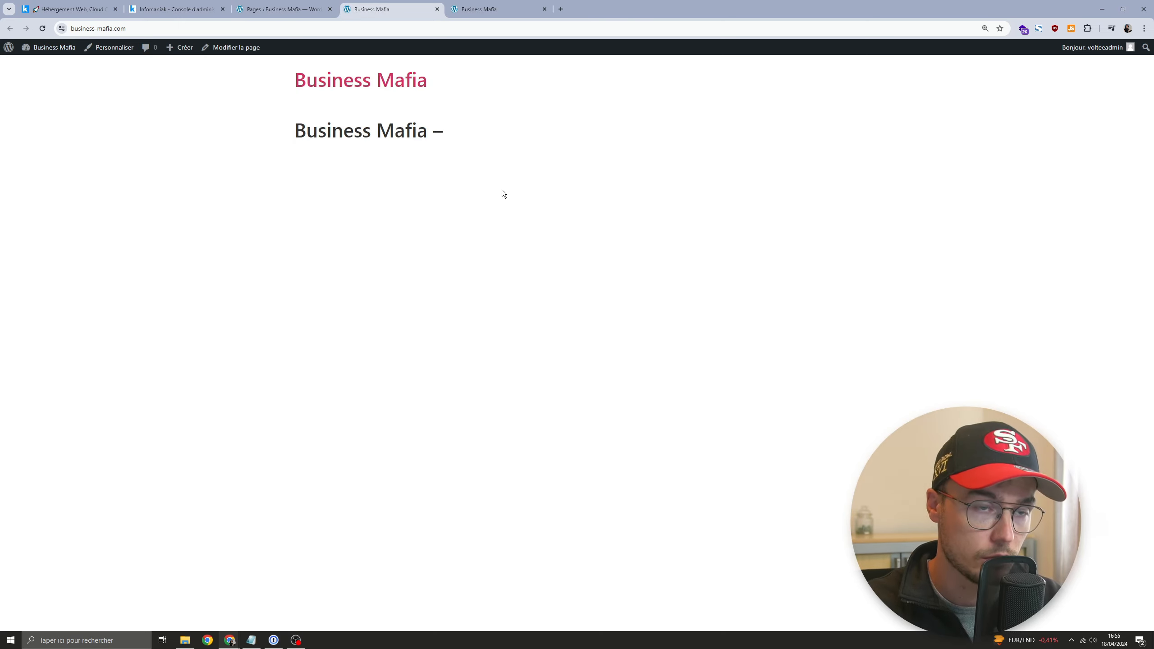
{"action": "left_click", "coordinate": [544, 15]}
{"action": "left_click", "coordinate": [544, 13]}
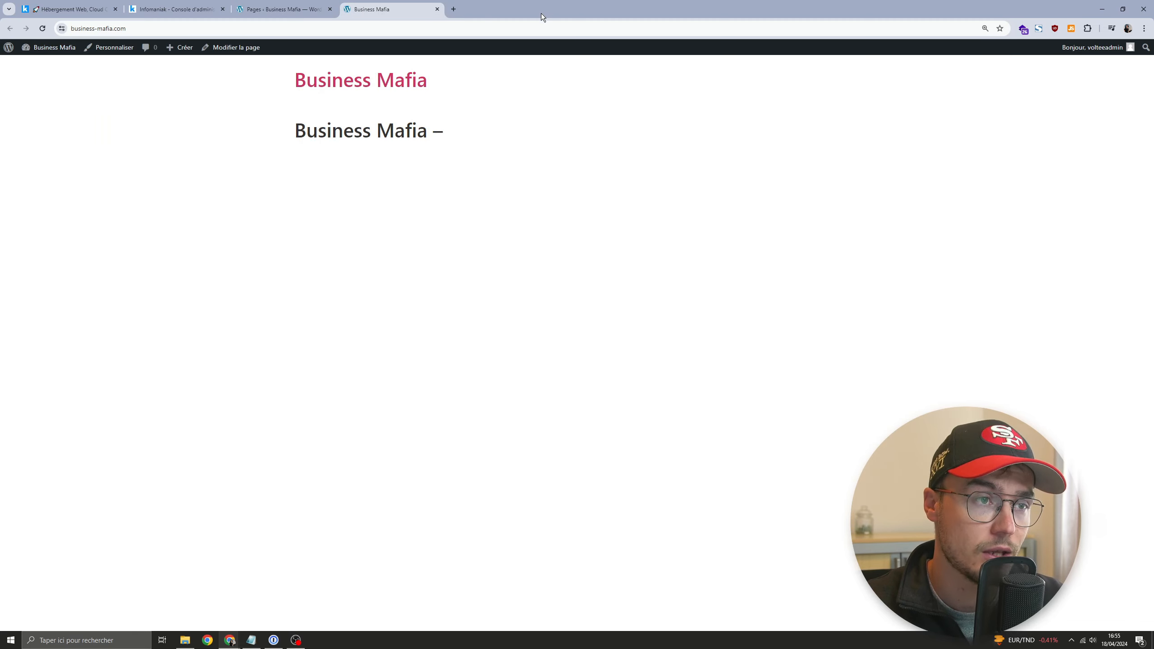
{"action": "left_click", "coordinate": [277, 3]}
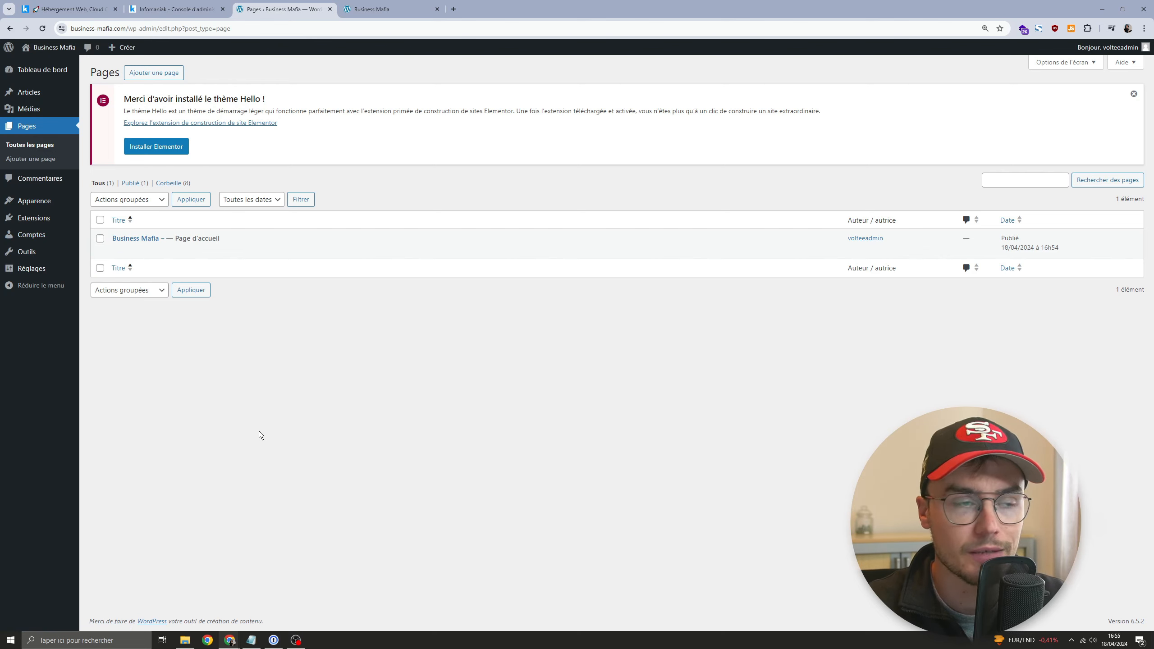
Step: Search the extension directory for "Elementor", then install and activate Elementor Website Builder
{"action": "left_click", "coordinate": [120, 232]}
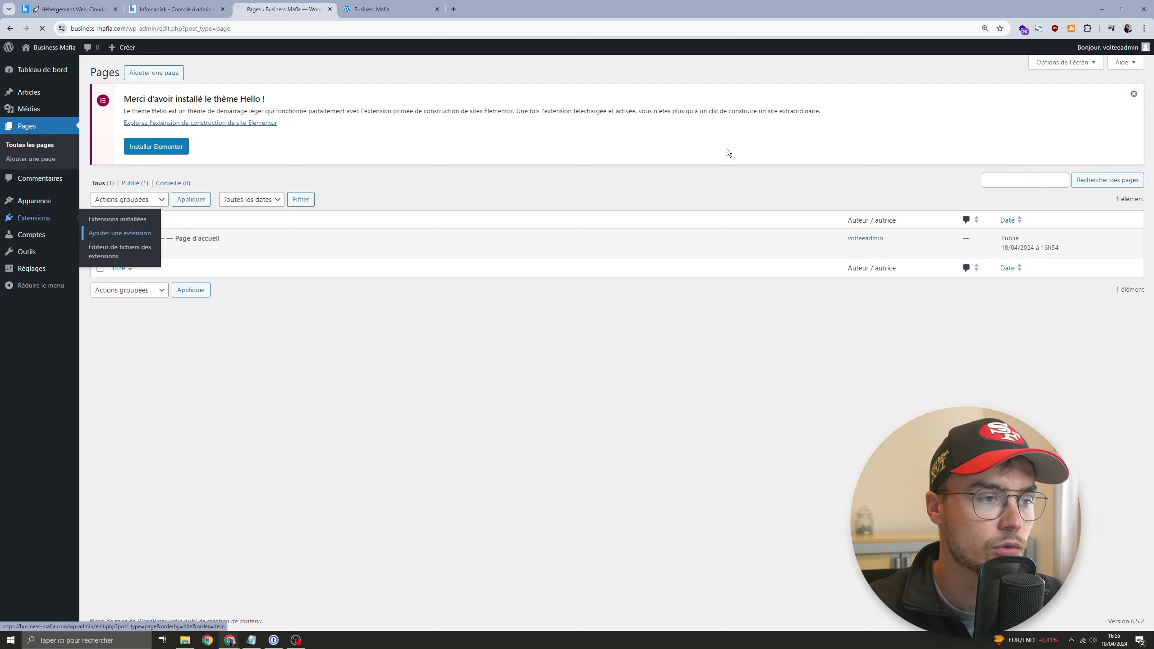
{"action": "left_click", "coordinate": [1033, 191]}
{"action": "type", "text": "Element"}
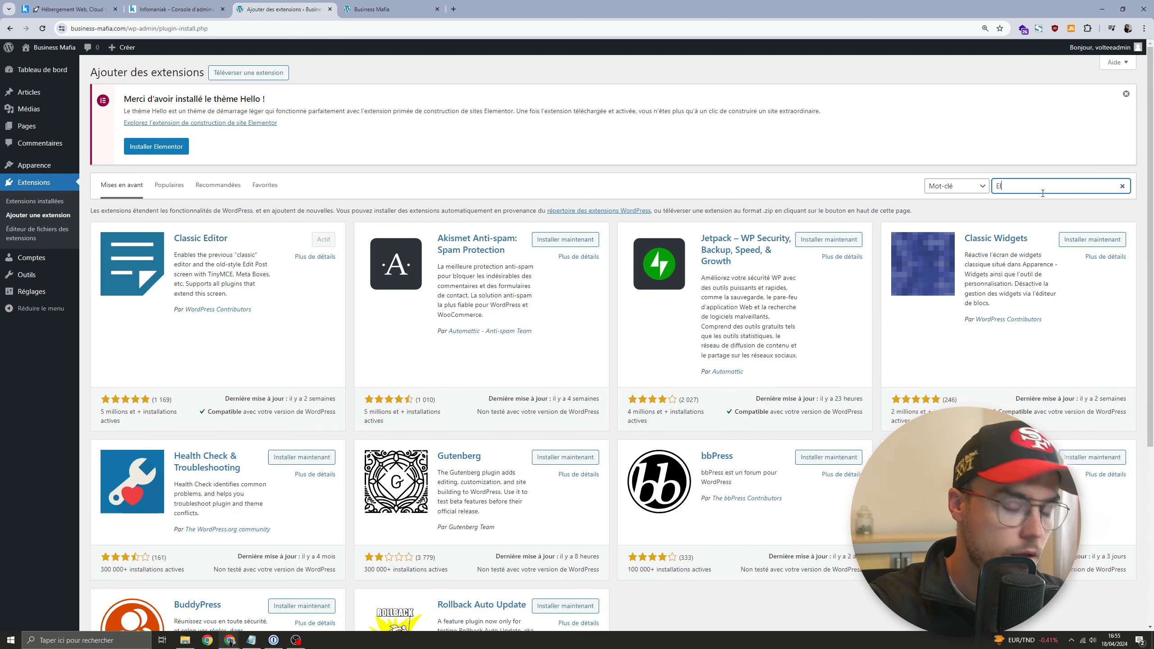
{"action": "type", "text": "or"}
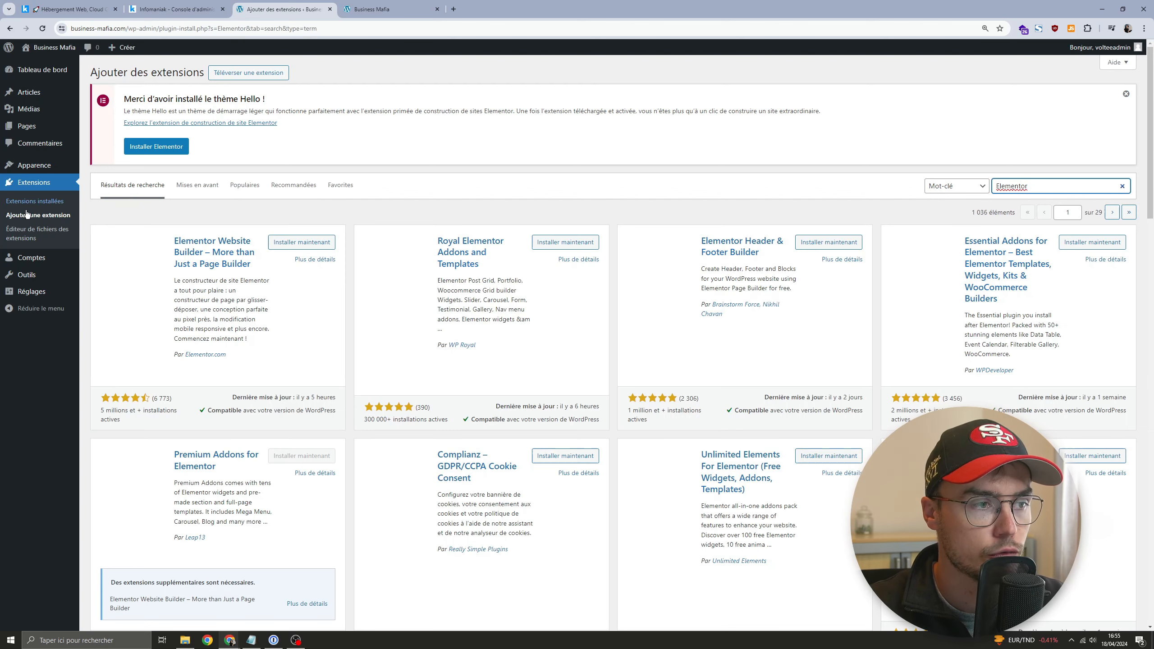
{"action": "left_click", "coordinate": [301, 241]}
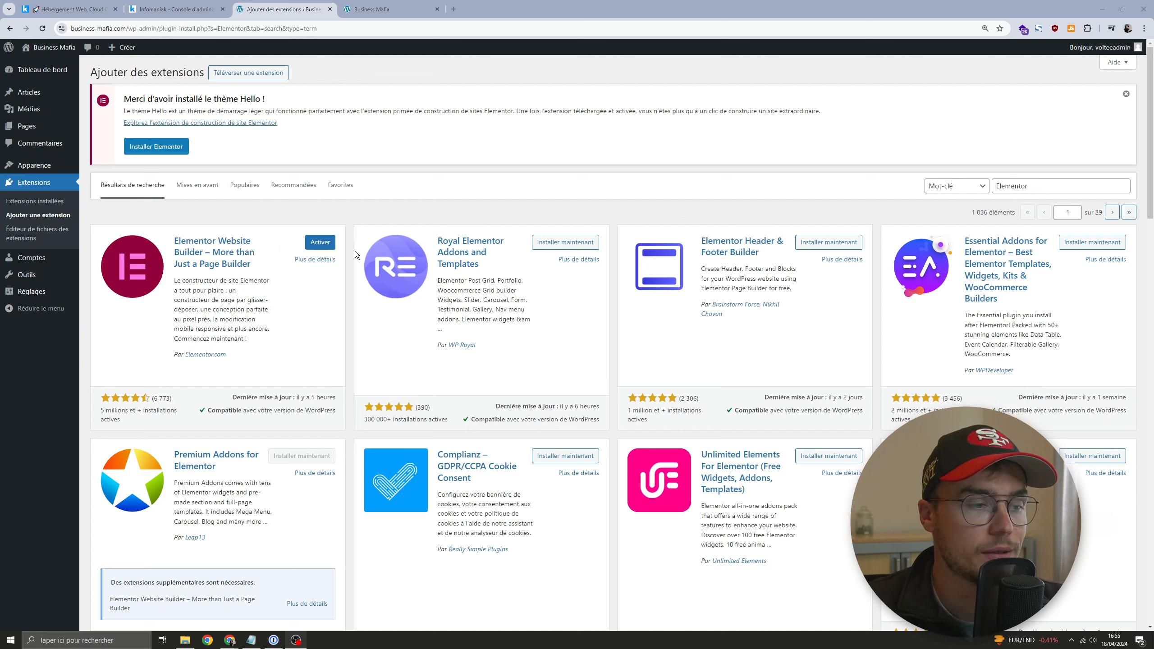
{"action": "left_click", "coordinate": [316, 244]}
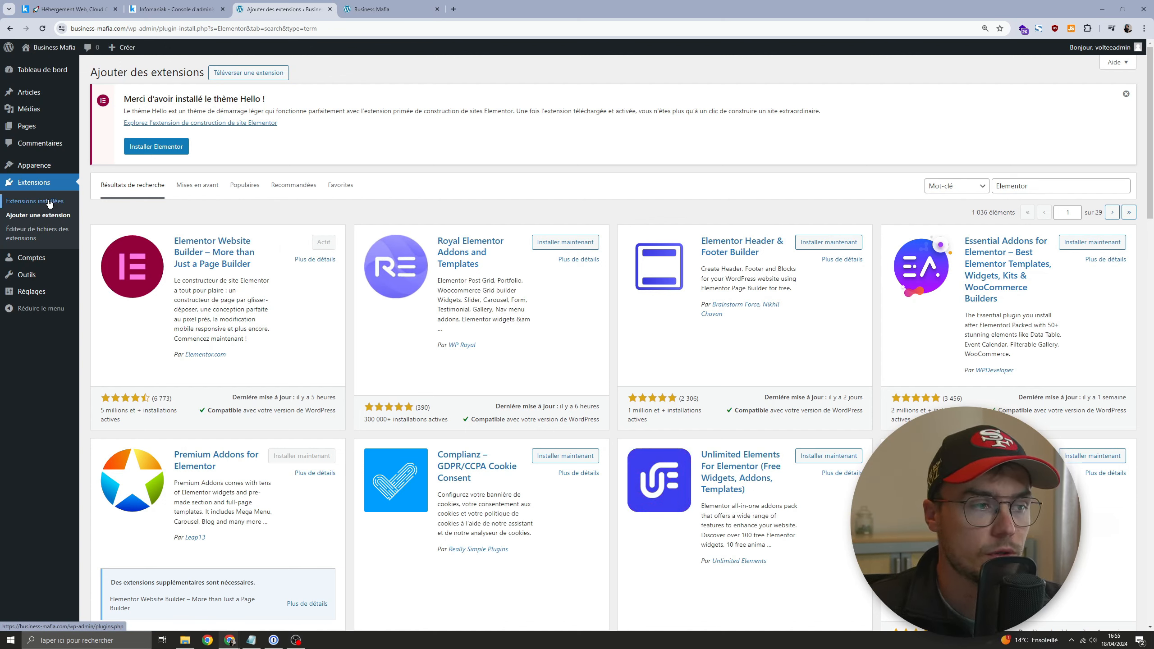
Step: Skip the logo and getting-started choices of the Elementor onboarding and dismiss the Elementor AI notification
{"action": "left_click", "coordinate": [38, 222]}
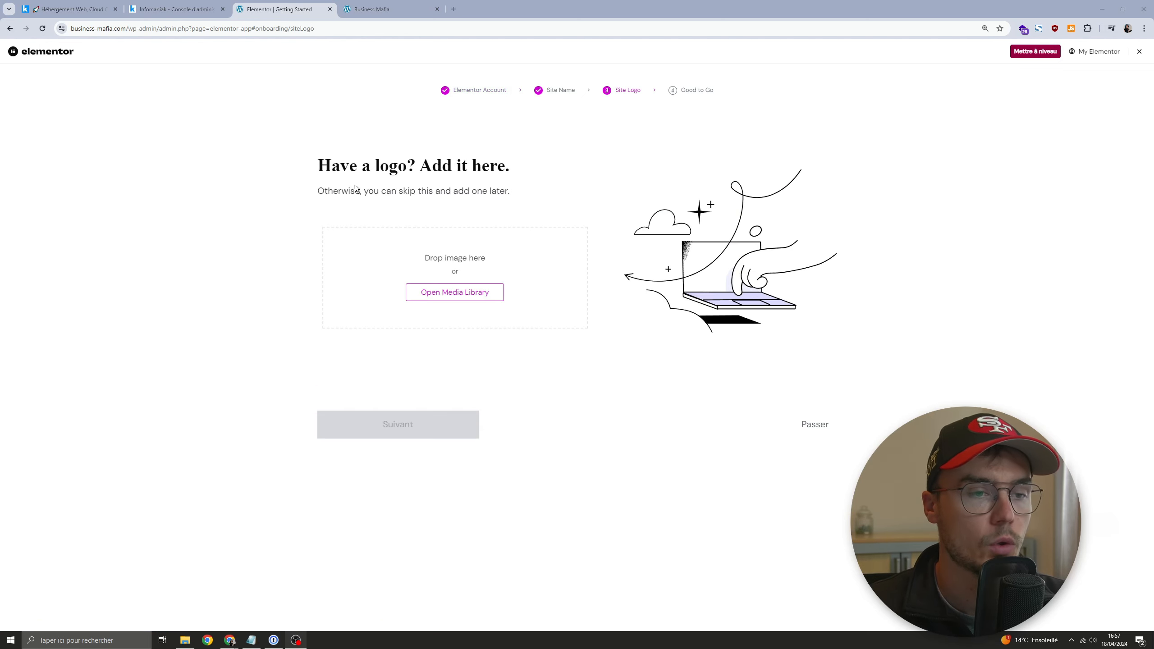
{"action": "left_click", "coordinate": [817, 425]}
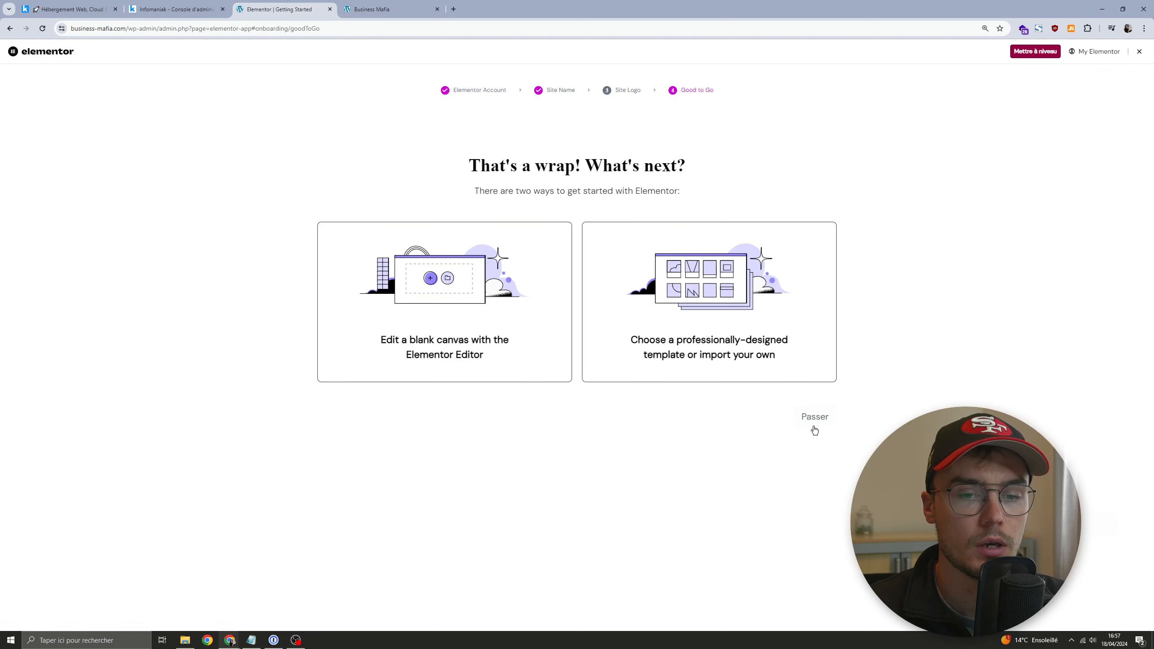
{"action": "left_click", "coordinate": [814, 427]}
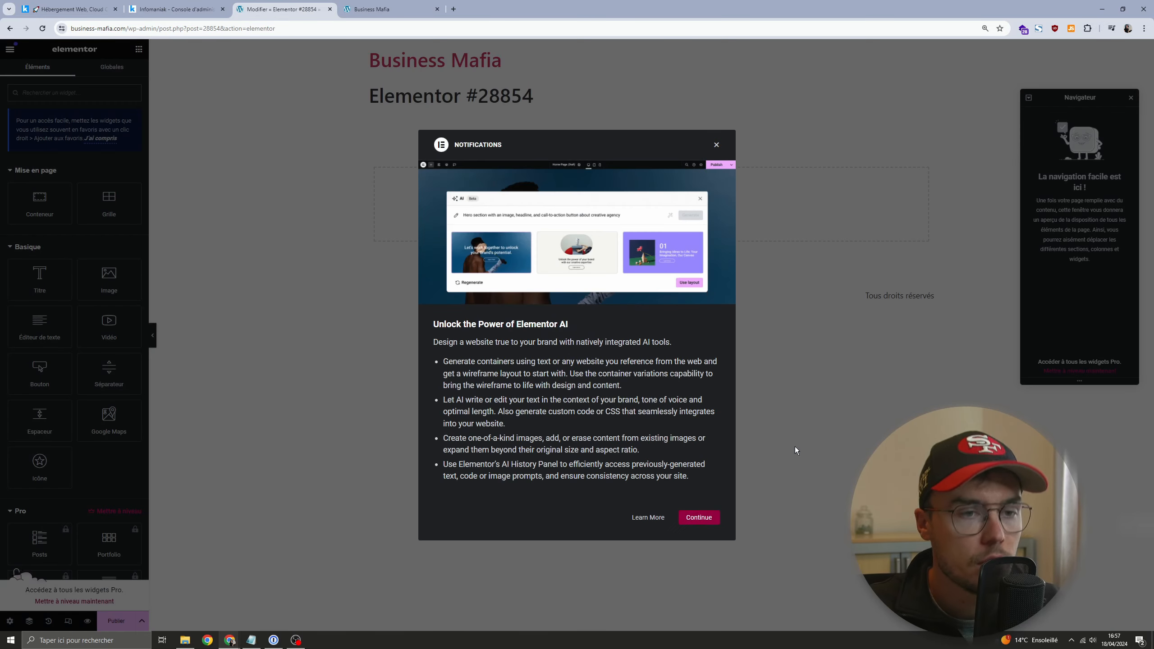
{"action": "left_click", "coordinate": [716, 145]}
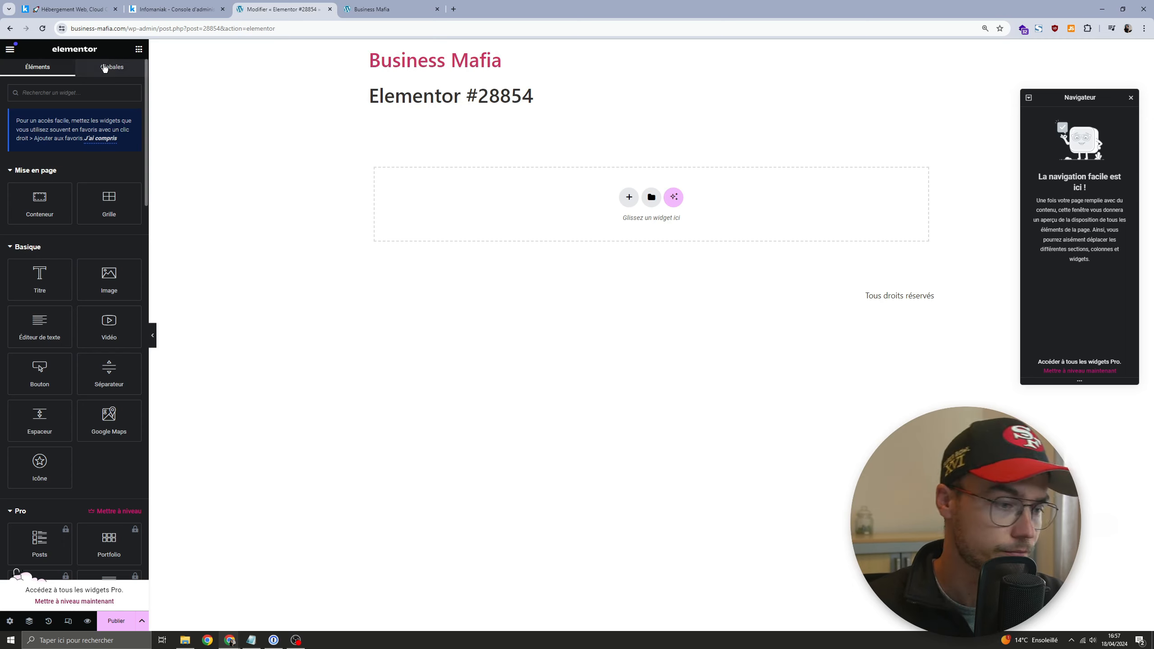
Step: Quit the Elementor editor, set its exit destination to "Toutes les publications" and leave without saving changes
{"action": "left_click", "coordinate": [9, 49]}
{"action": "left_click", "coordinate": [10, 49]}
{"action": "left_click", "coordinate": [10, 48]}
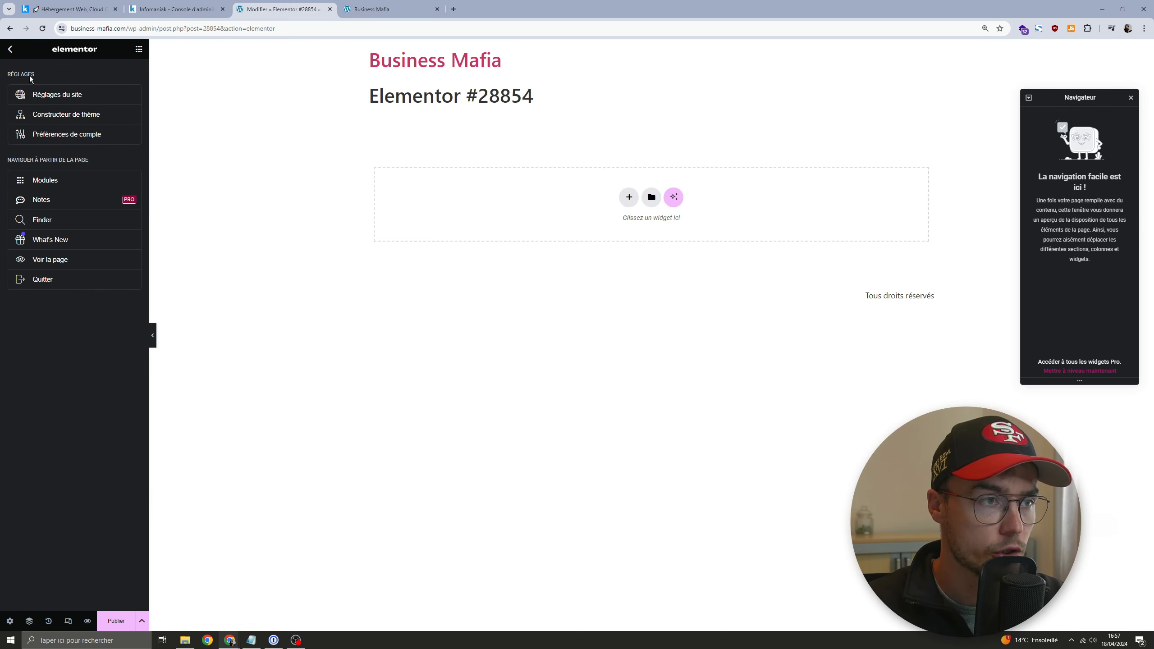
{"action": "left_click", "coordinate": [66, 275]}
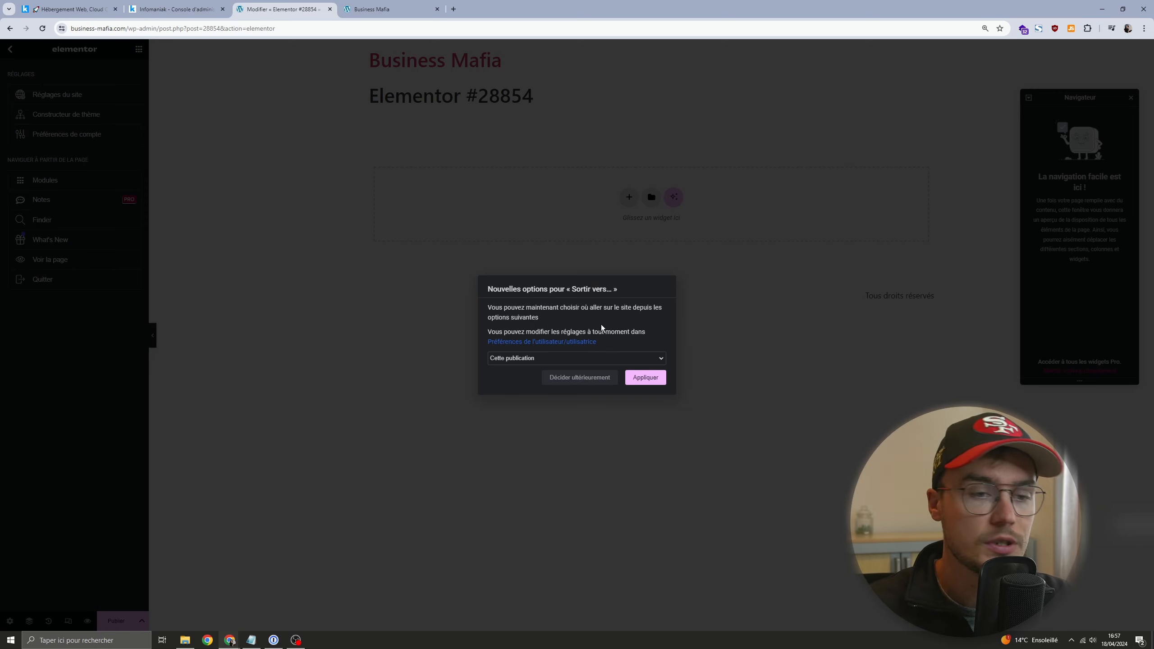
{"action": "left_click", "coordinate": [600, 358]}
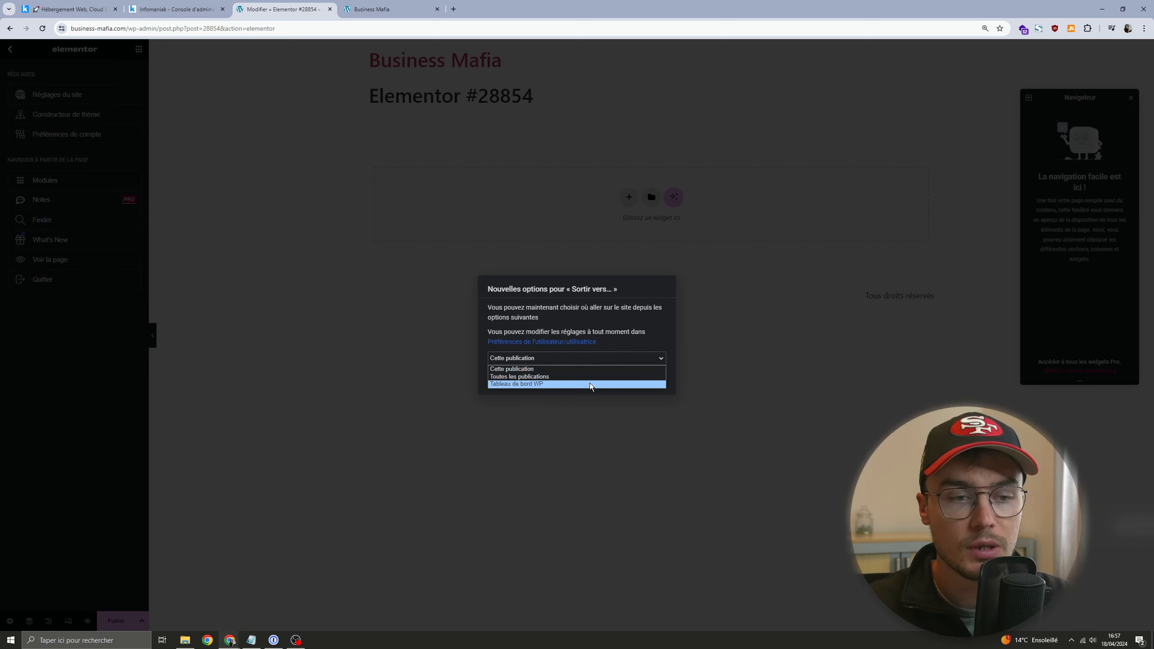
{"action": "left_click", "coordinate": [592, 376]}
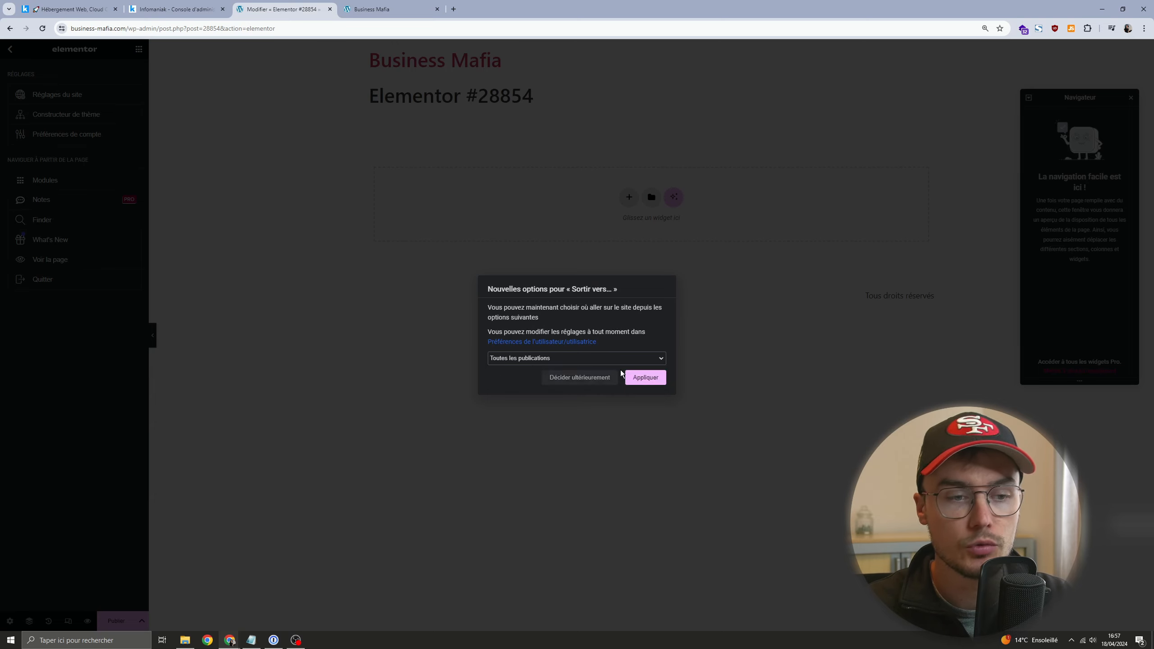
{"action": "left_click", "coordinate": [637, 375]}
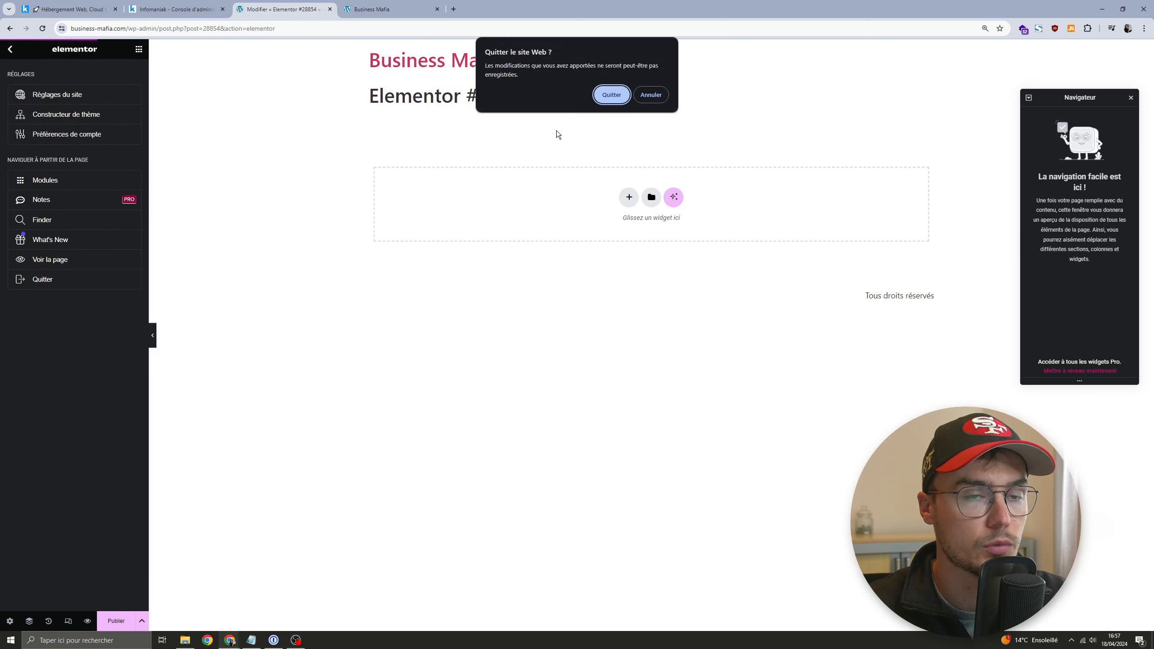
{"action": "left_click", "coordinate": [611, 96]}
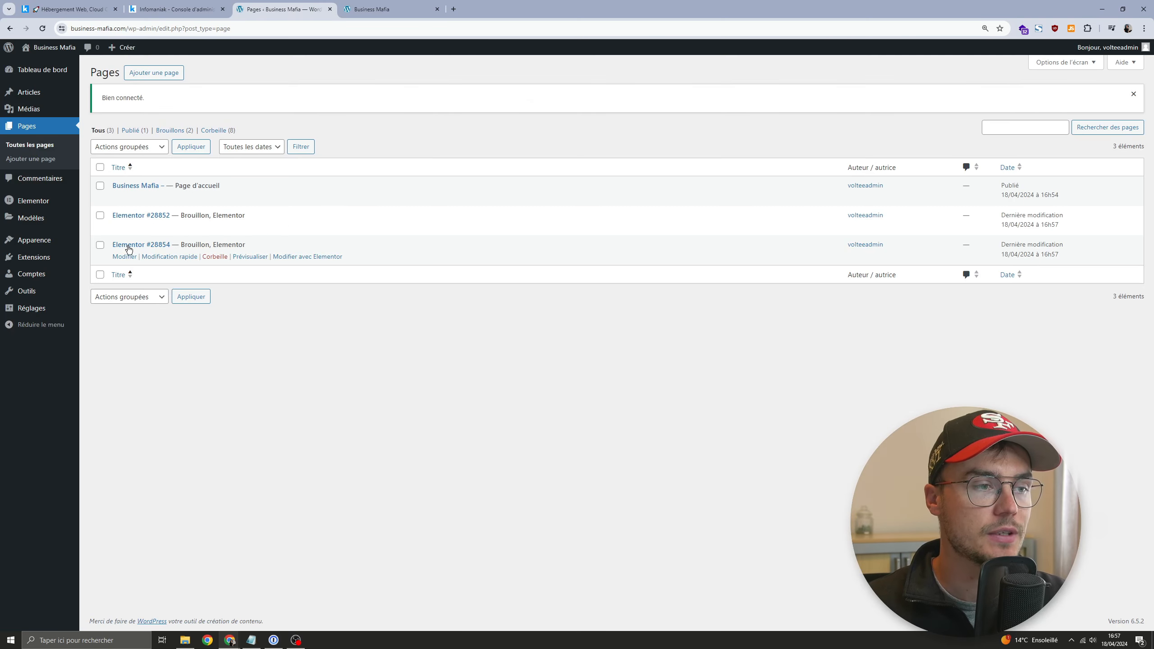
Step: Move the two Elementor draft pages to the trash with one bulk action
{"action": "left_click", "coordinate": [100, 215]}
{"action": "left_click", "coordinate": [101, 244]}
{"action": "left_click", "coordinate": [129, 147]}
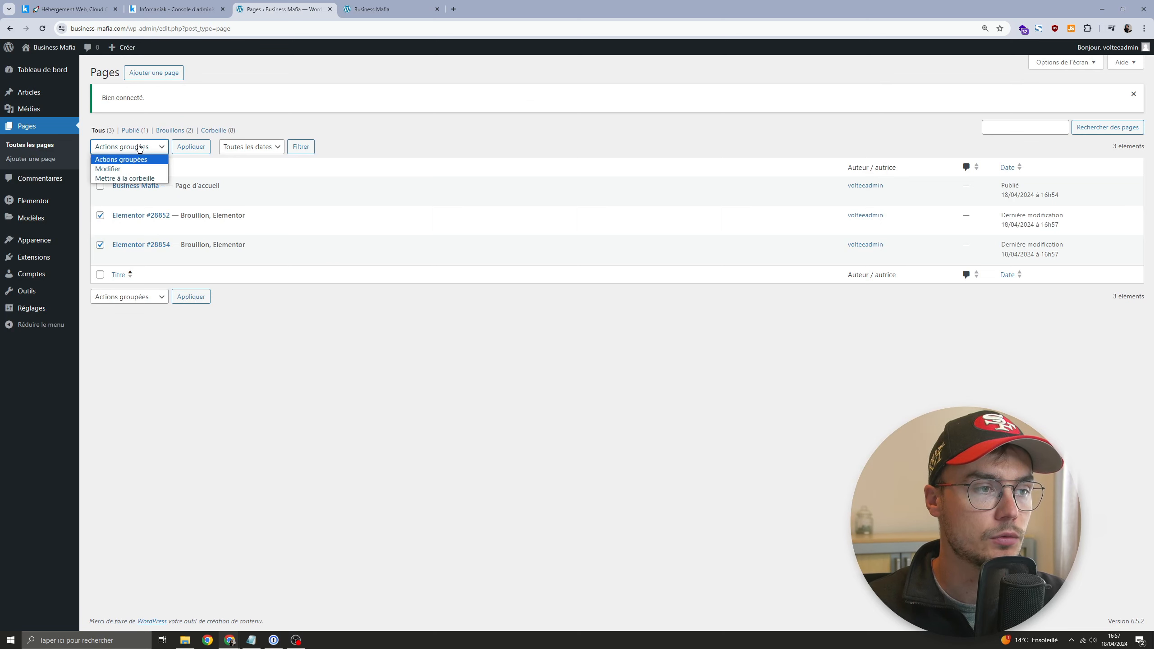
{"action": "left_click", "coordinate": [128, 179]}
{"action": "left_click", "coordinate": [191, 146]}
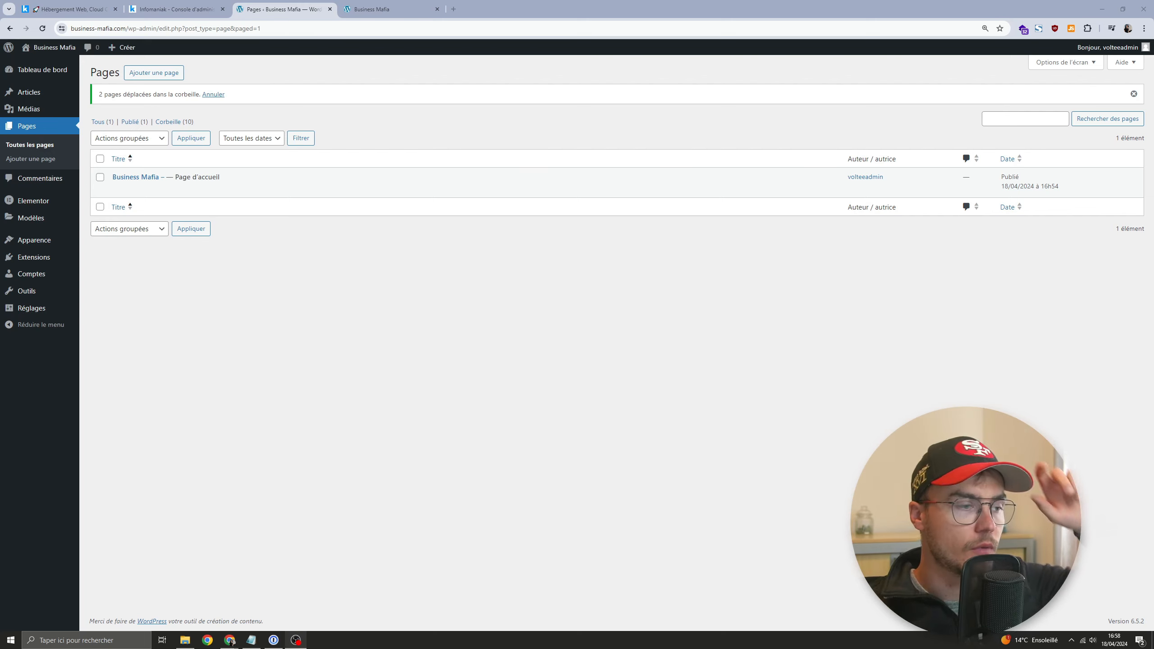
Step: Search the extension directory for "envato", then install and activate Envato Elements – Photos & Elementor Templates
{"action": "mouse_move", "coordinate": [44, 260]}
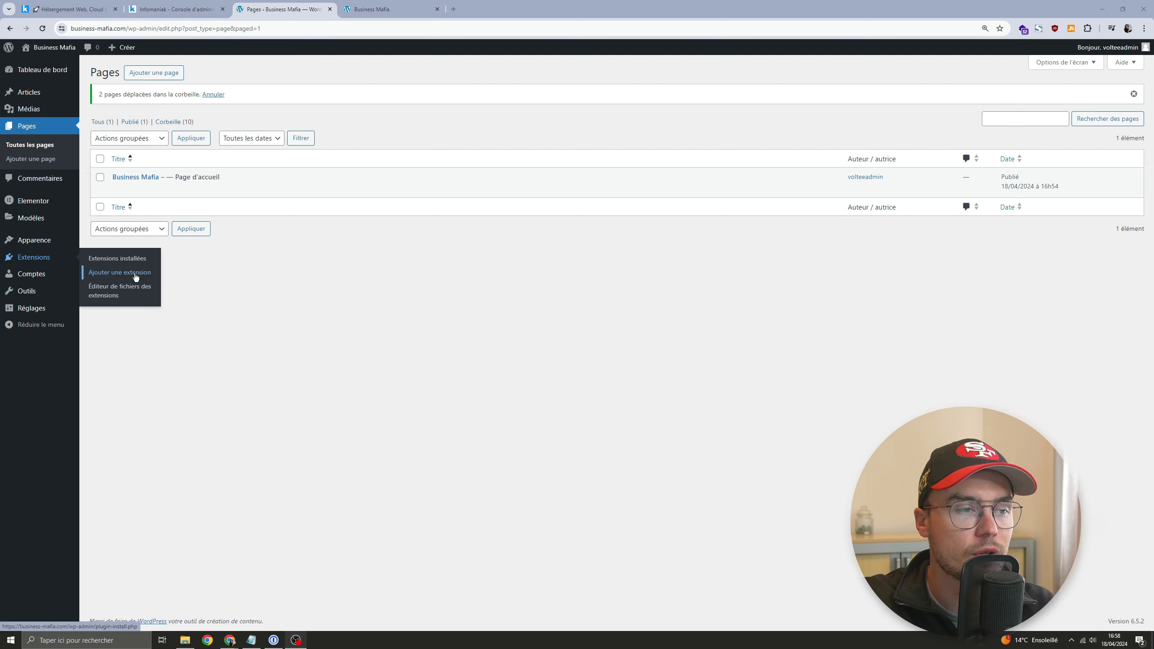
{"action": "left_click", "coordinate": [114, 275]}
{"action": "left_click", "coordinate": [1057, 100]}
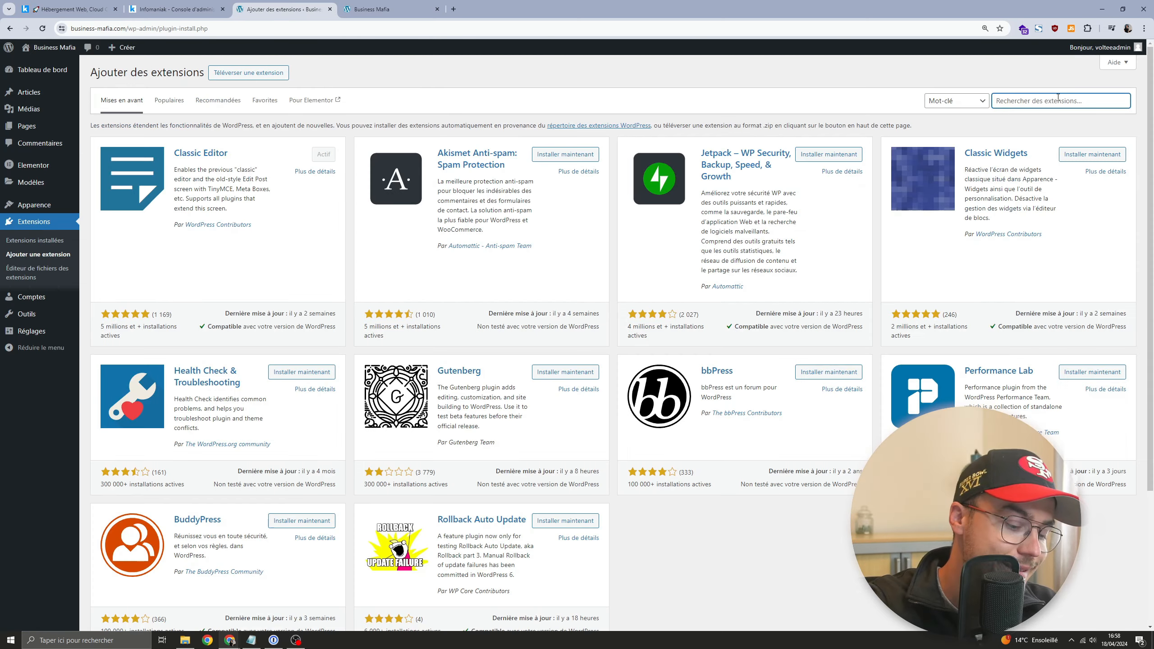
{"action": "type", "text": "envato"}
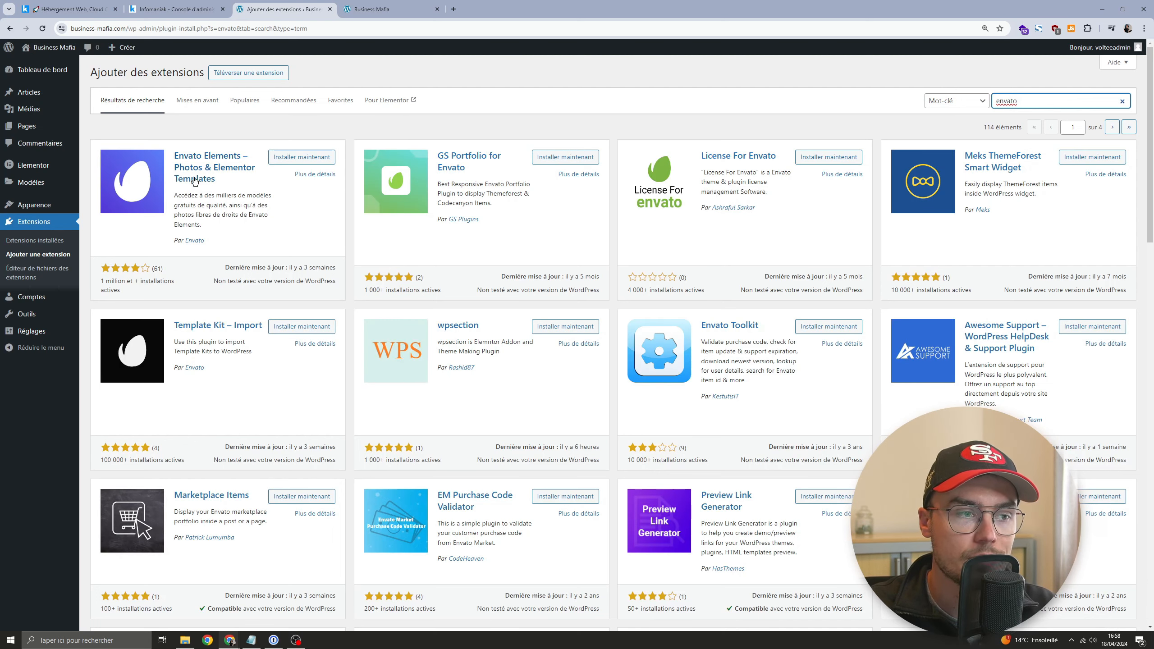
{"action": "left_click", "coordinate": [302, 157]}
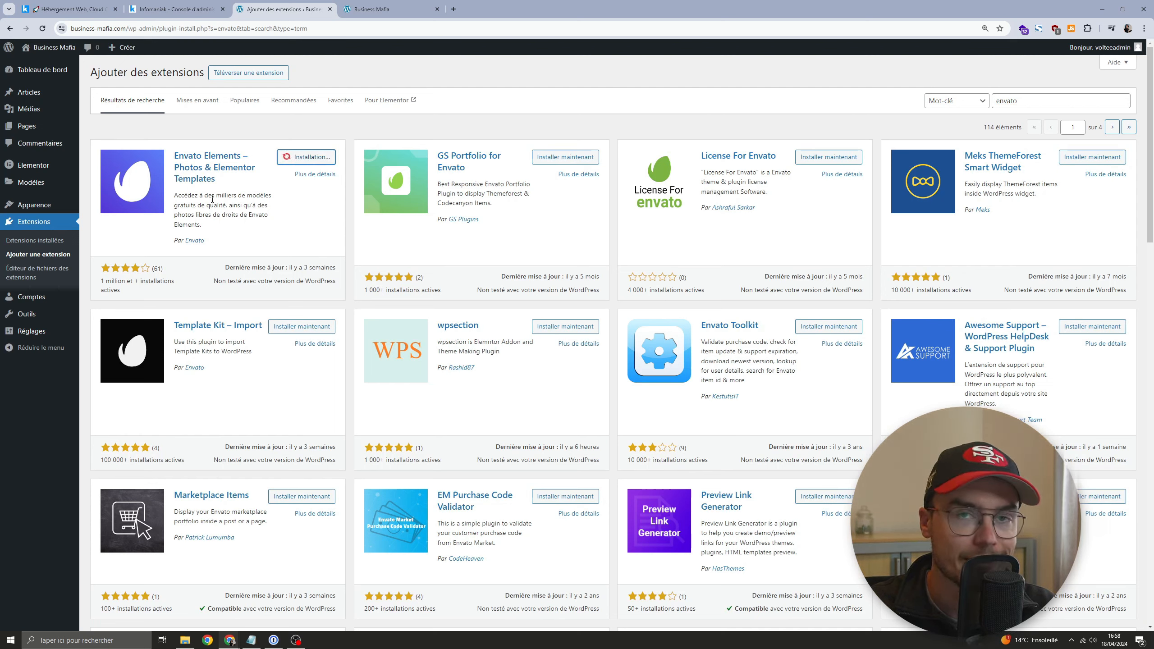
{"action": "left_click_drag", "start_coordinate": [100, 282], "coordinate": [135, 284]}
{"action": "left_click", "coordinate": [135, 284]}
{"action": "left_click_drag", "start_coordinate": [282, 267], "coordinate": [316, 268]}
{"action": "left_click", "coordinate": [314, 270]}
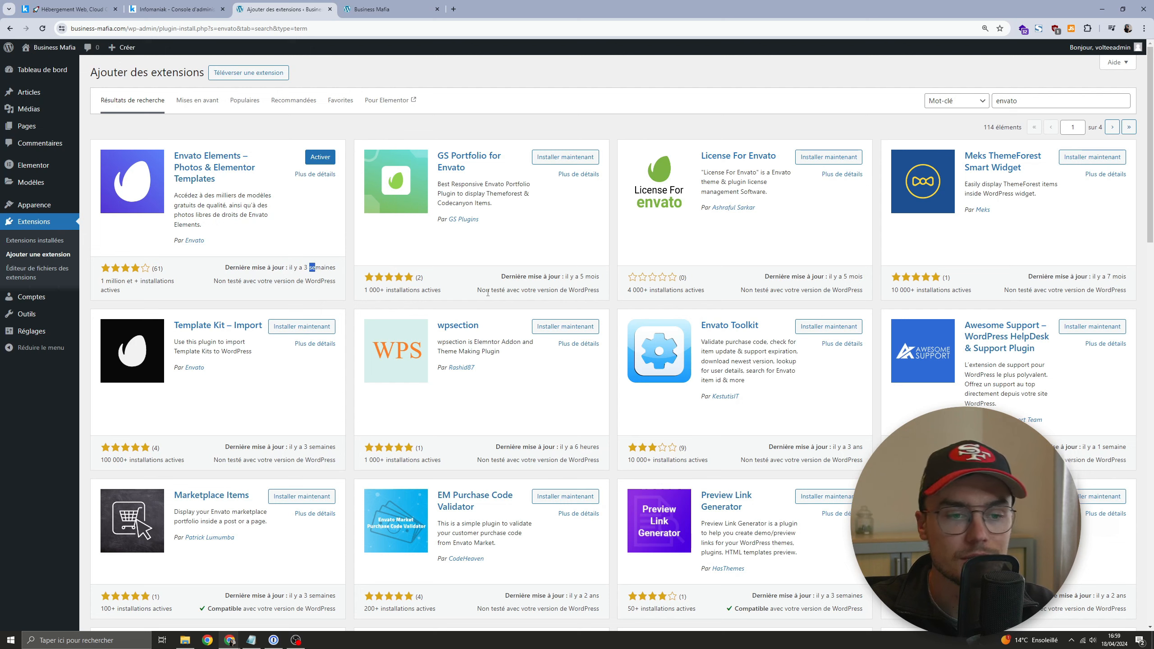
{"action": "left_click", "coordinate": [321, 159]}
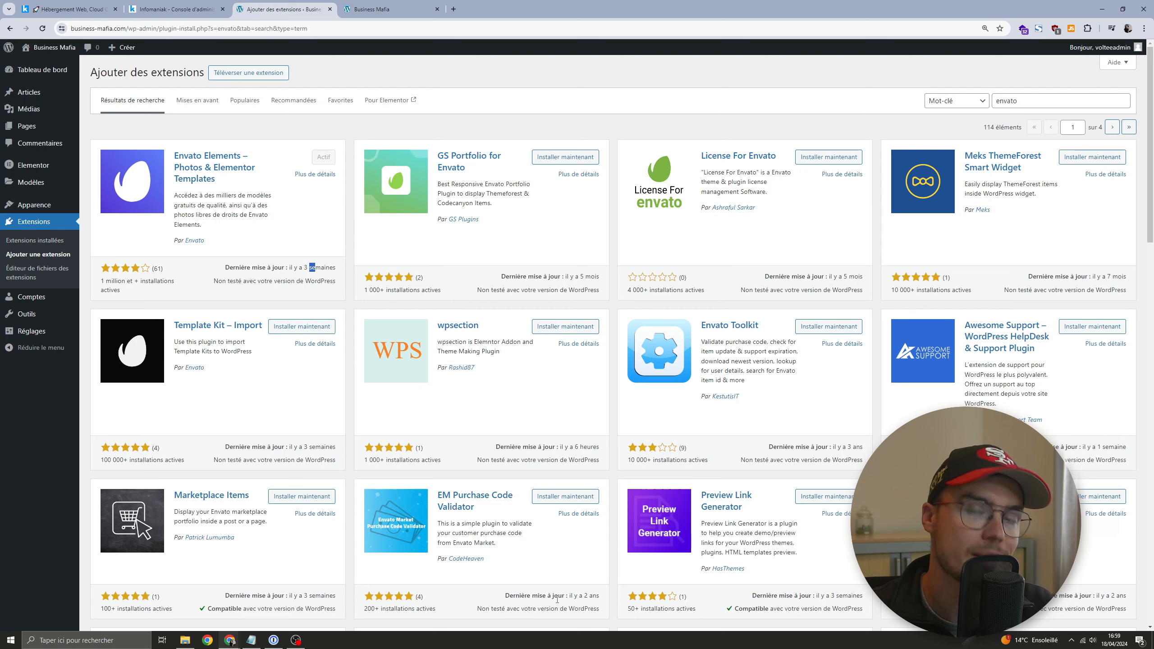
{"action": "left_click", "coordinate": [281, 213]}
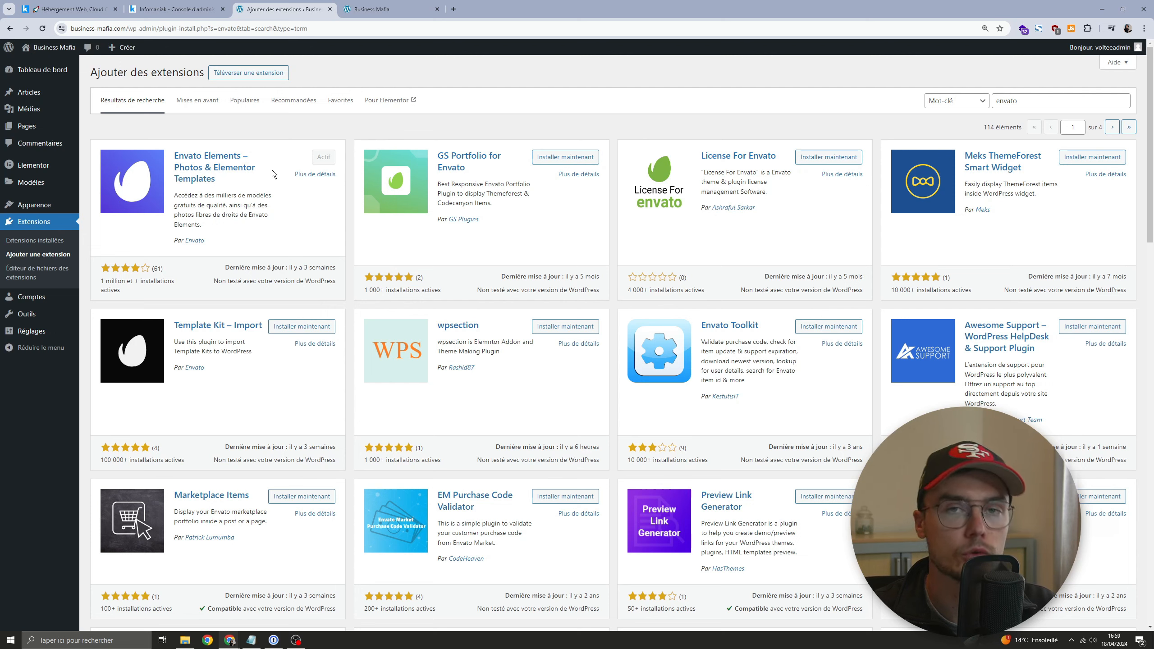
Step: Search the extension directory for "wps hide login", then install and activate WPS Hide Login
{"action": "left_click", "coordinate": [1087, 101]}
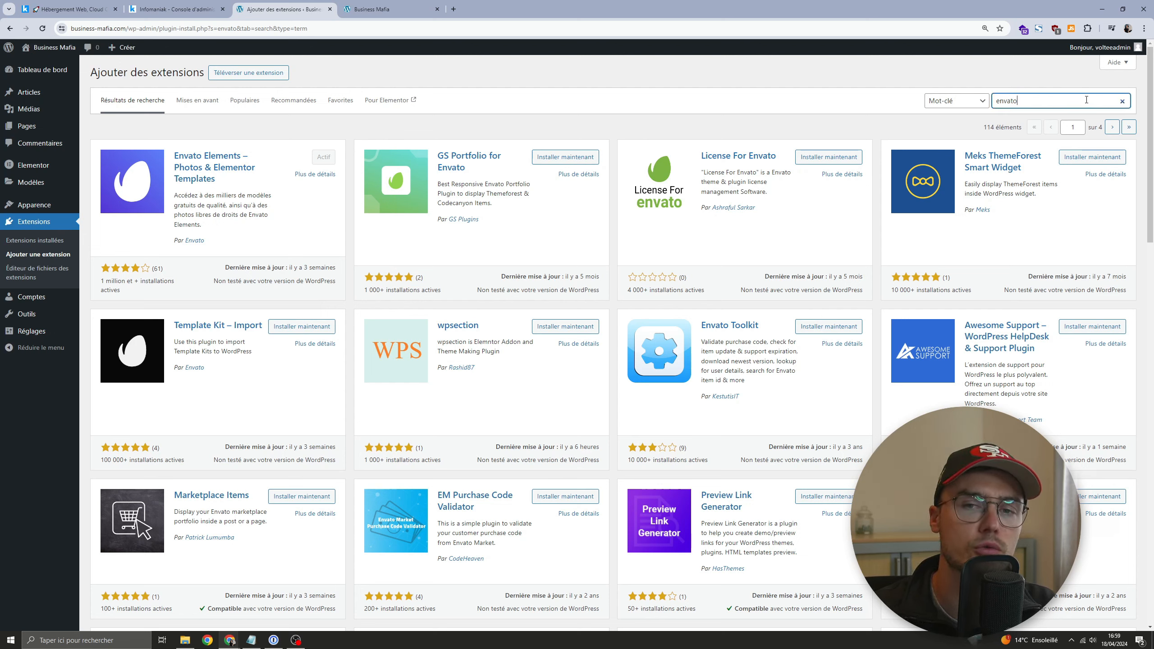
{"action": "key", "text": "ctrl+a"}
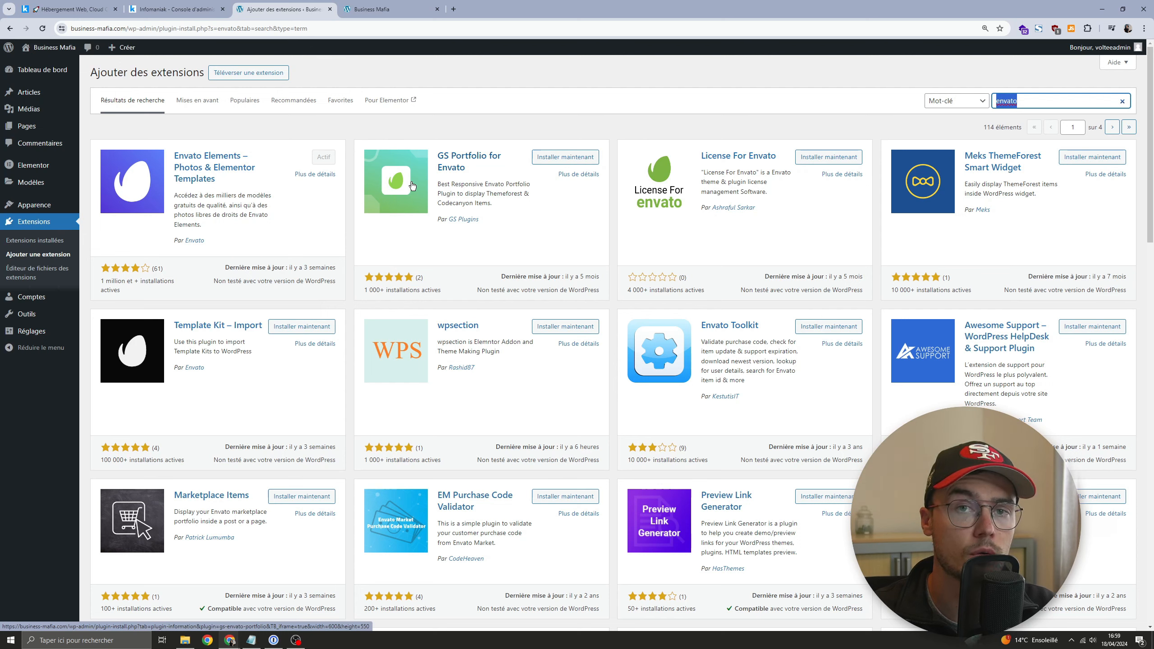
{"action": "type", "text": "wps "}
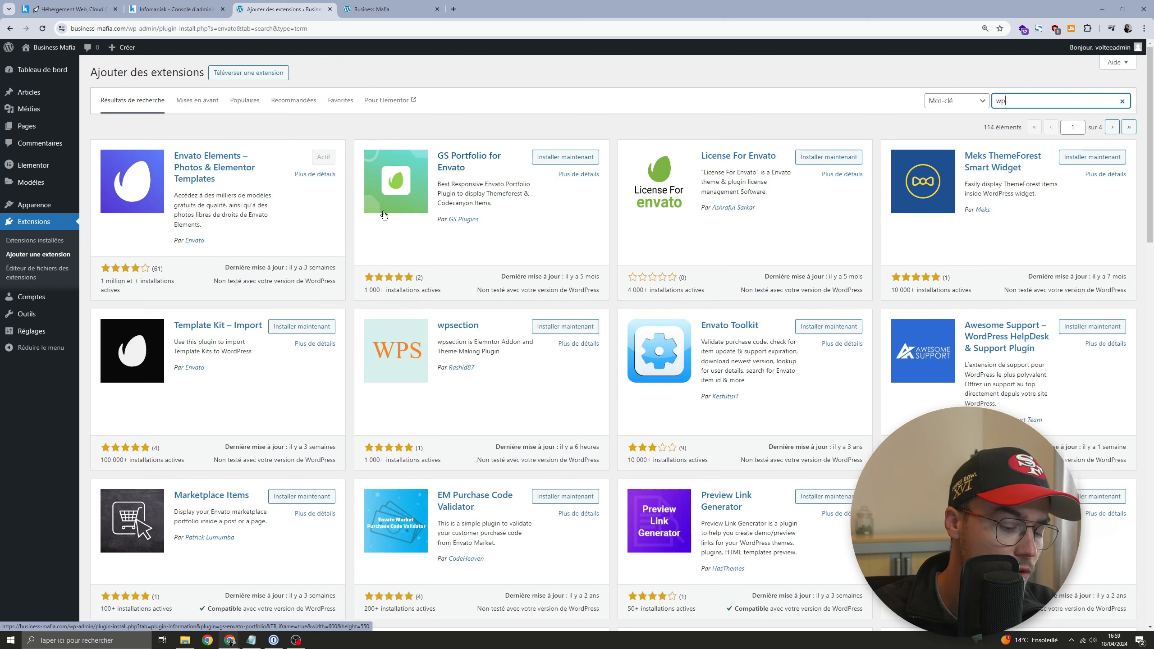
{"action": "type", "text": "hide login"}
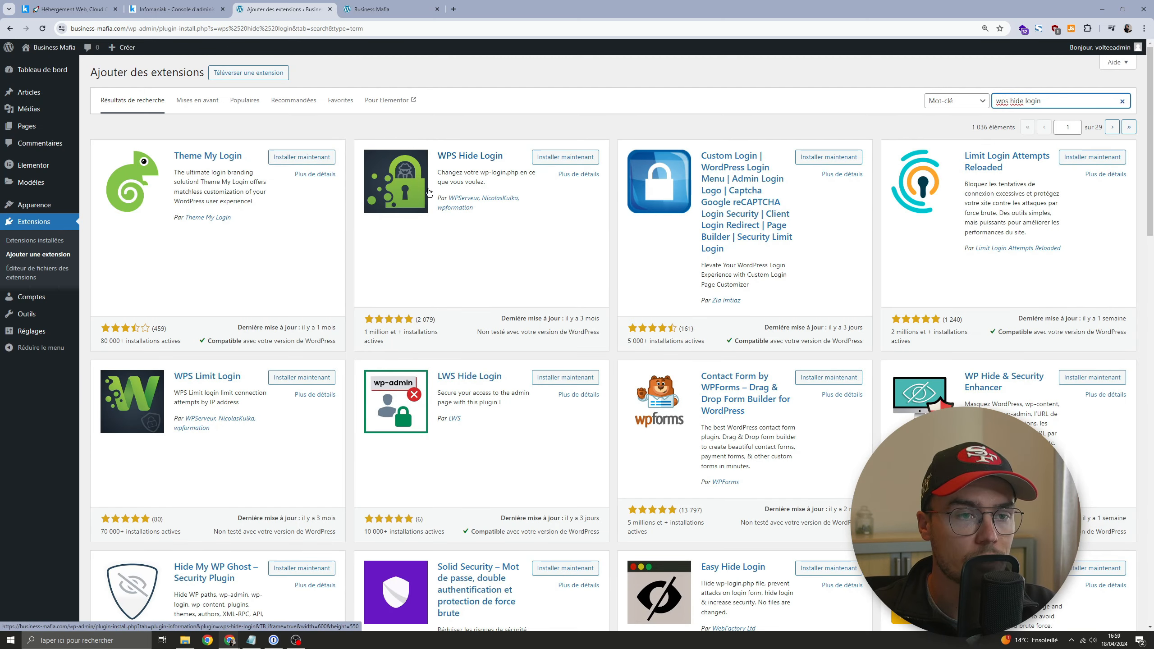
{"action": "left_click", "coordinate": [566, 158]}
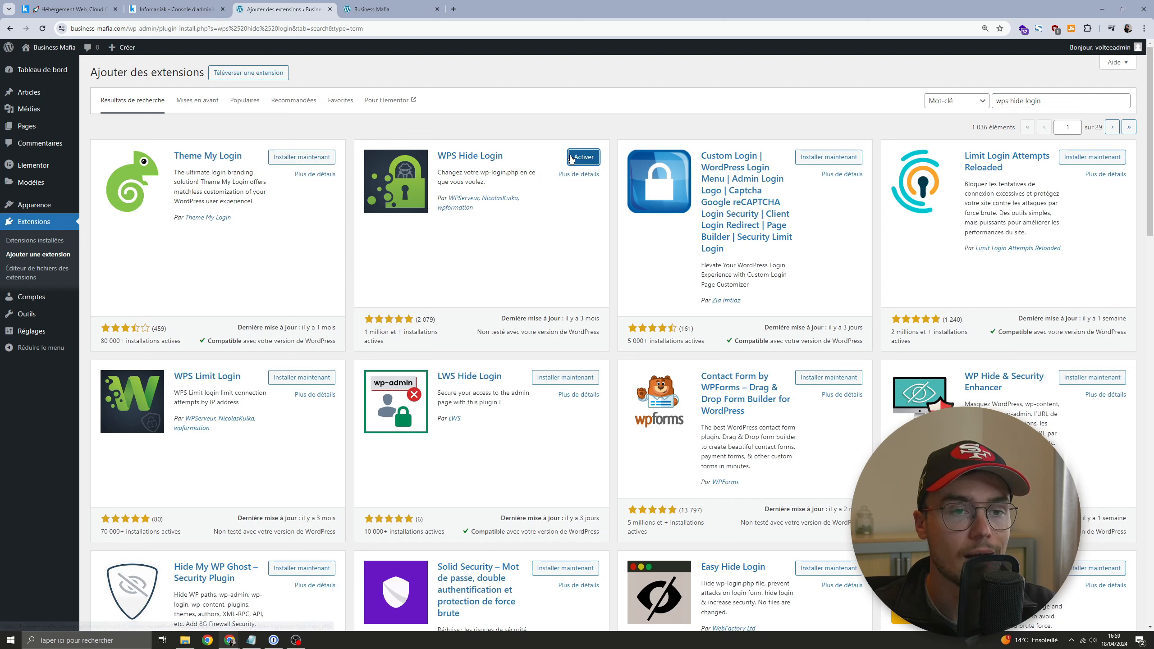
{"action": "left_click", "coordinate": [571, 159]}
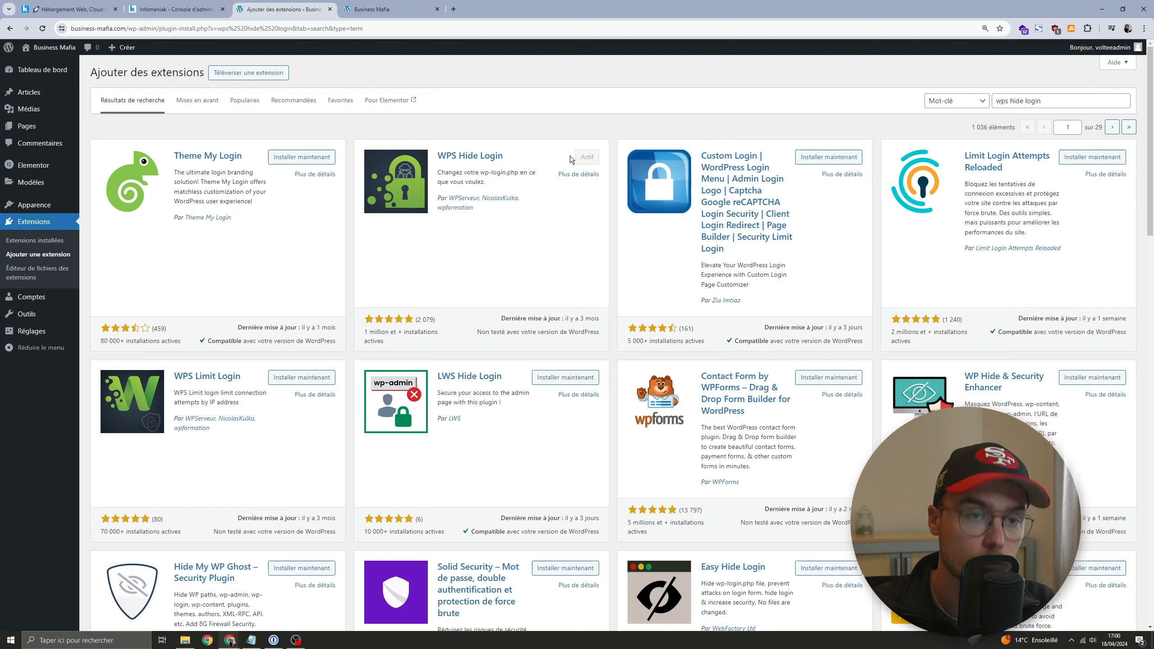
Step: Review the WPS Hide Login connection and redirection URLs in the general settings, along with the wp-admin address of the dashboard
{"action": "mouse_move", "coordinate": [39, 316]}
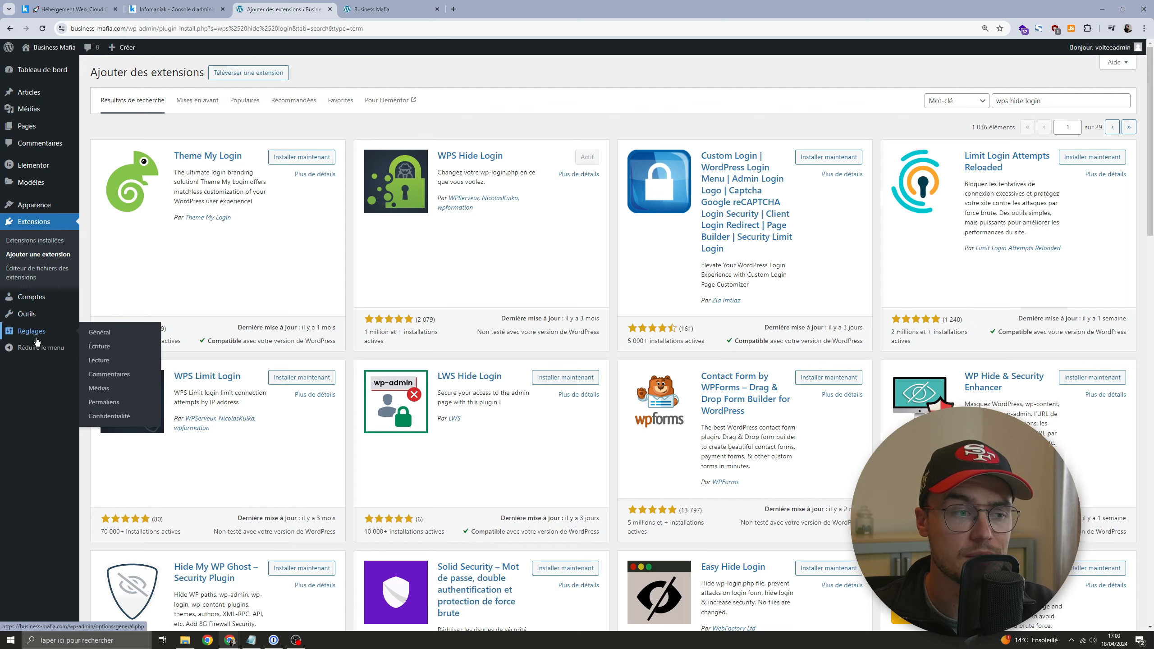
{"action": "left_click", "coordinate": [120, 333]}
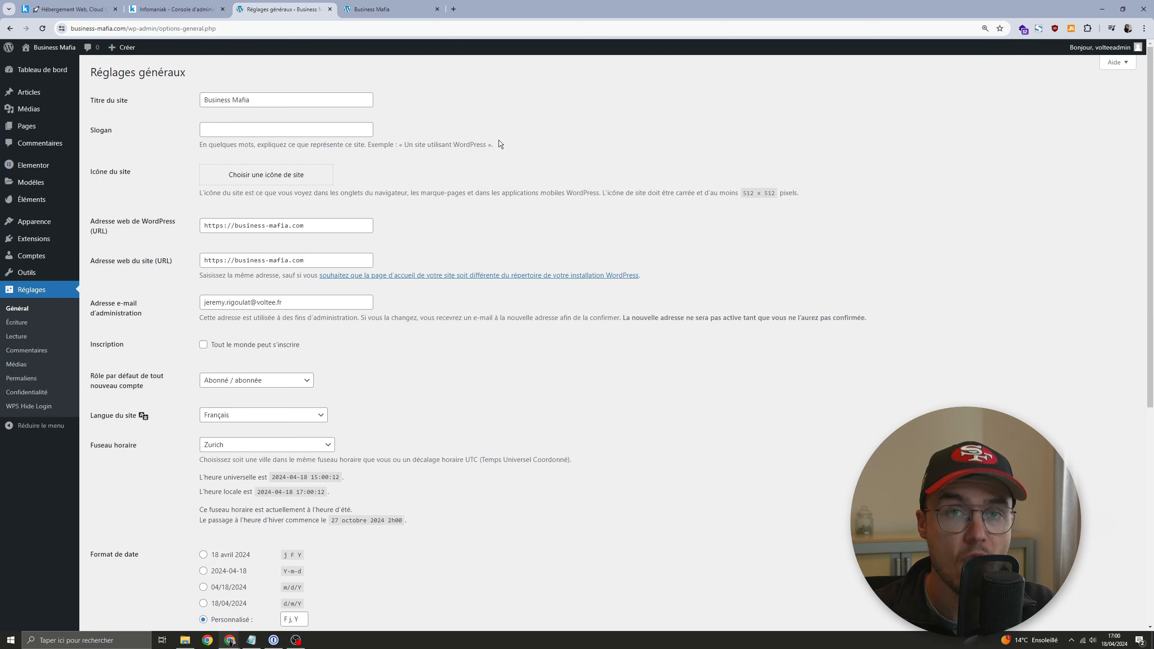
{"action": "scroll", "coordinate": [536, 326], "scroll_direction": "down", "scroll_amount": 6}
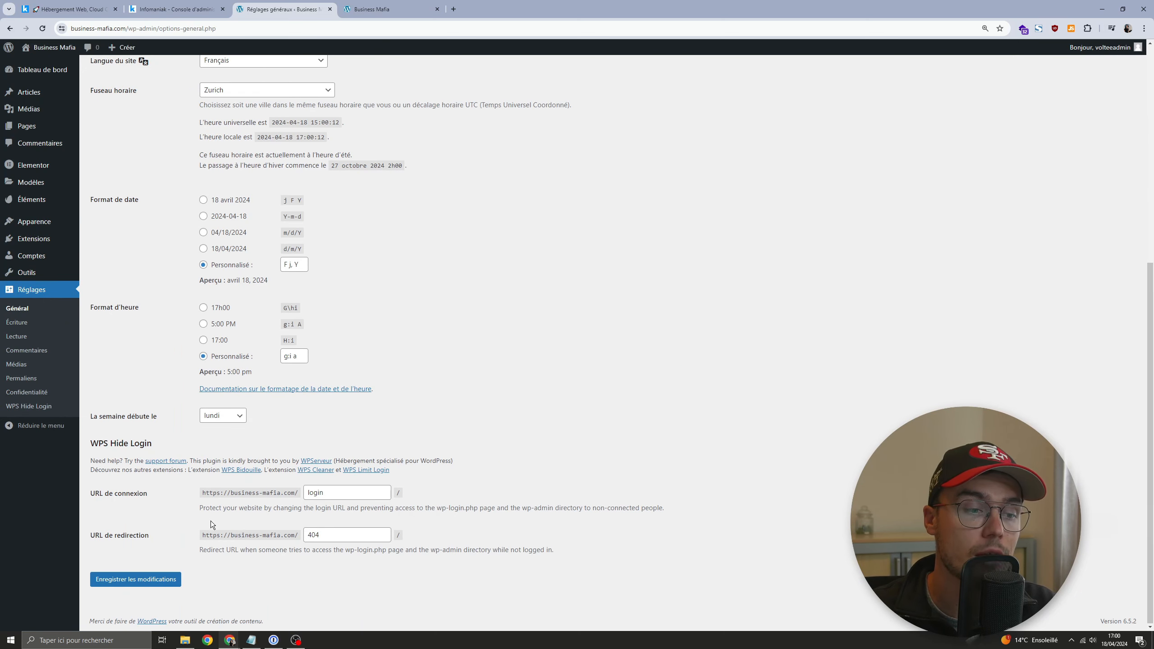
{"action": "left_click_drag", "start_coordinate": [85, 419], "coordinate": [706, 541]}
{"action": "left_click", "coordinate": [705, 541]}
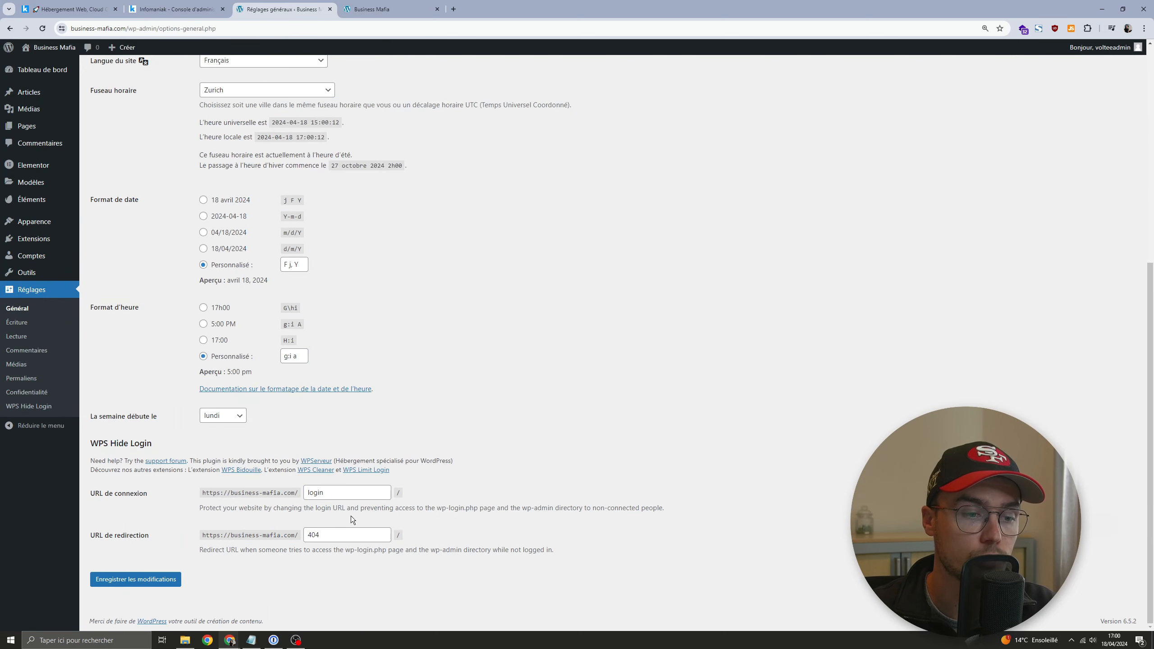
{"action": "double_click", "coordinate": [313, 493]}
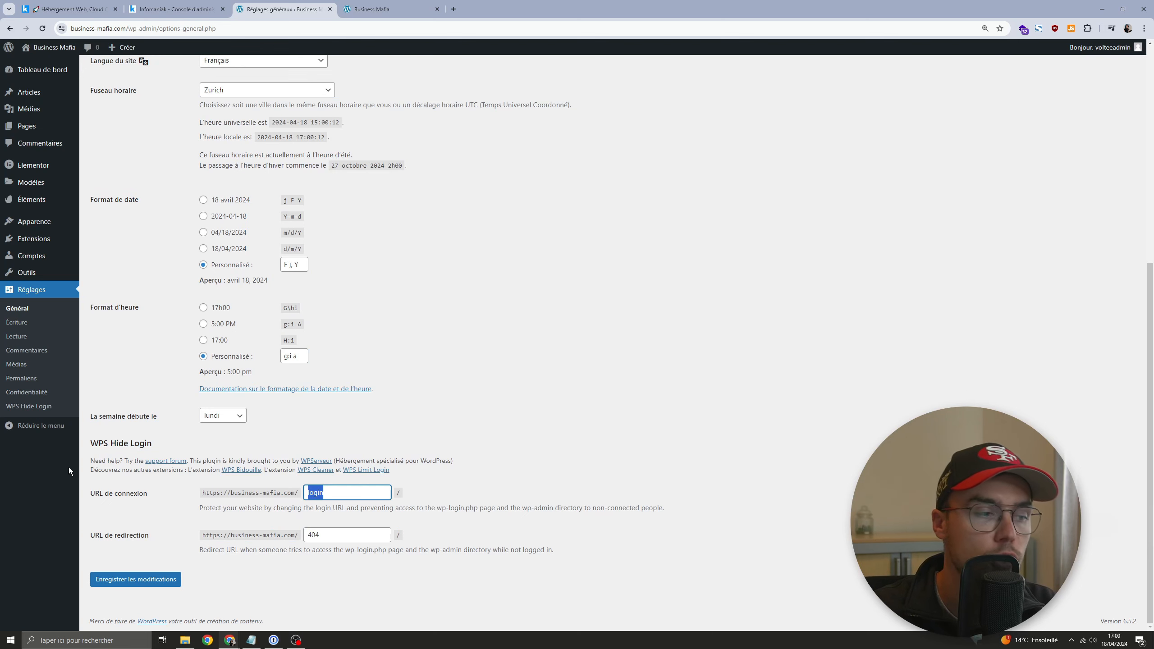
{"action": "left_click", "coordinate": [233, 298]}
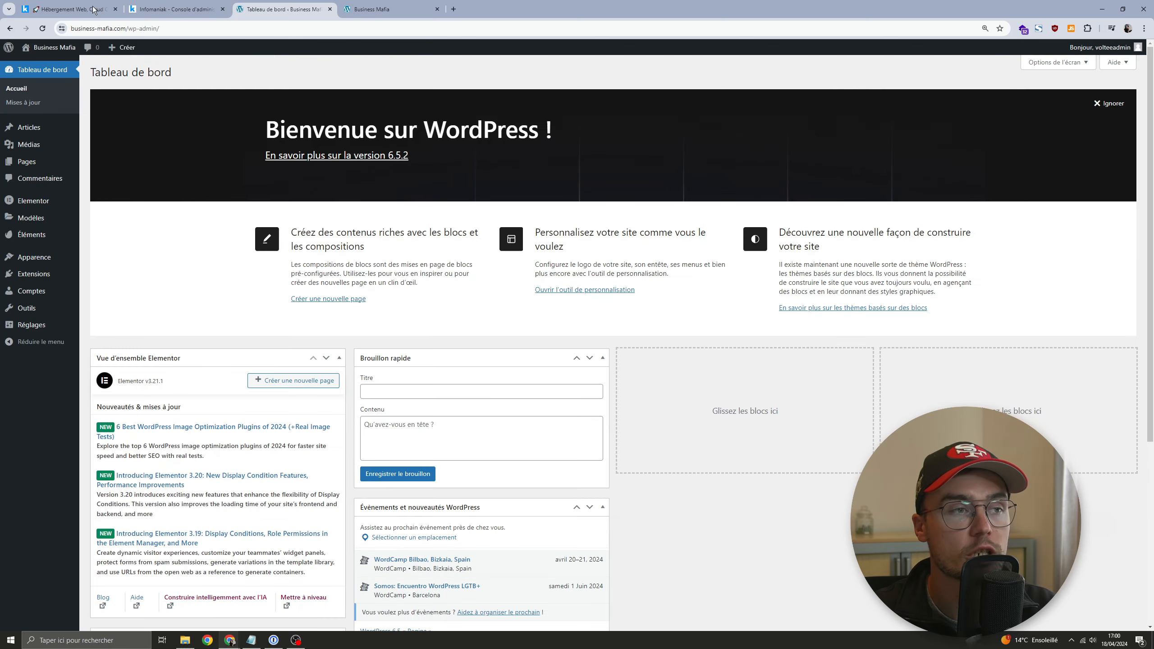
{"action": "left_click_drag", "start_coordinate": [149, 28], "coordinate": [180, 28]}
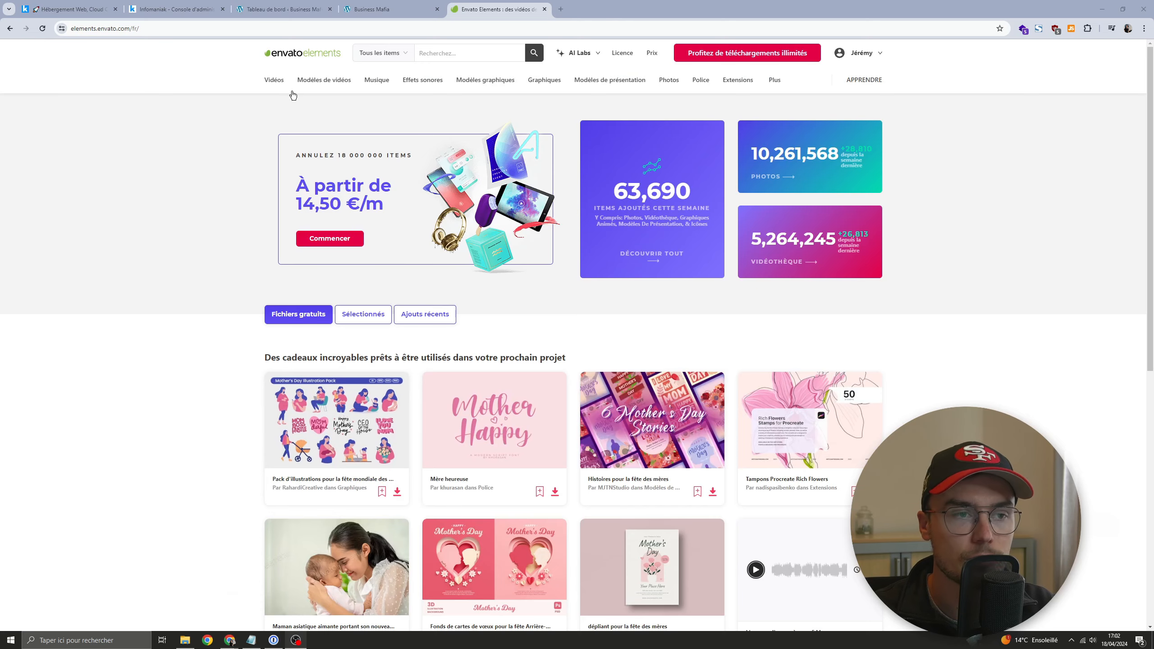
Step: On Envato Elements, narrow the catalogue to the WordPress category and its Template Kits
{"action": "left_click", "coordinate": [401, 53]}
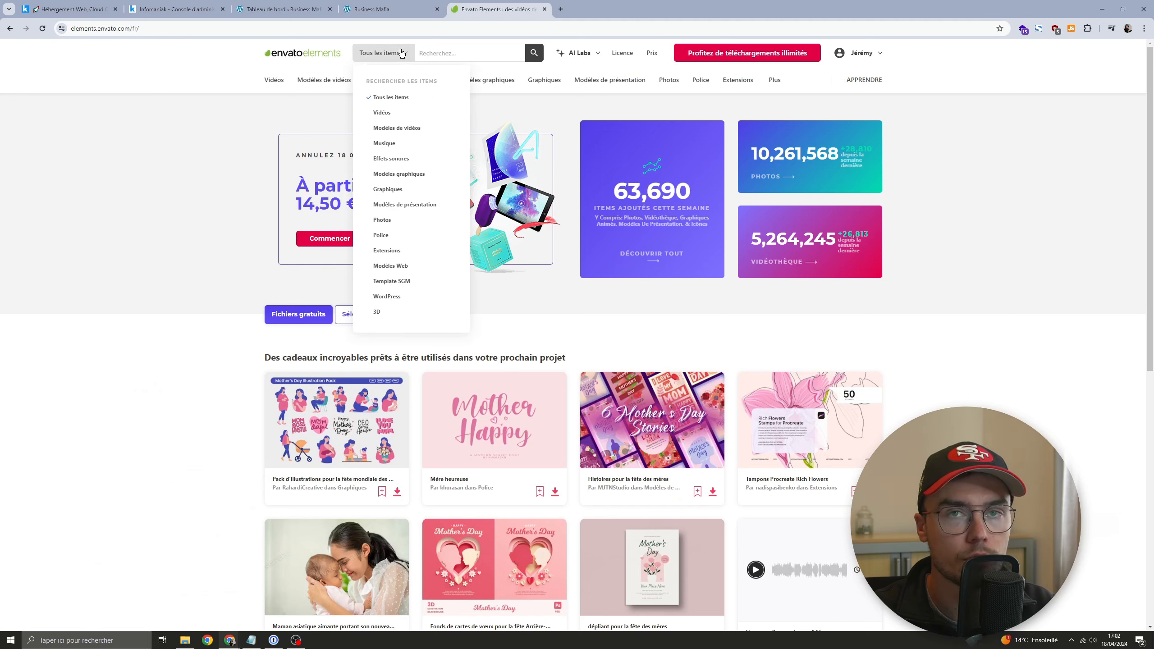
{"action": "left_click", "coordinate": [387, 296]}
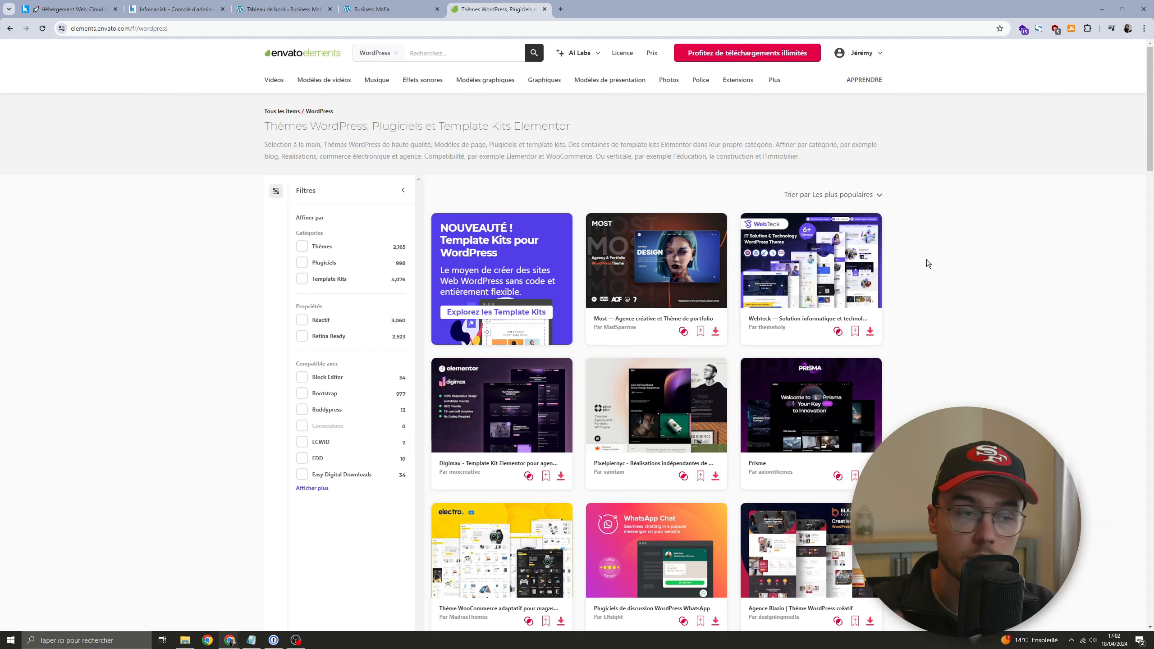
{"action": "left_click", "coordinate": [305, 278]}
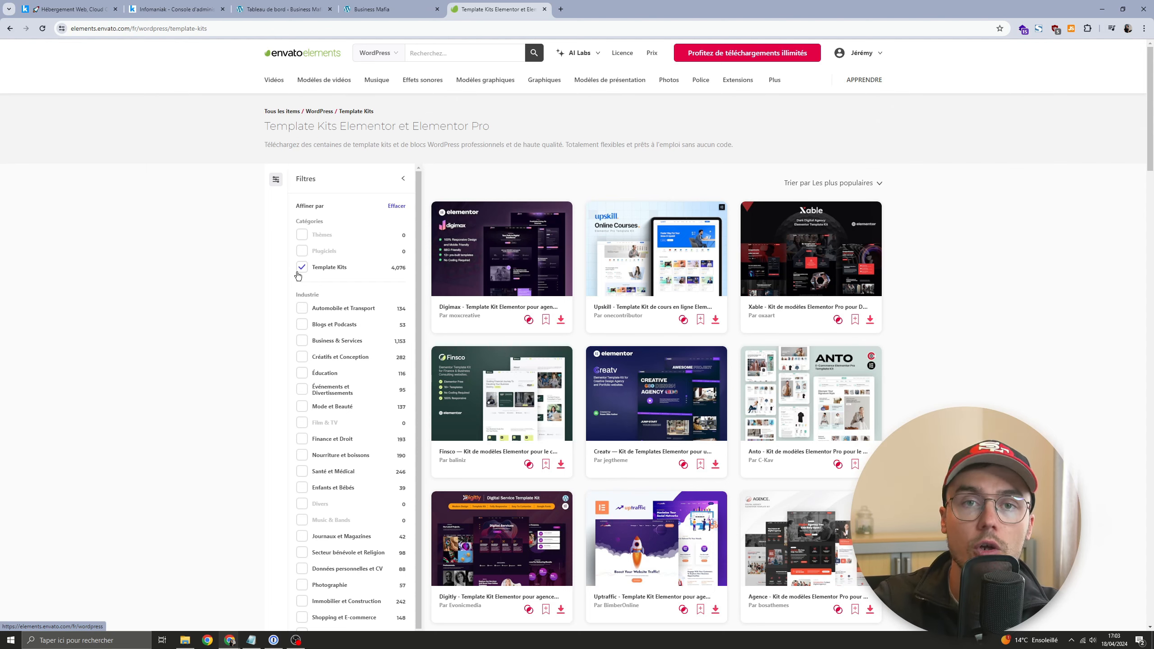
Step: Browse the Elementor template kits and open the details page of the Lucius personal portfolio kit
{"action": "scroll", "coordinate": [999, 332], "scroll_direction": "down", "scroll_amount": 8}
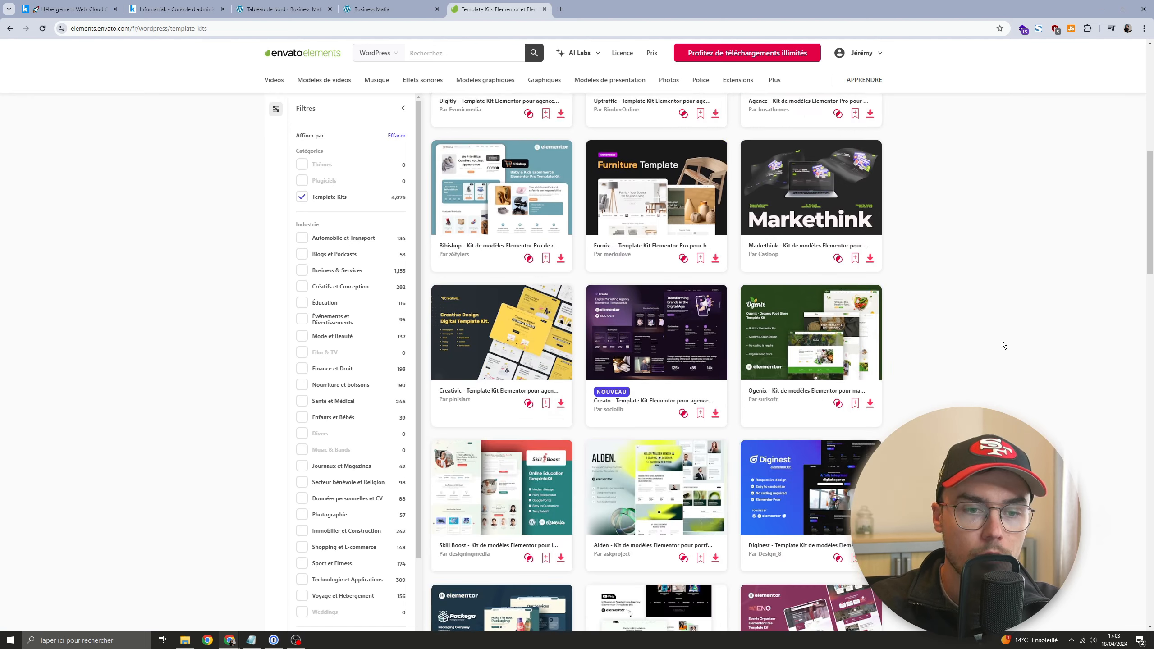
{"action": "scroll", "coordinate": [998, 380], "scroll_direction": "down", "scroll_amount": 3}
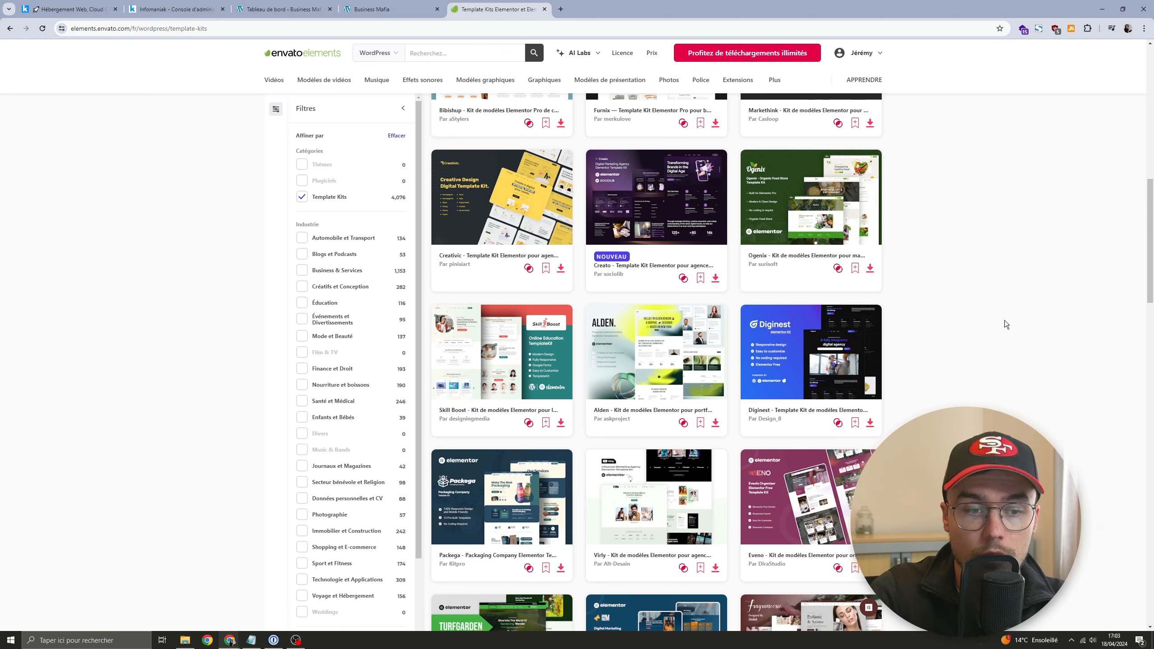
{"action": "scroll", "coordinate": [959, 343], "scroll_direction": "down", "scroll_amount": 10}
{"action": "scroll", "coordinate": [962, 346], "scroll_direction": "down", "scroll_amount": 5}
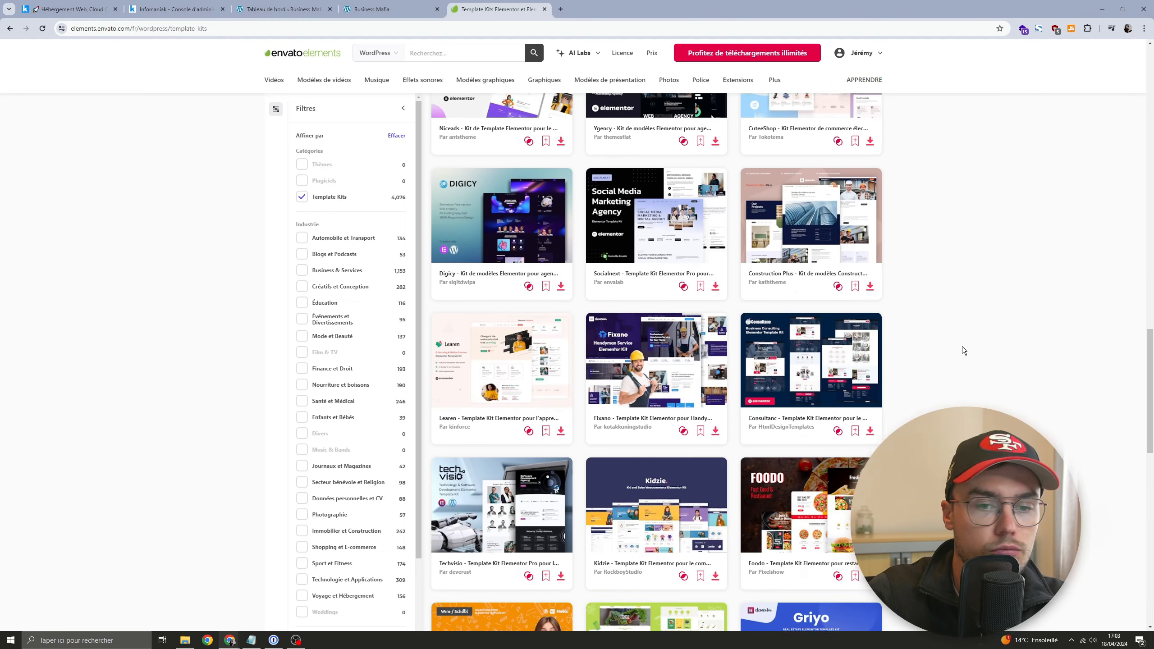
{"action": "scroll", "coordinate": [974, 369], "scroll_direction": "down", "scroll_amount": 5}
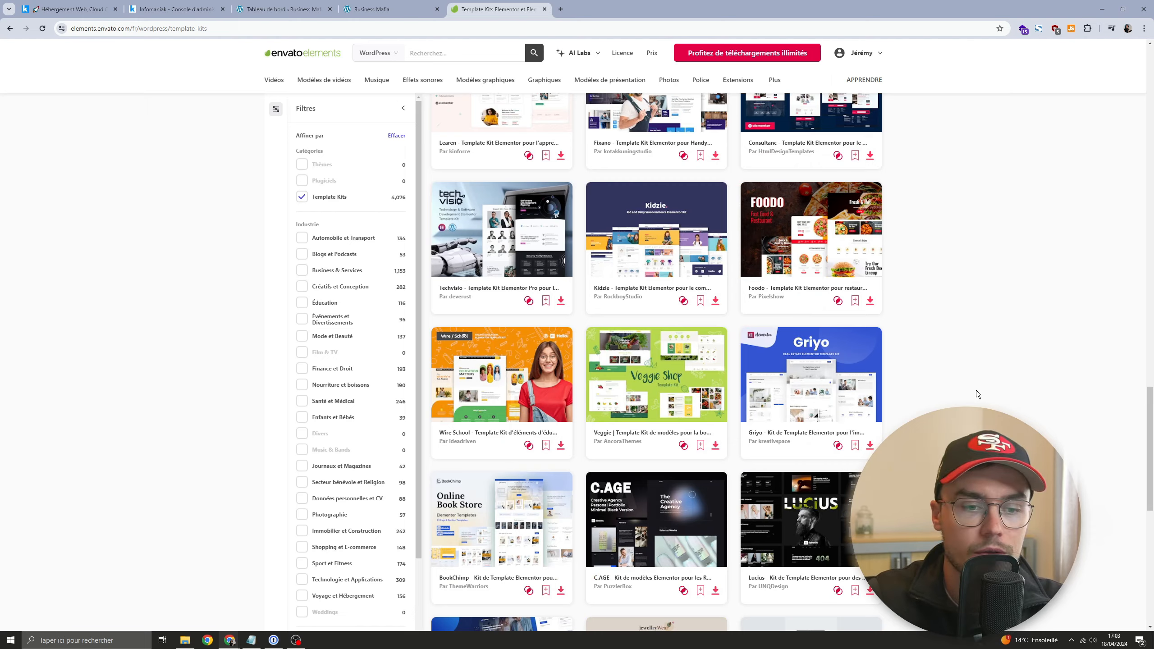
{"action": "scroll", "coordinate": [976, 390], "scroll_direction": "down", "scroll_amount": 2}
{"action": "left_click", "coordinate": [820, 414]}
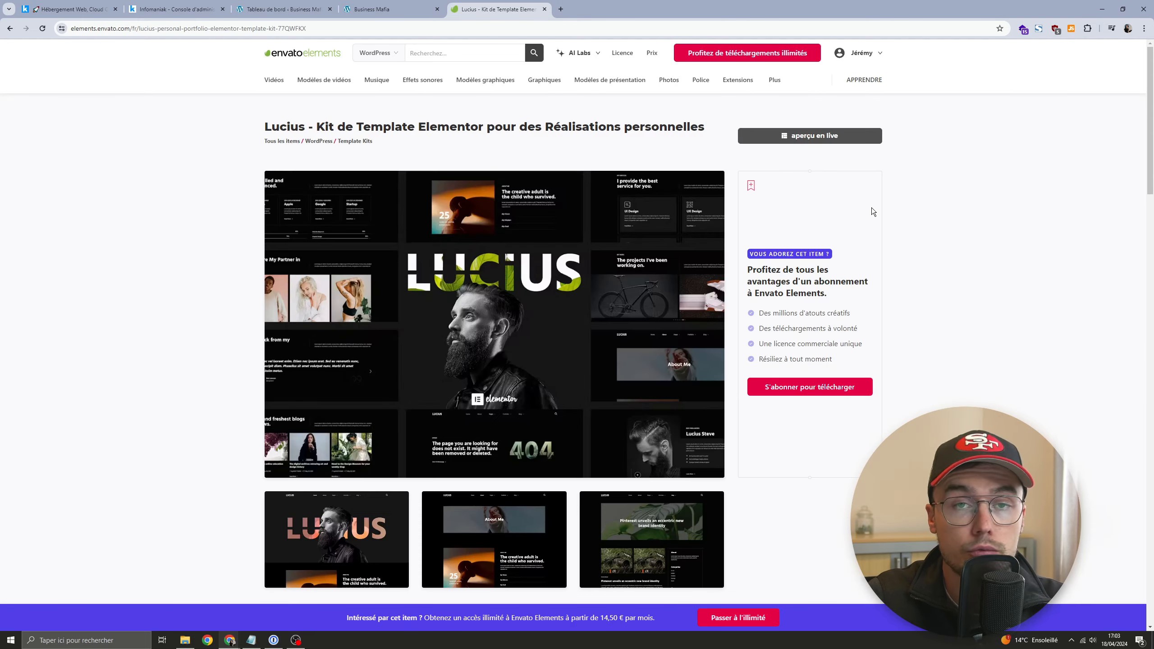
Step: Open the live preview of the Lucius kit and examine its home page, search overlay, navigation menus and Services page
{"action": "left_click", "coordinate": [791, 136]}
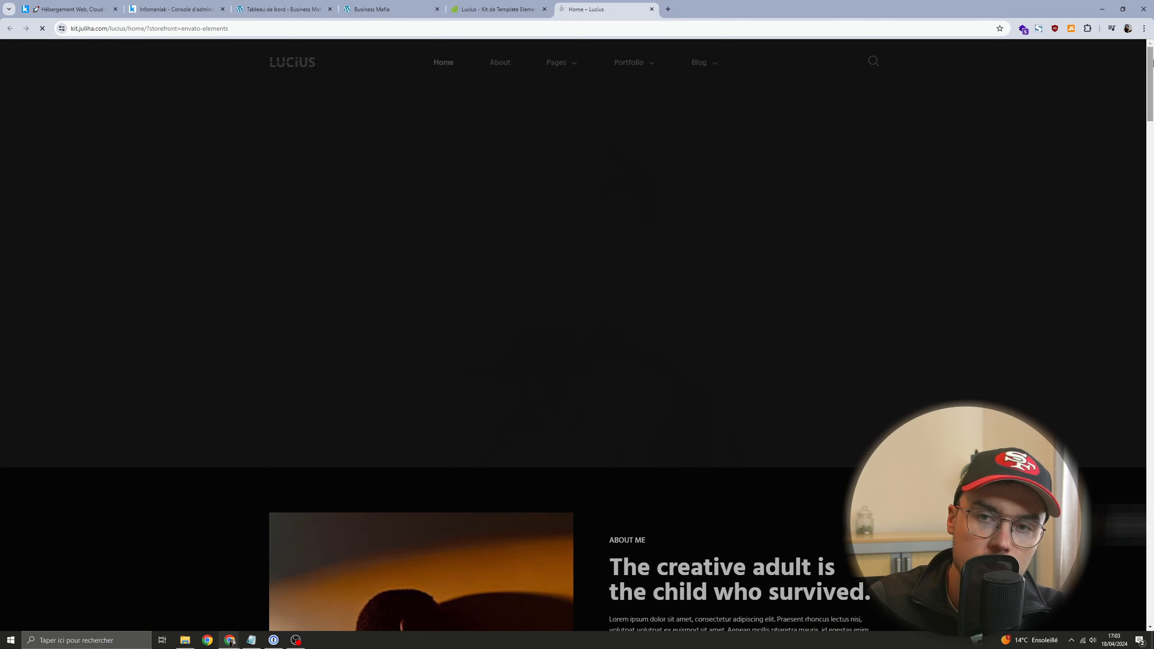
{"action": "mouse_move", "coordinate": [581, 67]}
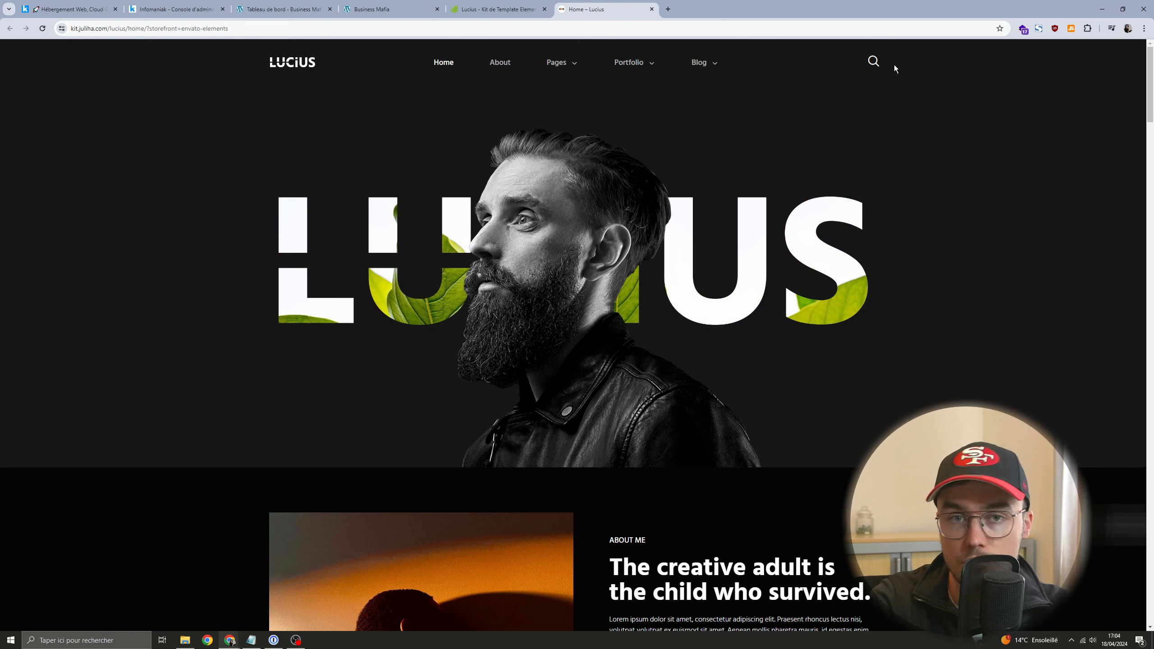
{"action": "left_click", "coordinate": [874, 62]}
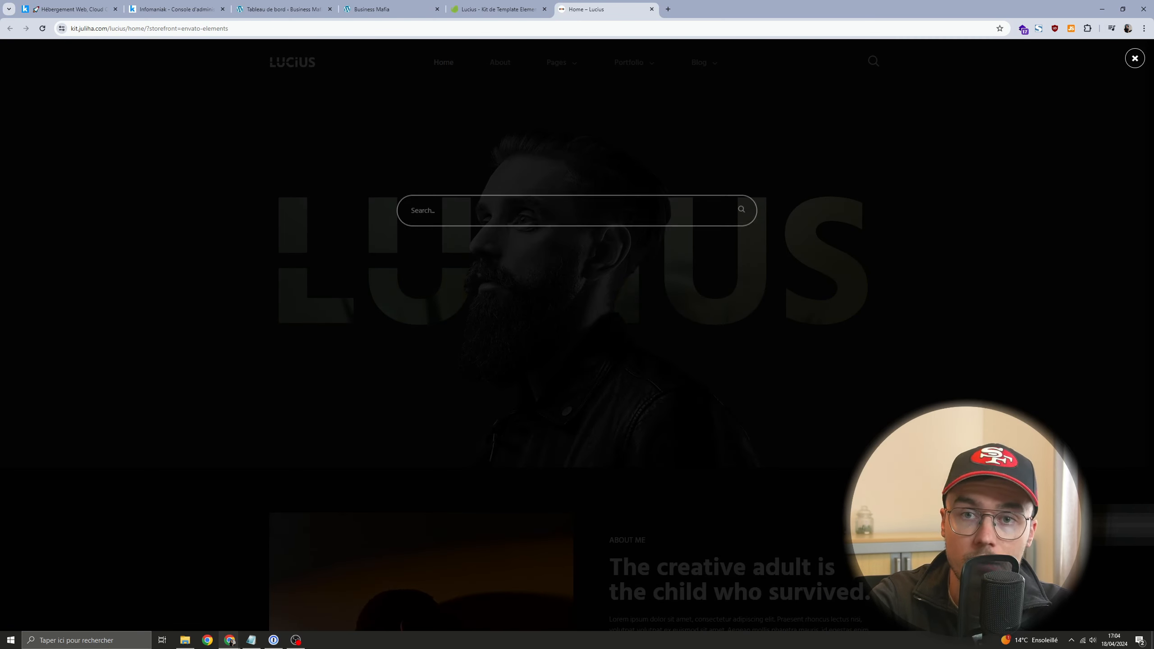
{"action": "left_click", "coordinate": [1138, 57]}
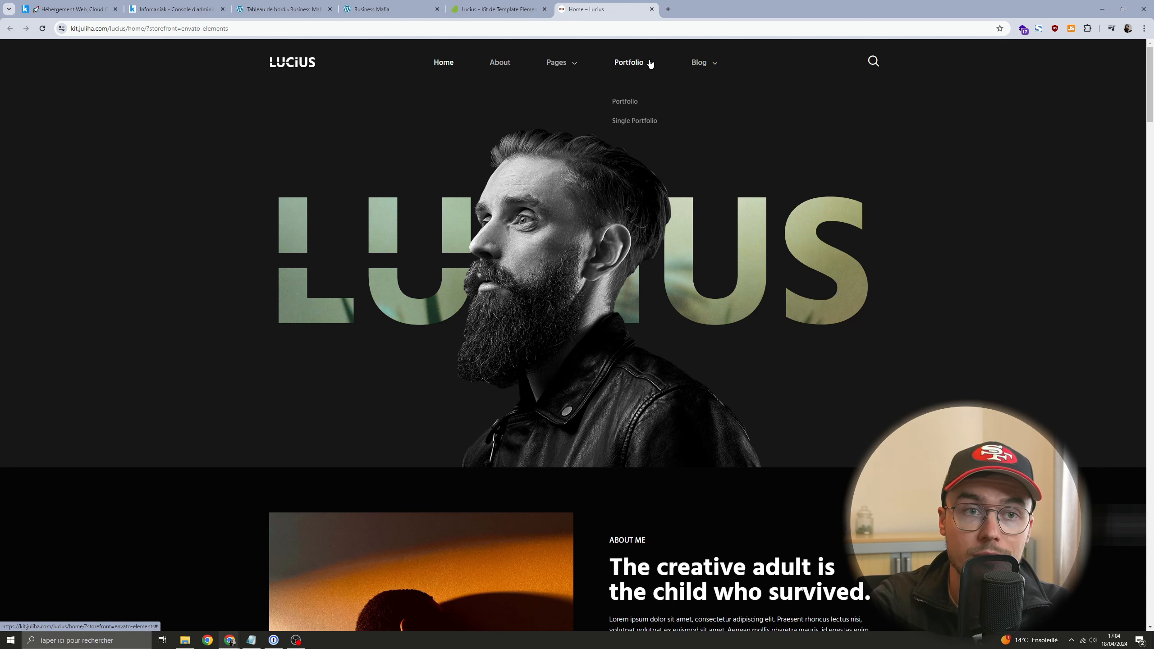
{"action": "scroll", "coordinate": [628, 295], "scroll_direction": "down", "scroll_amount": 8}
{"action": "scroll", "coordinate": [629, 296], "scroll_direction": "down", "scroll_amount": 15}
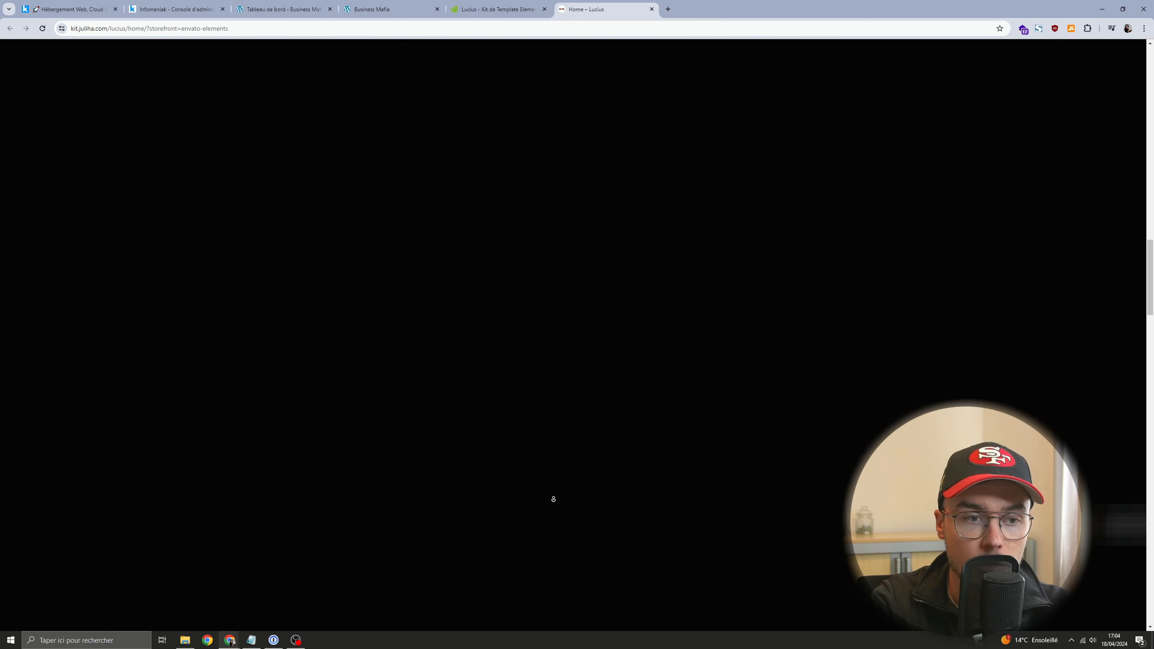
{"action": "scroll", "coordinate": [563, 454], "scroll_direction": "up", "scroll_amount": 20}
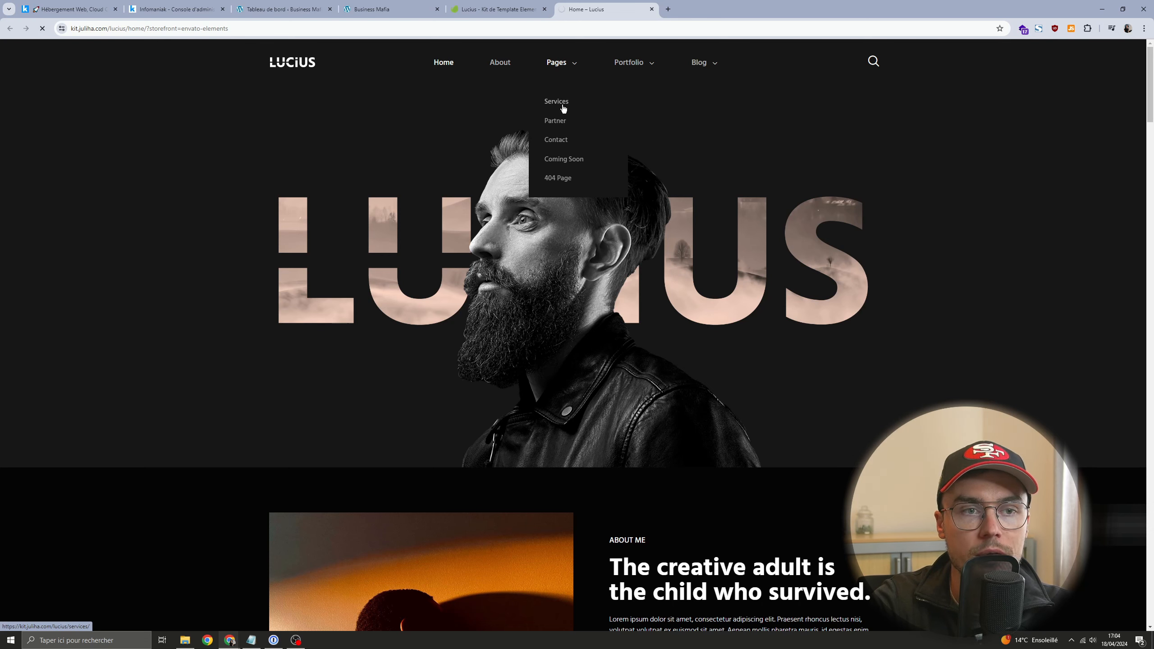
{"action": "left_click", "coordinate": [563, 108]}
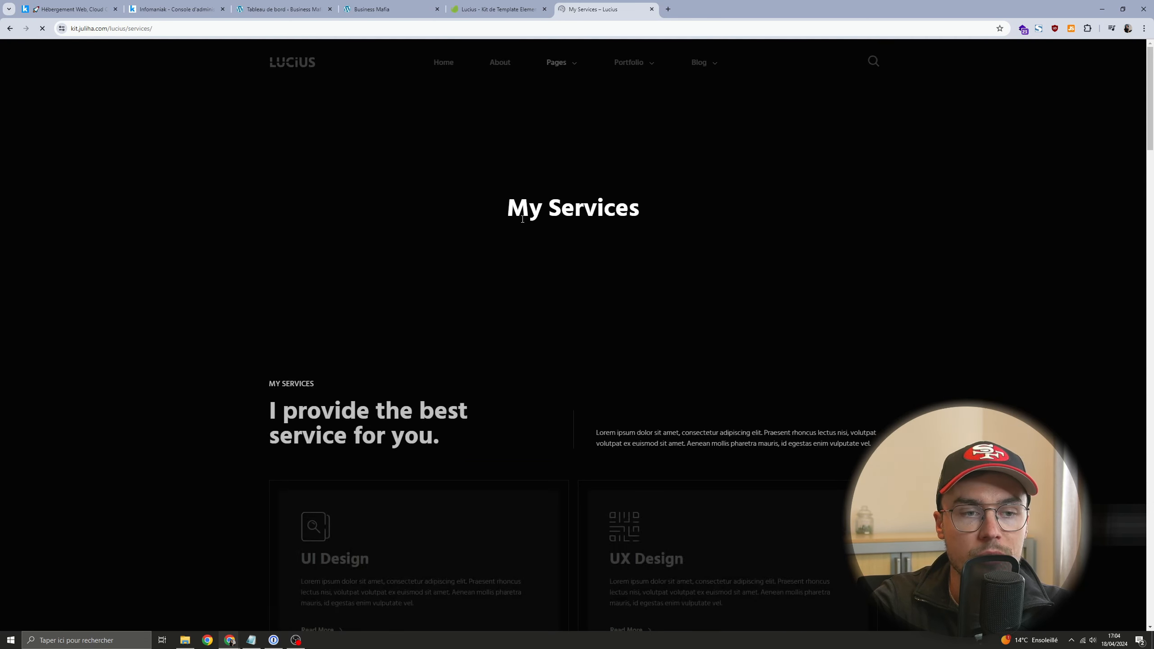
Step: In the Lucius live preview, look over the Services page and open Blog & News, with Single Post in a separate tab
{"action": "scroll", "coordinate": [530, 248], "scroll_direction": "down", "scroll_amount": 7}
{"action": "scroll", "coordinate": [619, 267], "scroll_direction": "up", "scroll_amount": 7}
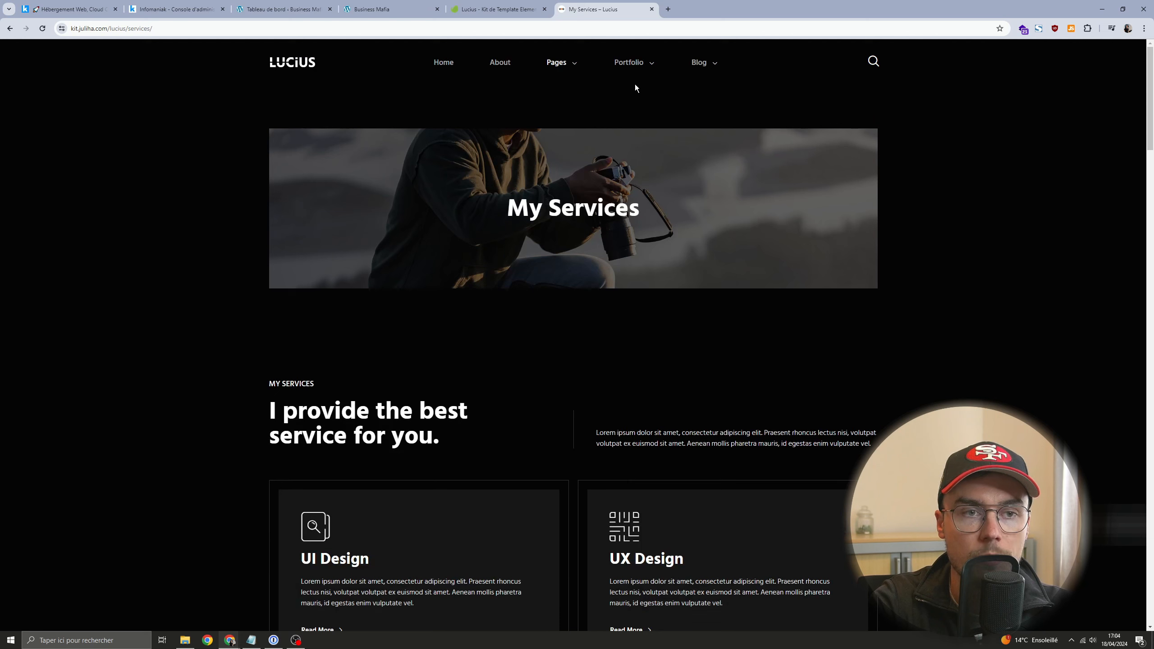
{"action": "mouse_move", "coordinate": [712, 73]}
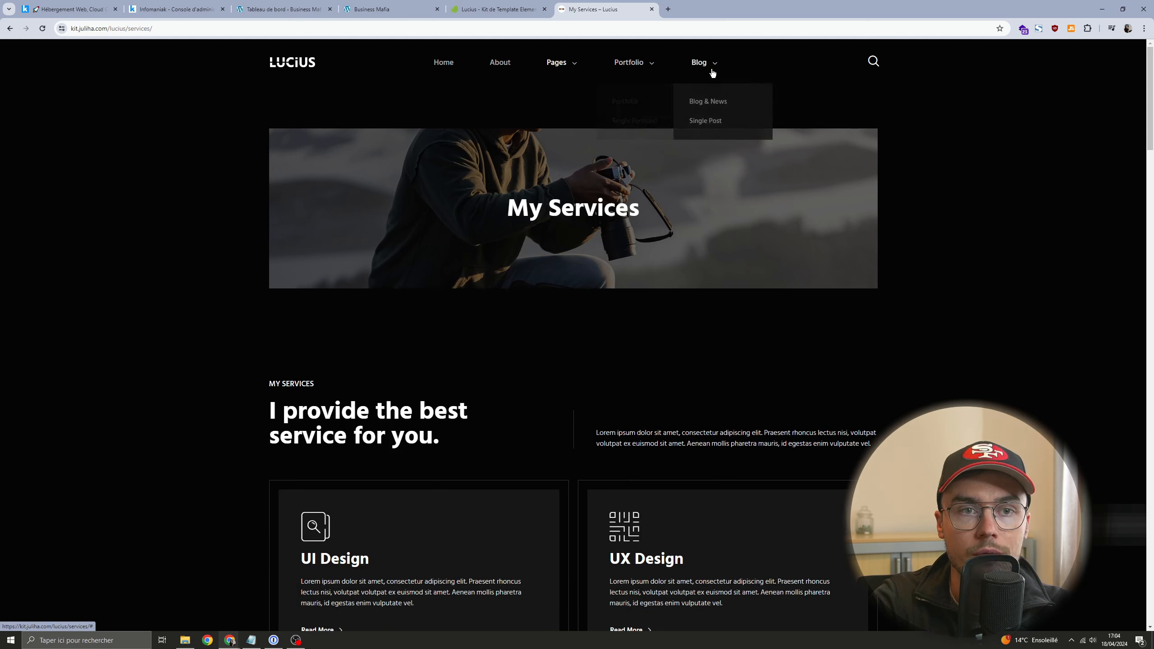
{"action": "left_click", "coordinate": [715, 104]}
{"action": "middle_click", "coordinate": [717, 121]}
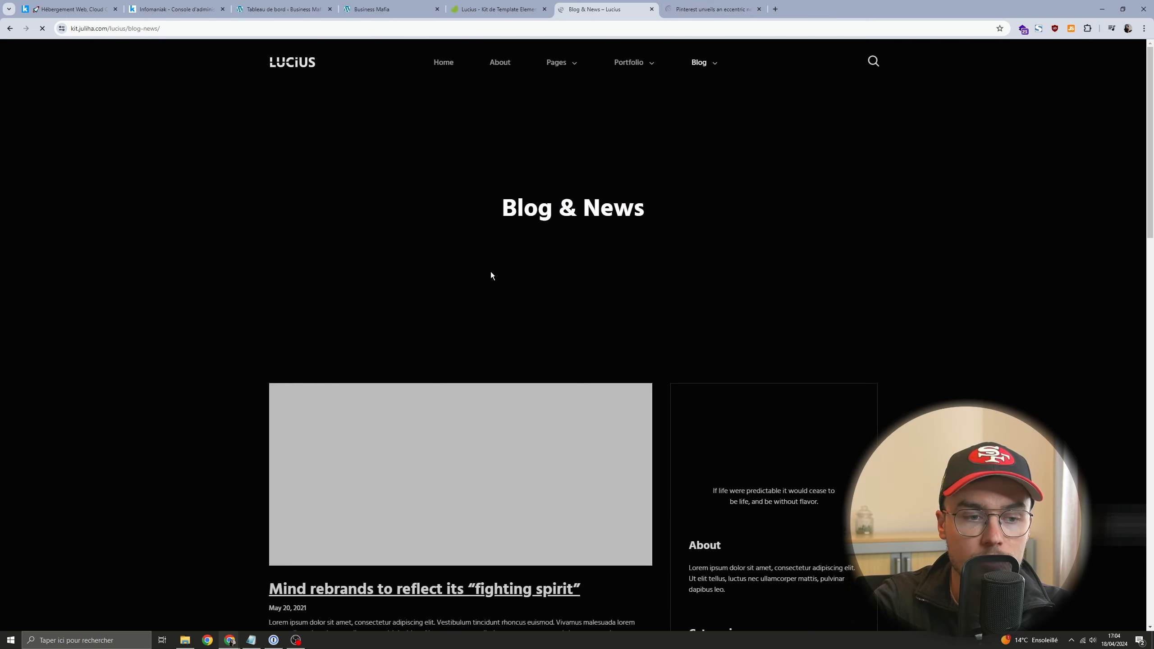
Step: Examine the sample blog post of the Lucius kit, close it, and look over the Blog & News page and its navigation
{"action": "key", "text": "ctrl+Tab"}
{"action": "scroll", "coordinate": [600, 294], "scroll_direction": "down", "scroll_amount": 5}
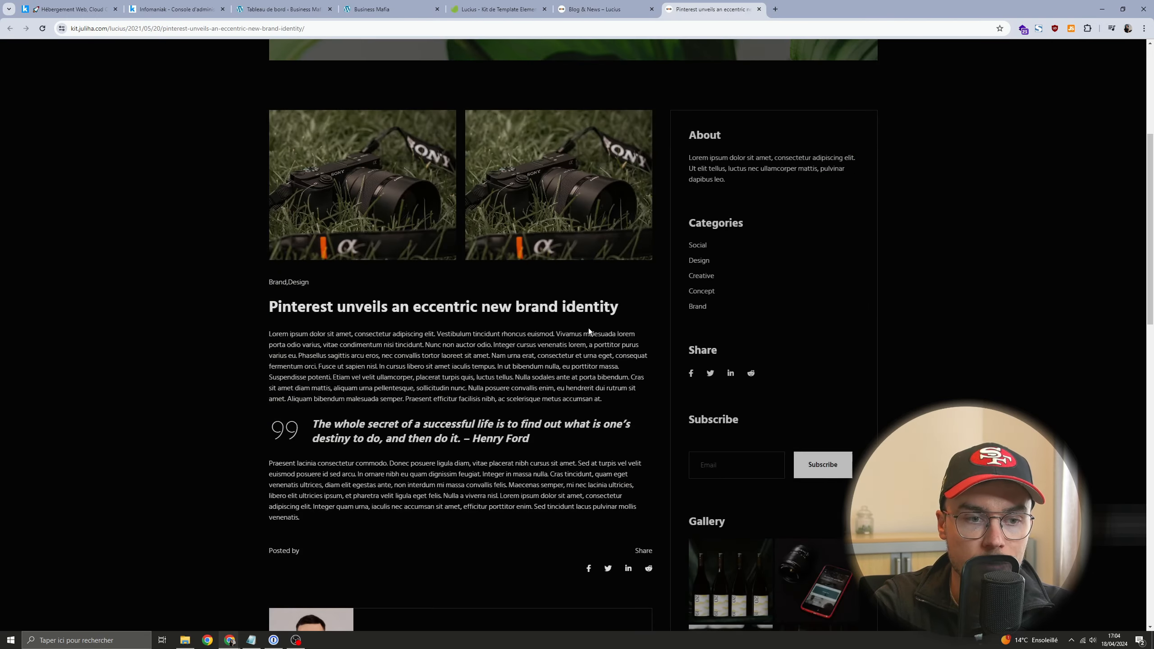
{"action": "scroll", "coordinate": [588, 328], "scroll_direction": "down", "scroll_amount": 5}
{"action": "key", "text": "ctrl+w"}
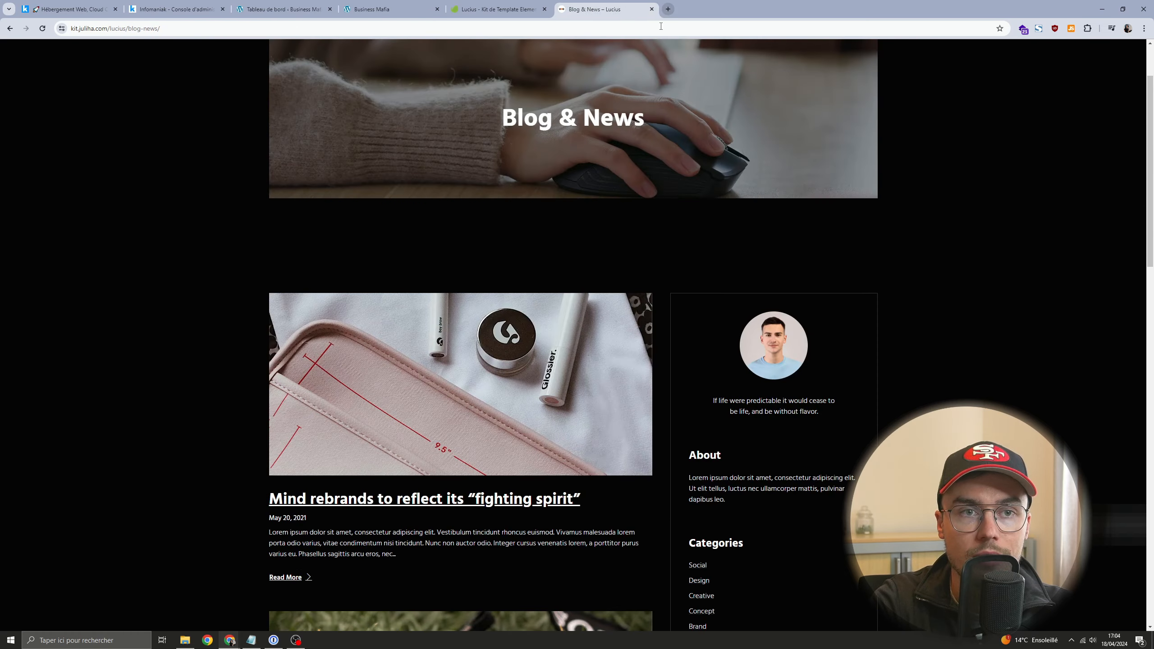
{"action": "scroll", "coordinate": [605, 159], "scroll_direction": "up", "scroll_amount": 3}
{"action": "mouse_move", "coordinate": [554, 65]}
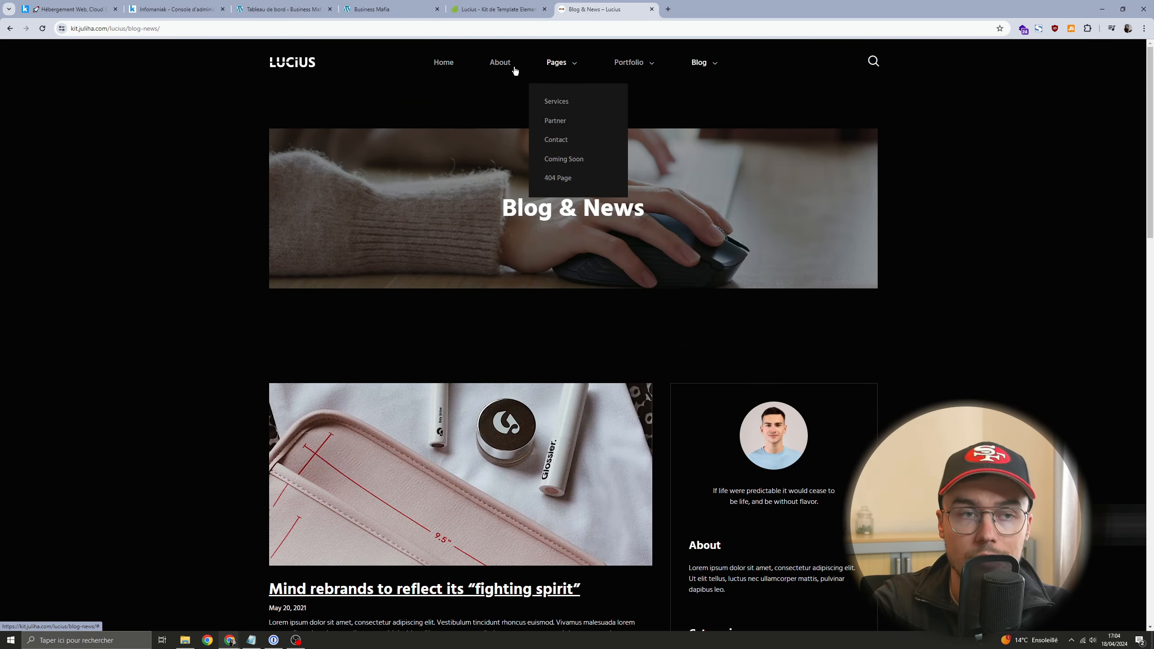
{"action": "key", "text": "ctrl+shift+Tab"}
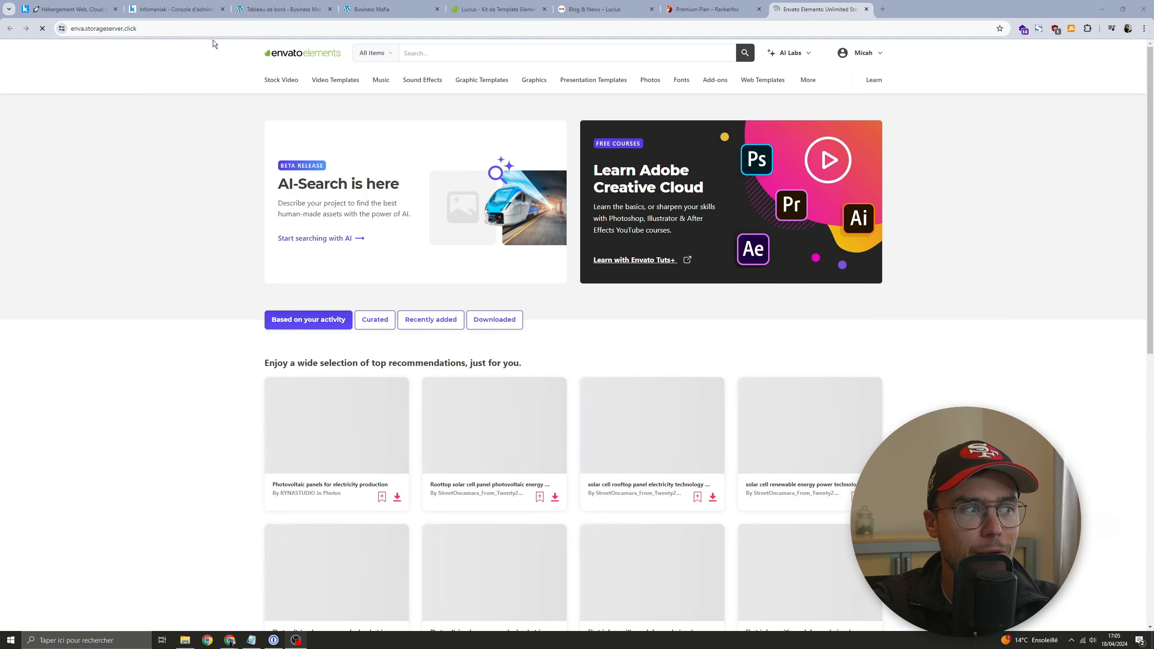
Step: Restrict the Envato Elements search to WordPress items, run it, and close the Lucius kit page
{"action": "left_click", "coordinate": [460, 50]}
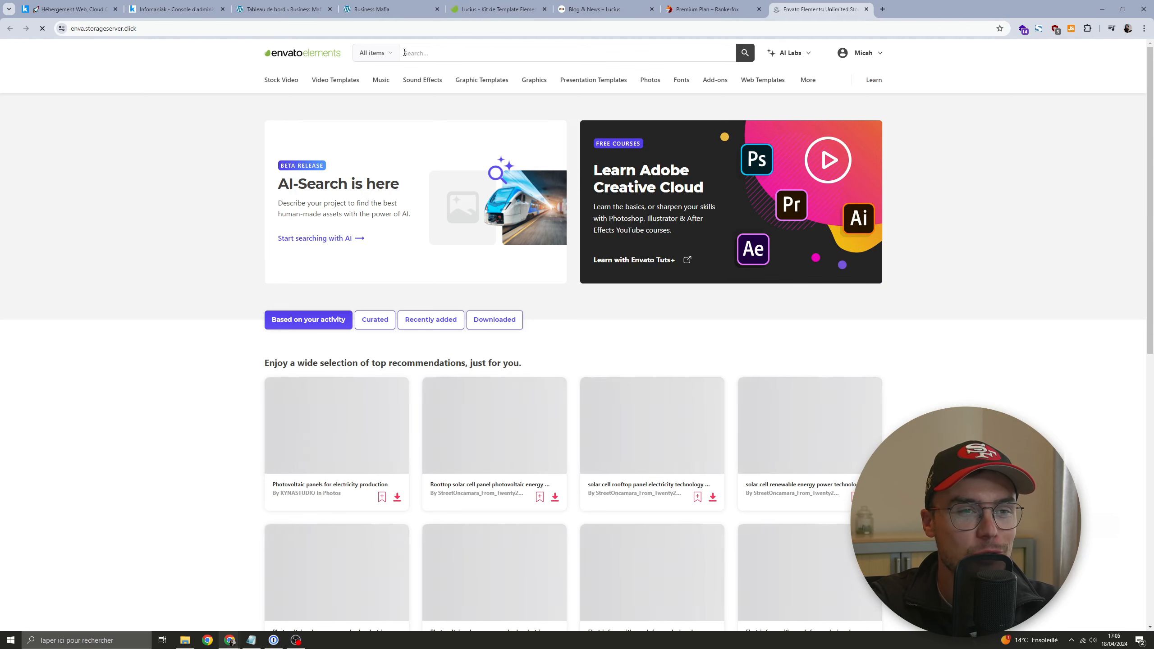
{"action": "left_click", "coordinate": [378, 54]}
{"action": "left_click", "coordinate": [385, 269]}
{"action": "left_click", "coordinate": [373, 55]}
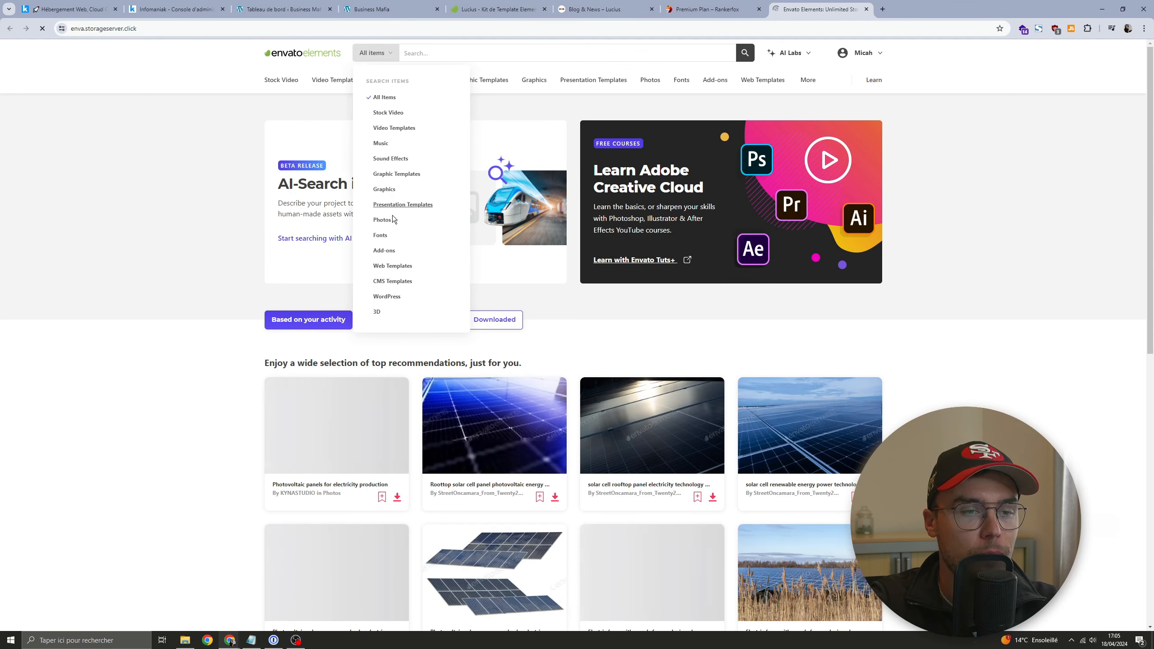
{"action": "left_click", "coordinate": [391, 295]}
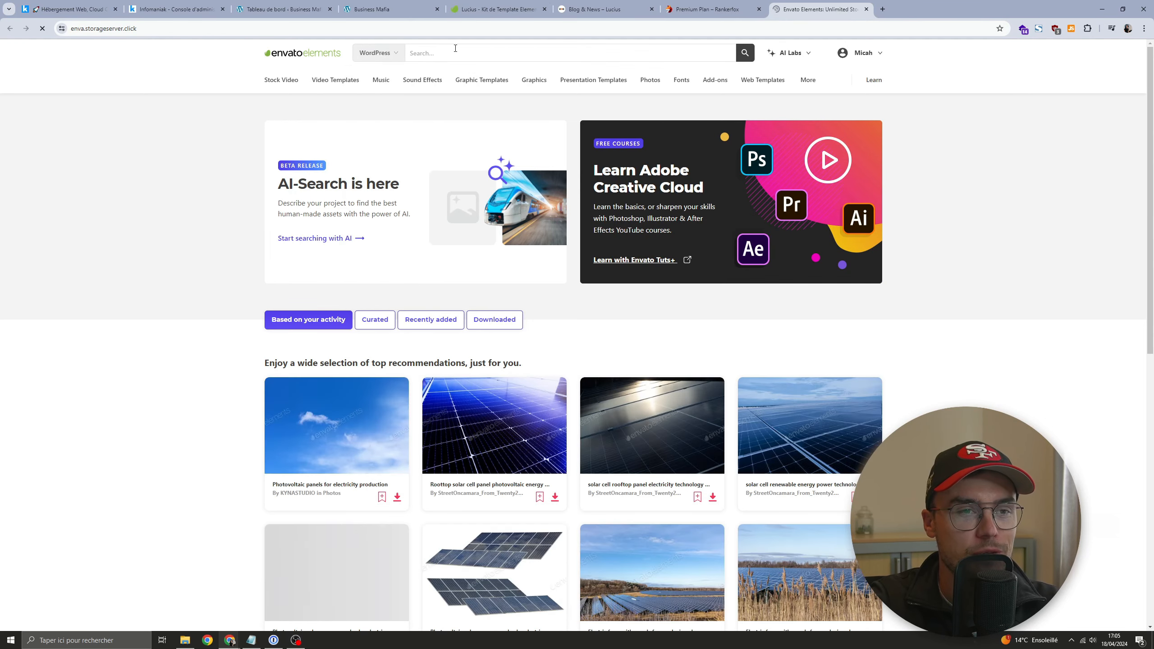
{"action": "left_click", "coordinate": [746, 52]}
{"action": "left_click", "coordinate": [544, 9]}
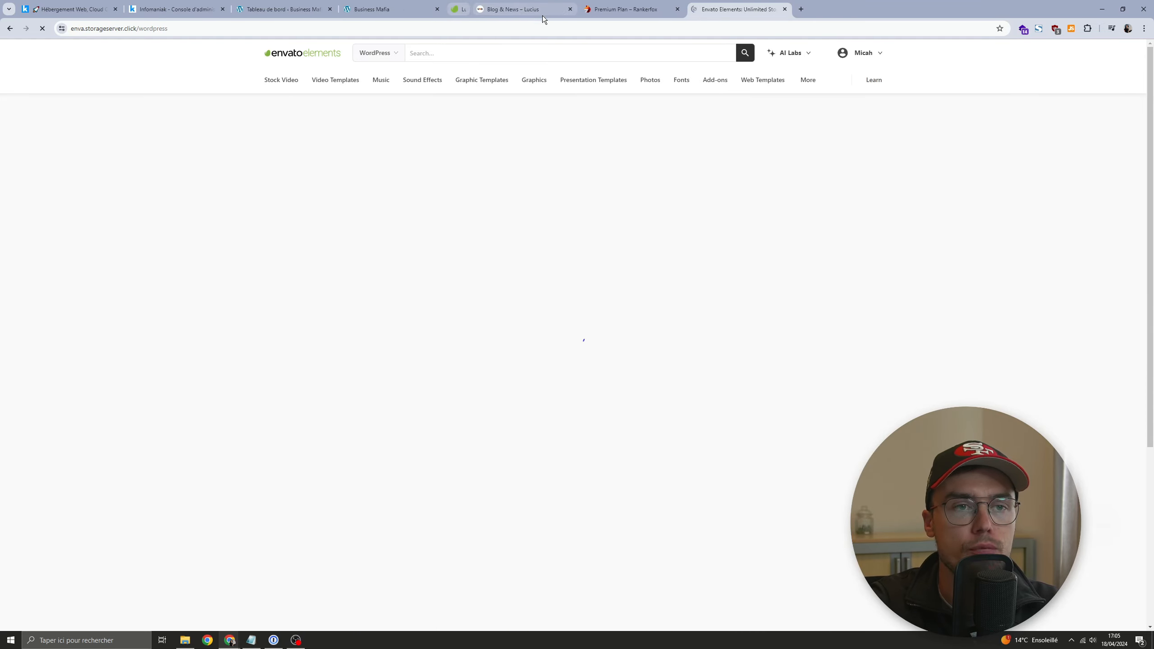
{"action": "left_click", "coordinate": [318, 279]}
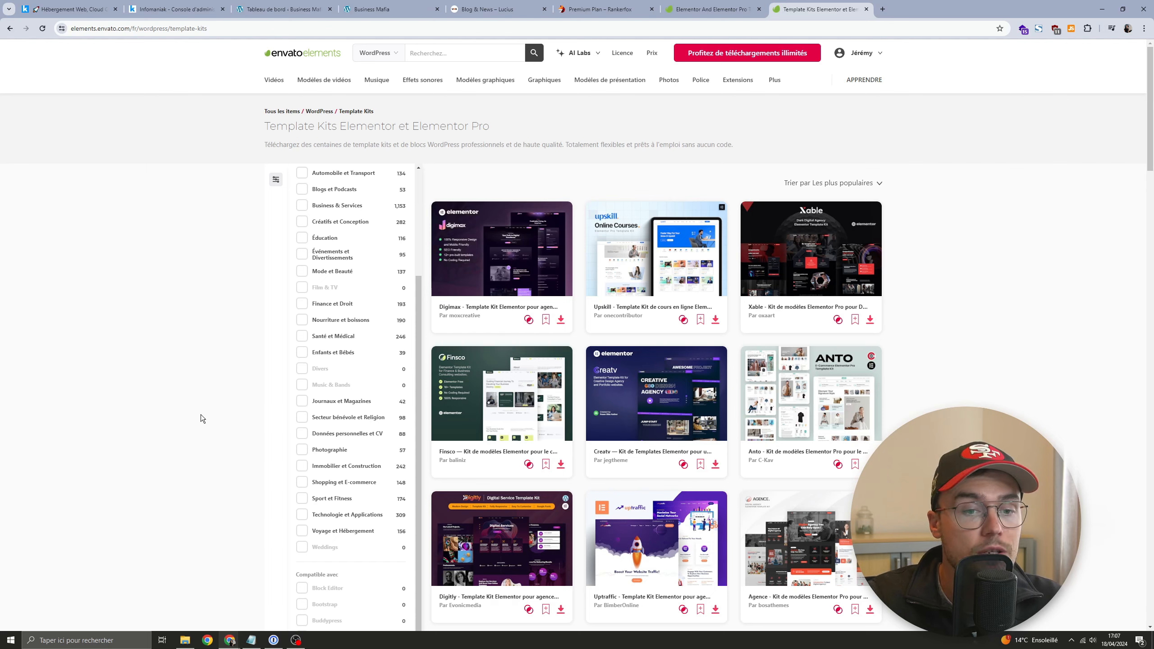
Step: Open the details page of the Creatv kit in a separate tab and return to the template kit catalogue
{"action": "middle_click", "coordinate": [649, 397]}
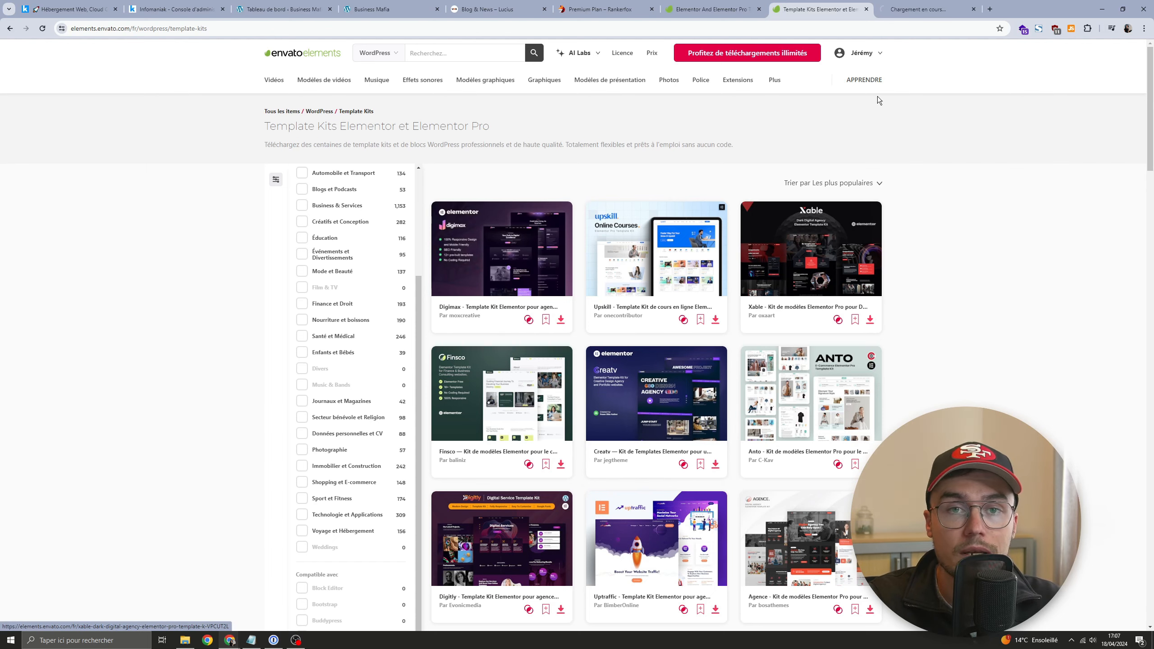
{"action": "left_click", "coordinate": [905, 8]}
{"action": "left_click", "coordinate": [824, 5]}
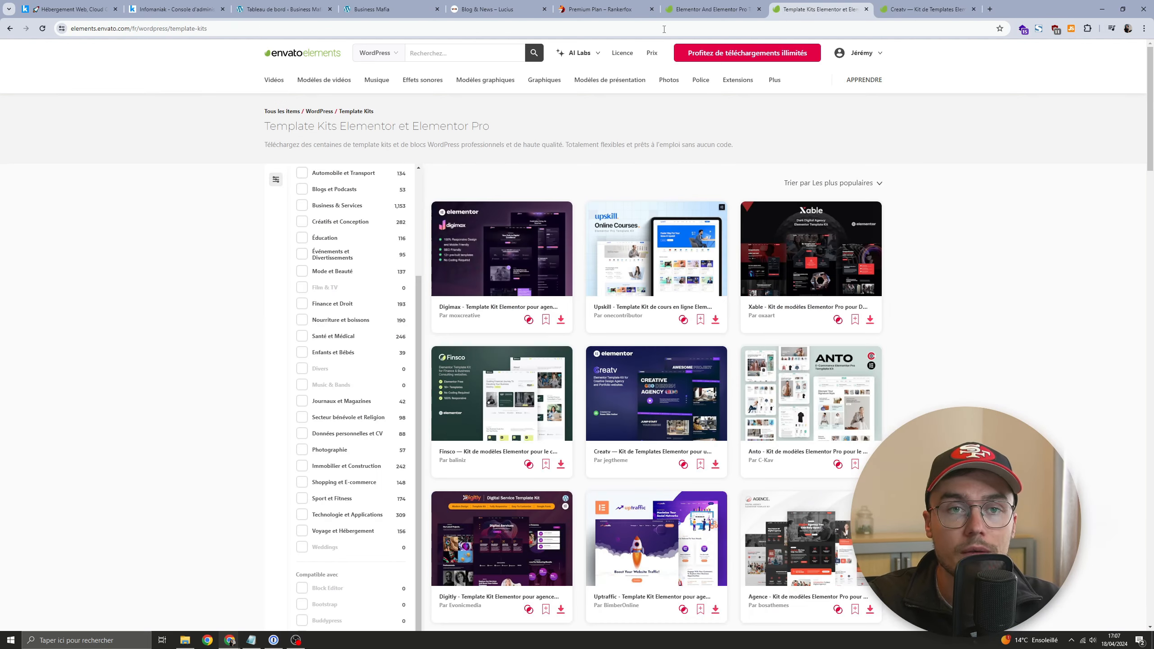
Step: Search the WordPress catalogue for "butcher" and open the live preview of the Meatezy kit
{"action": "left_click", "coordinate": [432, 54]}
{"action": "type", "text": "butcher"}
{"action": "key", "text": "Return"}
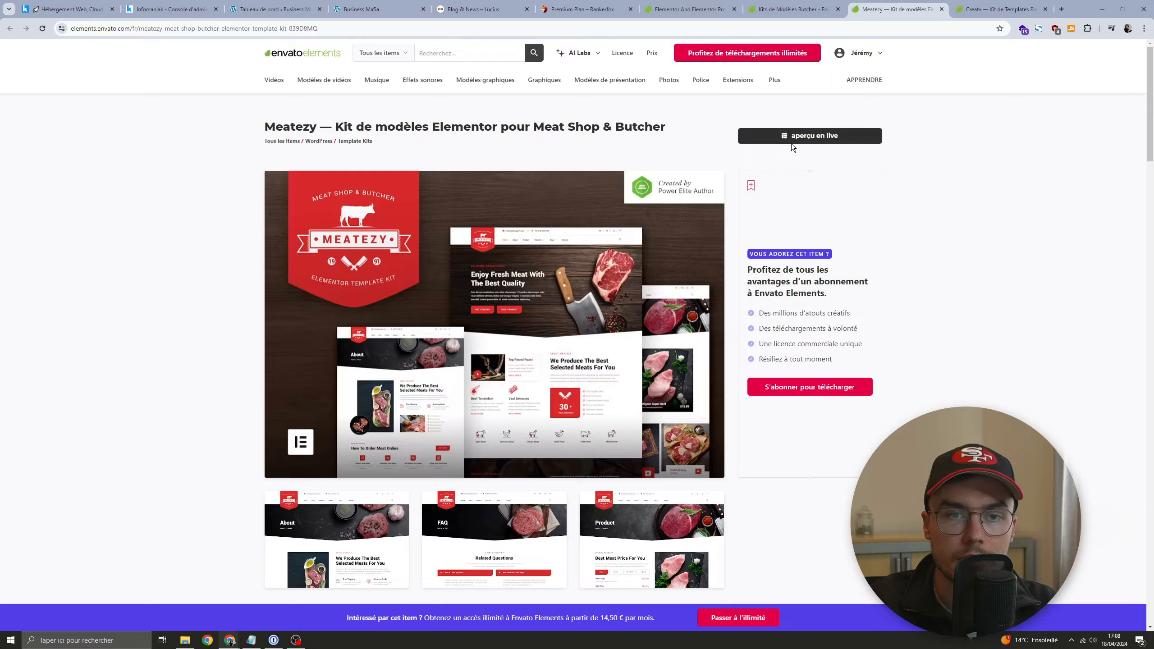
{"action": "left_click", "coordinate": [791, 136]}
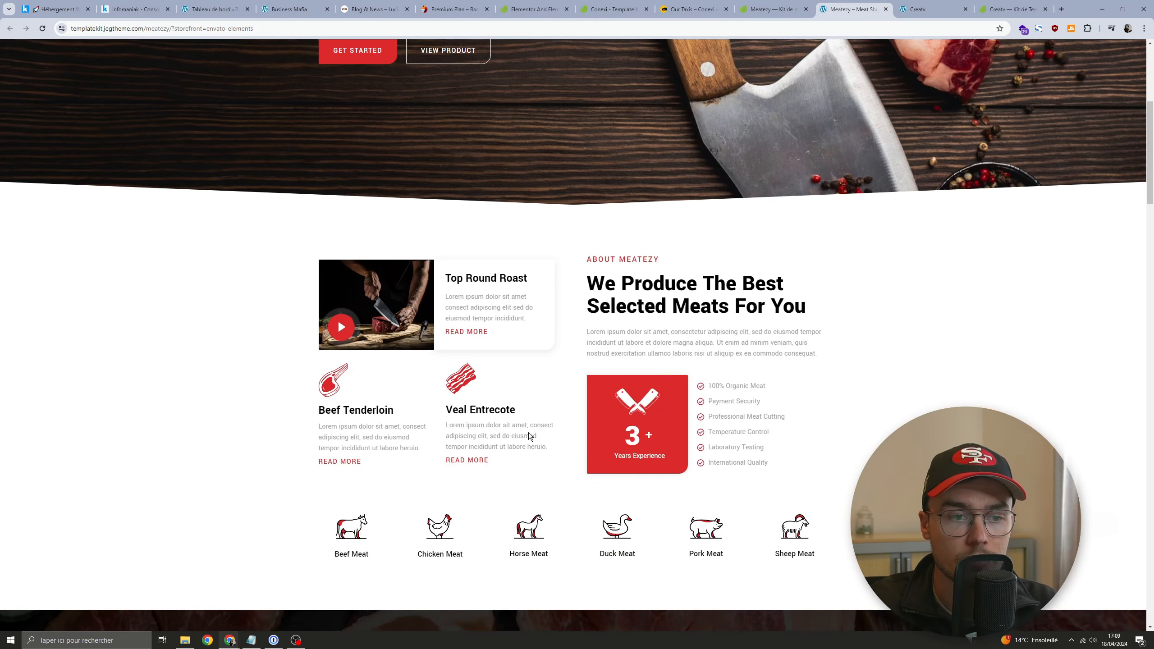
Step: Examine the Meatezy home page past its skills and featured product sections, and close the preview
{"action": "scroll", "coordinate": [528, 433], "scroll_direction": "down", "scroll_amount": 10}
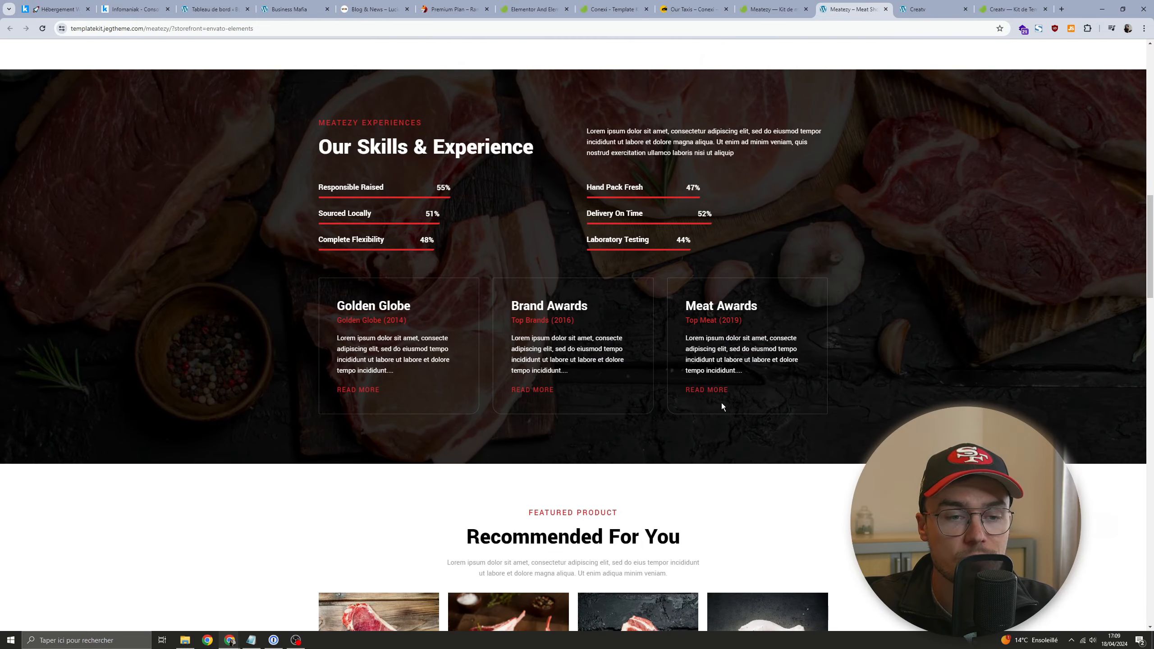
{"action": "left_click_drag", "start_coordinate": [1150, 253], "coordinate": [1150, 305]}
{"action": "scroll", "coordinate": [994, 260], "scroll_direction": "down", "scroll_amount": 2}
{"action": "left_click", "coordinate": [885, 9]}
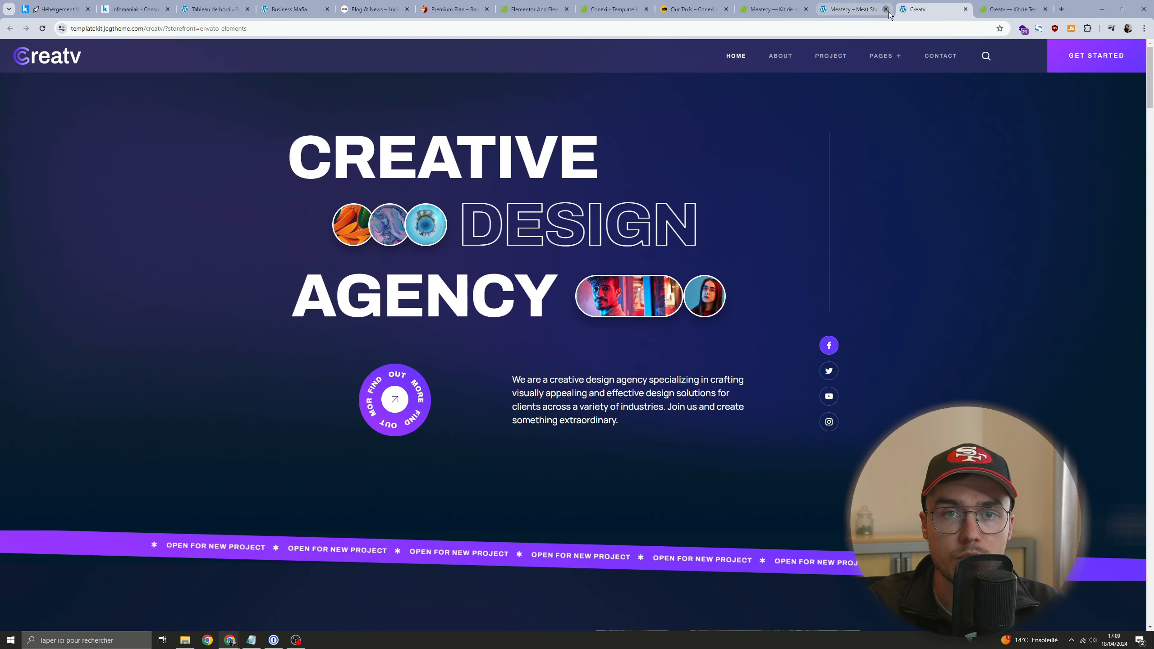
Step: Examine the Creatv preview's home page, from its hero banner through its design project showcase
{"action": "scroll", "coordinate": [415, 234], "scroll_direction": "down", "scroll_amount": 10}
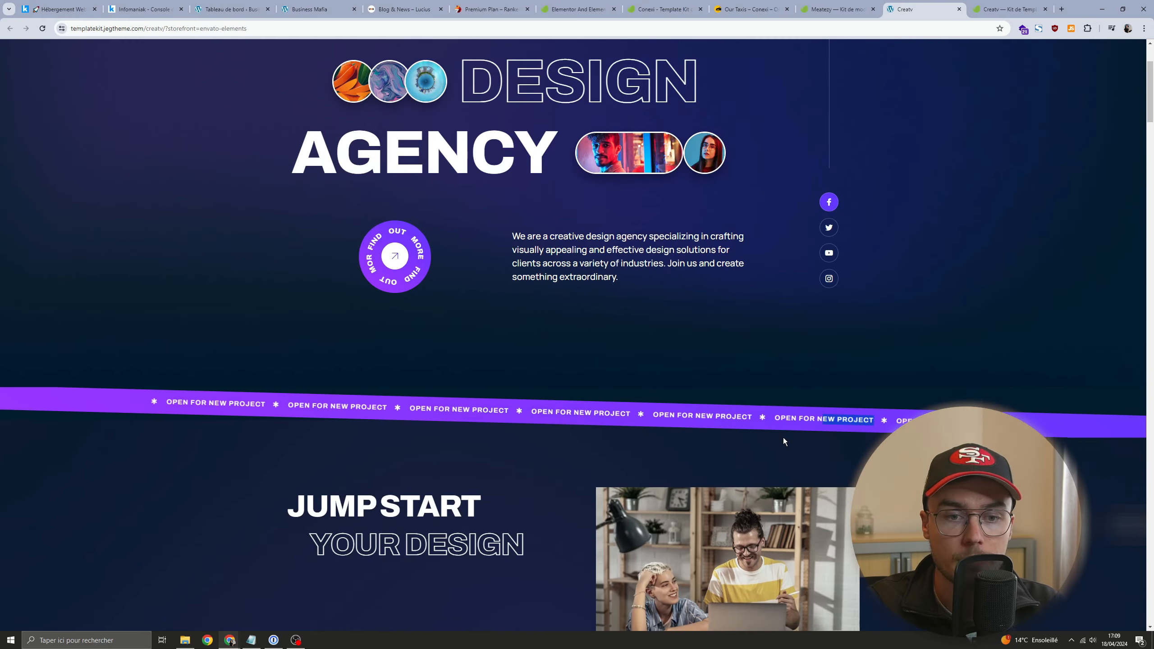
{"action": "scroll", "coordinate": [780, 426], "scroll_direction": "down", "scroll_amount": 11}
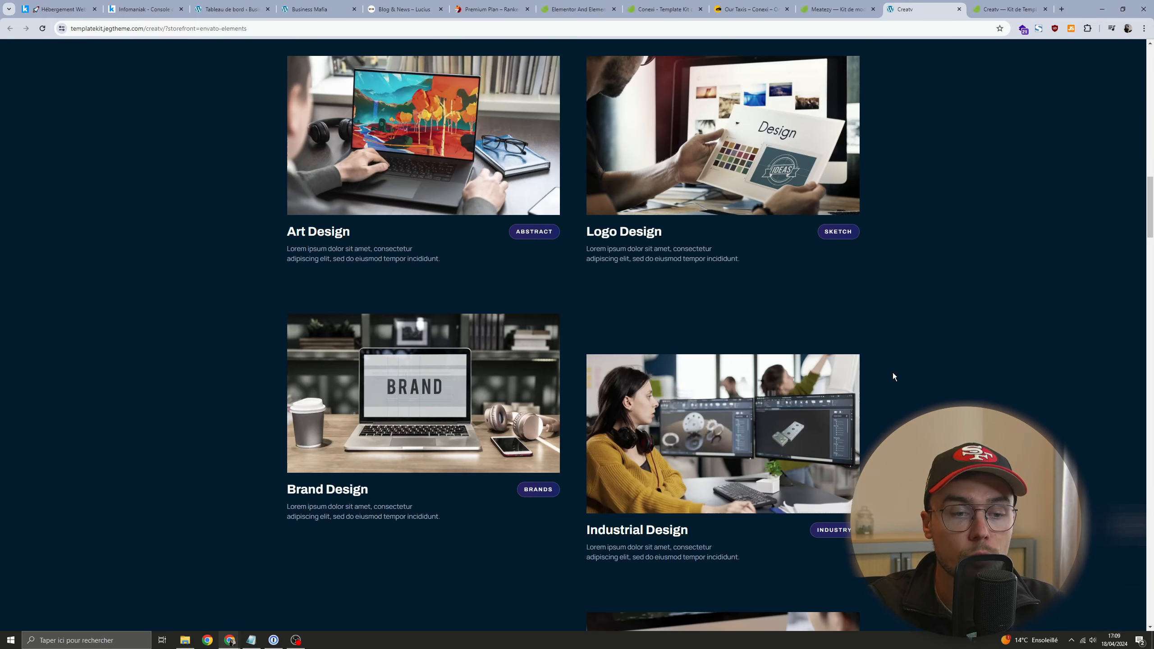
{"action": "scroll", "coordinate": [877, 364], "scroll_direction": "down", "scroll_amount": 3}
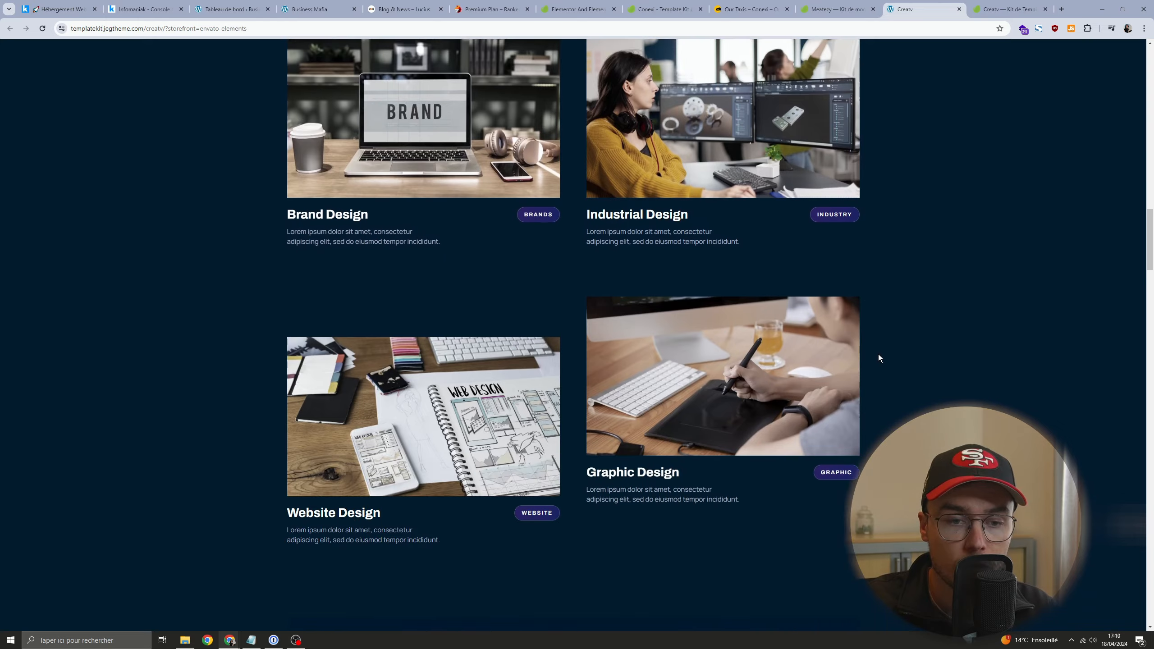
{"action": "key", "text": "Home"}
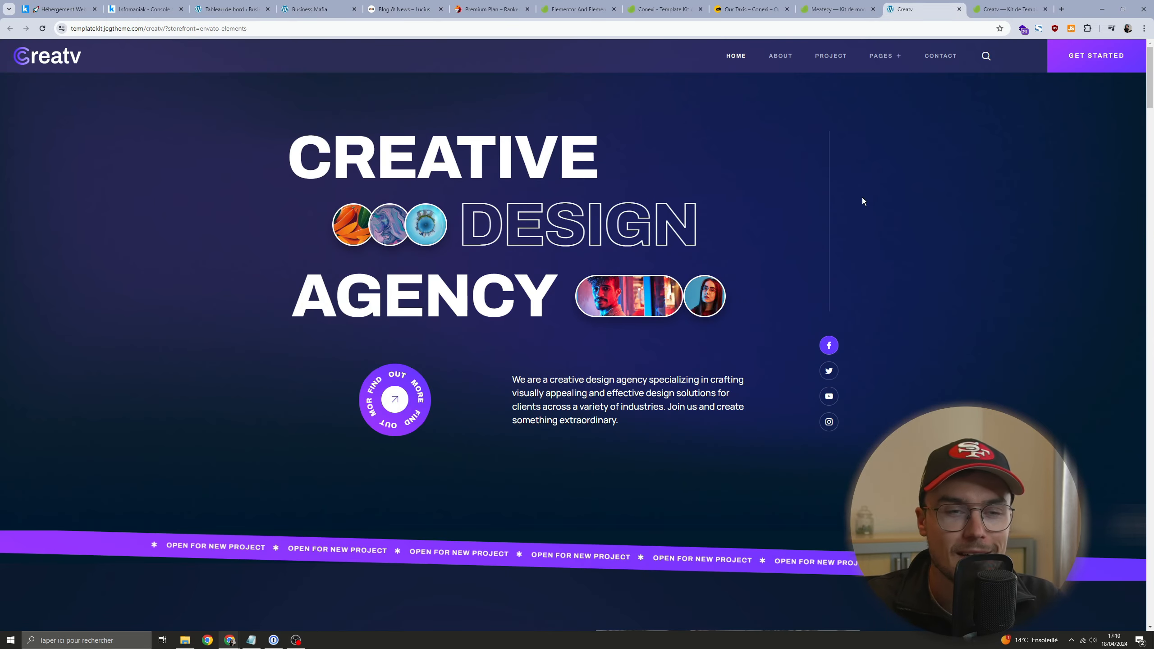
{"action": "scroll", "coordinate": [863, 199], "scroll_direction": "down", "scroll_amount": 13}
Step: Look at the Our Taxis page of the Conexi preview, and close the Conexi preview, the Meatezy page and both Creatv tabs
{"action": "left_click", "coordinate": [750, 9]}
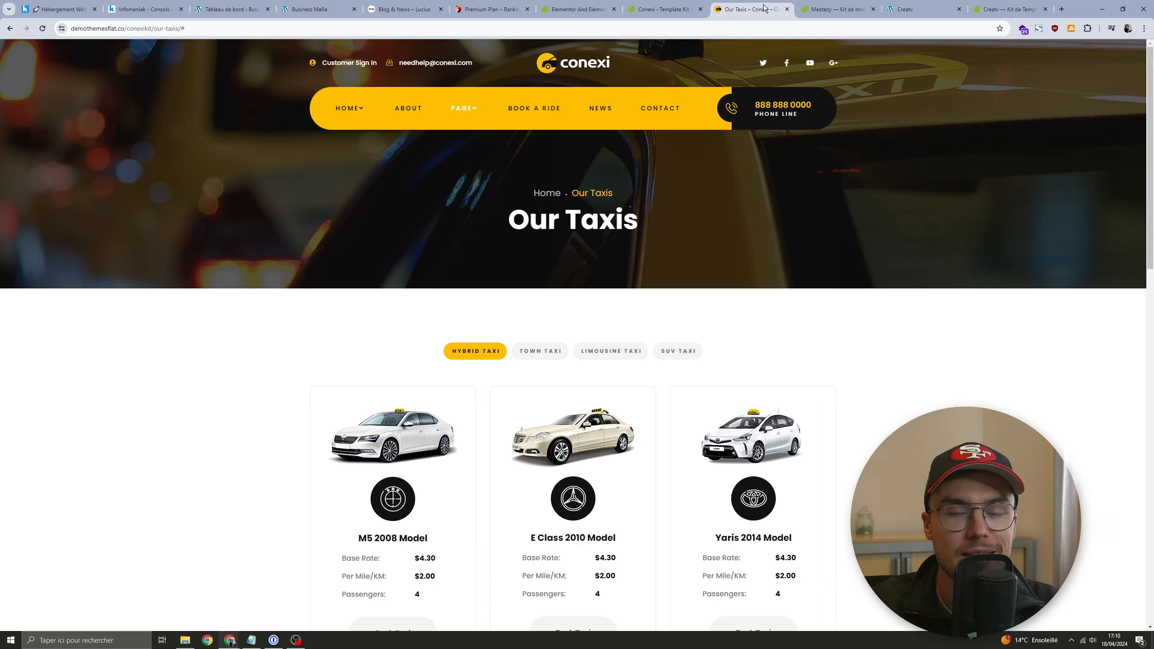
{"action": "scroll", "coordinate": [541, 346], "scroll_direction": "up", "scroll_amount": 1}
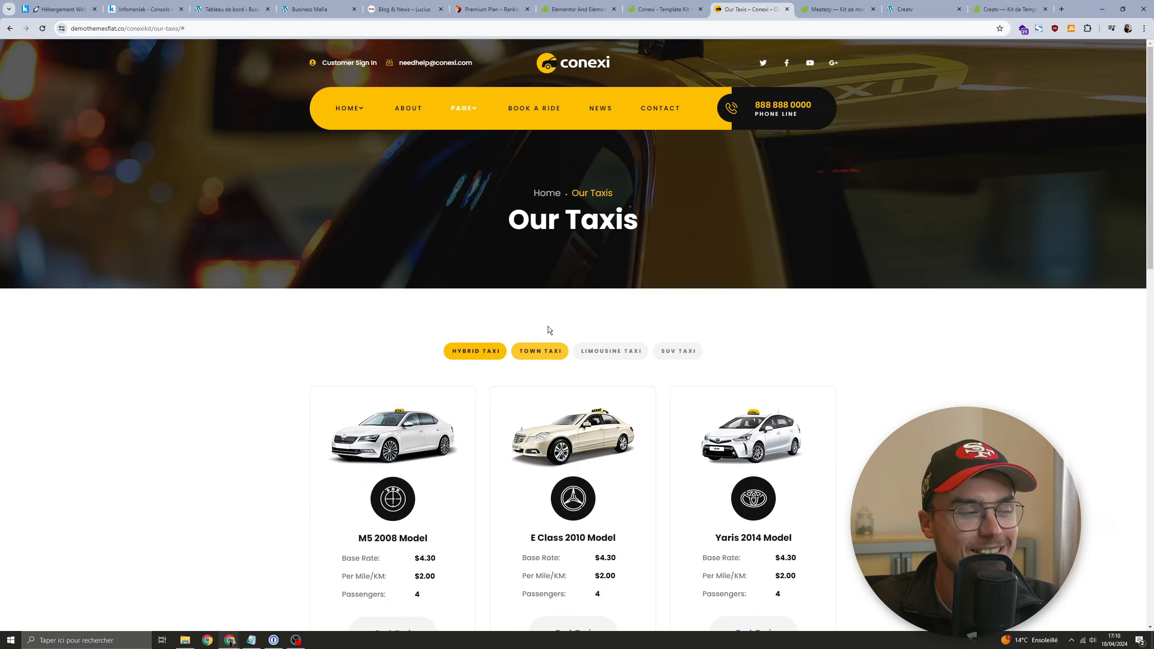
{"action": "left_click", "coordinate": [787, 9]}
{"action": "left_click", "coordinate": [786, 9]}
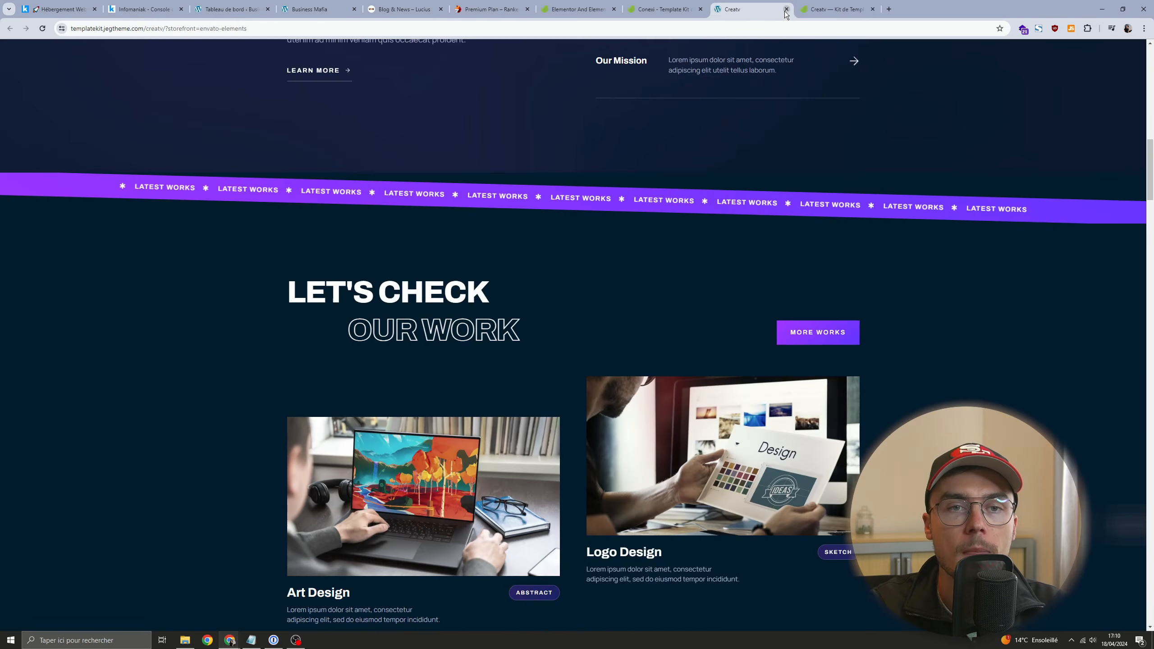
{"action": "left_click", "coordinate": [786, 9]}
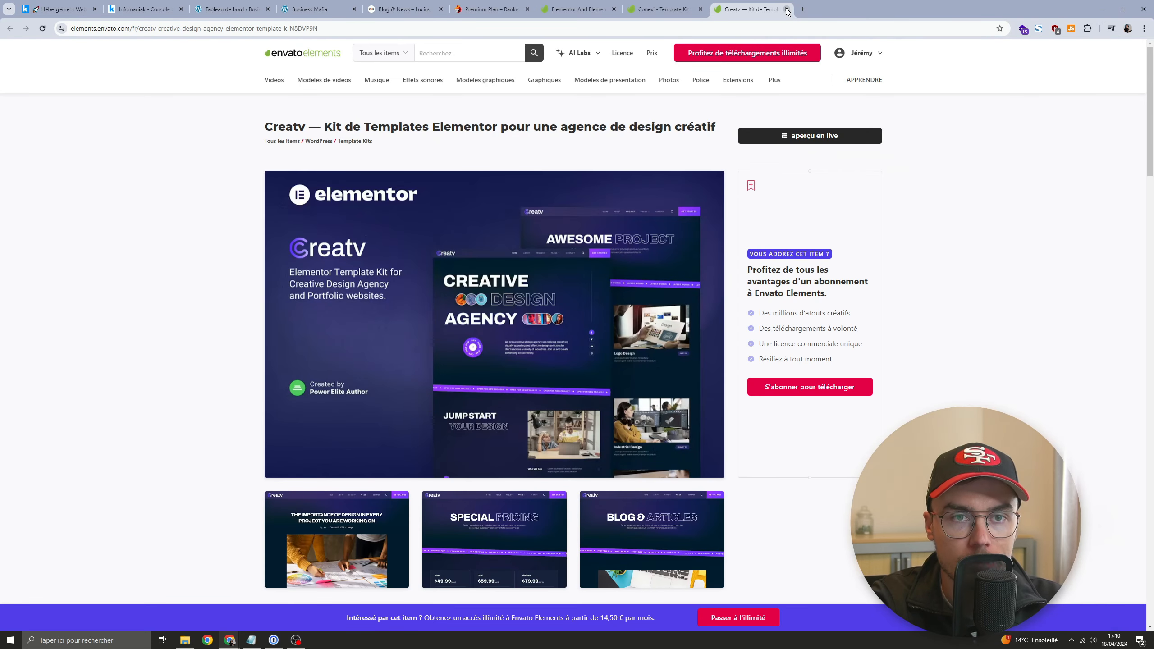
{"action": "left_click", "coordinate": [786, 9]}
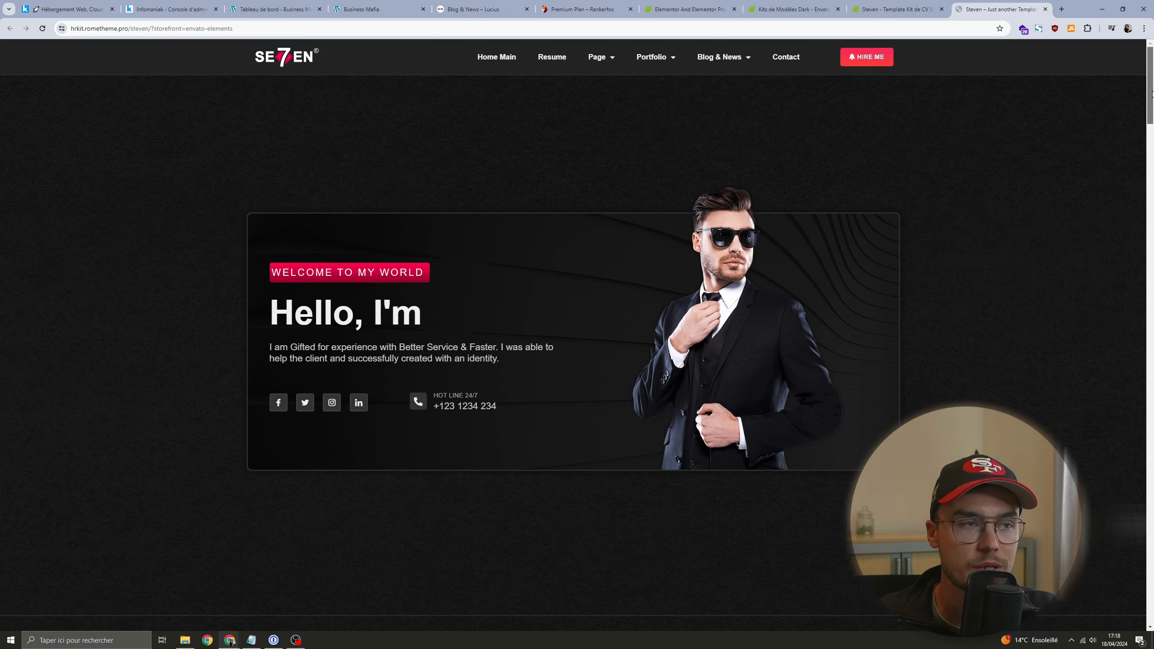
Step: Examine the Steven kit's preview, covering the services cards, the action buttons and the education section
{"action": "left_click_drag", "start_coordinate": [1152, 94], "coordinate": [1151, 229]}
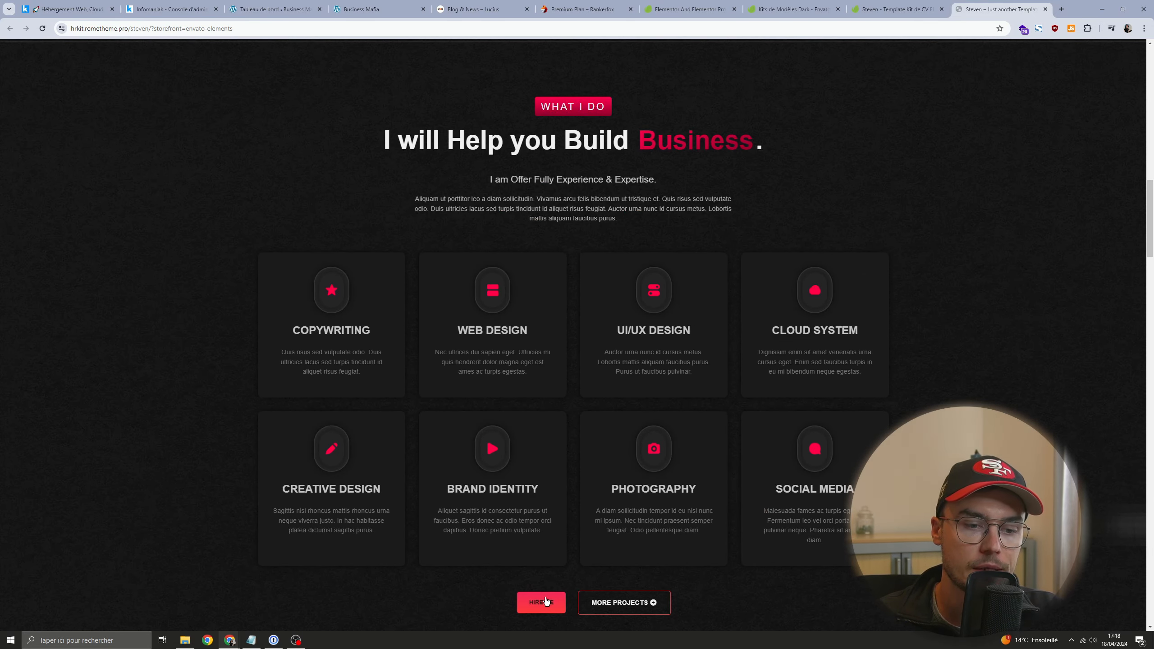
{"action": "scroll", "coordinate": [546, 601], "scroll_direction": "down", "scroll_amount": 6}
{"action": "left_click_drag", "start_coordinate": [577, 332], "coordinate": [613, 333]}
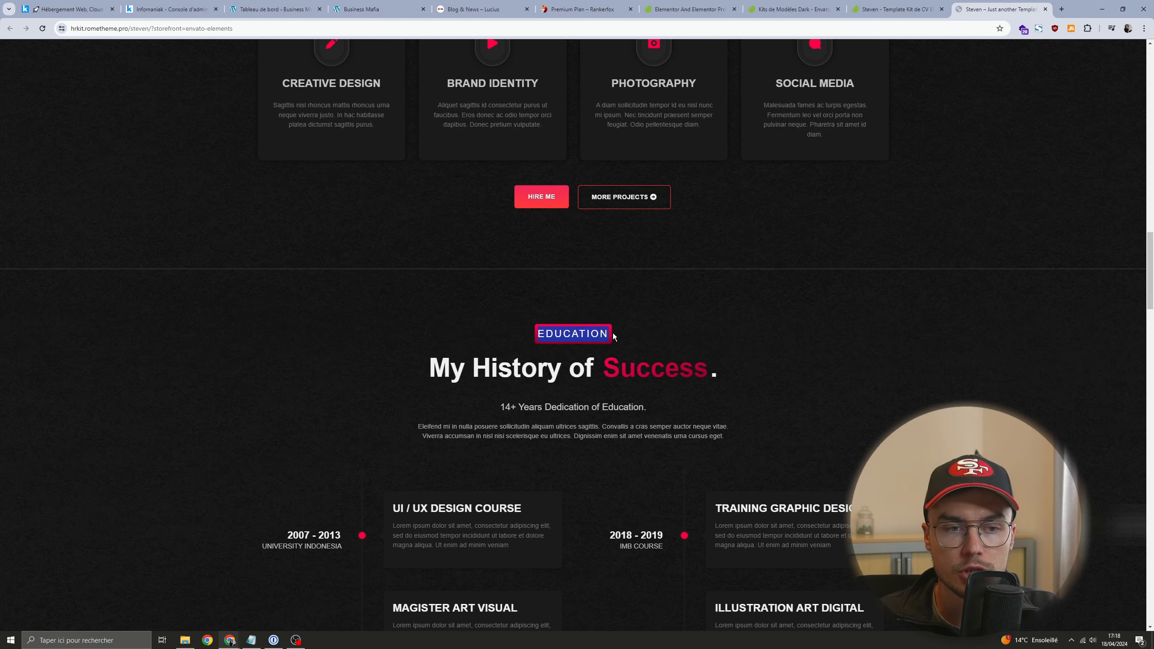
{"action": "left_click", "coordinate": [590, 331]}
{"action": "scroll", "coordinate": [572, 328], "scroll_direction": "down", "scroll_amount": 5}
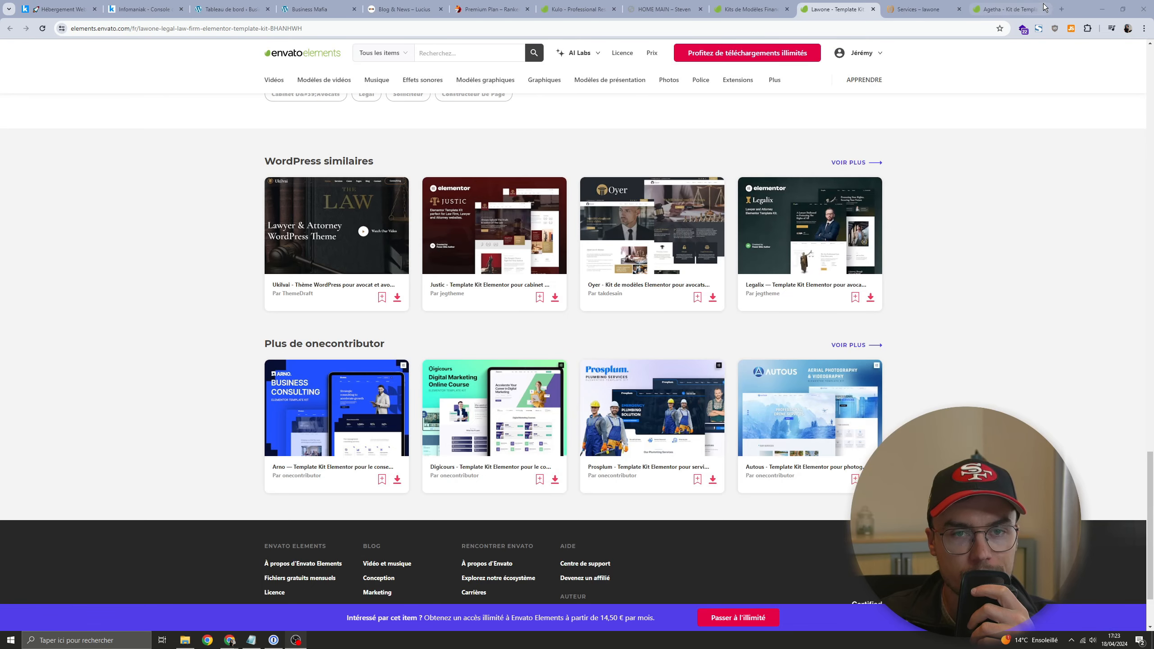
Step: Open the home page of the Lawone preview, dismiss the newsletter popup and inspect the hero section
{"action": "left_click", "coordinate": [919, 9]}
{"action": "left_click", "coordinate": [538, 67]}
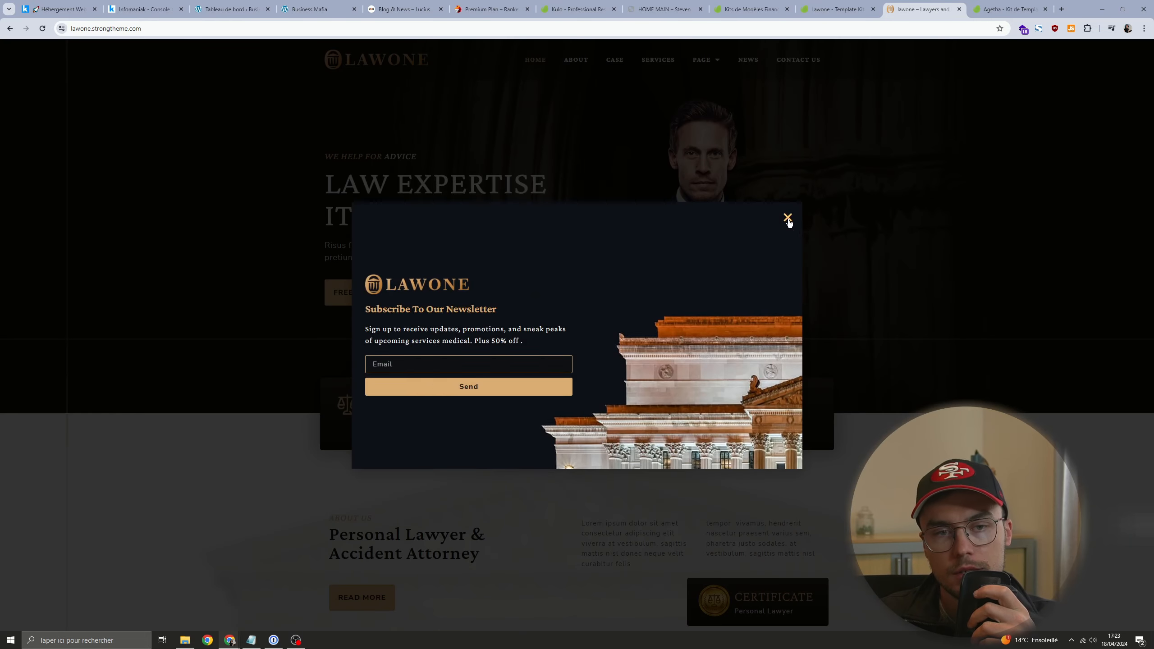
{"action": "left_click", "coordinate": [787, 221]}
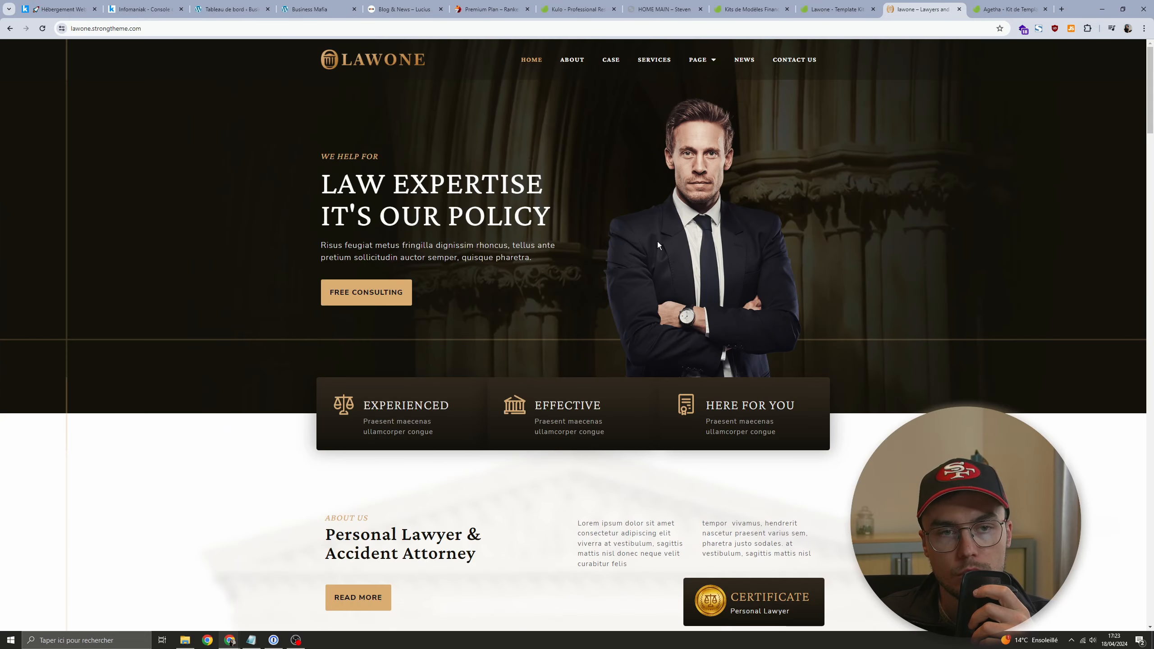
{"action": "left_click_drag", "start_coordinate": [661, 242], "coordinate": [797, 328]}
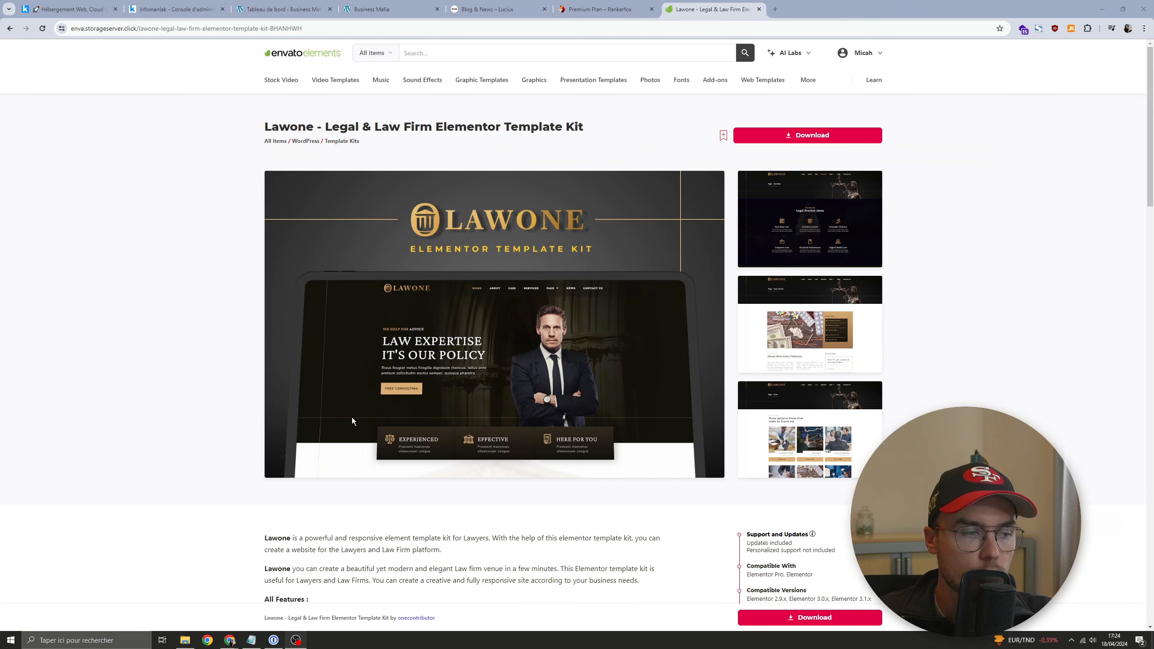
Step: Download the Lawone template kit and, in the WordPress dashboard, open a page of the Éléments section
{"action": "left_click", "coordinate": [797, 134]}
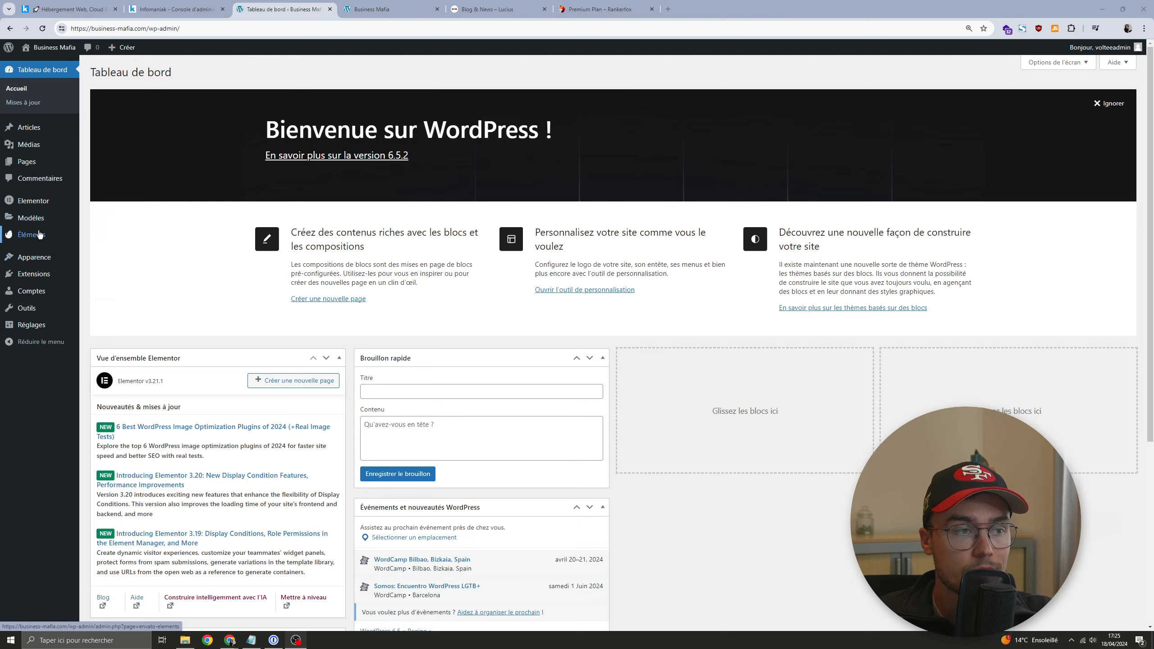
{"action": "mouse_move", "coordinate": [40, 234]}
{"action": "left_click", "coordinate": [105, 292]}
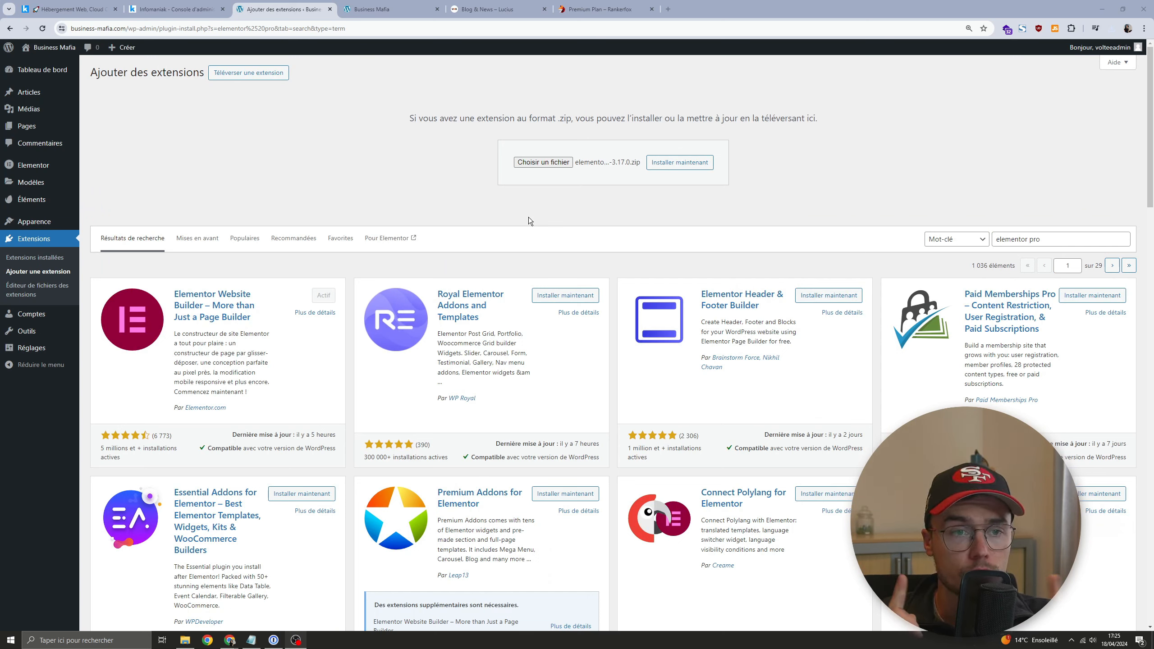
Step: Install the uploaded elementor-pro-3.17.0.zip extension and activate it
{"action": "left_click", "coordinate": [676, 163]}
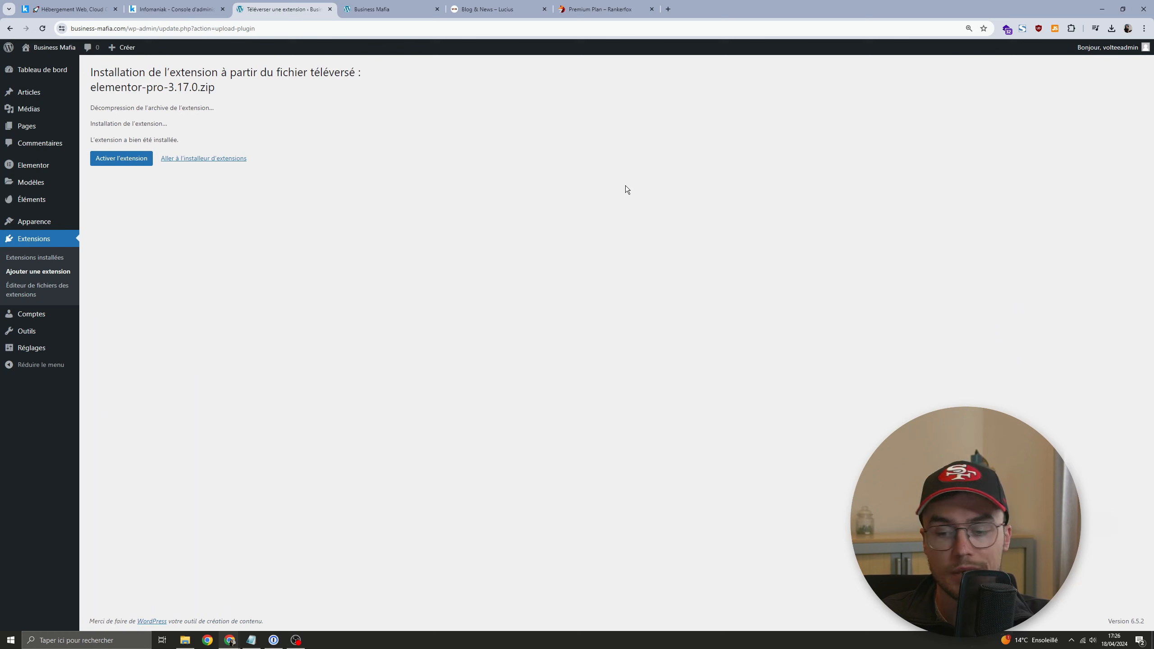
{"action": "left_click", "coordinate": [117, 159]}
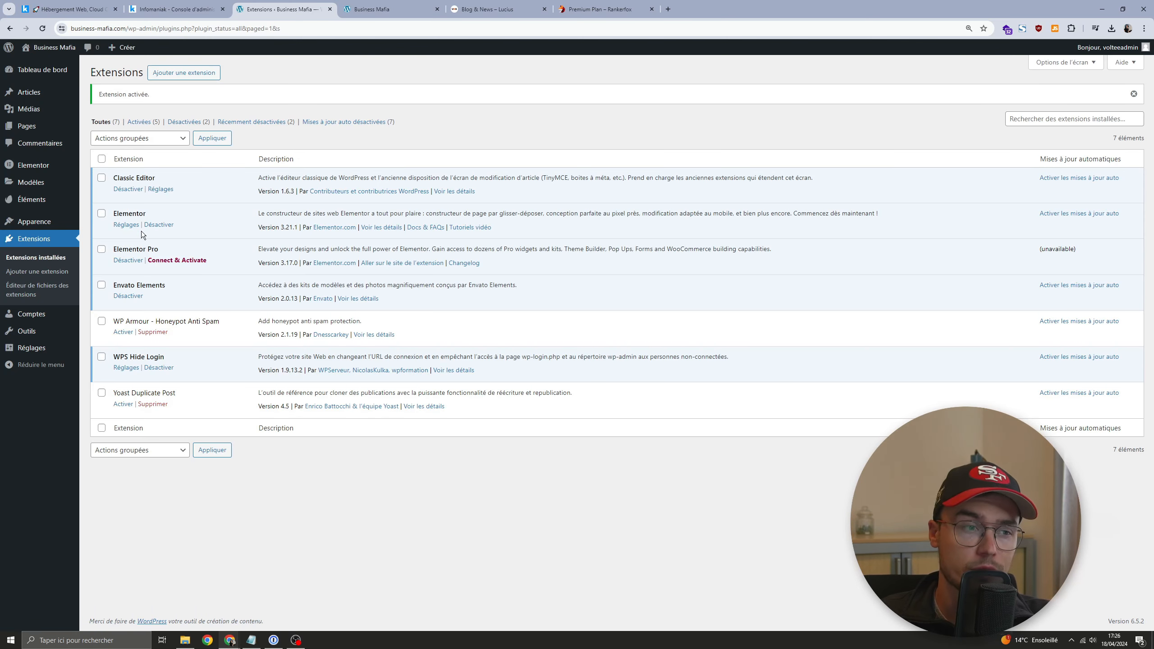
{"action": "left_click_drag", "start_coordinate": [122, 249], "coordinate": [166, 268]}
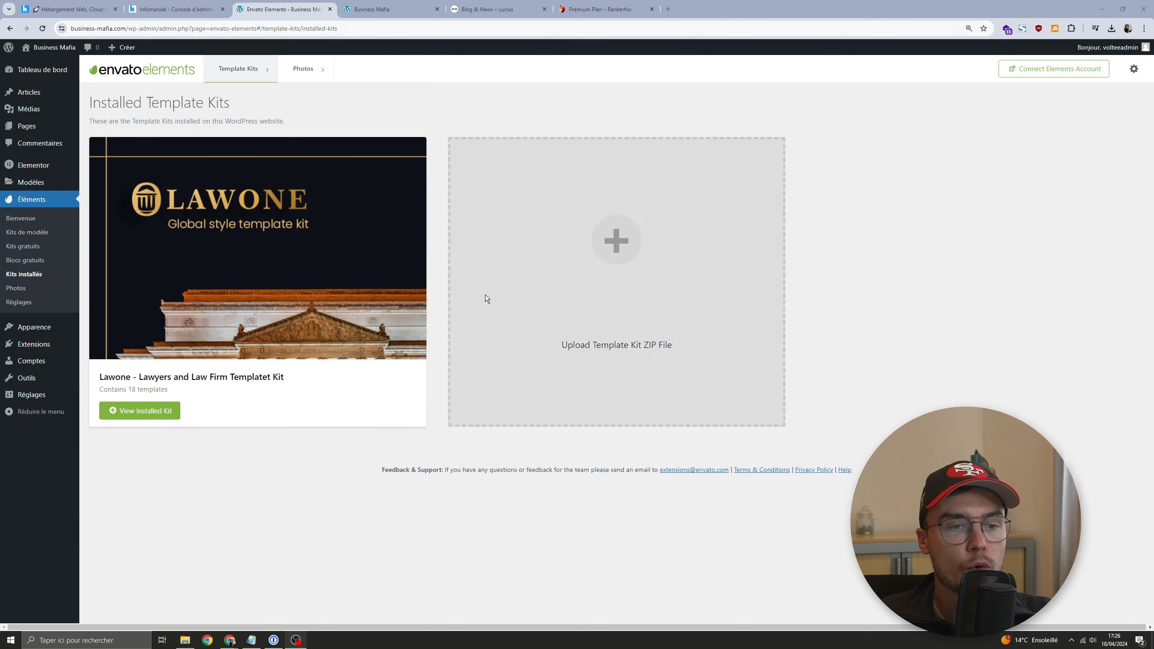
Step: Open the installed Lawone kit, import its Global Kit Styles, and check the Business Mafia front page before closing its tab
{"action": "left_click", "coordinate": [269, 258]}
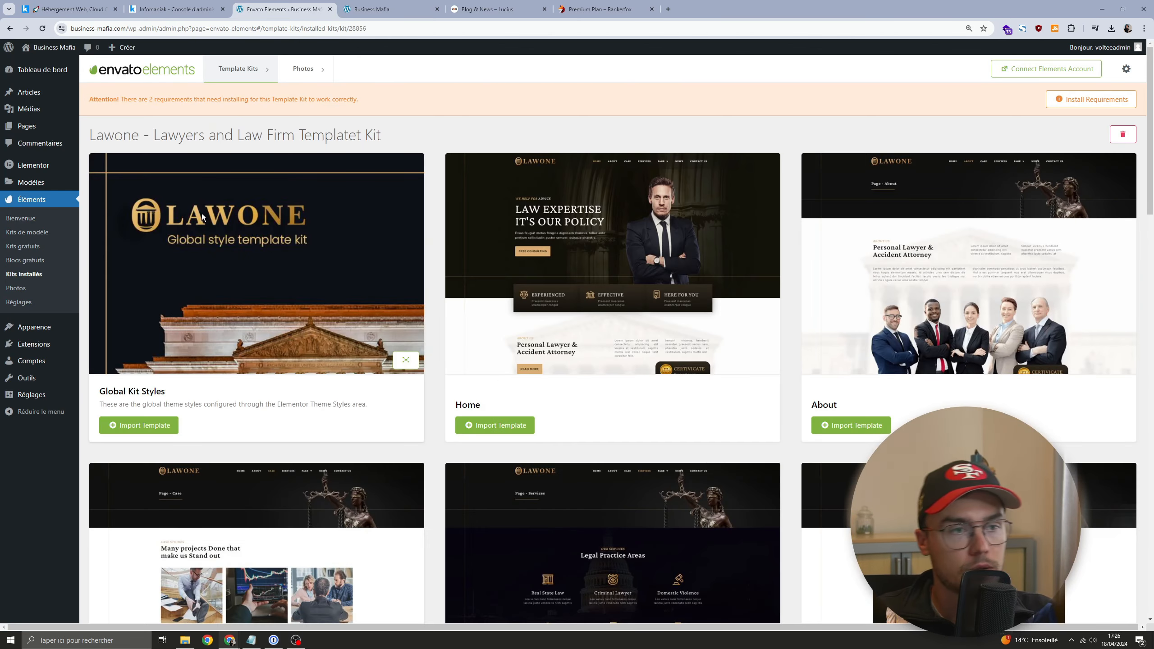
{"action": "left_click", "coordinate": [142, 428]}
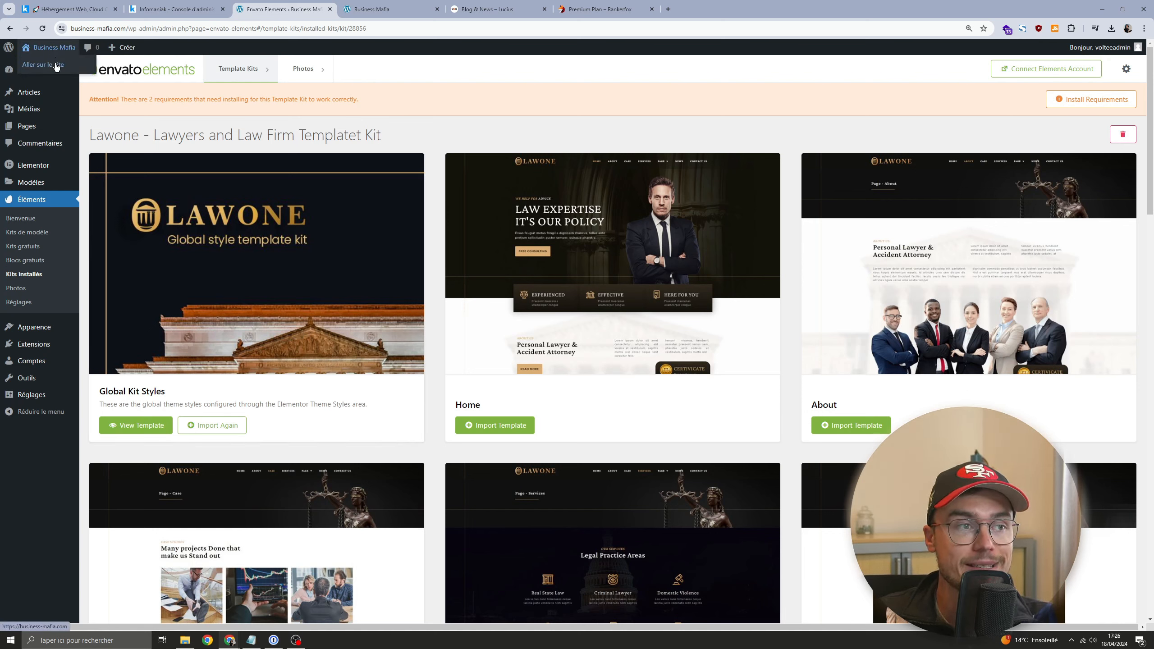
{"action": "middle_click", "coordinate": [54, 64]}
{"action": "left_click", "coordinate": [389, 9]}
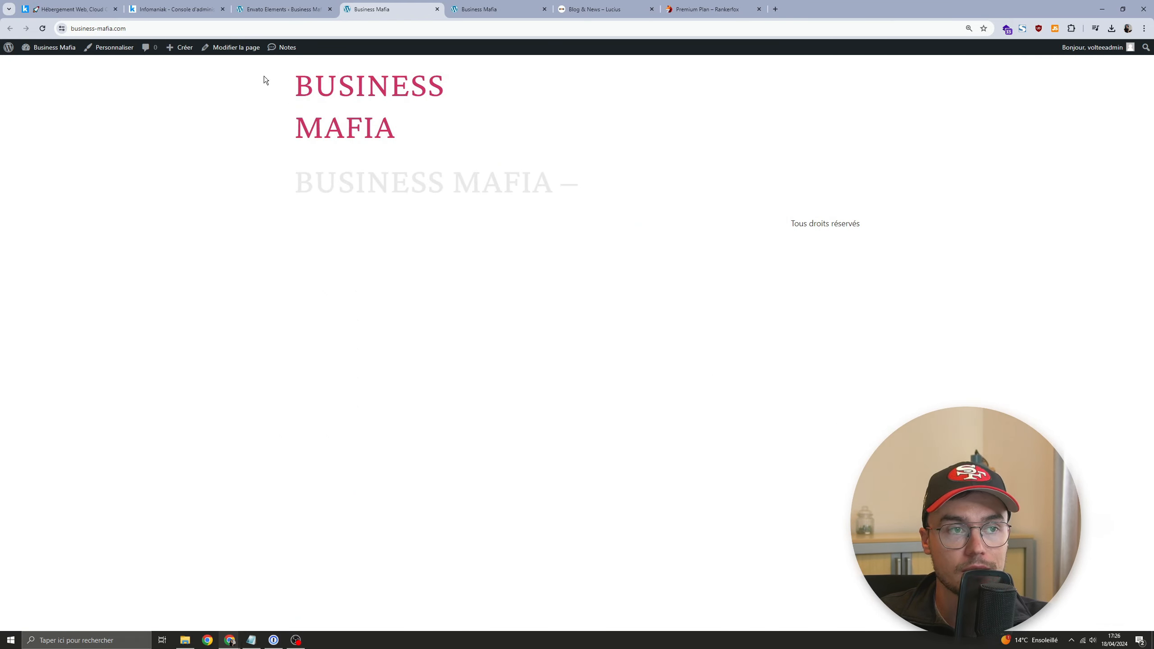
{"action": "left_click", "coordinate": [438, 9]}
Step: Import the Home, Services and Testimonial templates from the Lawone kit
{"action": "scroll", "coordinate": [682, 368], "scroll_direction": "down", "scroll_amount": 3}
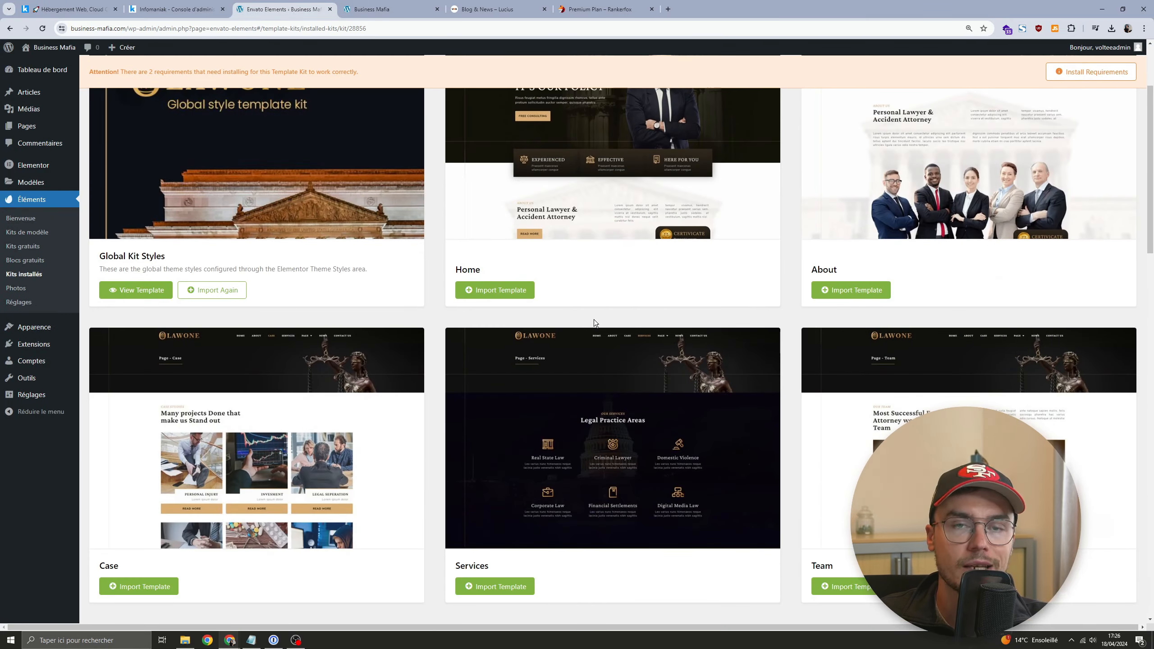
{"action": "left_click", "coordinate": [477, 293]}
{"action": "scroll", "coordinate": [469, 369], "scroll_direction": "down", "scroll_amount": 4}
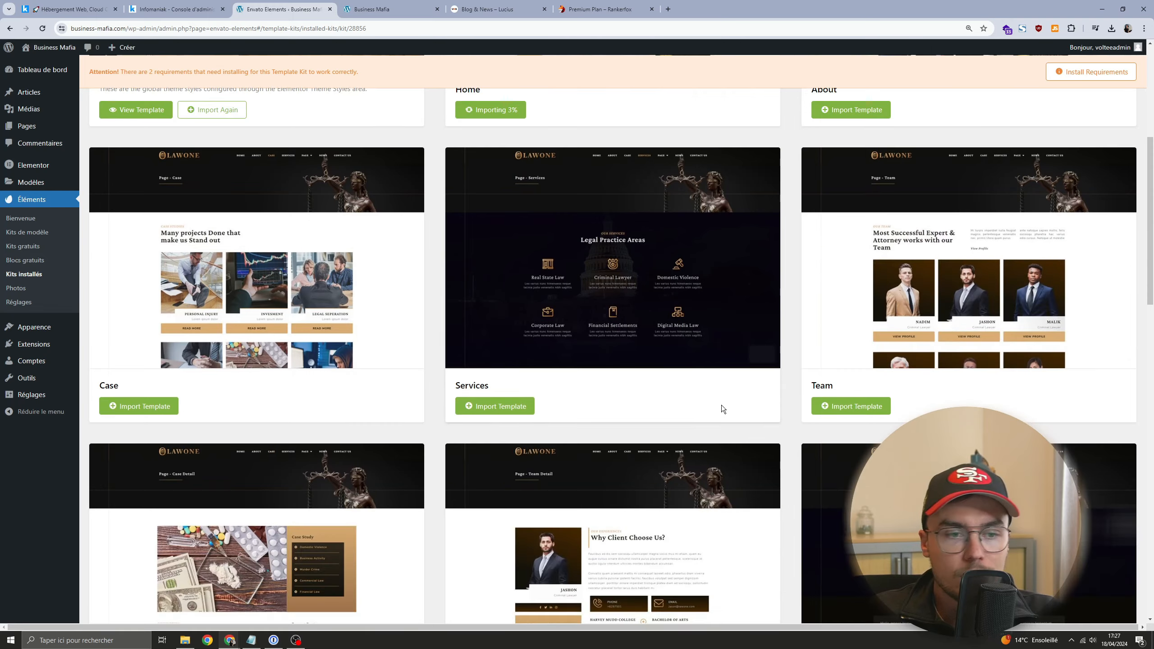
{"action": "left_click", "coordinate": [496, 409]}
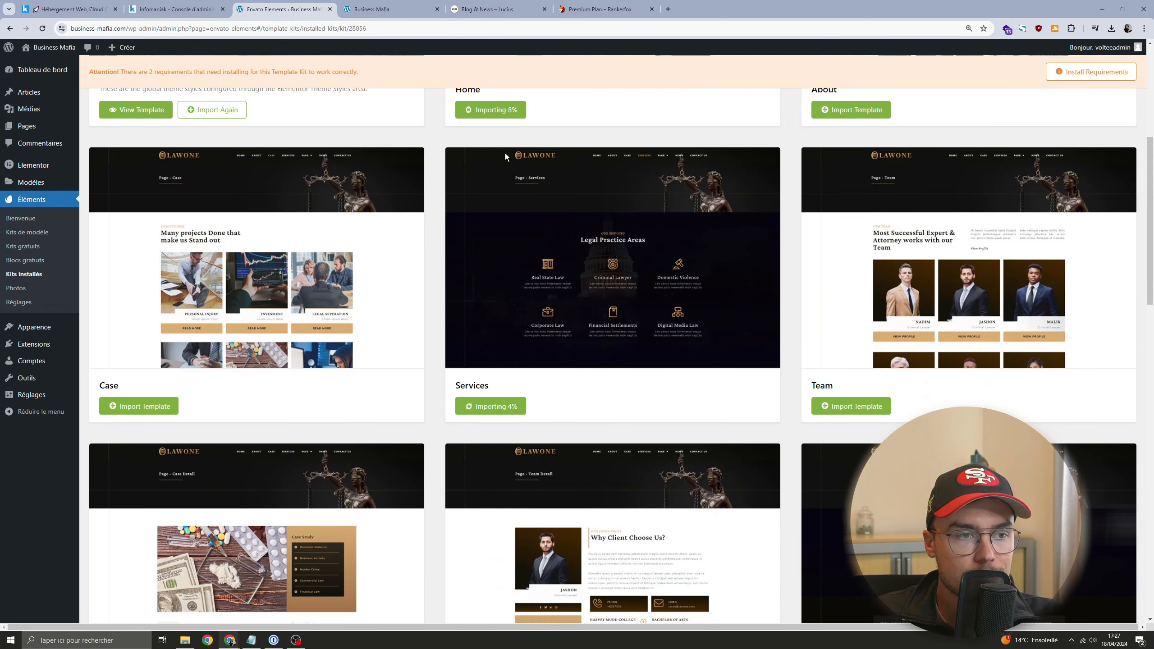
{"action": "scroll", "coordinate": [669, 372], "scroll_direction": "down", "scroll_amount": 4}
{"action": "scroll", "coordinate": [946, 341], "scroll_direction": "down", "scroll_amount": 1}
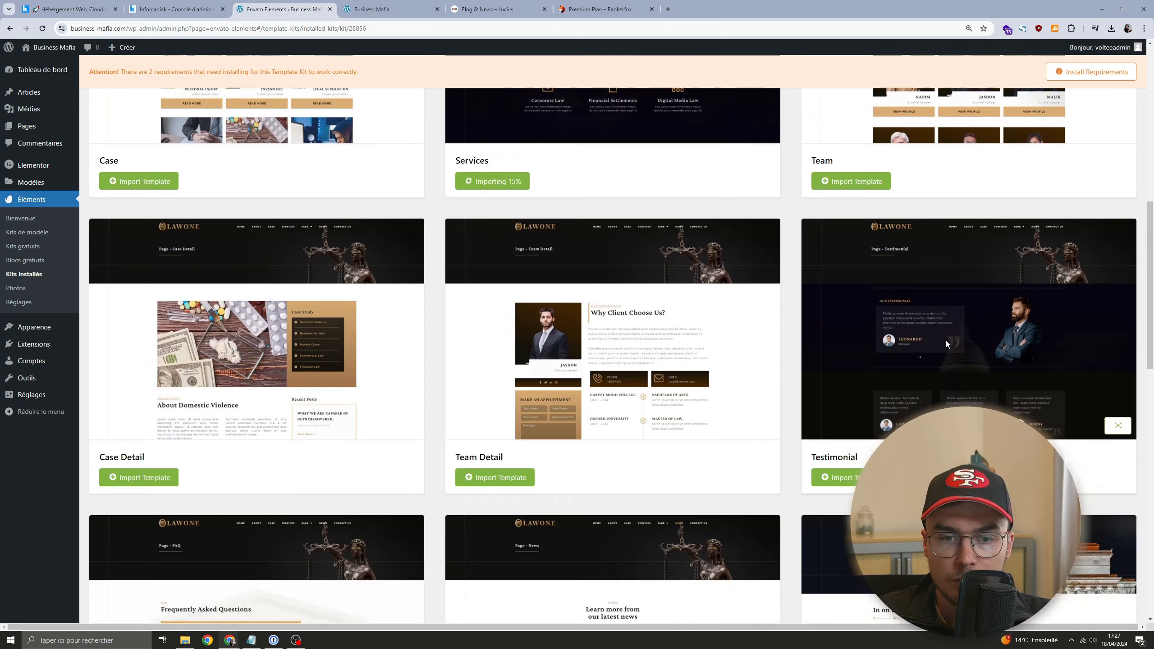
{"action": "left_click", "coordinate": [844, 477]}
Step: Import the Header and Footer templates from the Lawone kit
{"action": "scroll", "coordinate": [785, 455], "scroll_direction": "down", "scroll_amount": 5}
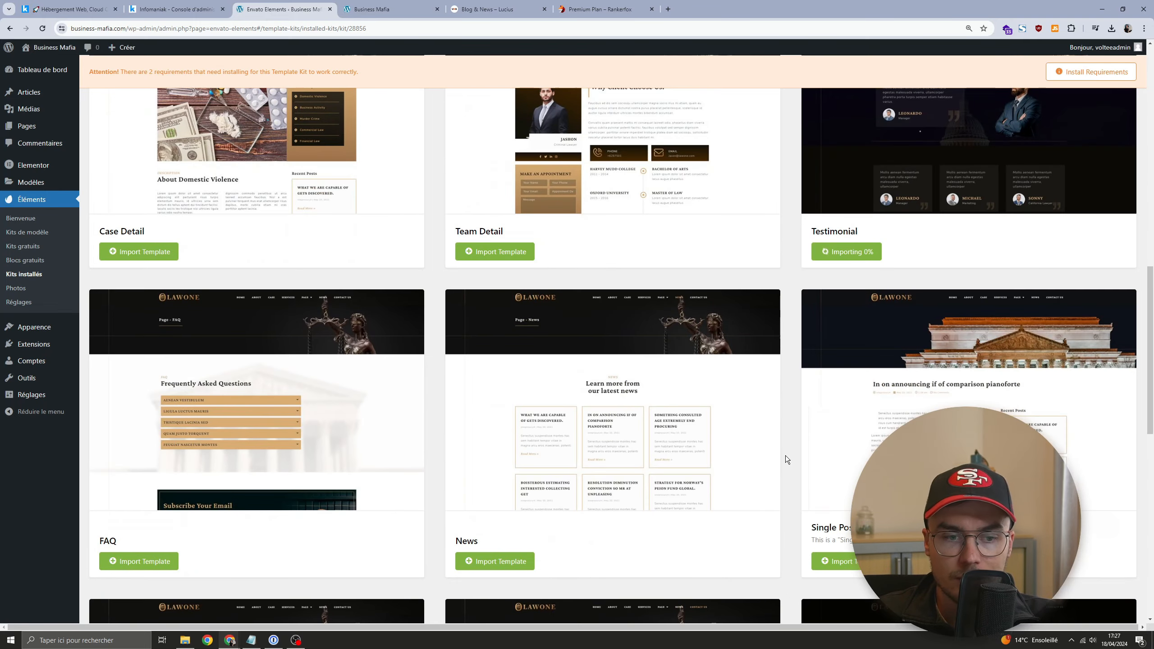
{"action": "scroll", "coordinate": [786, 456], "scroll_direction": "down", "scroll_amount": 12}
{"action": "scroll", "coordinate": [862, 319], "scroll_direction": "up", "scroll_amount": 4}
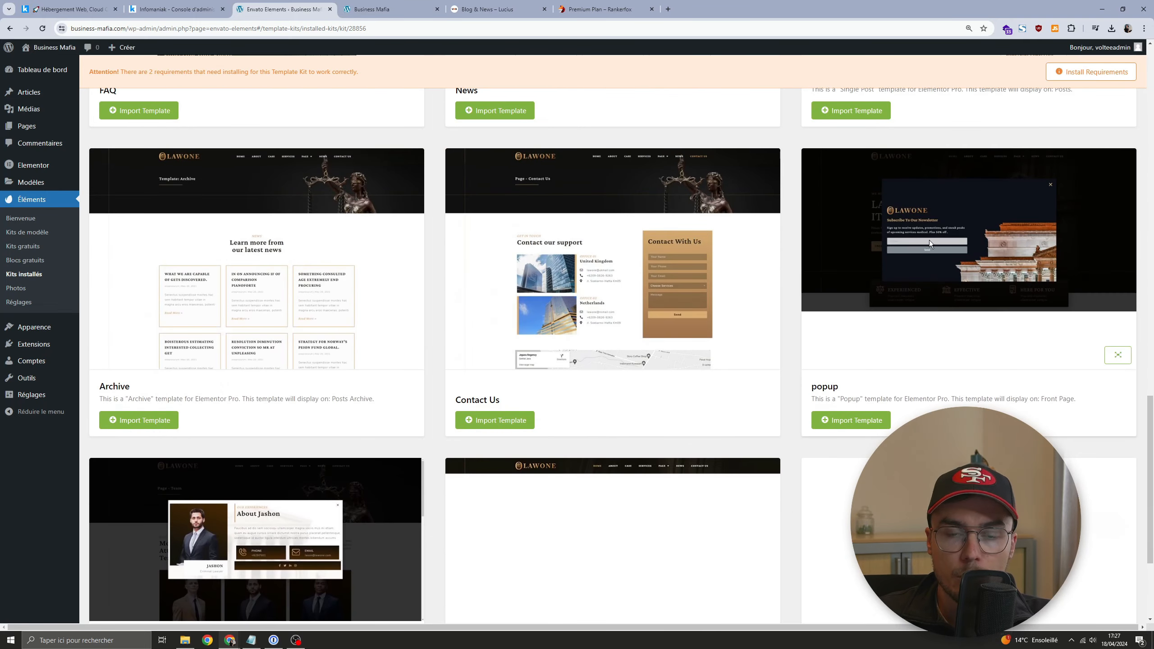
{"action": "scroll", "coordinate": [400, 369], "scroll_direction": "down", "scroll_amount": 1}
{"action": "scroll", "coordinate": [429, 371], "scroll_direction": "down", "scroll_amount": 3}
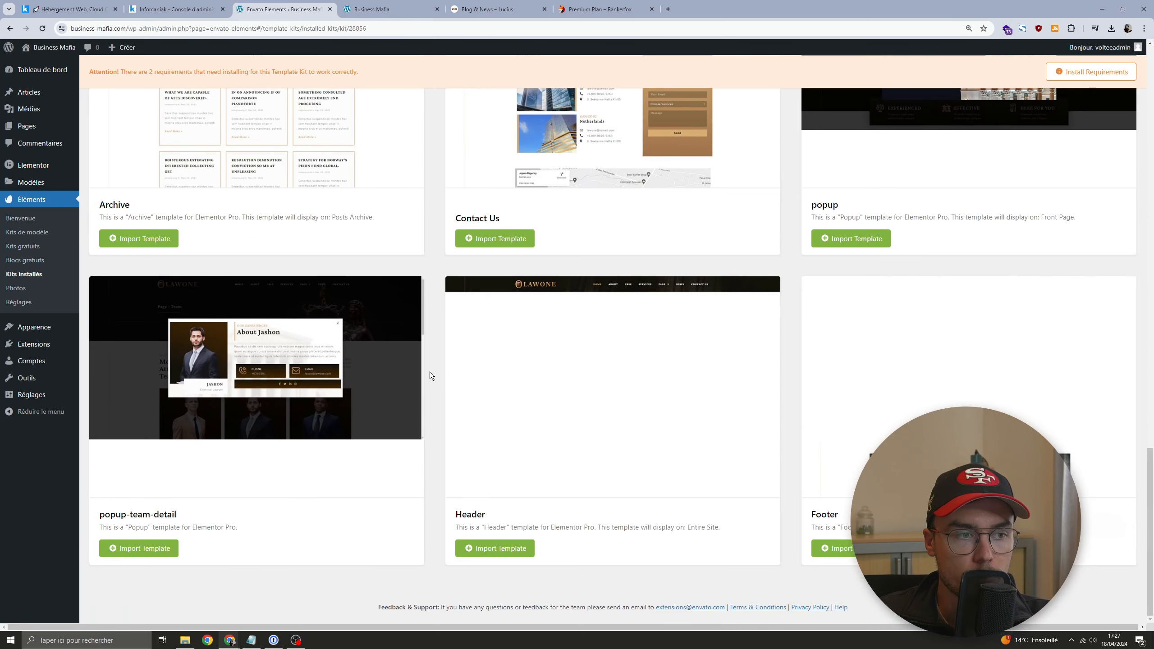
{"action": "left_click", "coordinate": [500, 548]}
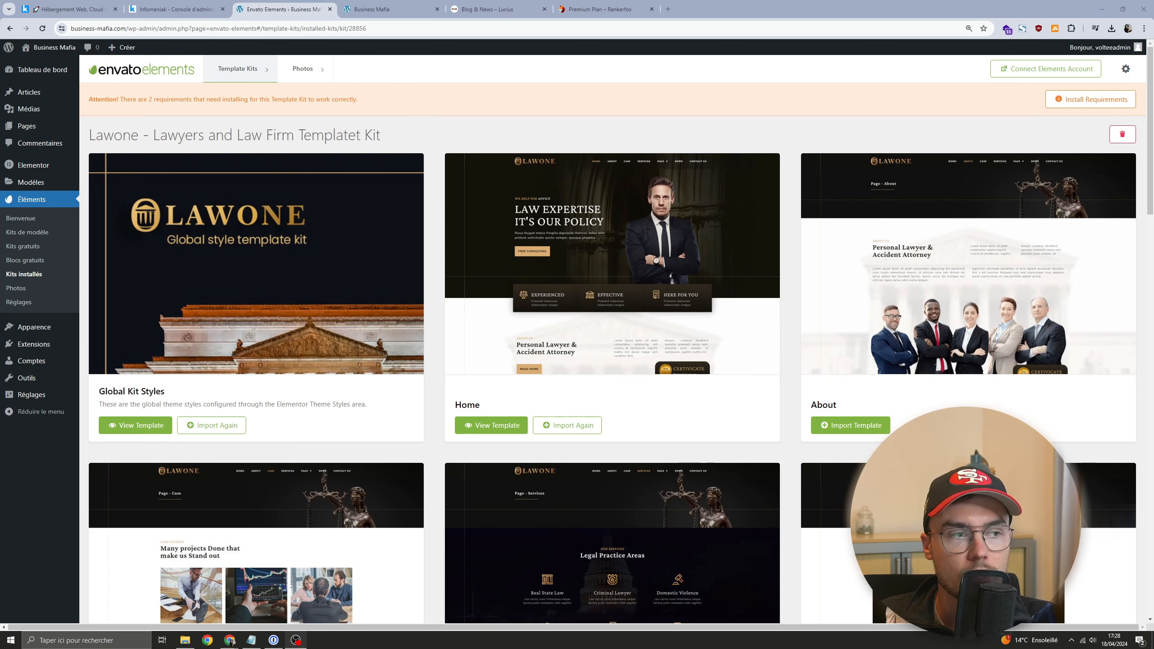
Step: From the site's pages list, open the Business Mafia home page and start editing it with Elementor
{"action": "scroll", "coordinate": [64, 160], "scroll_direction": "down", "scroll_amount": 15}
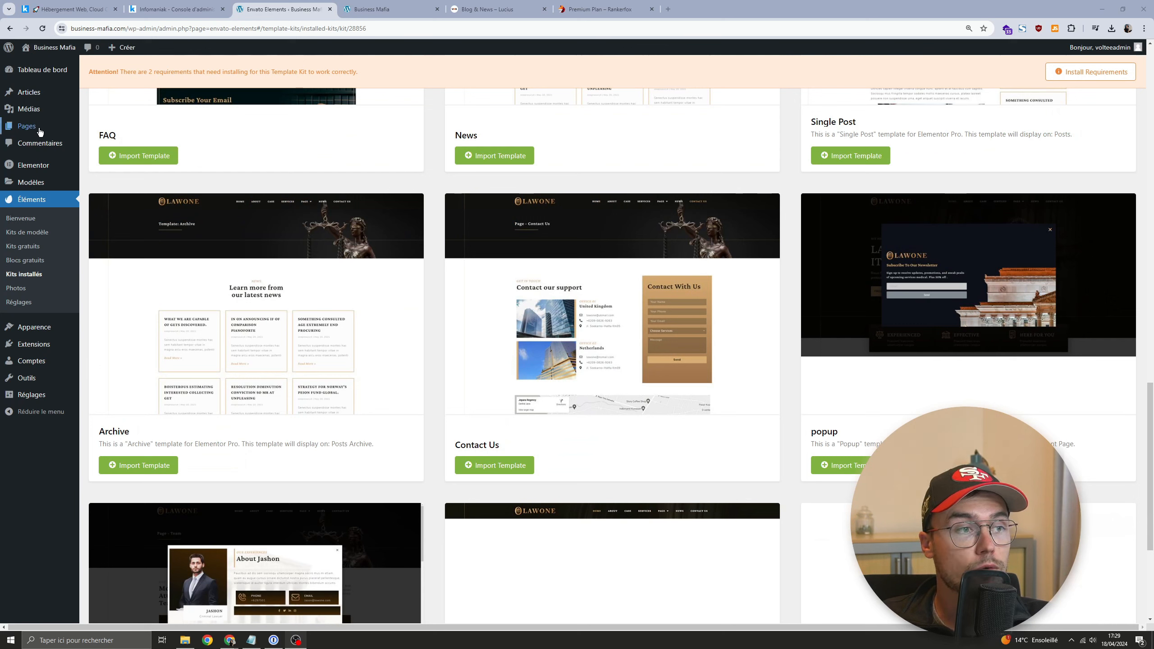
{"action": "mouse_move", "coordinate": [45, 125]}
{"action": "left_click", "coordinate": [92, 128]}
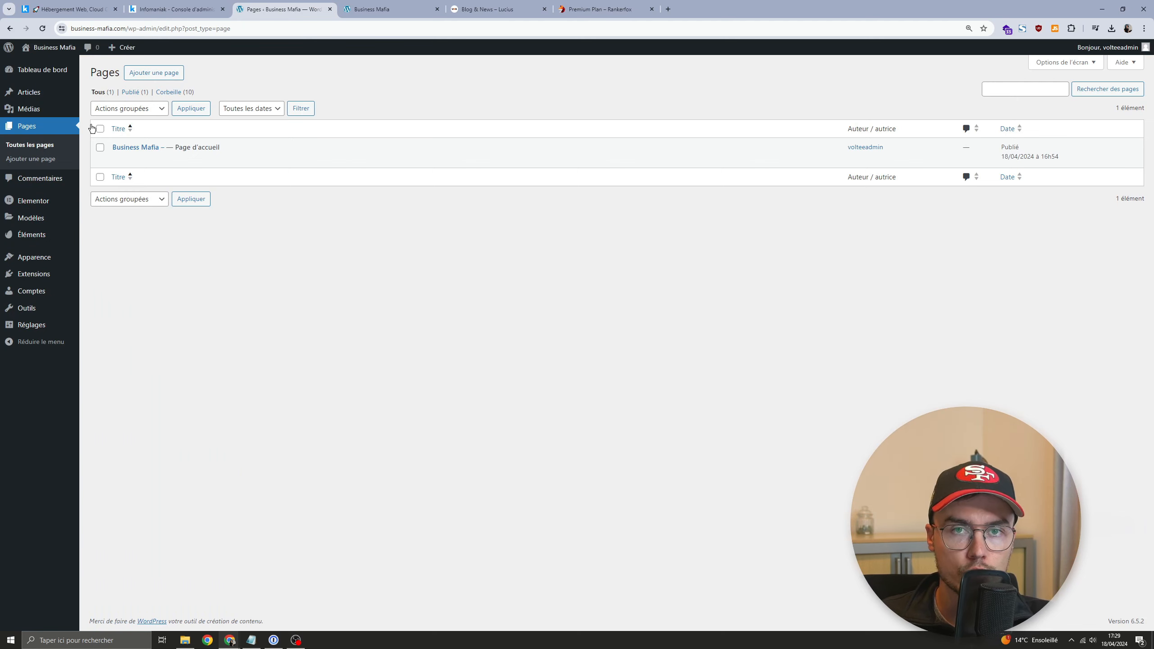
{"action": "mouse_move", "coordinate": [114, 139]}
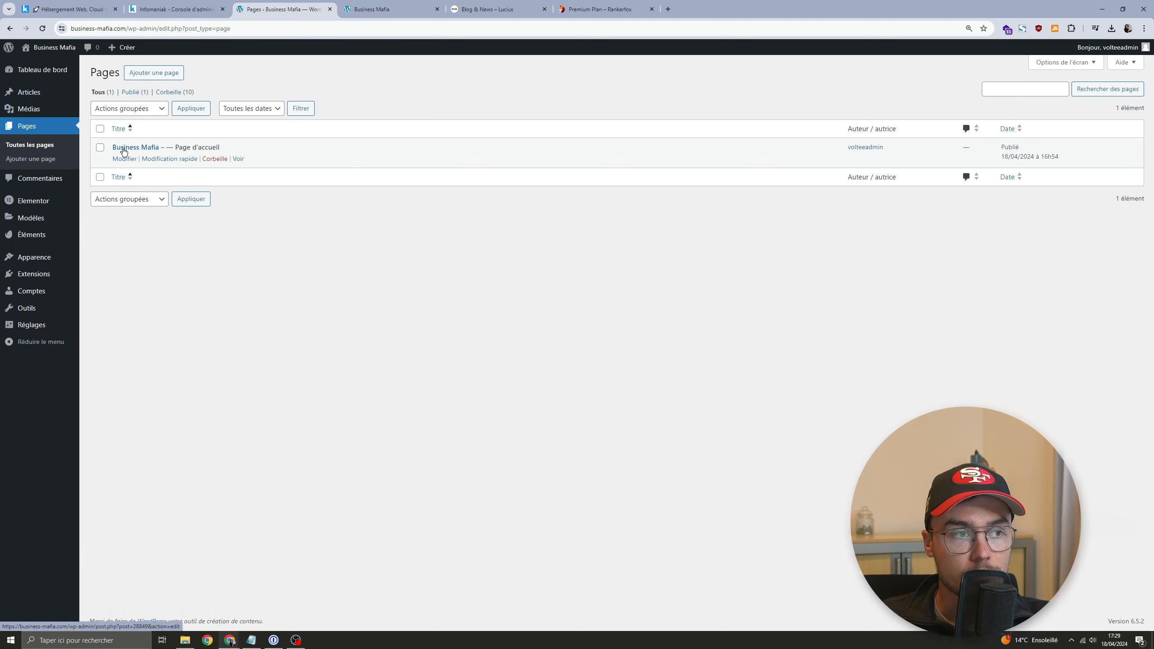
{"action": "left_click", "coordinate": [123, 151]}
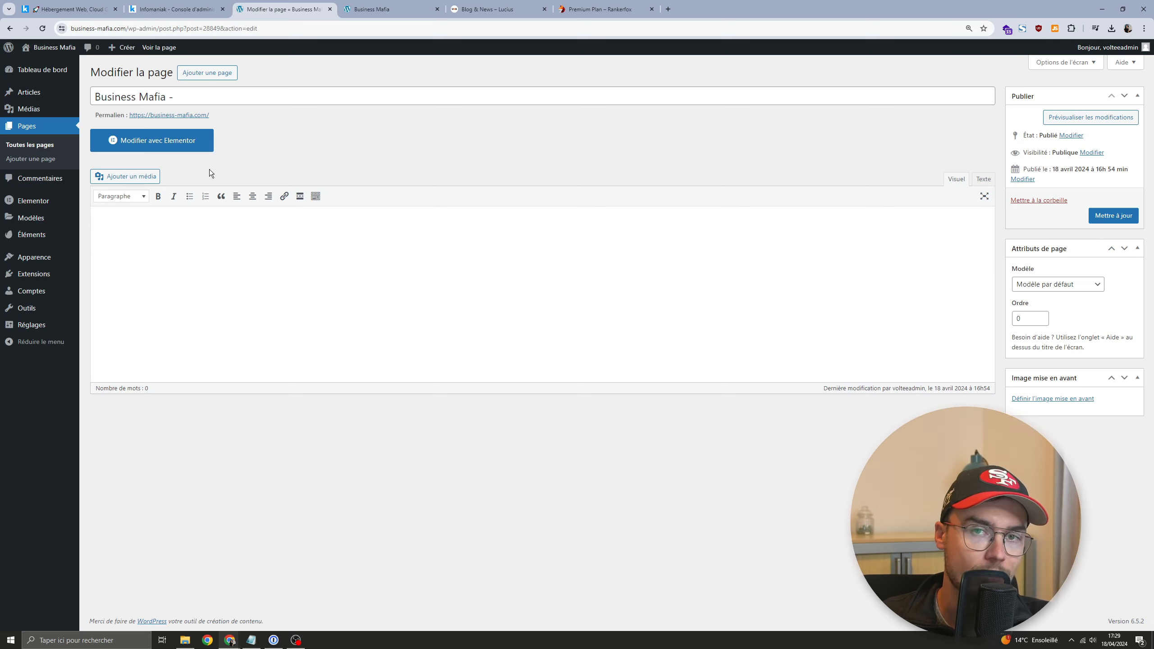
{"action": "left_click", "coordinate": [157, 139]}
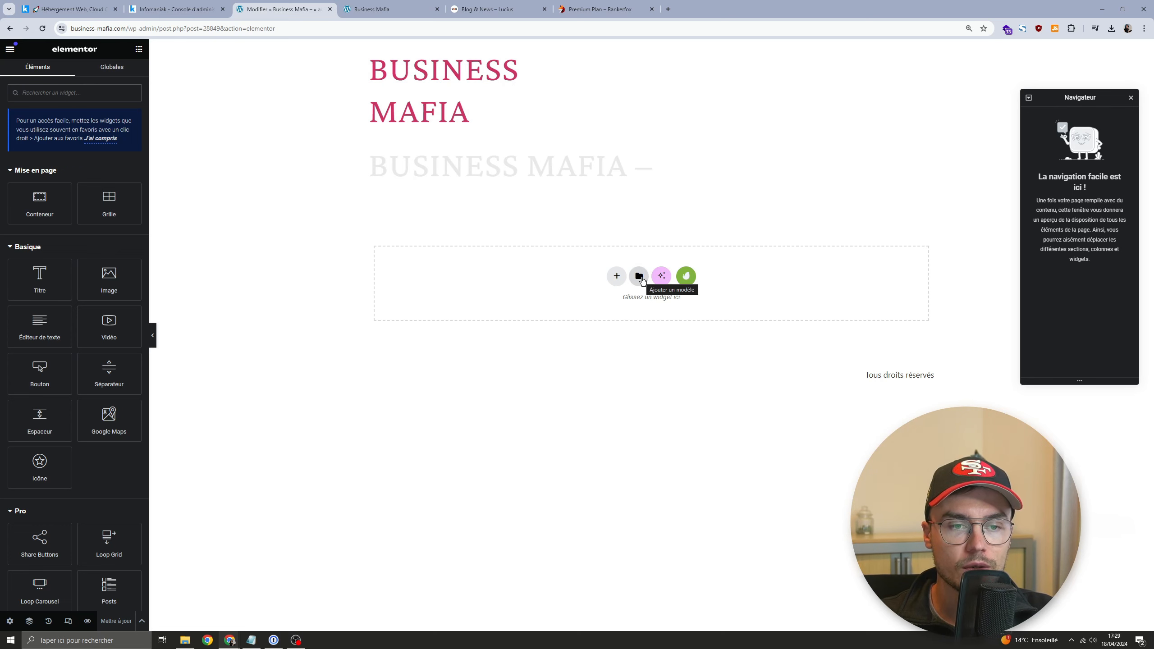
Step: Look at the saved Elementor templates list in the WordPress dashboard, and return to the page's Elementor editor
{"action": "key", "text": "ctrl+Tab"}
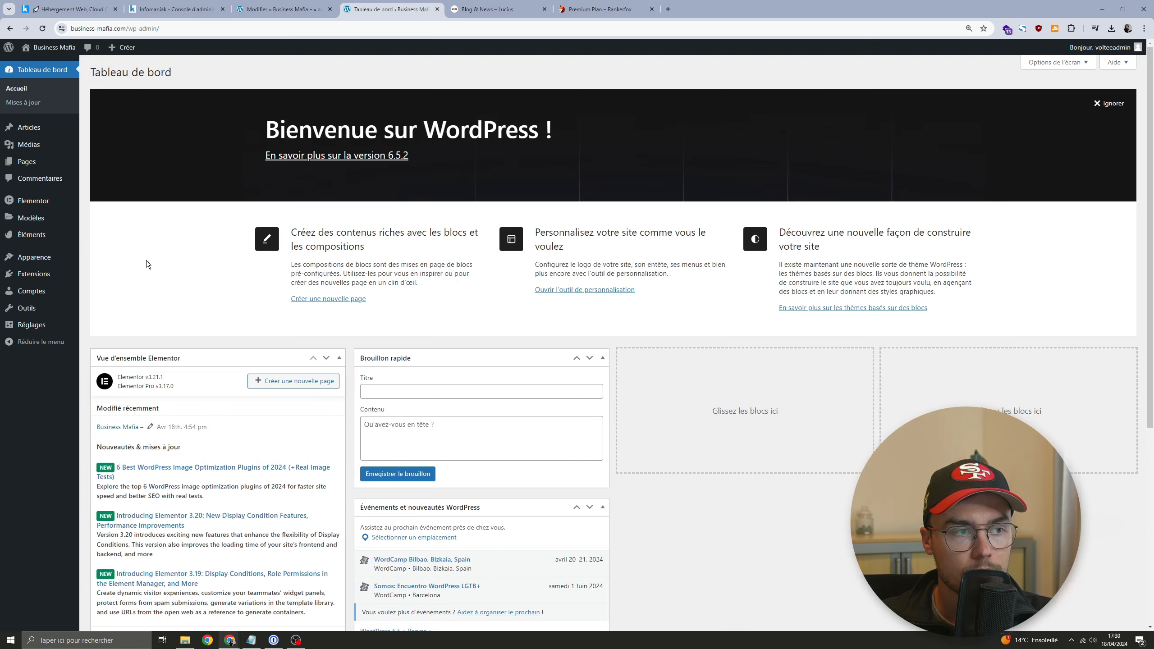
{"action": "mouse_move", "coordinate": [46, 201]}
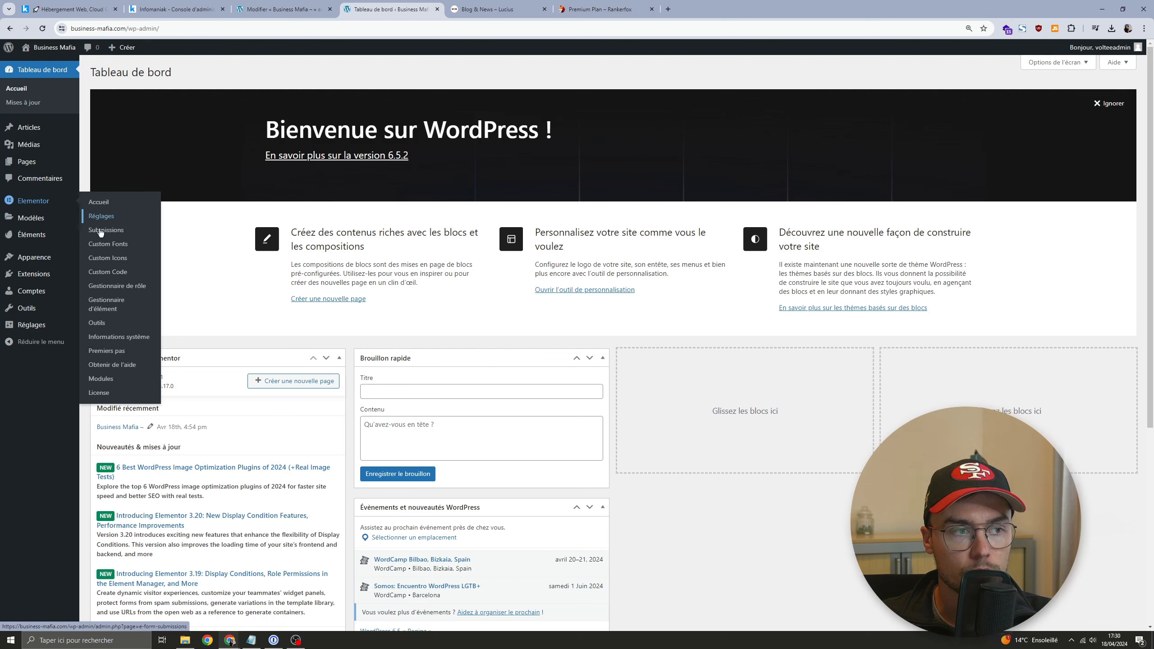
{"action": "mouse_move", "coordinate": [29, 221]}
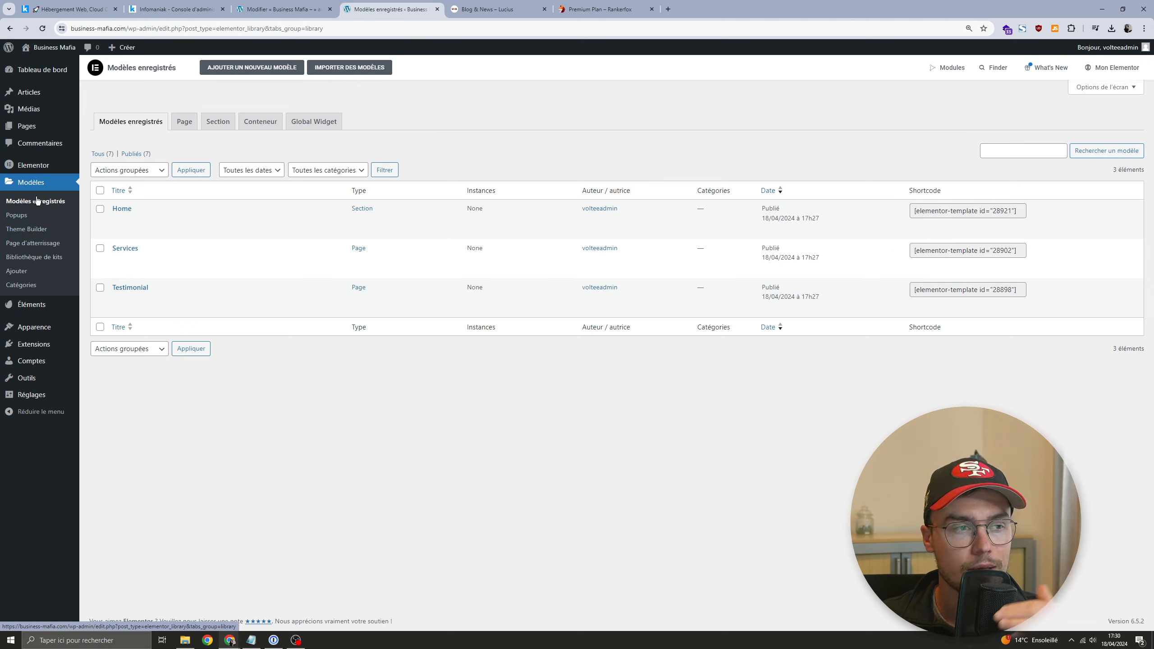
{"action": "mouse_move", "coordinate": [119, 219]}
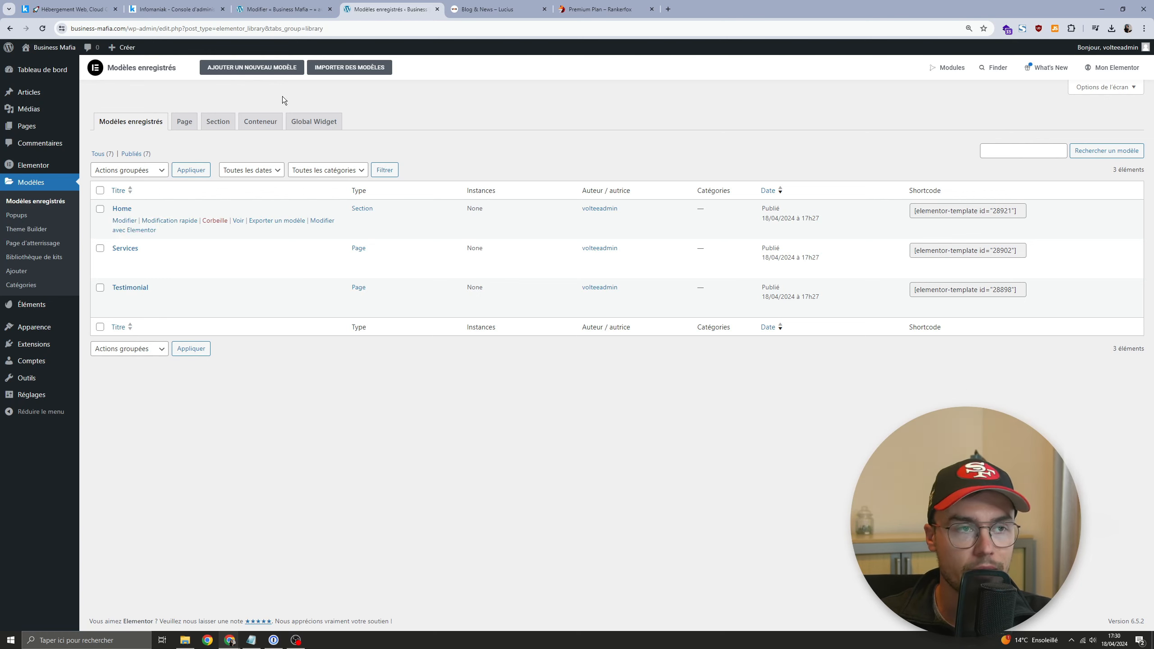
{"action": "left_click", "coordinate": [307, 6]}
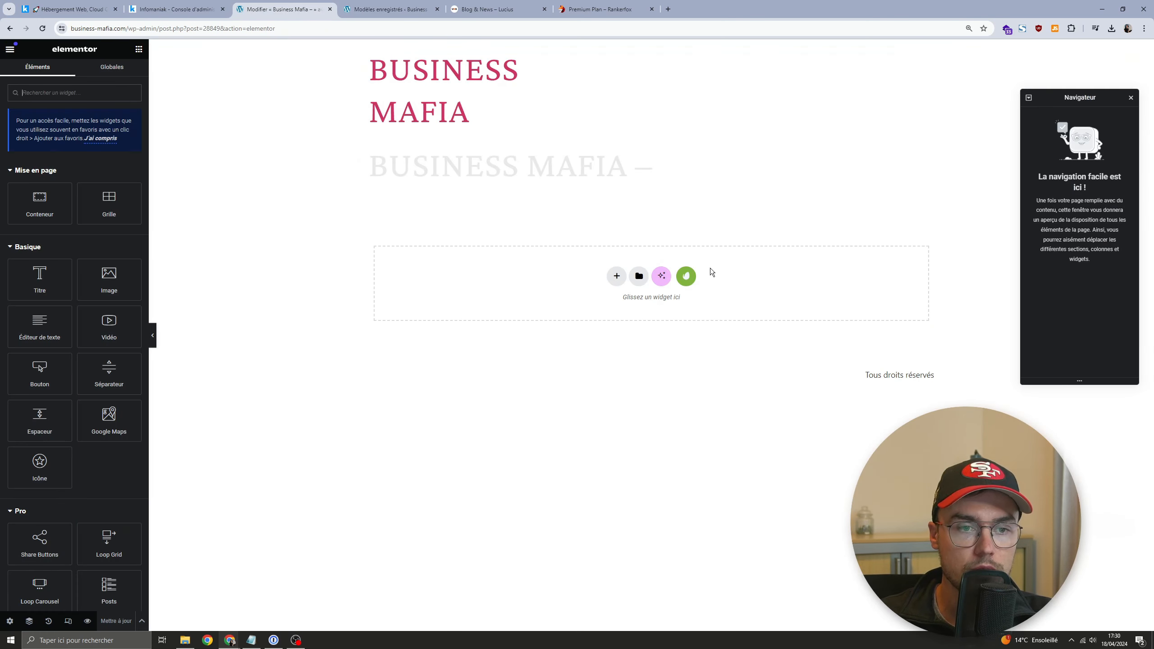
Step: Browse the Lawone kit's templates in the editor's Envato library and close it without inserting anything
{"action": "left_click", "coordinate": [685, 277]}
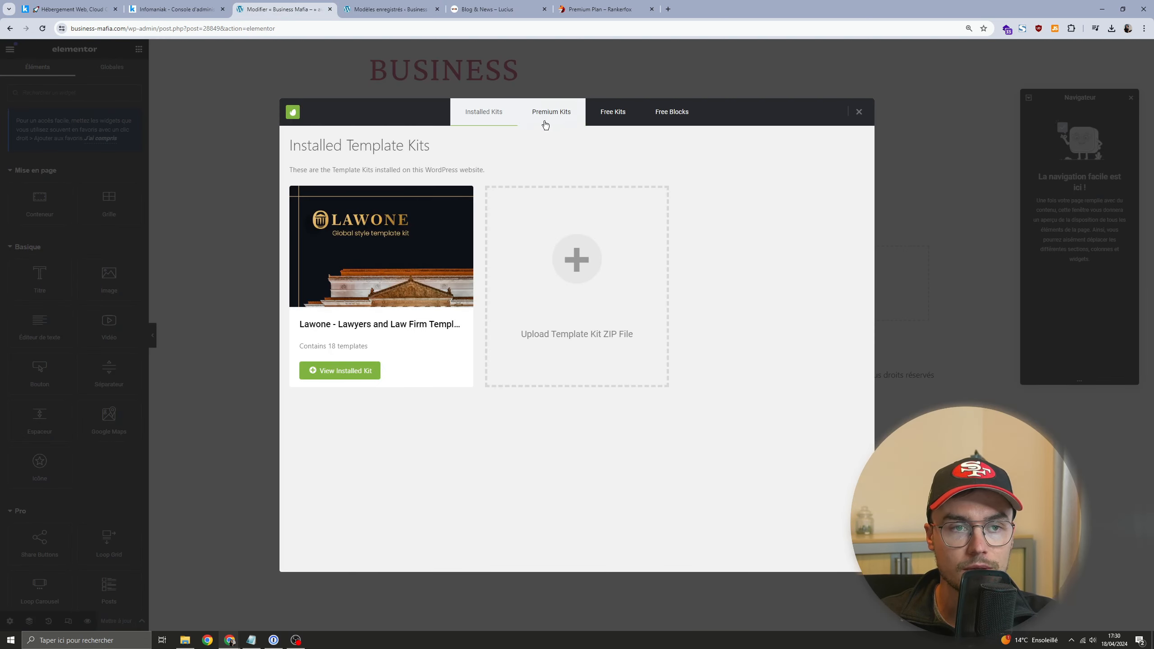
{"action": "left_click", "coordinate": [357, 371]}
{"action": "scroll", "coordinate": [591, 318], "scroll_direction": "down", "scroll_amount": 5}
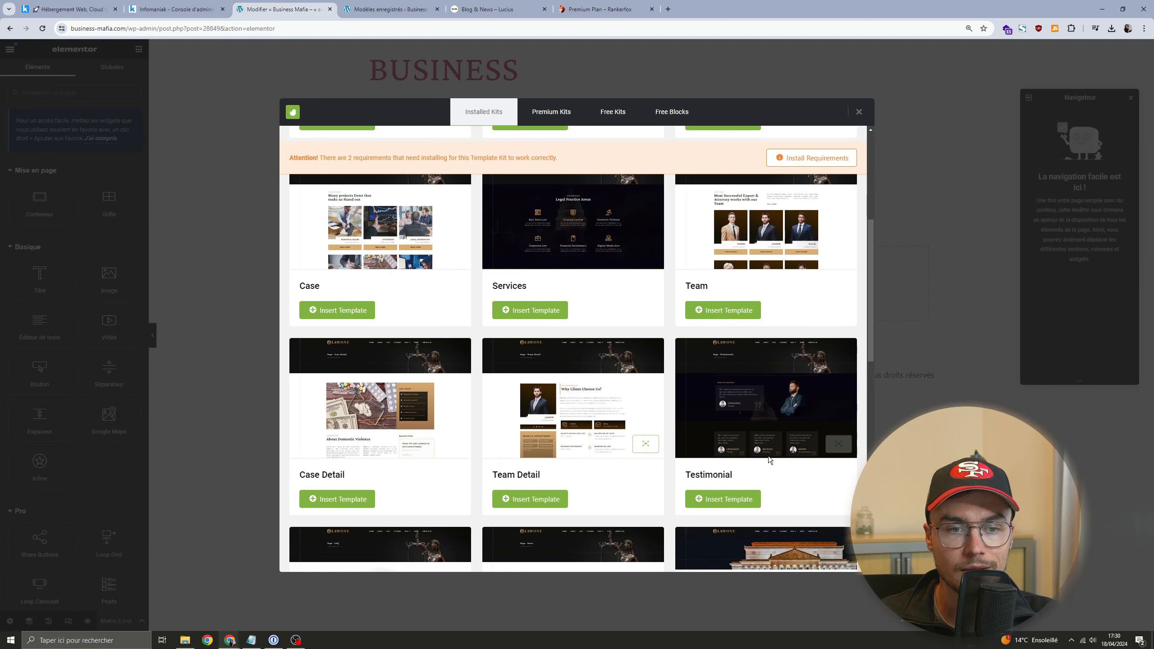
{"action": "key", "text": "Escape"}
Step: Insert the saved Home template from the Elementor library into the empty page
{"action": "left_click", "coordinate": [639, 276]}
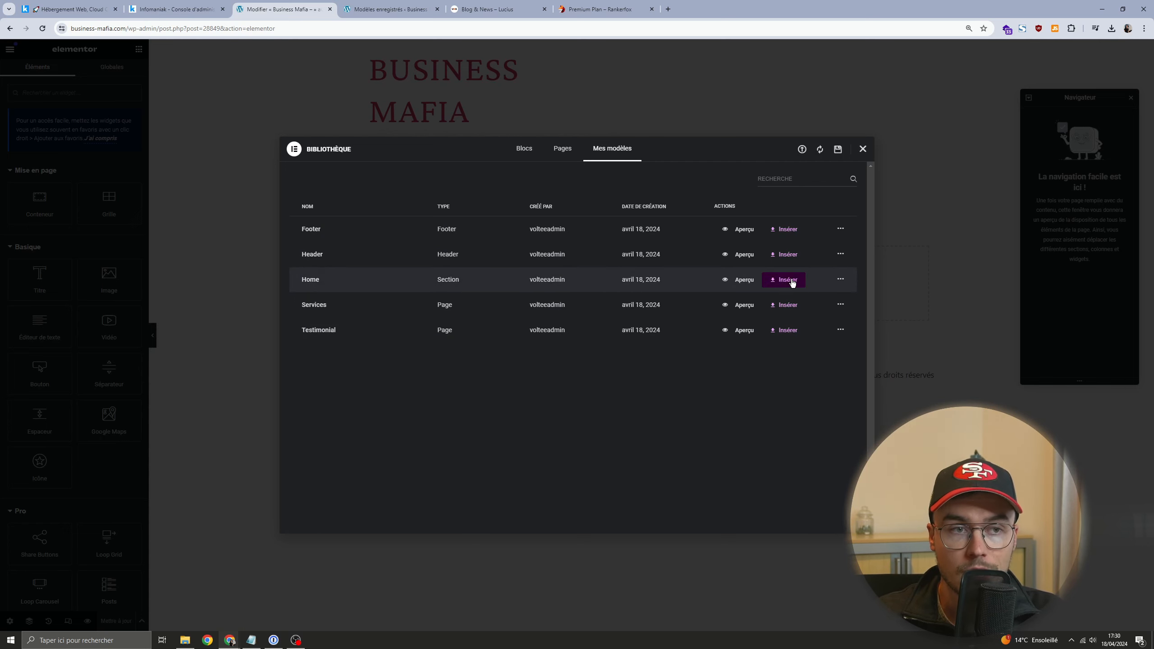
{"action": "left_click", "coordinate": [791, 281]}
{"action": "left_click", "coordinate": [644, 361]}
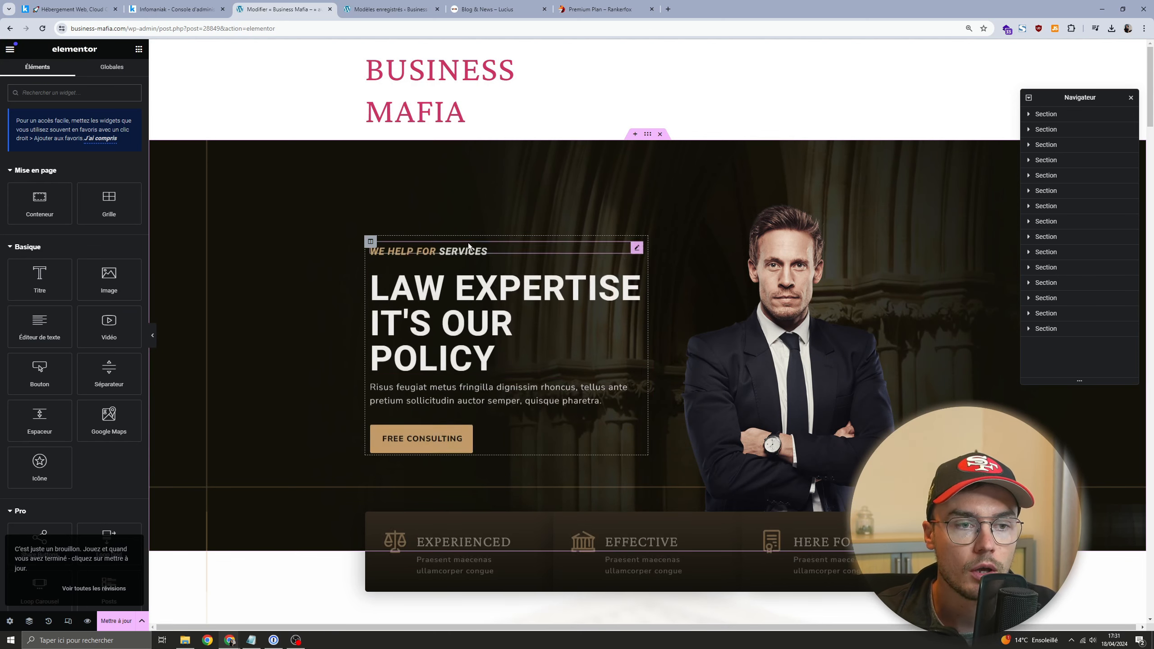
Step: Inspect the content settings of the hero's animated headline, LAW EXPERTISE title and FREE CONSULTING button
{"action": "left_click", "coordinate": [450, 247]}
{"action": "left_click", "coordinate": [500, 291]}
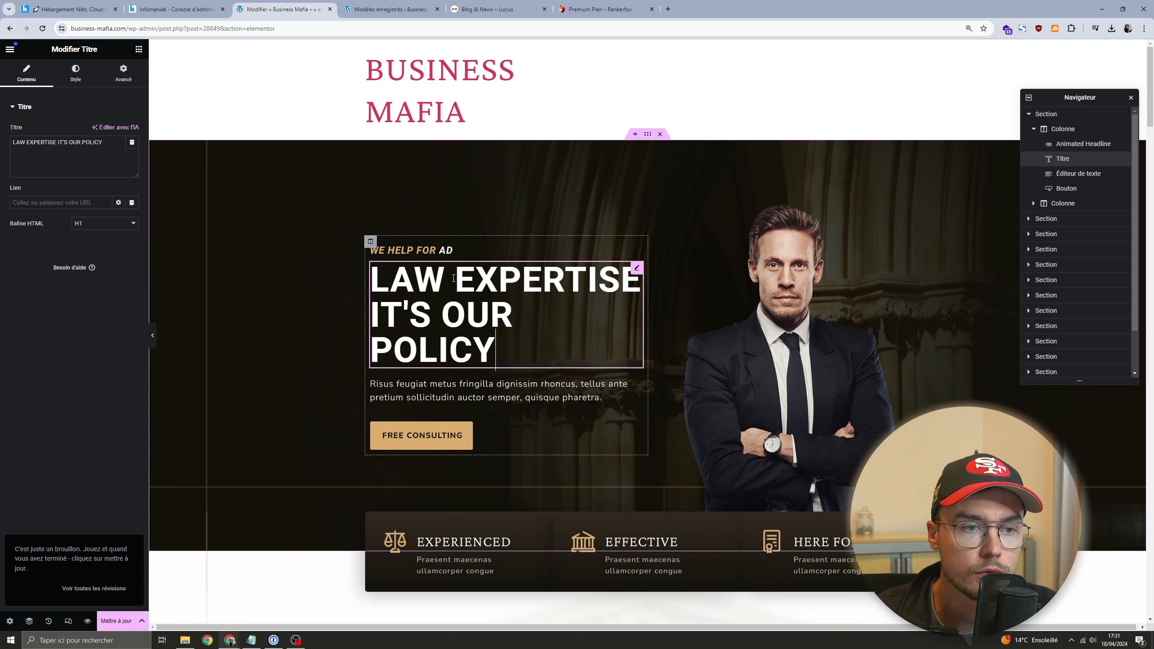
{"action": "left_click", "coordinate": [421, 435]}
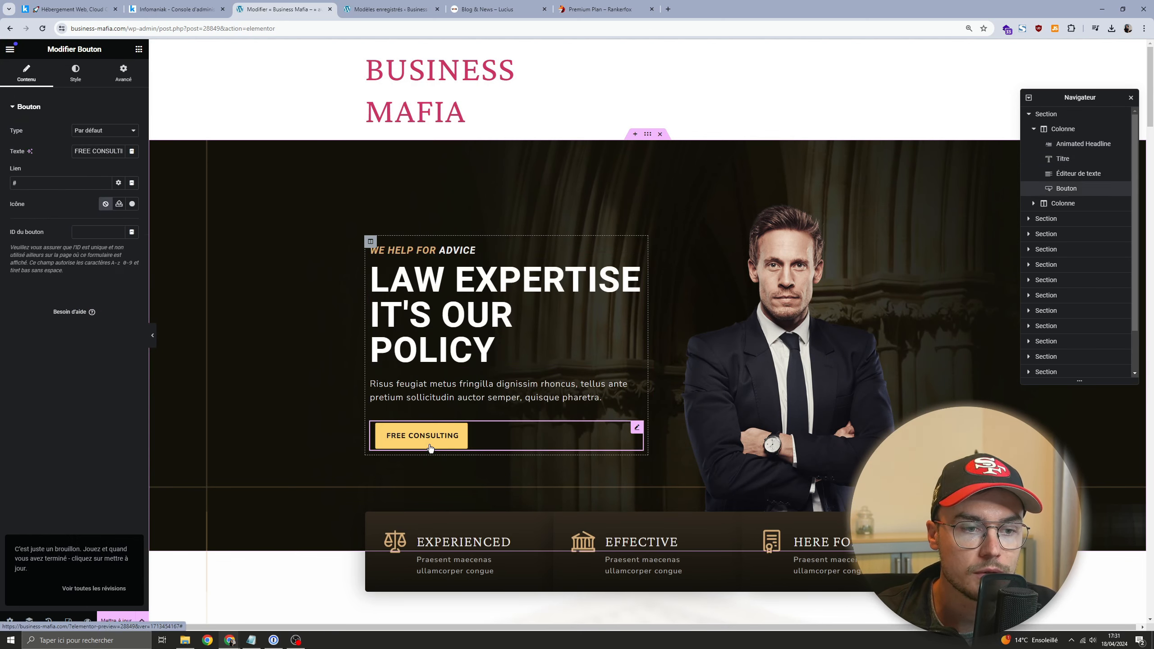
{"action": "left_click", "coordinate": [451, 248]}
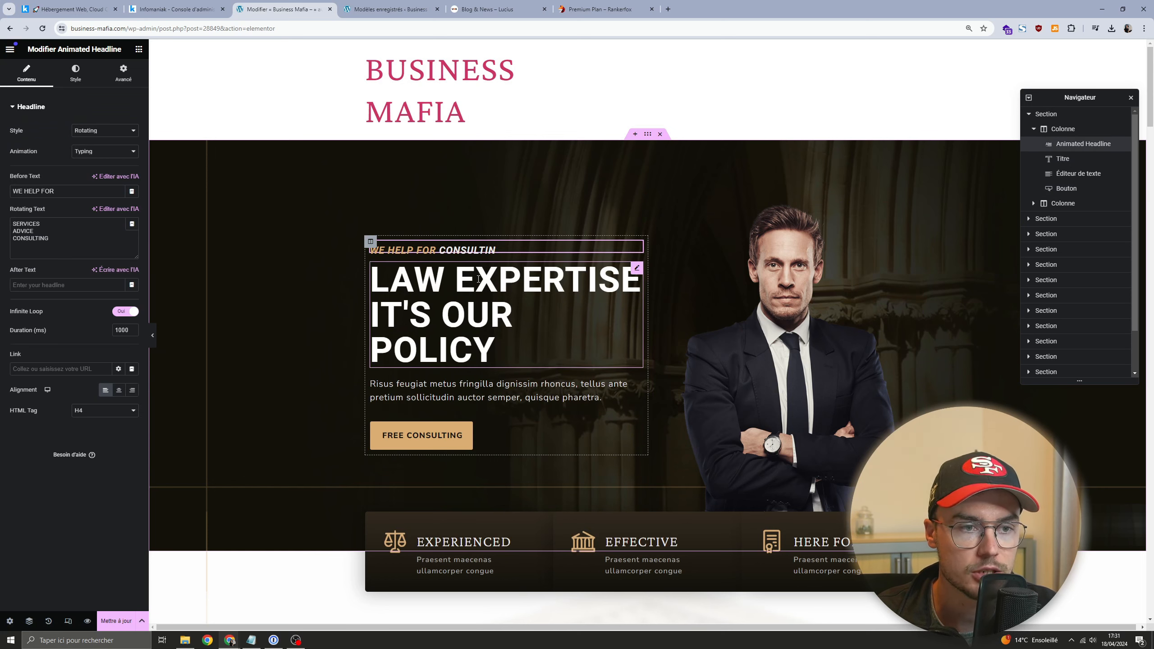
{"action": "left_click", "coordinate": [414, 283]}
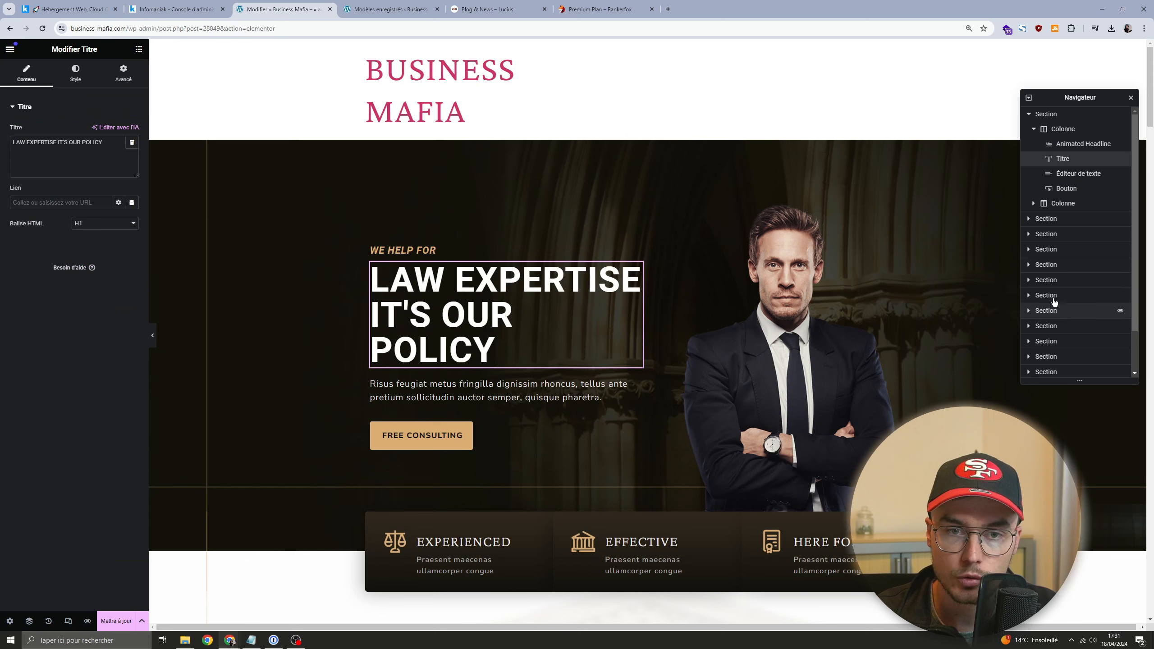
Step: Select the whole hero section and move the floating Navigator over the hero's lawyer image
{"action": "scroll", "coordinate": [1047, 273], "scroll_direction": "down", "scroll_amount": 1}
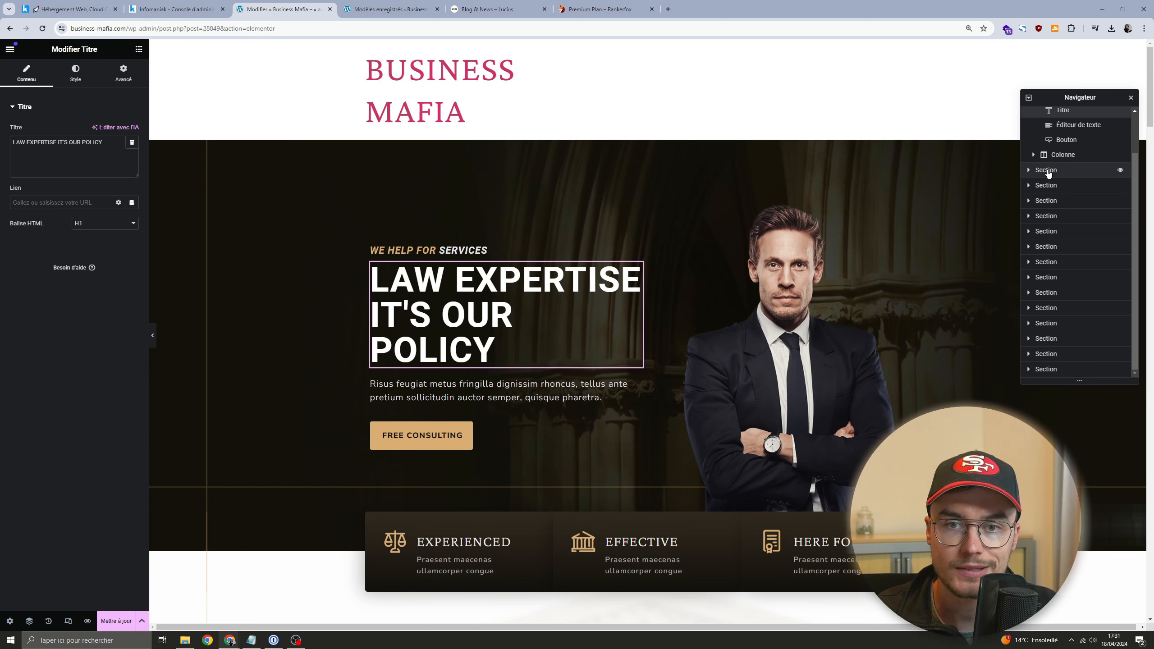
{"action": "left_click", "coordinate": [646, 136]}
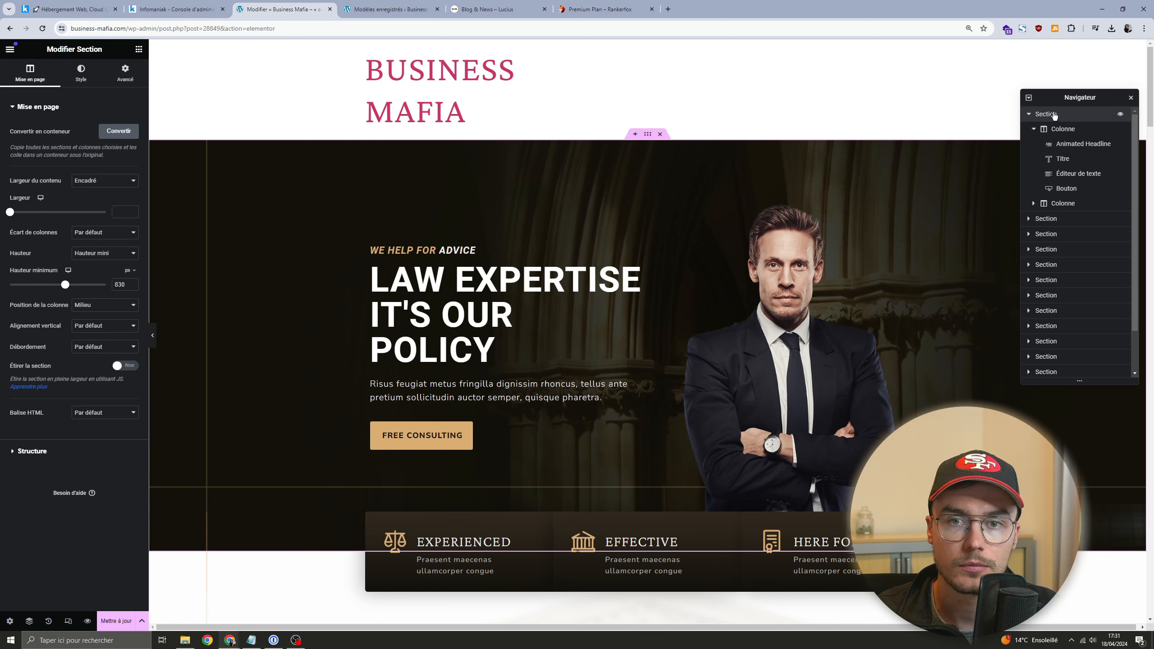
{"action": "left_click_drag", "start_coordinate": [1053, 97], "coordinate": [910, 133]}
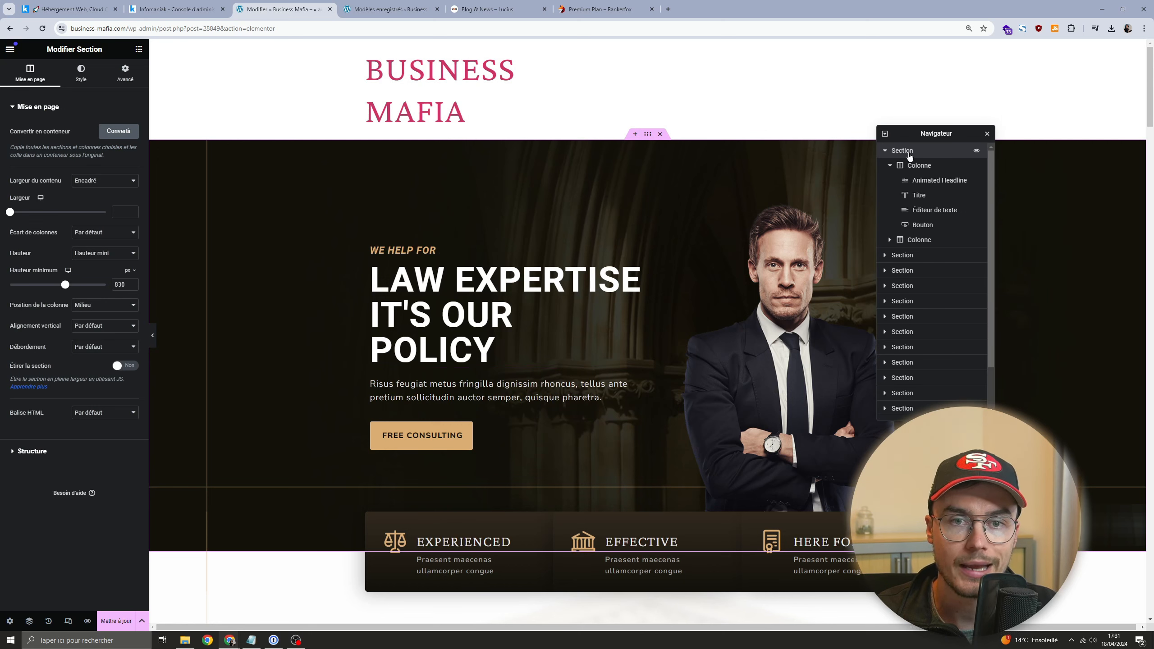
Step: Inspect the hero section's two columns in the Navigator and open the settings of the image in the second column
{"action": "left_click", "coordinate": [915, 168]}
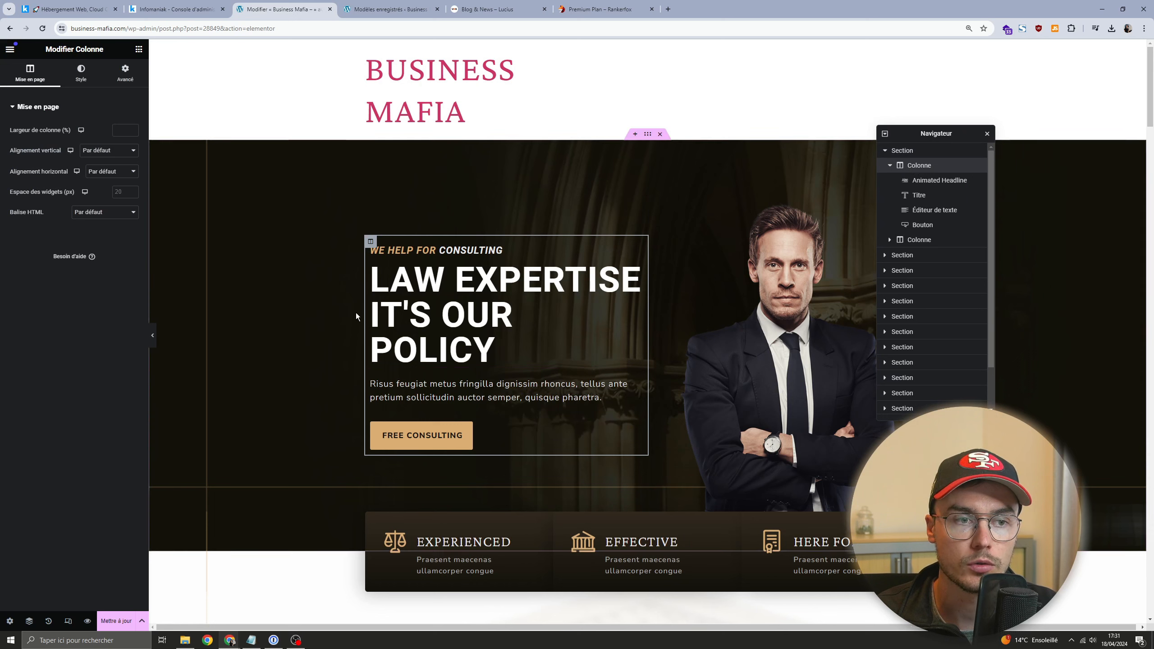
{"action": "left_click", "coordinate": [897, 239]}
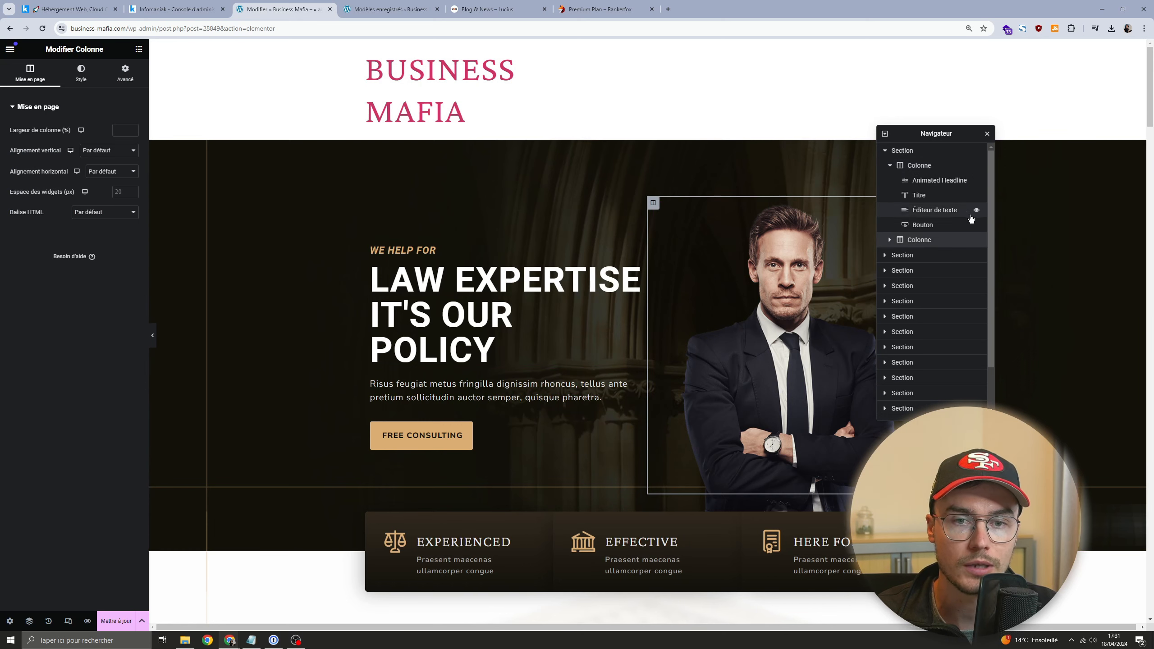
{"action": "left_click", "coordinate": [936, 166]}
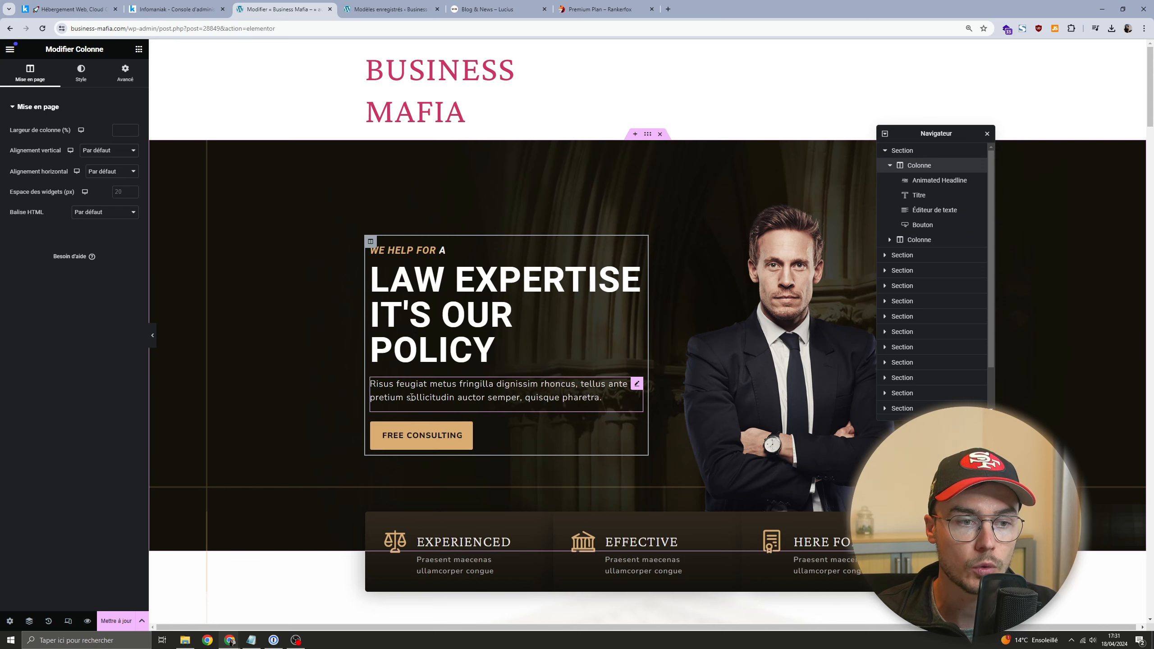
{"action": "left_click", "coordinate": [922, 240]}
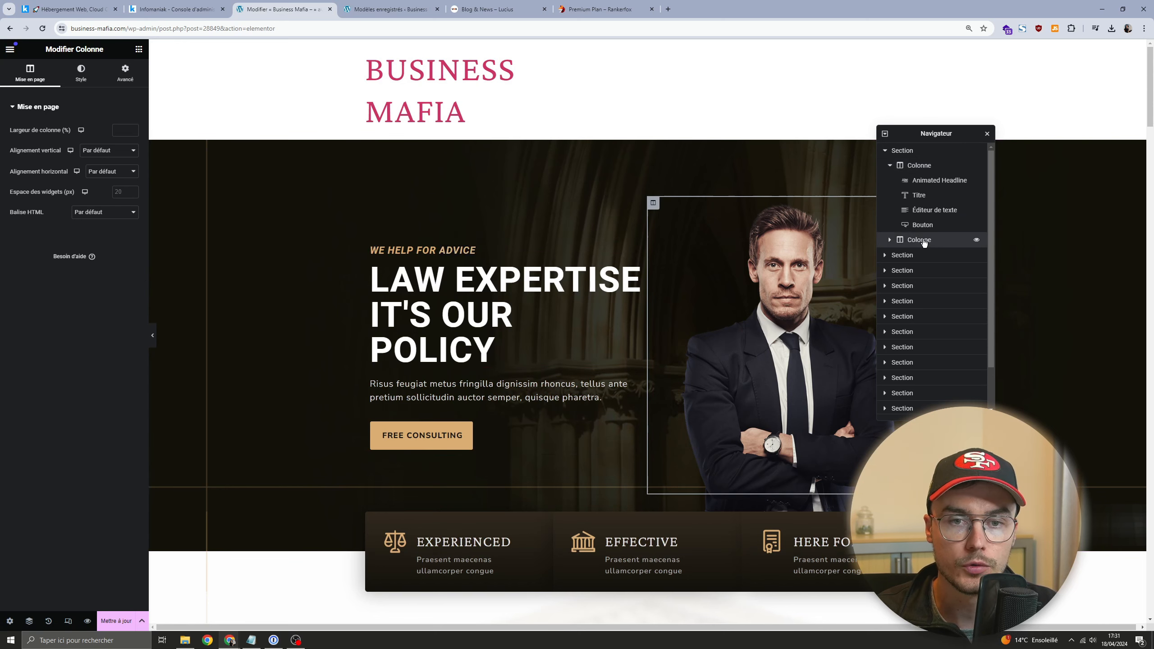
{"action": "left_click", "coordinate": [889, 239]}
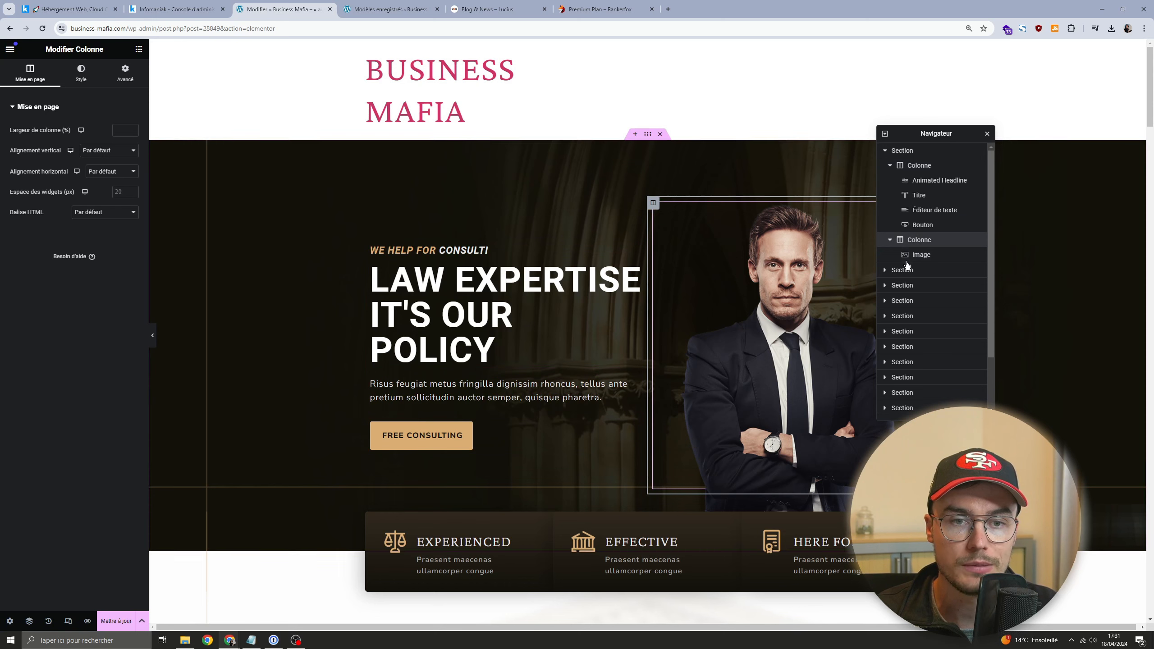
{"action": "left_click", "coordinate": [920, 255]}
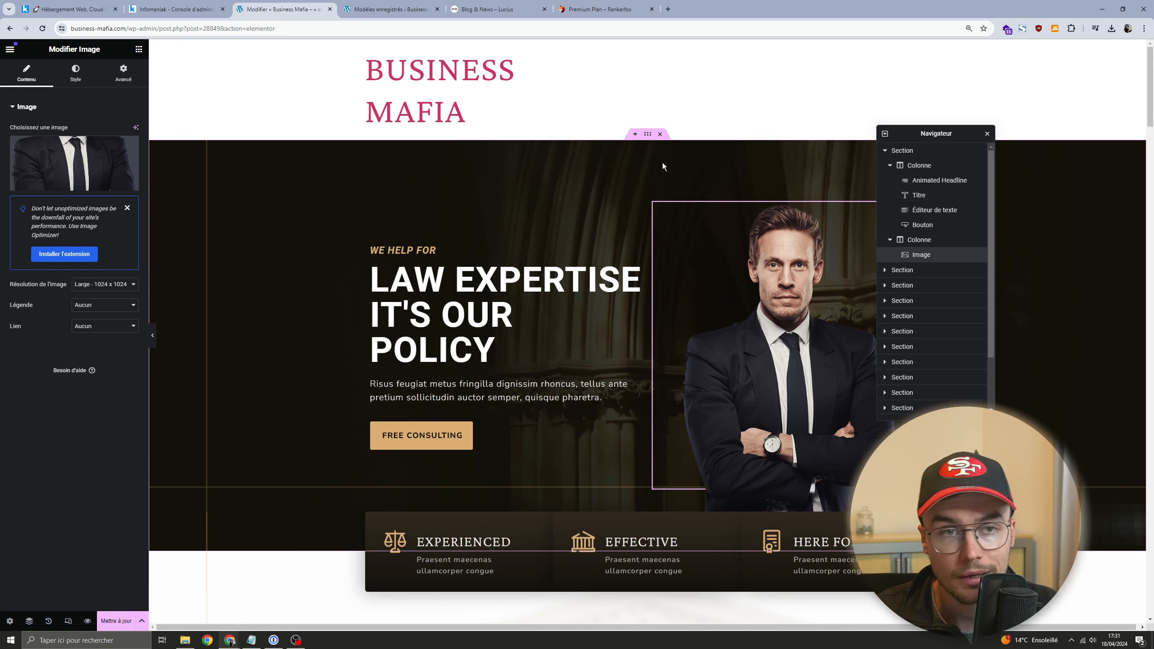
Step: Review the hero section's structure down to its title, checking the title's text and available HTML tags
{"action": "left_click", "coordinate": [946, 151]}
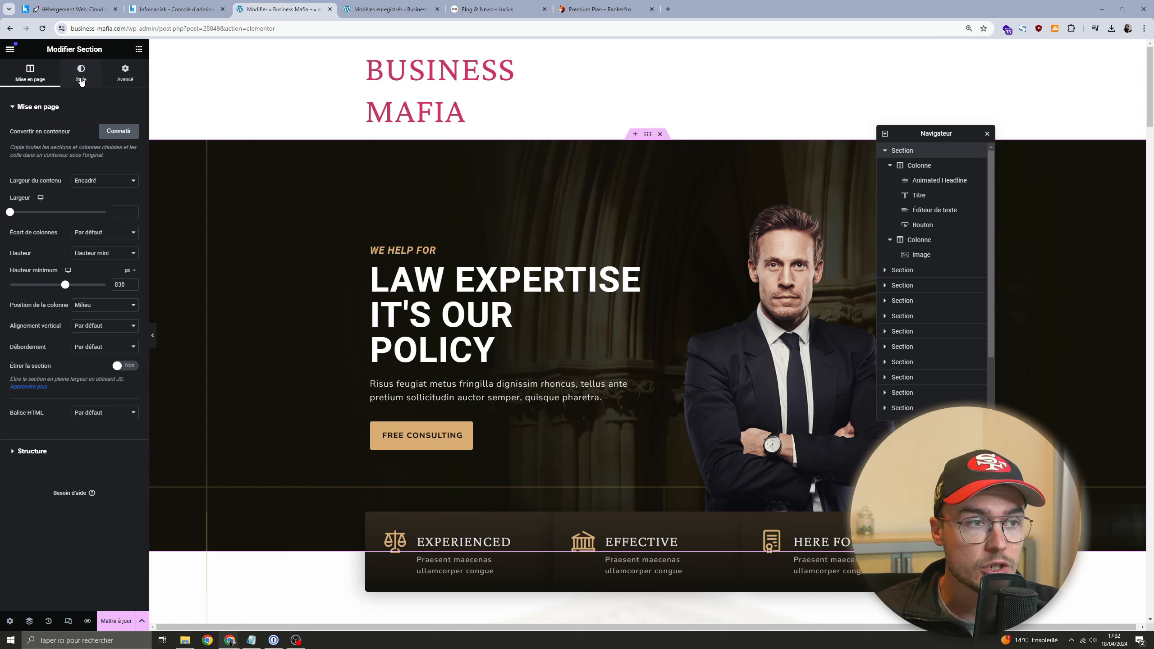
{"action": "left_click", "coordinate": [937, 165]}
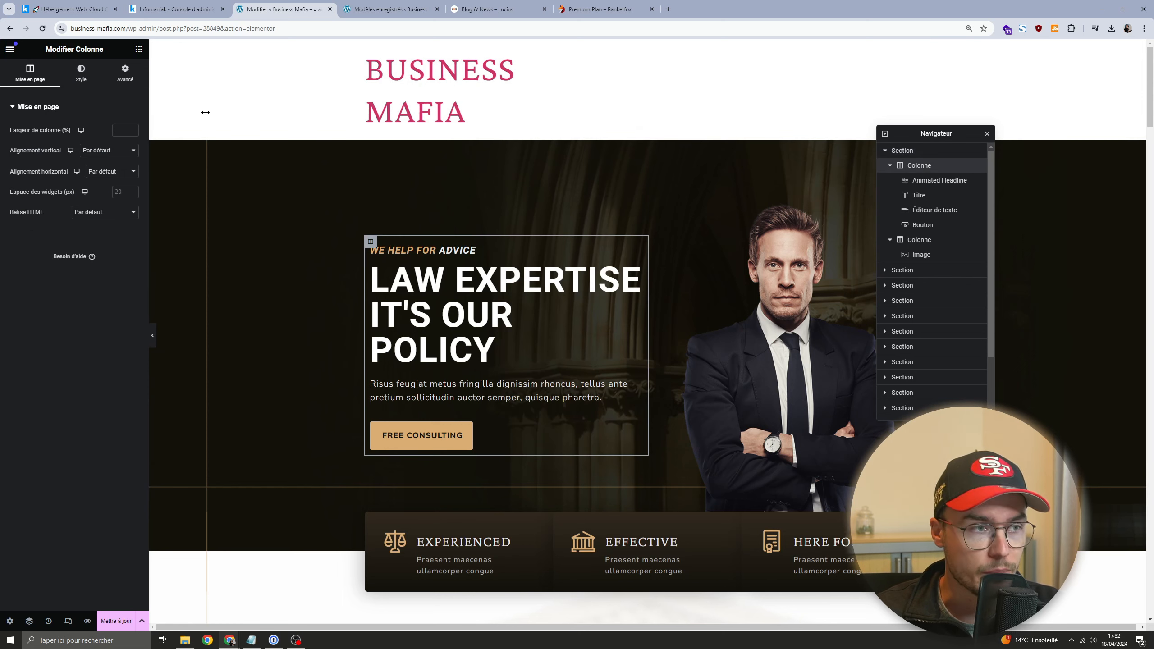
{"action": "left_click", "coordinate": [943, 200]}
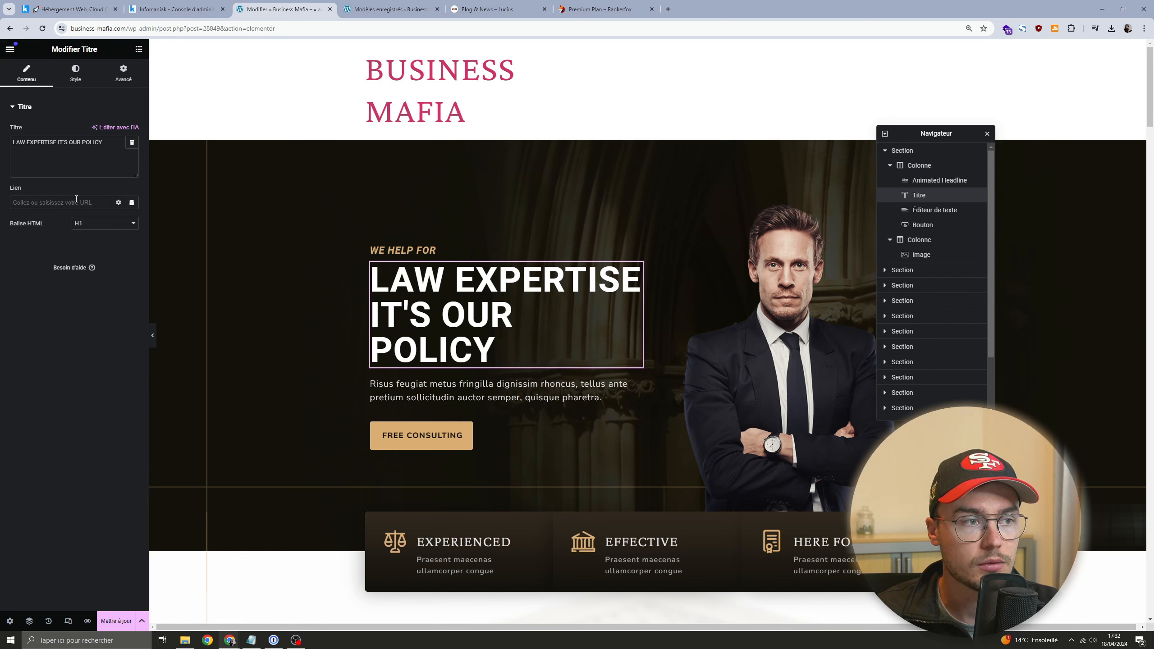
{"action": "triple_click", "coordinate": [92, 153]}
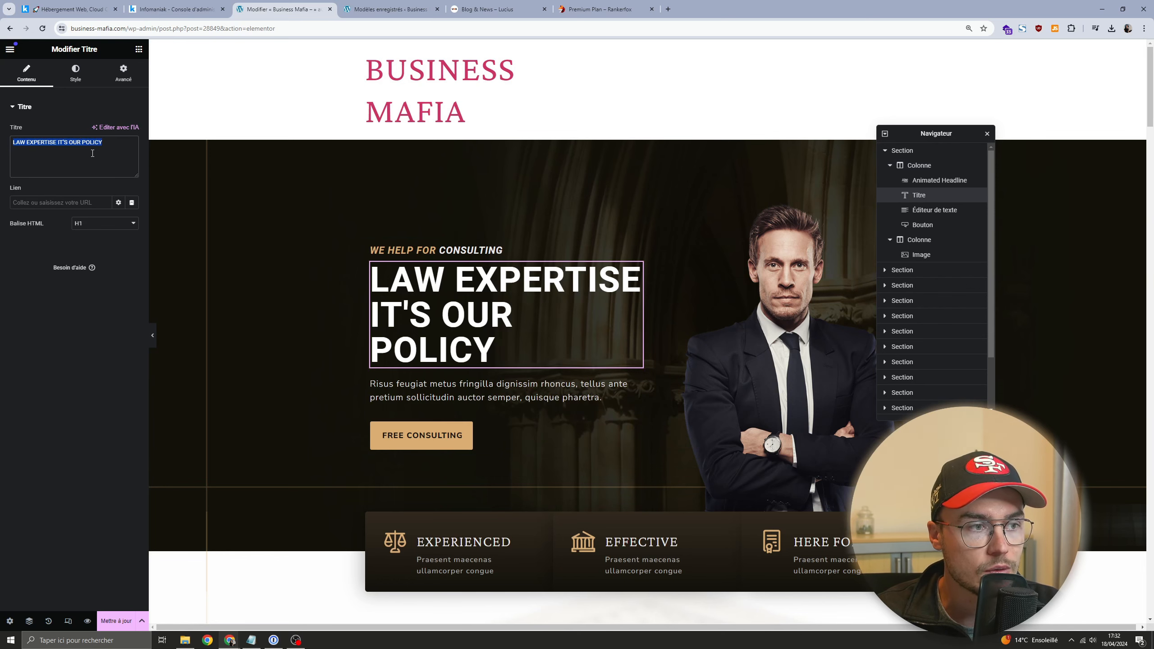
{"action": "left_click", "coordinate": [104, 223]}
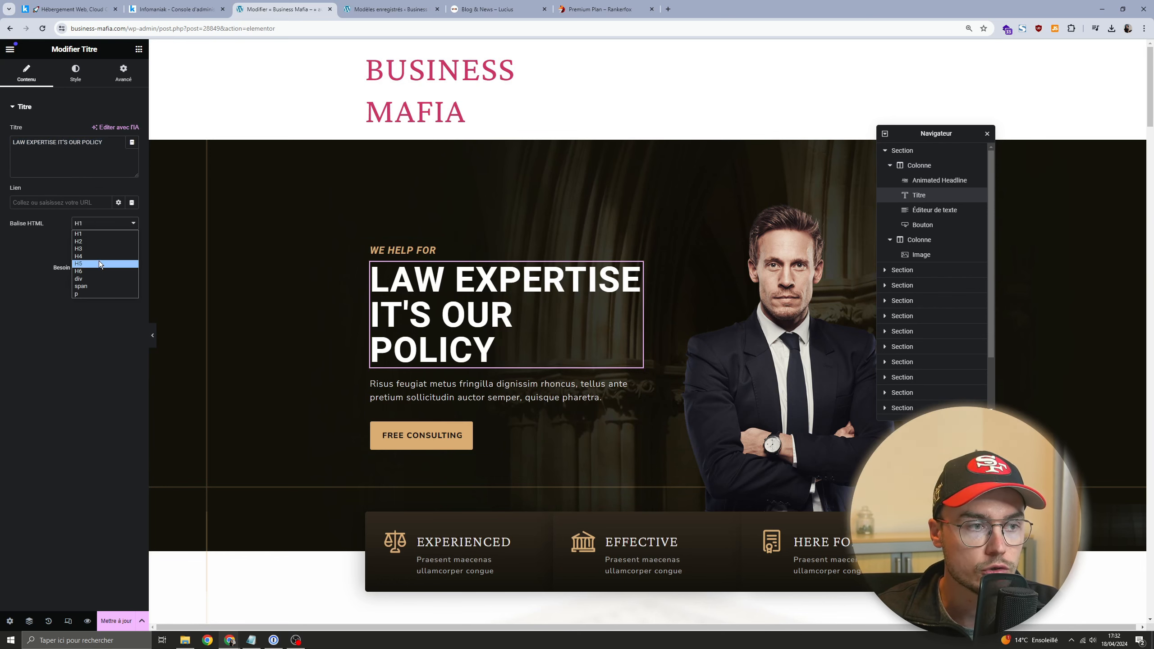
{"action": "left_click", "coordinate": [98, 315]}
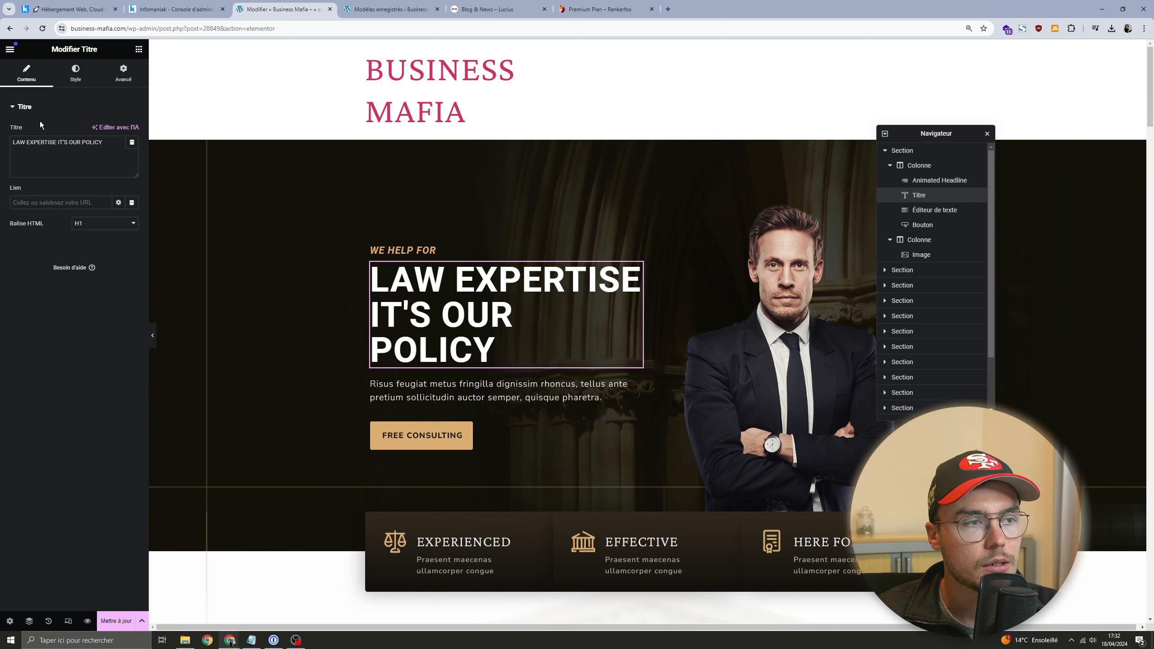
Step: Examine the hero section's layout and background style settings, and open the lawyer image's content settings
{"action": "left_click", "coordinate": [922, 151]}
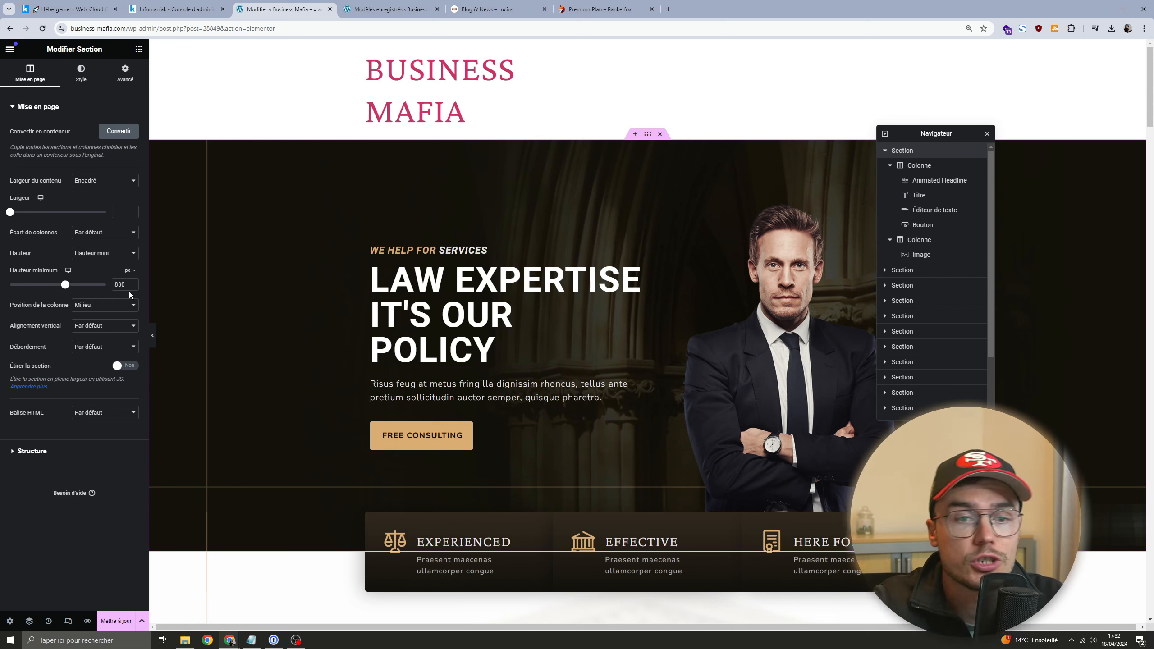
{"action": "left_click", "coordinate": [82, 73]}
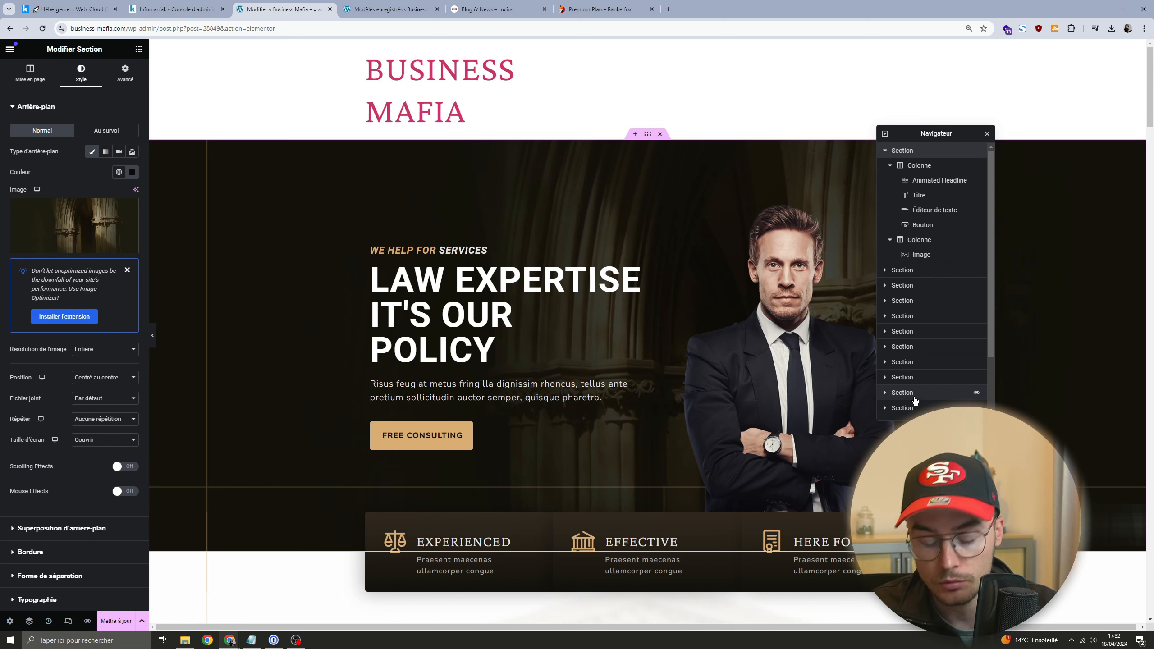
{"action": "left_click", "coordinate": [829, 310]}
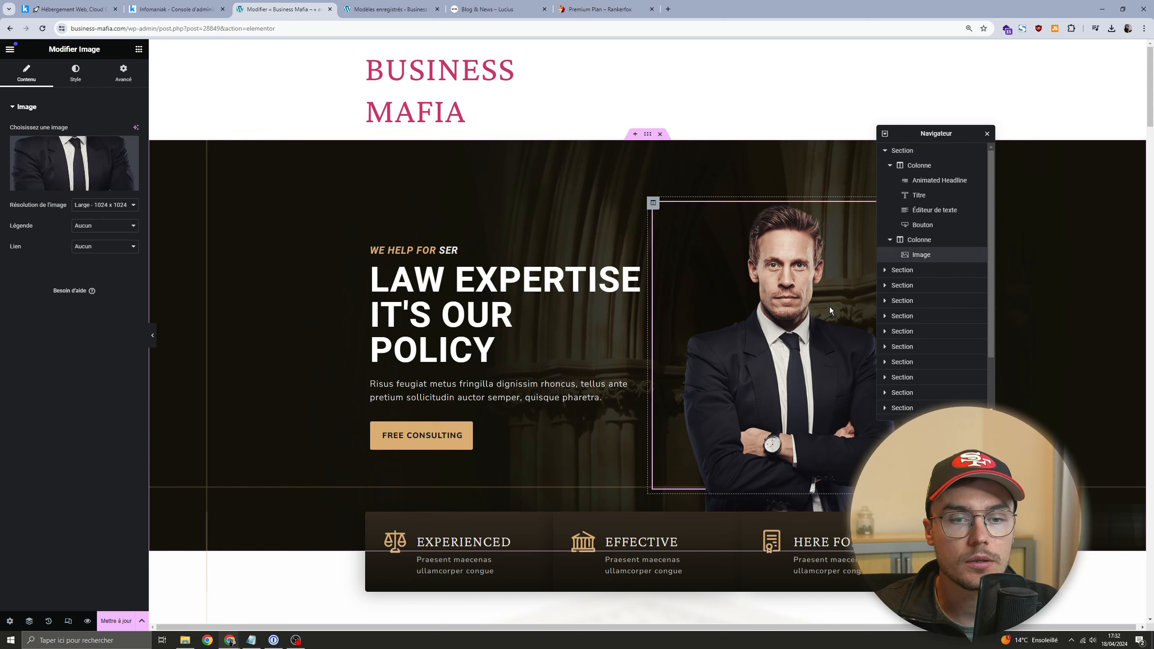
Step: Replace the hero title's text with BUSINESS MAFIA
{"action": "left_click", "coordinate": [495, 348]}
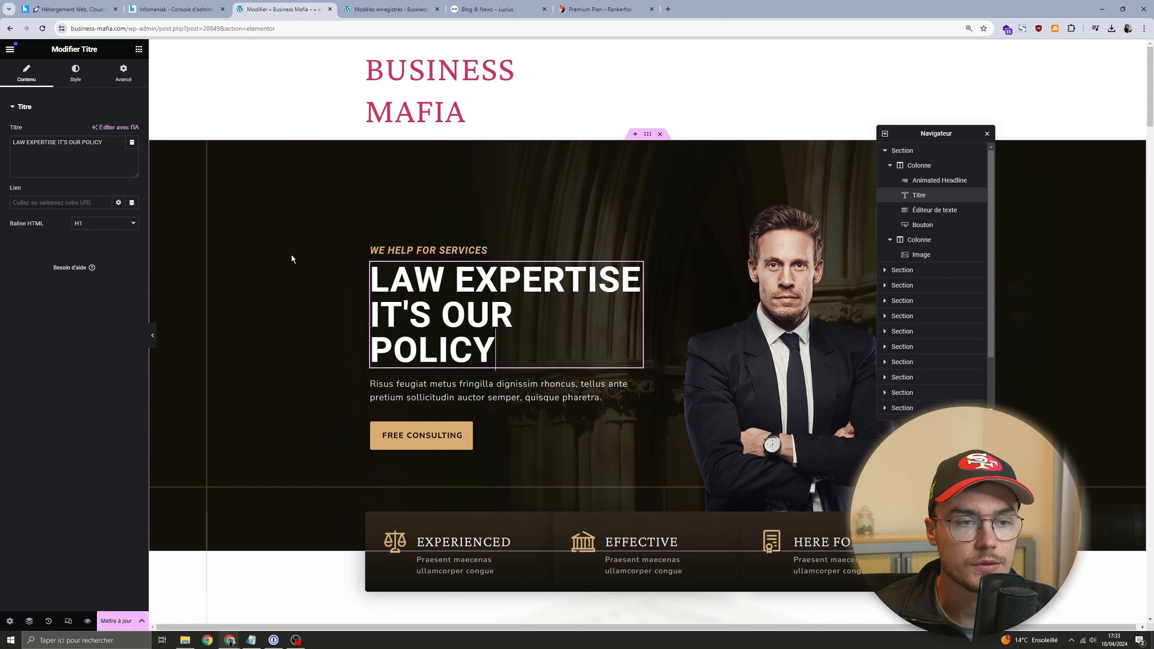
{"action": "key", "text": "ctrl+a"}
{"action": "type", "text": "B"}
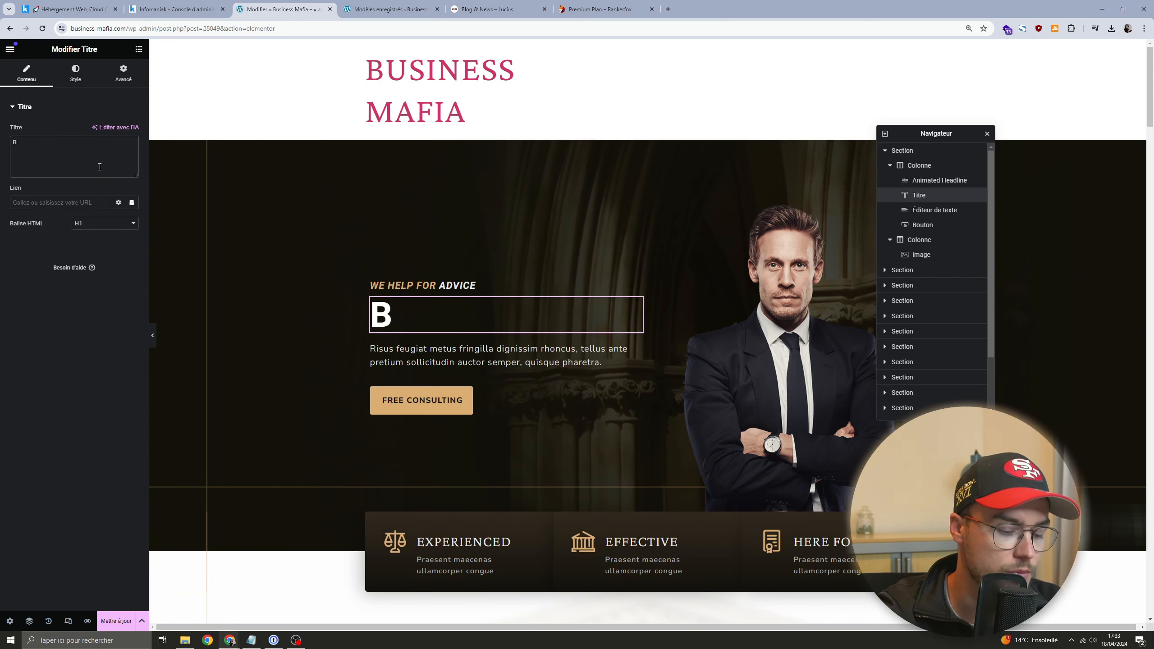
{"action": "type", "text": "USINESS MAFIA"}
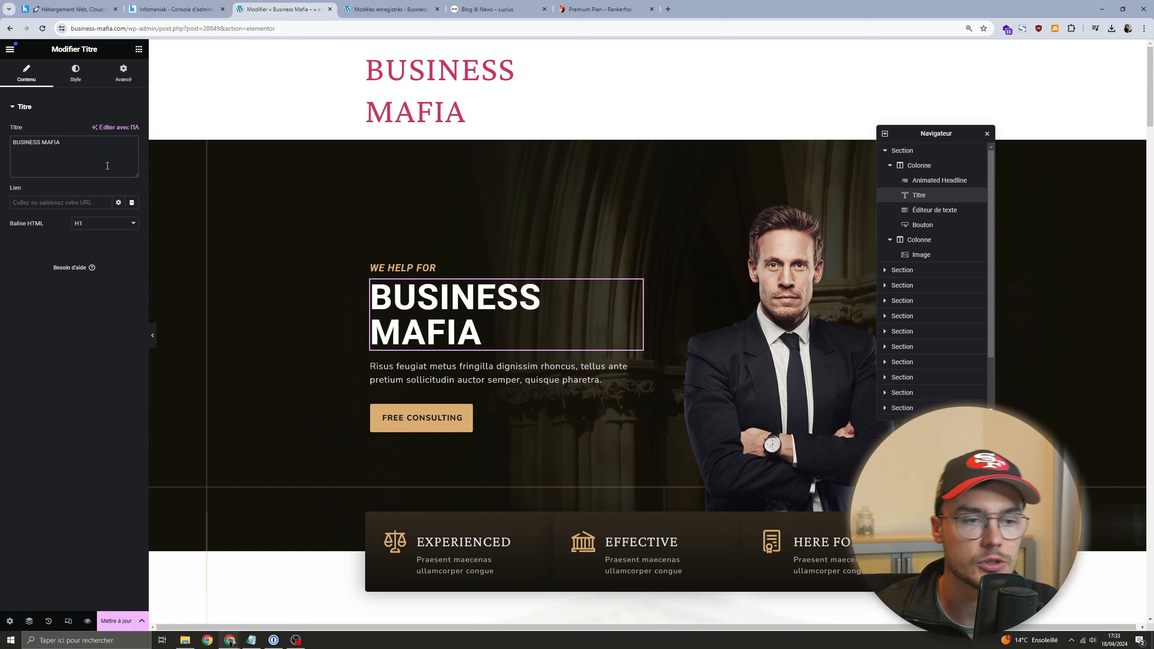
Step: Move the floating Navigator away from the page content and inspect the READ MORE button's content settings in the About Us section
{"action": "left_click", "coordinate": [738, 325]}
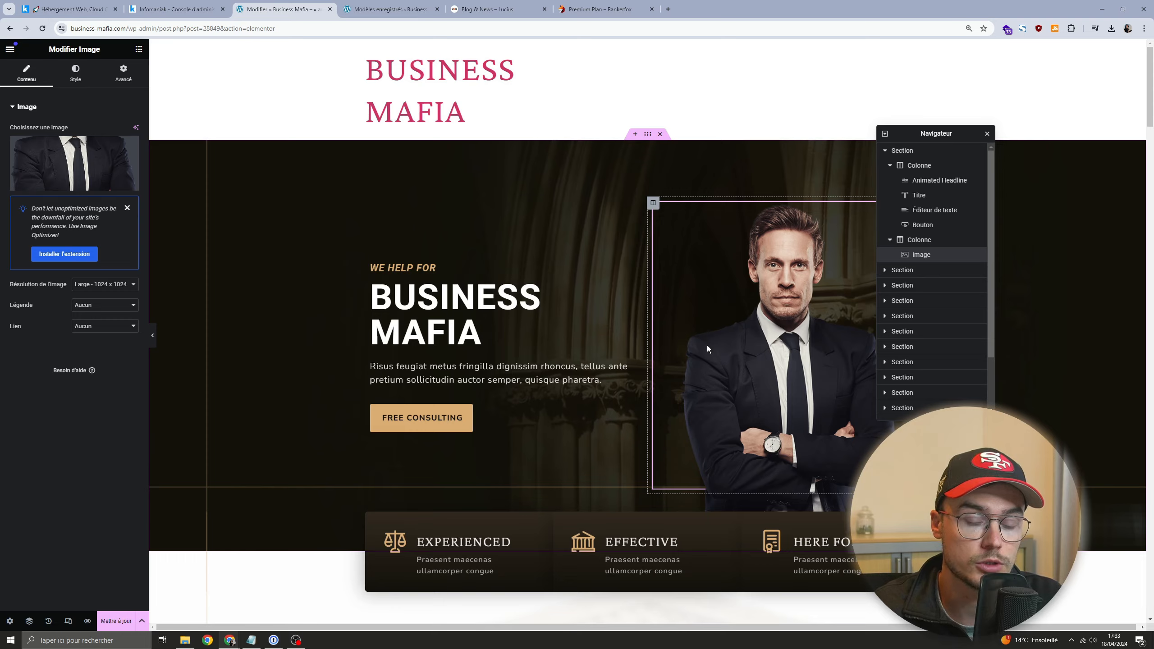
{"action": "scroll", "coordinate": [707, 344], "scroll_direction": "down", "scroll_amount": 8}
{"action": "left_click_drag", "start_coordinate": [942, 132], "coordinate": [1028, 103]}
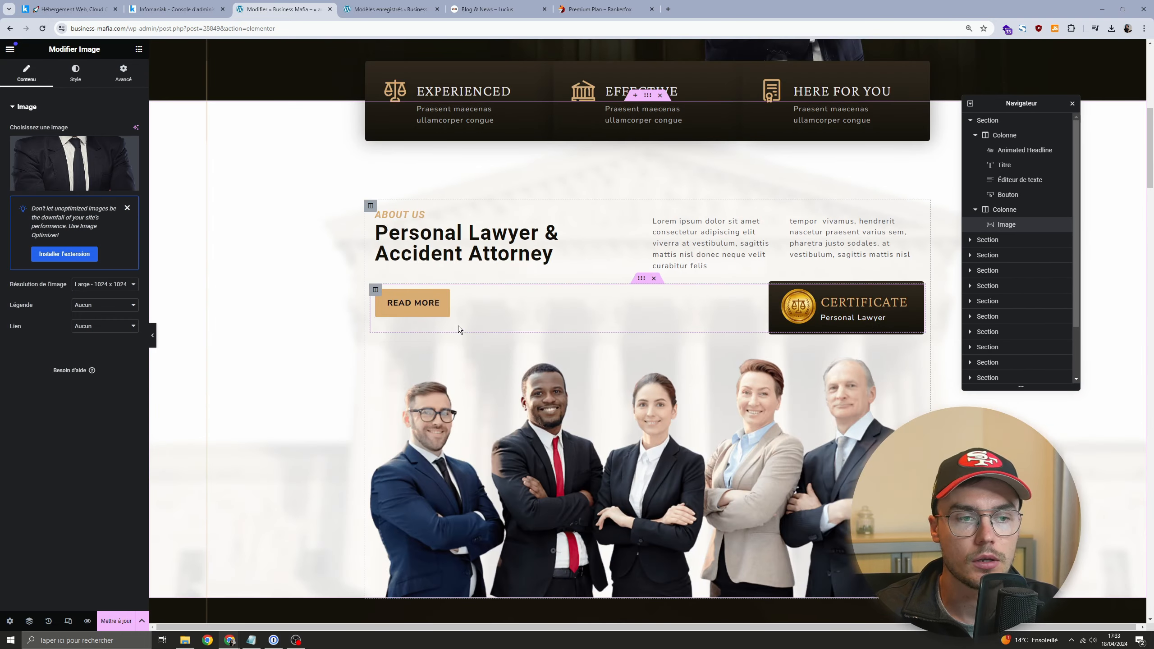
{"action": "scroll", "coordinate": [458, 326], "scroll_direction": "down", "scroll_amount": 3}
{"action": "left_click", "coordinate": [437, 176]}
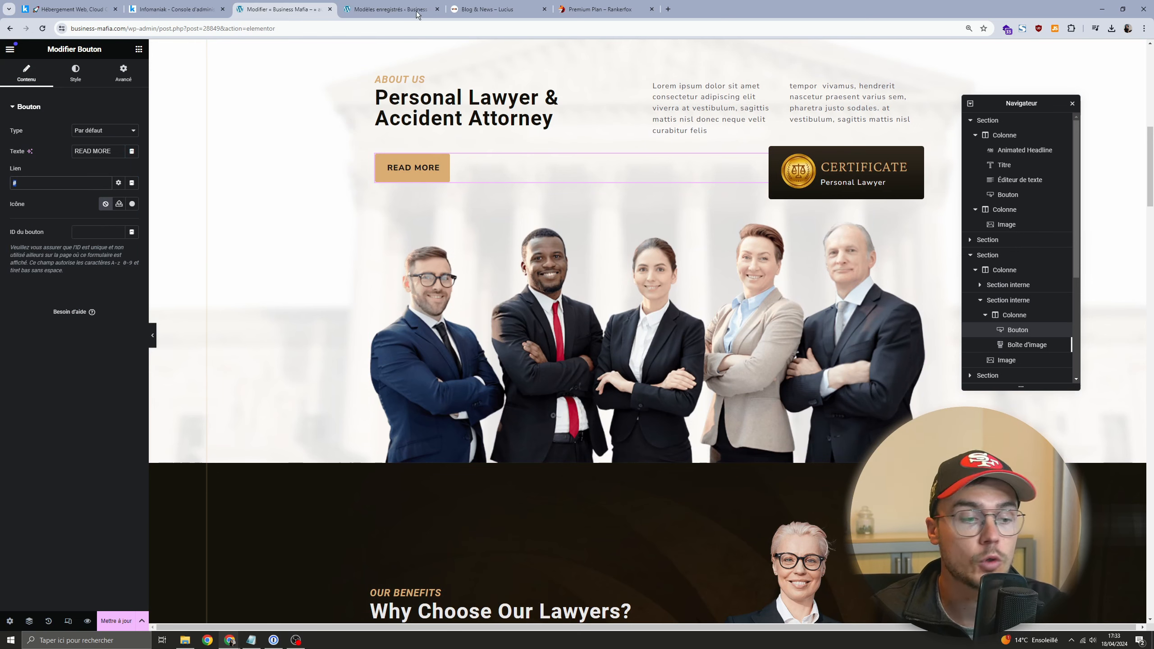
Step: Update the page to save its changes and return to the hero section
{"action": "scroll", "coordinate": [837, 470], "scroll_direction": "down", "scroll_amount": 12}
{"action": "left_click", "coordinate": [116, 620]}
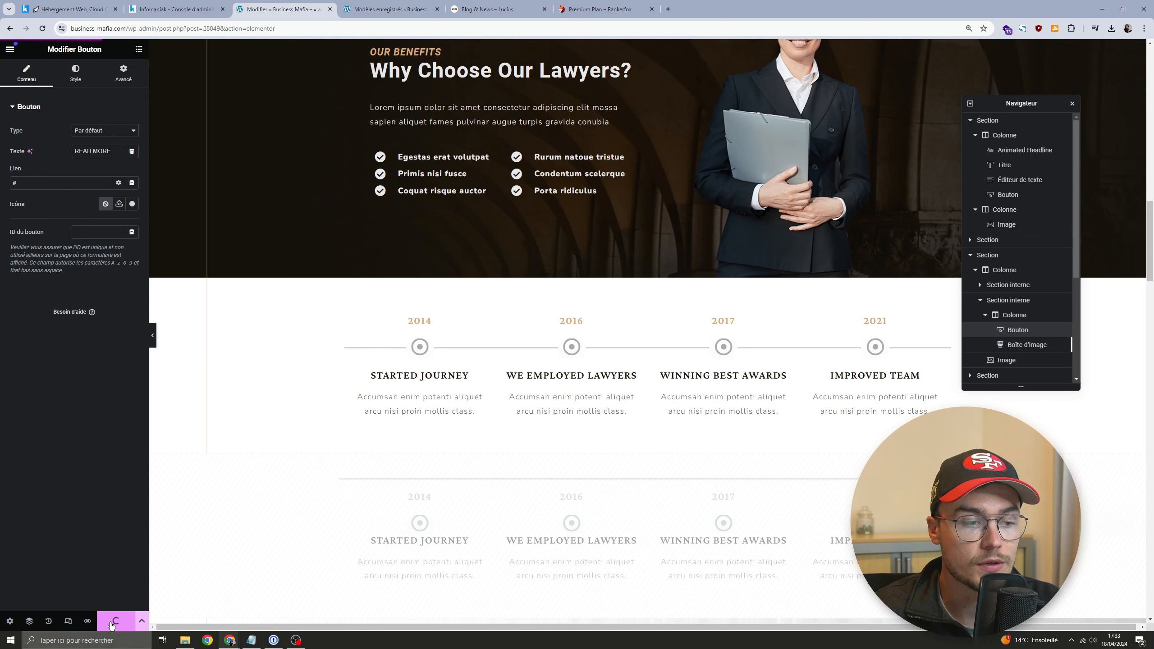
{"action": "scroll", "coordinate": [555, 529], "scroll_direction": "up", "scroll_amount": 20}
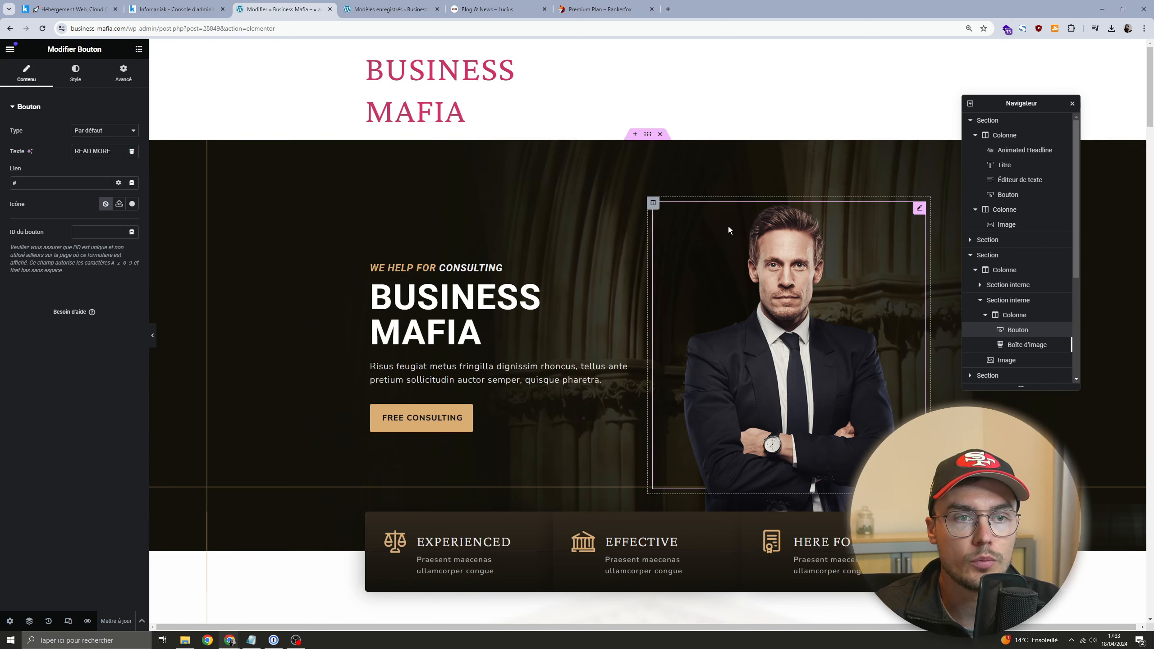
{"action": "scroll", "coordinate": [302, 383], "scroll_direction": "down", "scroll_amount": 1}
{"action": "scroll", "coordinate": [302, 382], "scroll_direction": "up", "scroll_amount": 1}
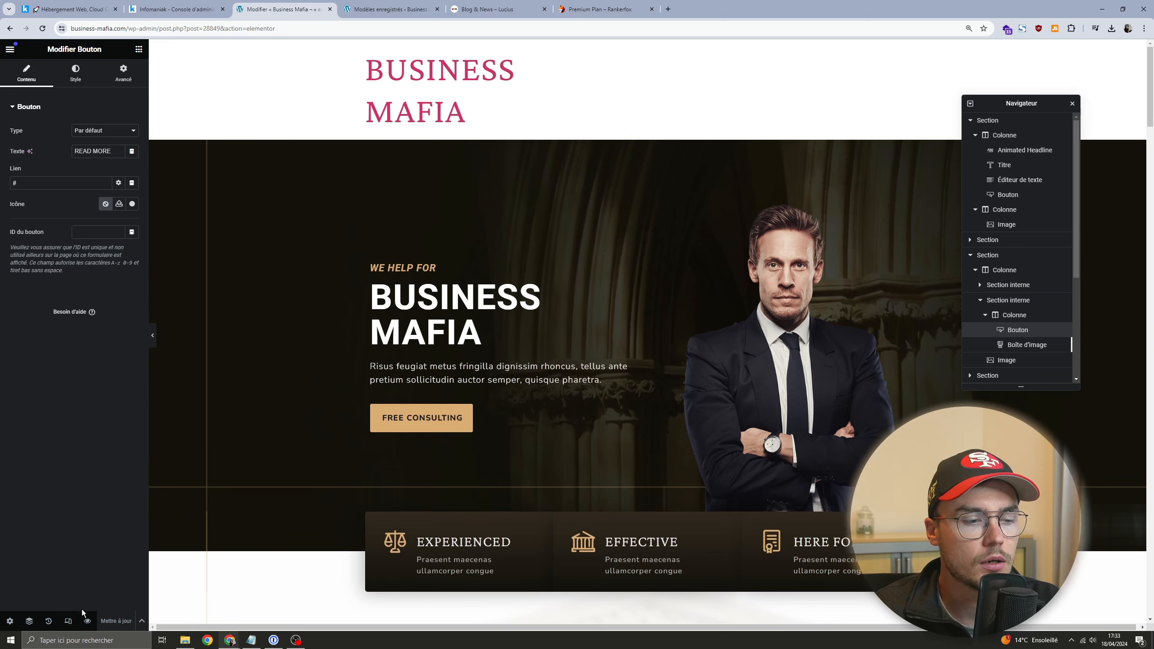
Step: Preview the page in responsive mode at mobile size, checking the hero and About Us sections
{"action": "left_click", "coordinate": [68, 620]}
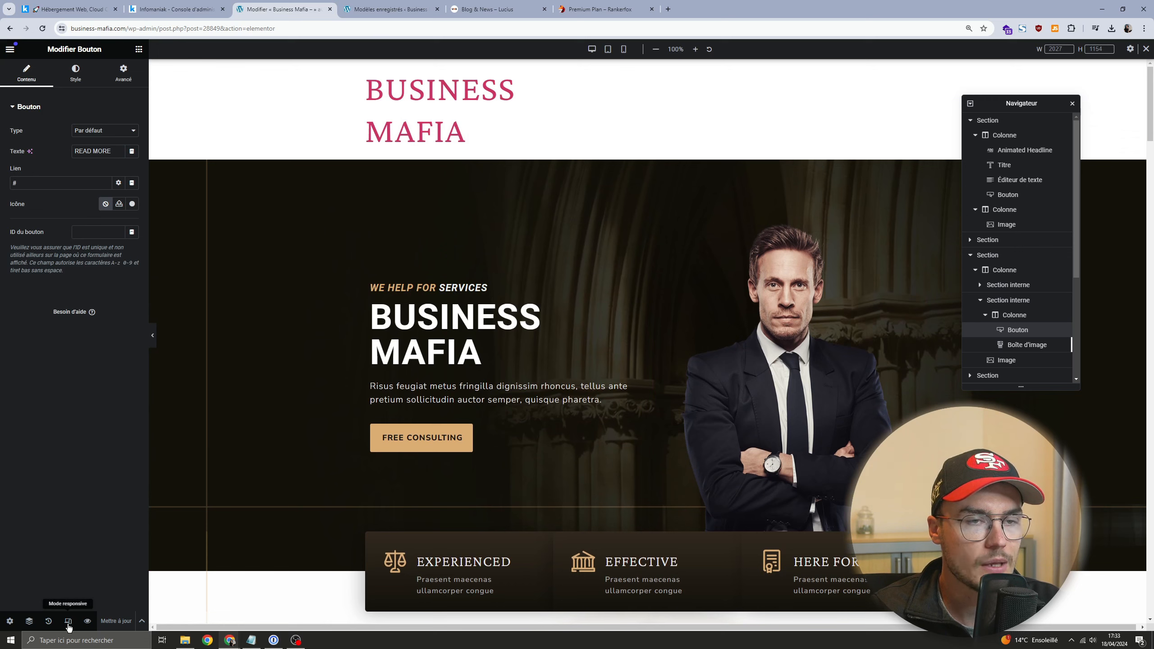
{"action": "left_click", "coordinate": [623, 49]}
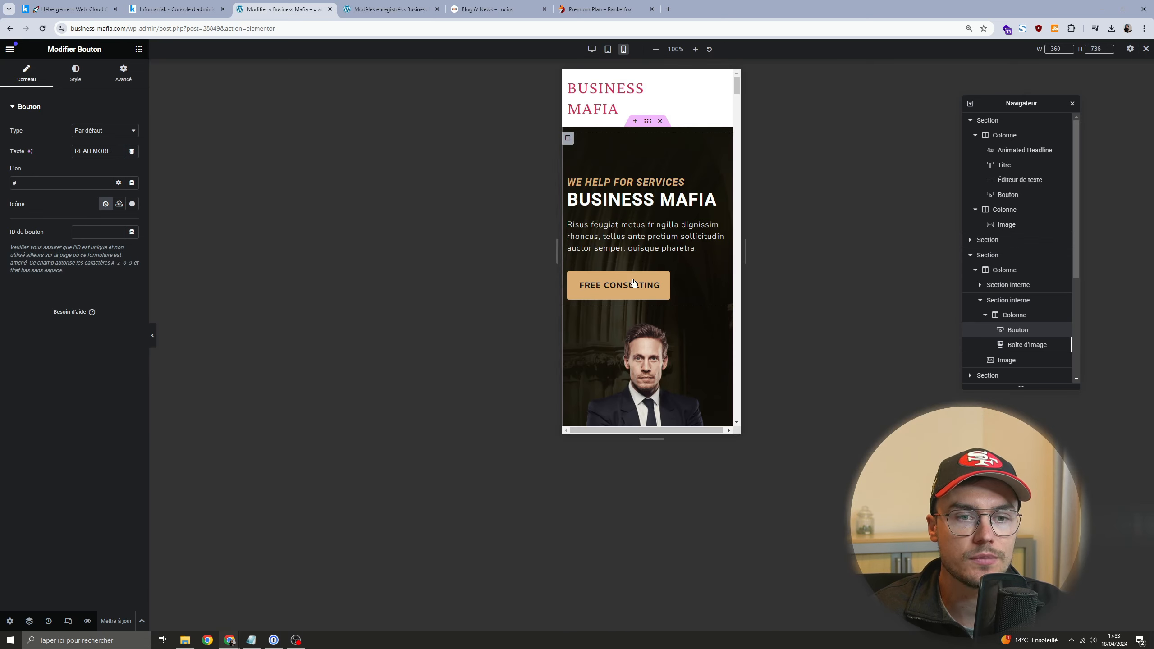
{"action": "scroll", "coordinate": [634, 175], "scroll_direction": "down", "scroll_amount": 10}
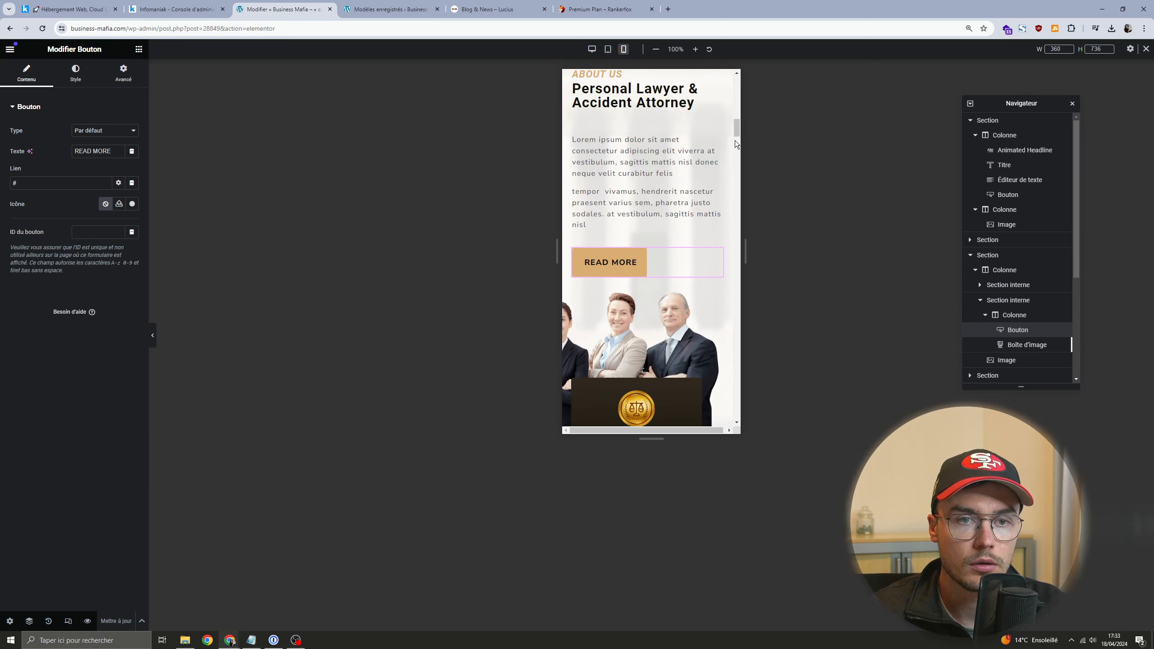
{"action": "left_click_drag", "start_coordinate": [734, 139], "coordinate": [737, 81]}
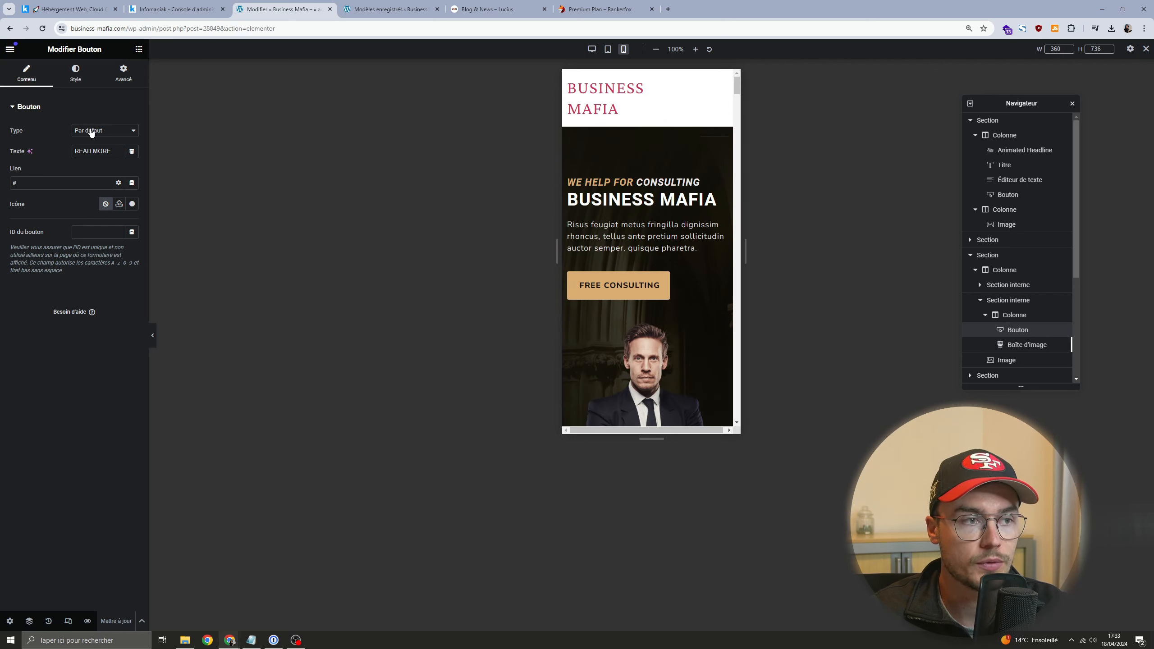
Step: Inspect the hero's FREE CONSULTING button styles for the normal and hover states and its content settings, and leave responsive mode
{"action": "left_click", "coordinate": [76, 79]}
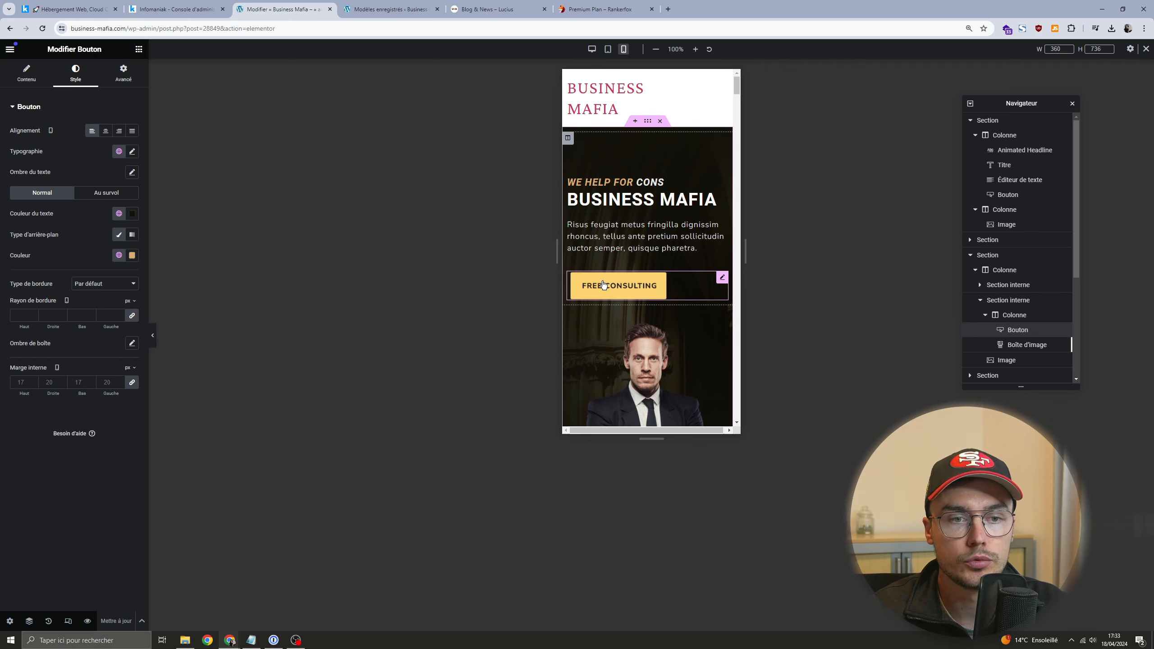
{"action": "left_click", "coordinate": [654, 286]}
{"action": "left_click_drag", "start_coordinate": [78, 106], "coordinate": [73, 85]}
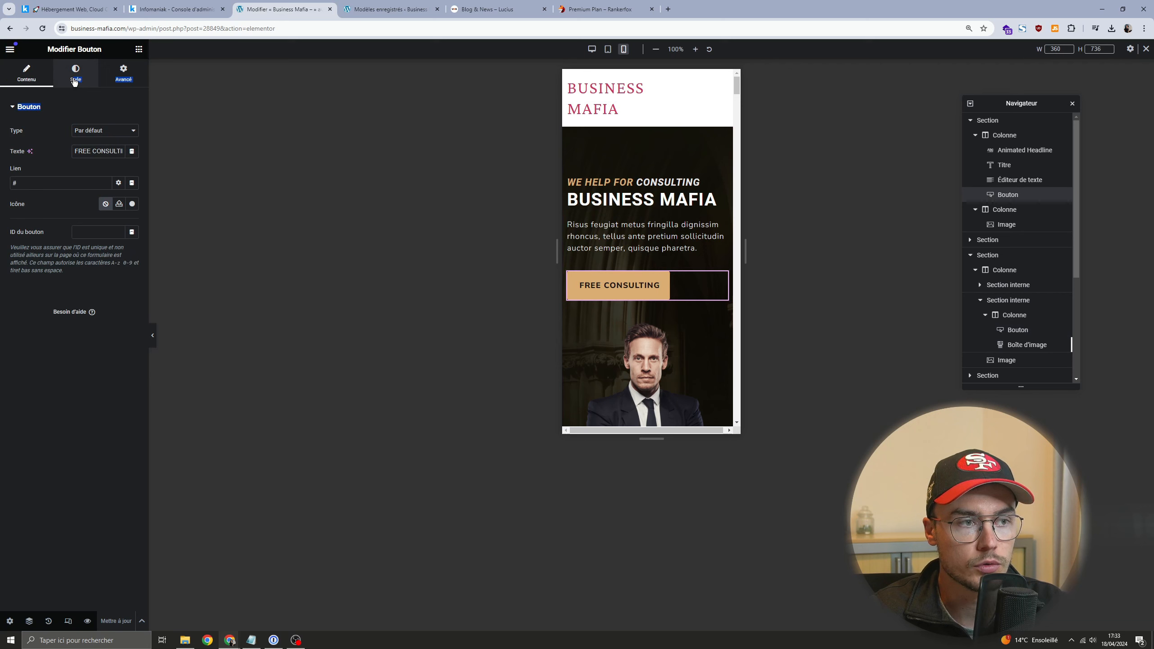
{"action": "left_click", "coordinate": [72, 76]}
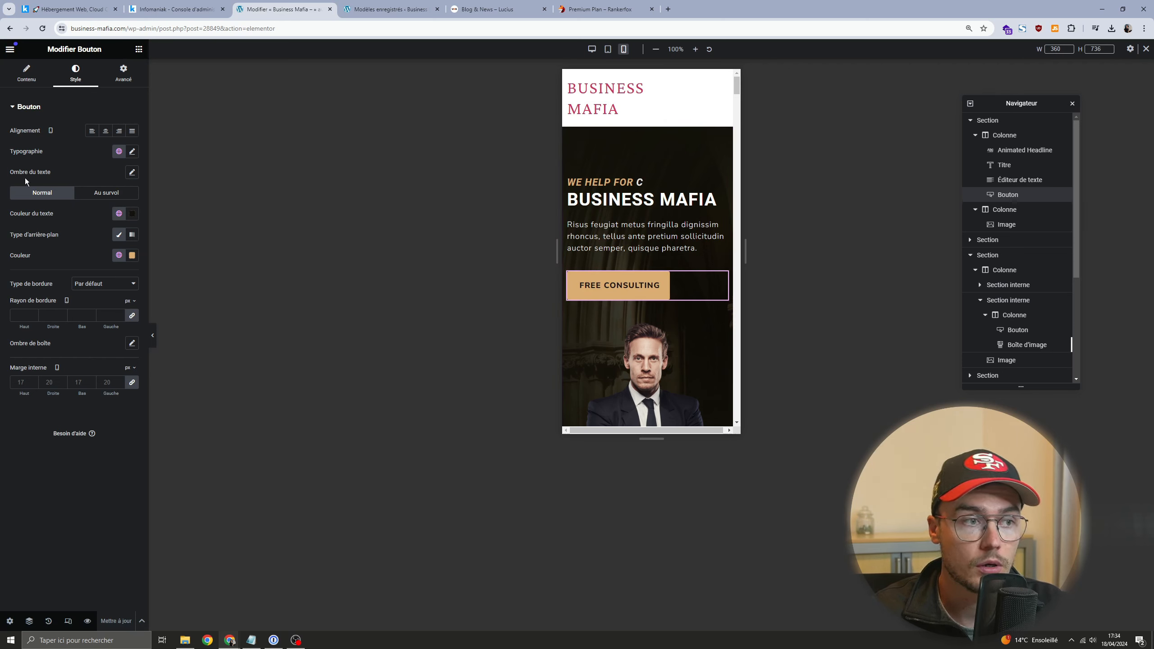
{"action": "left_click", "coordinate": [112, 196]}
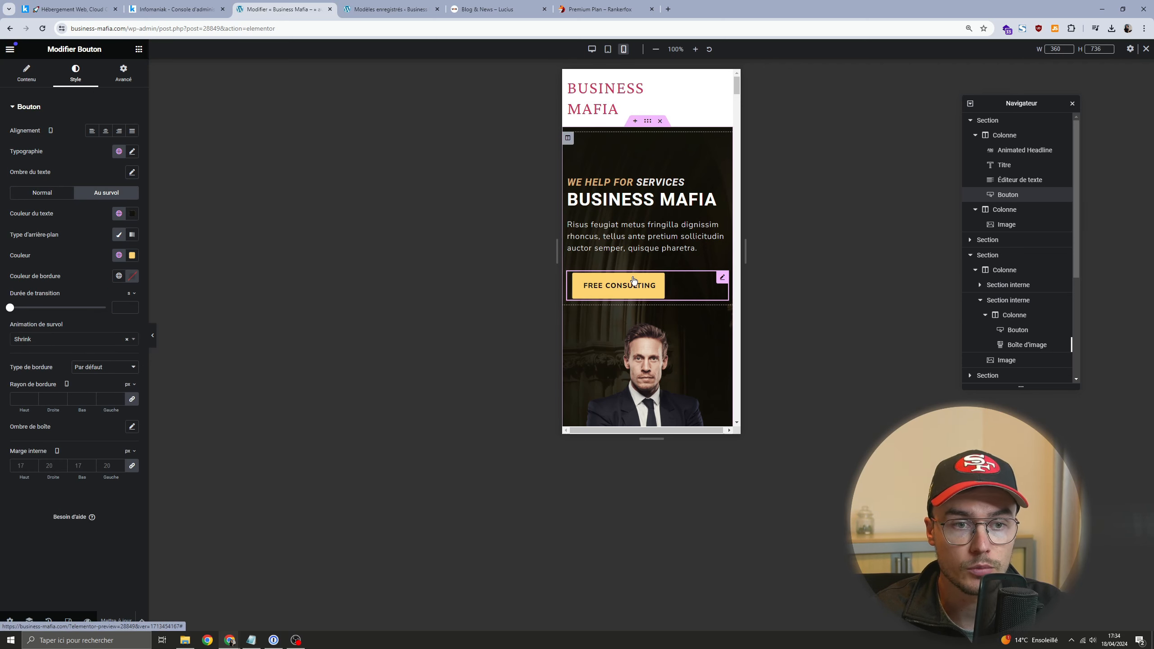
{"action": "left_click", "coordinate": [61, 196]}
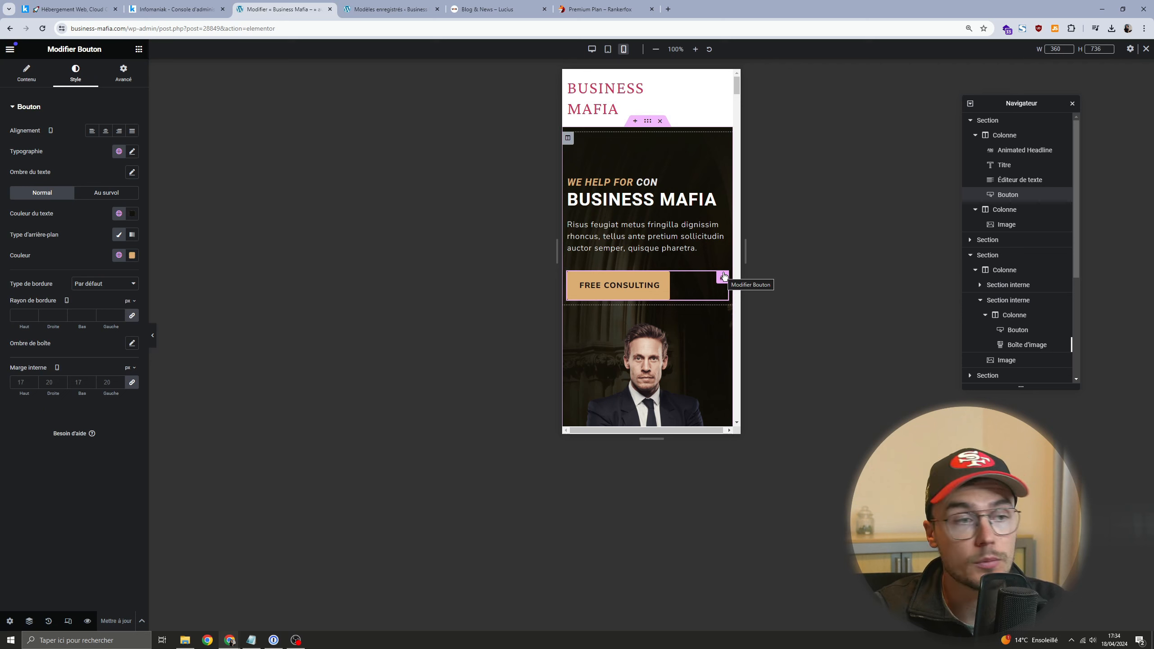
{"action": "left_click", "coordinate": [30, 76]}
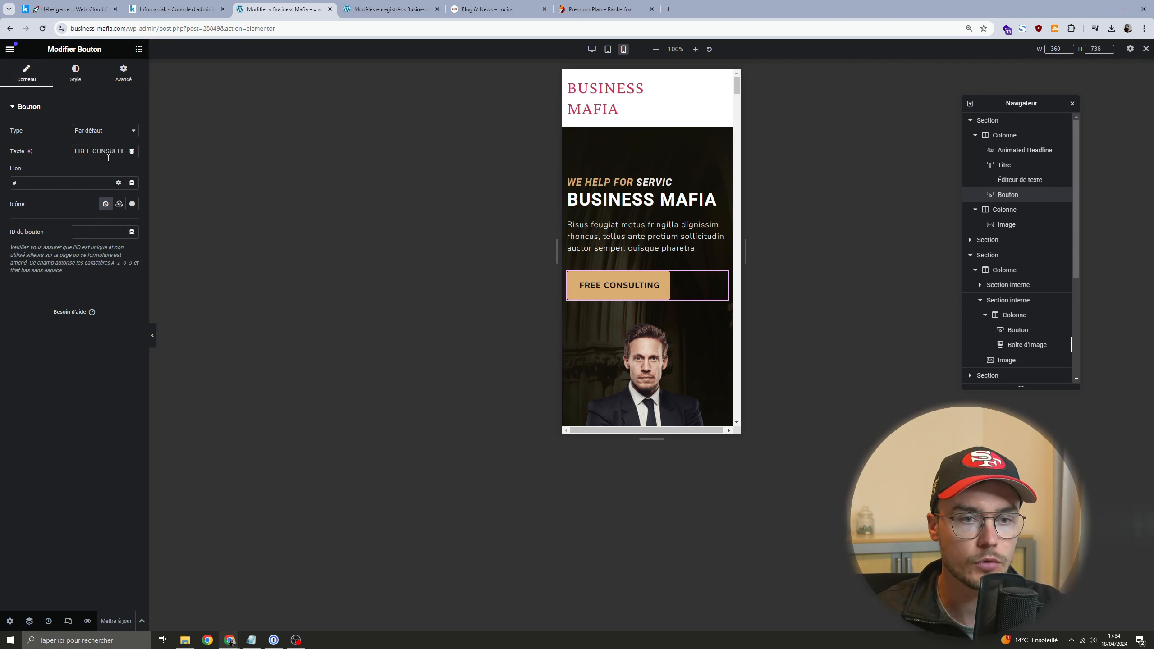
{"action": "left_click", "coordinate": [68, 621]}
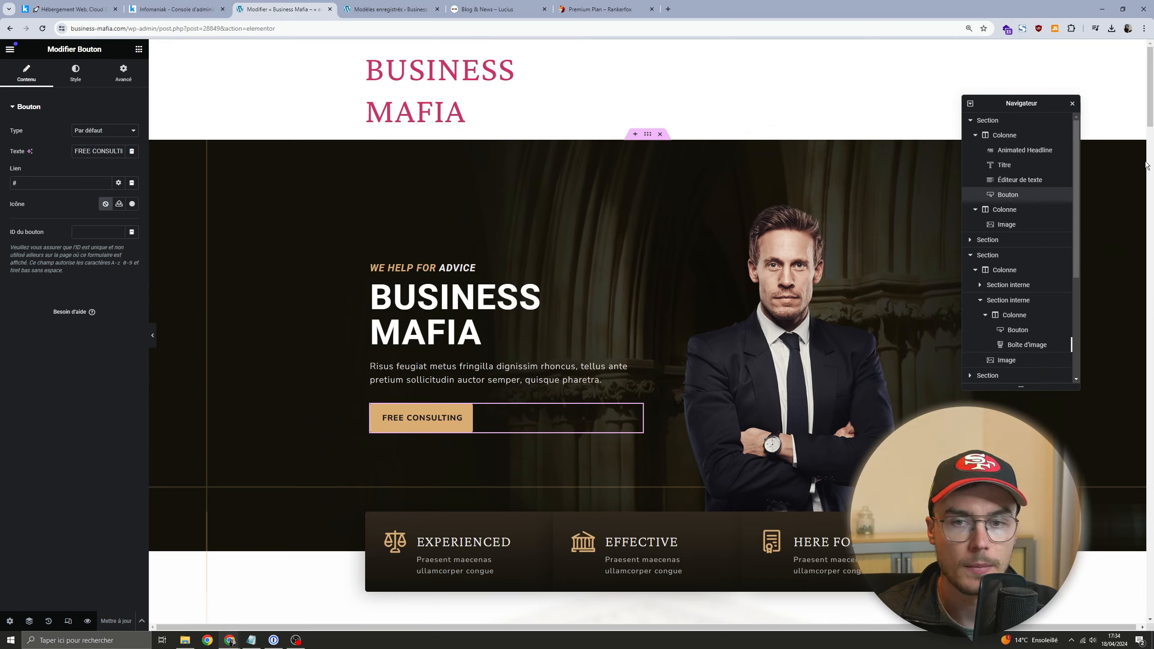
{"action": "left_click_drag", "start_coordinate": [1150, 107], "coordinate": [1133, 81]}
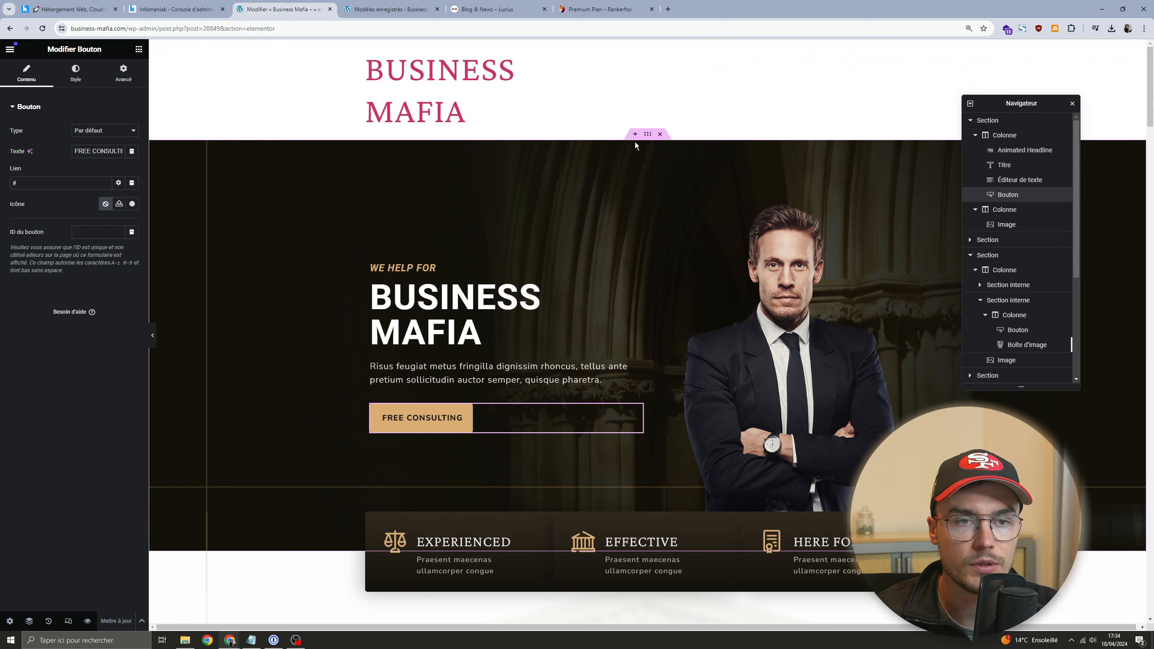
{"action": "right_click", "coordinate": [647, 138]}
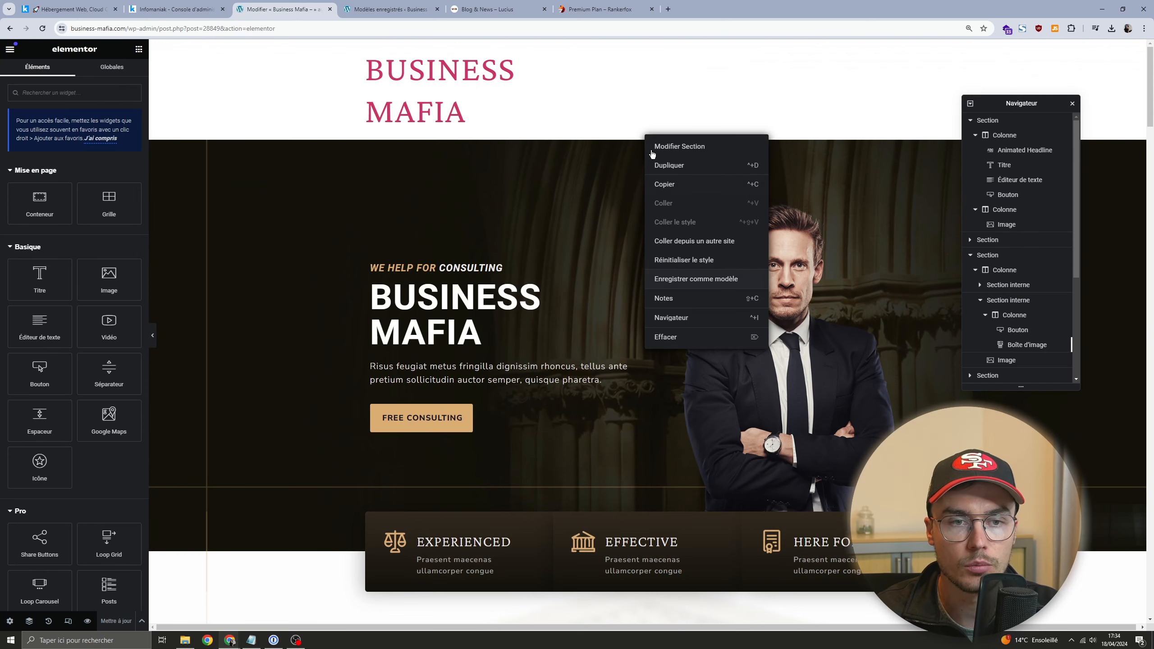
{"action": "left_click", "coordinate": [635, 125]}
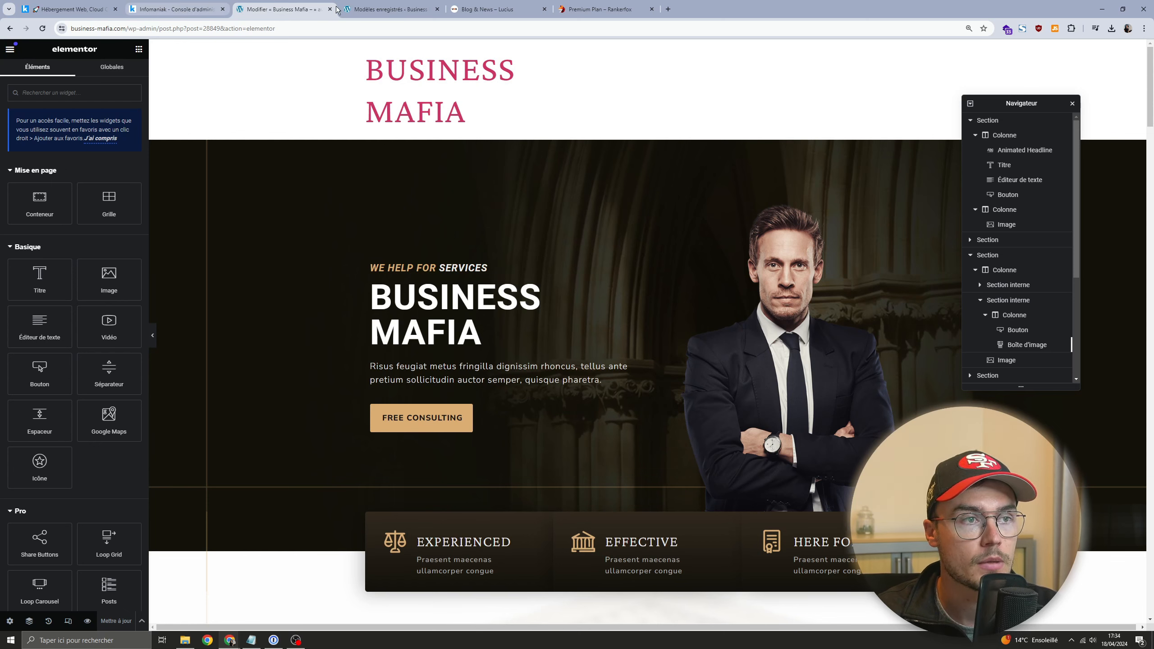
{"action": "left_click_drag", "start_coordinate": [360, 66], "coordinate": [968, 65]}
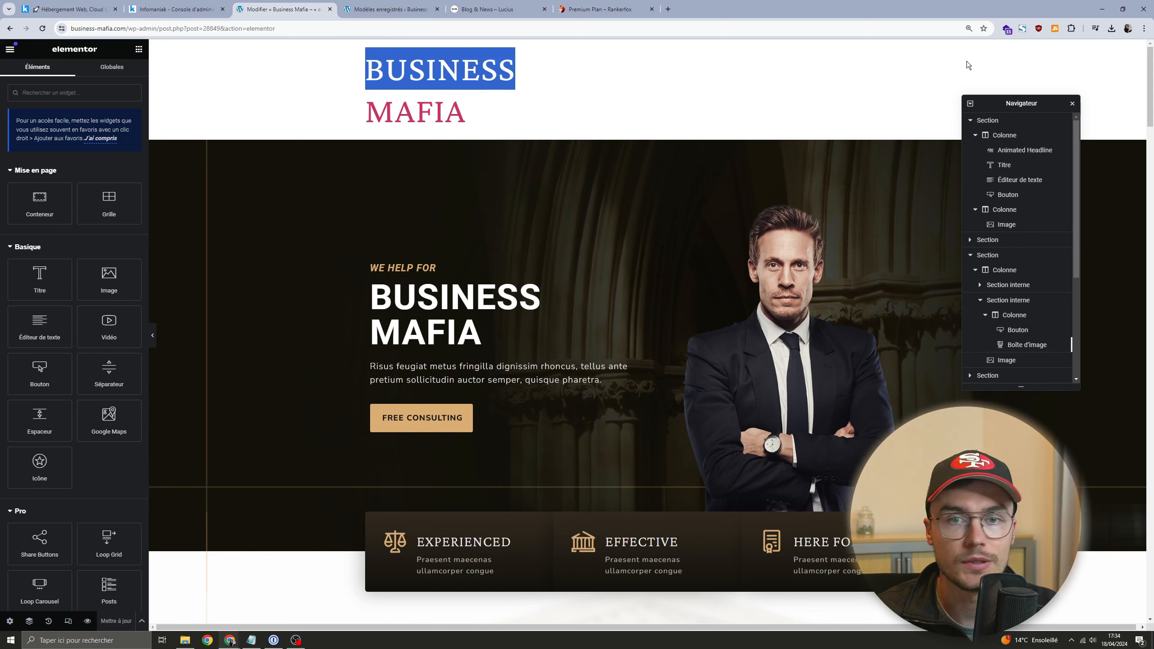
{"action": "left_click", "coordinate": [764, 99]}
Step: Exit the home page editor to the WordPress dashboard and open the Theme Builder
{"action": "left_click", "coordinate": [10, 50]}
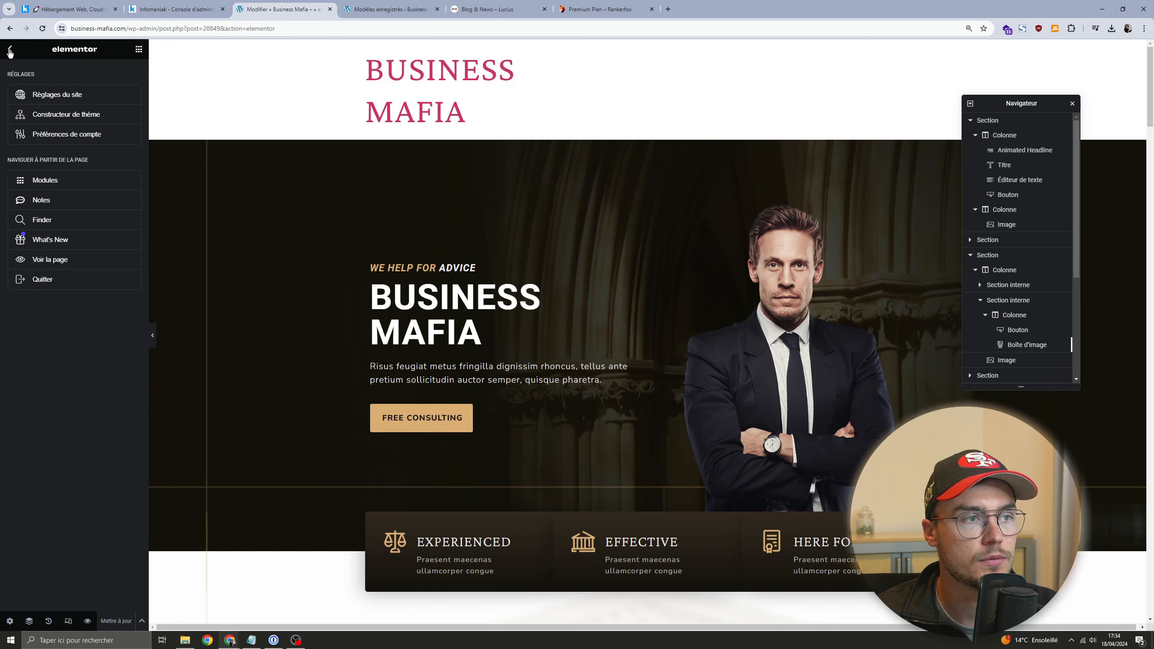
{"action": "left_click", "coordinate": [34, 279]}
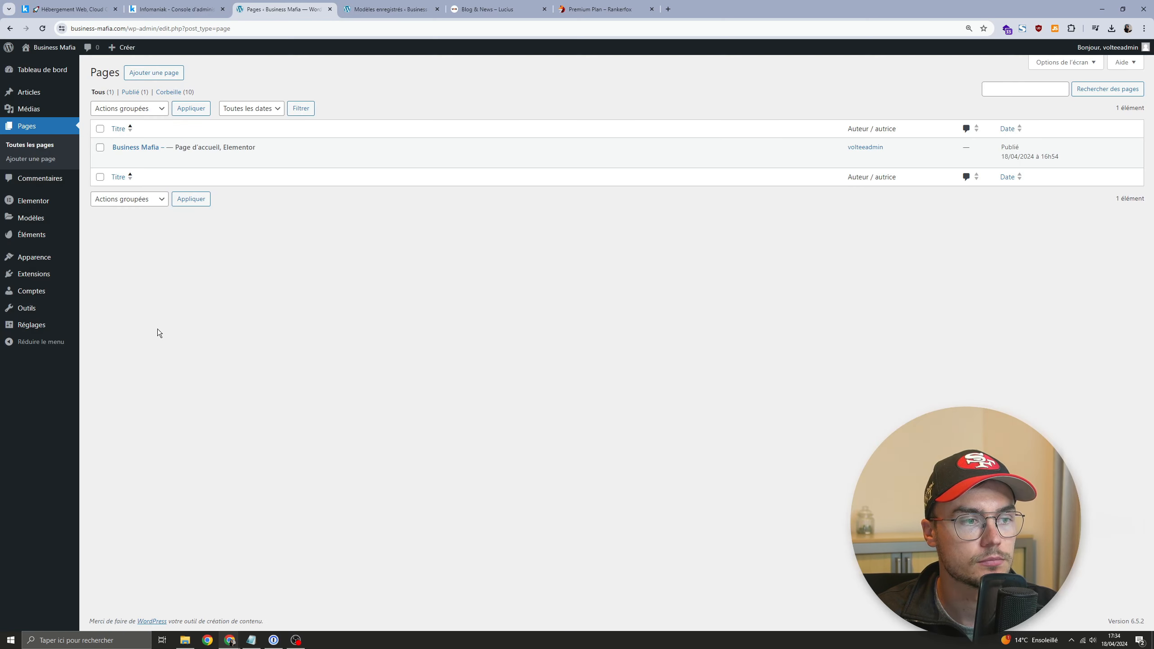
{"action": "mouse_move", "coordinate": [44, 222]}
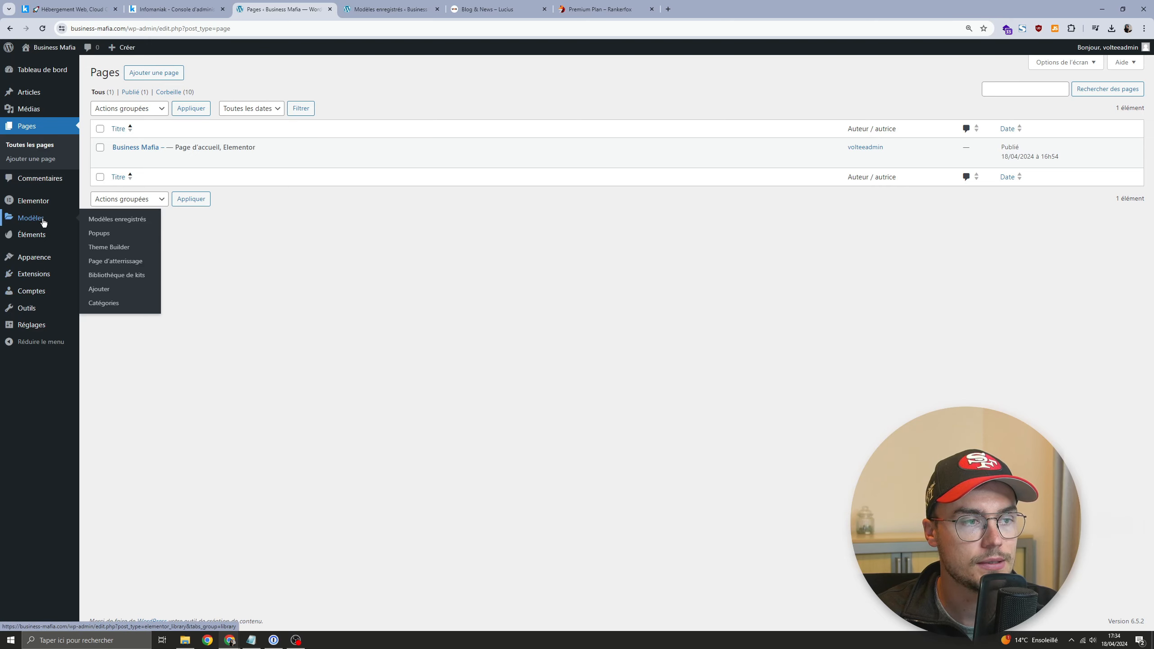
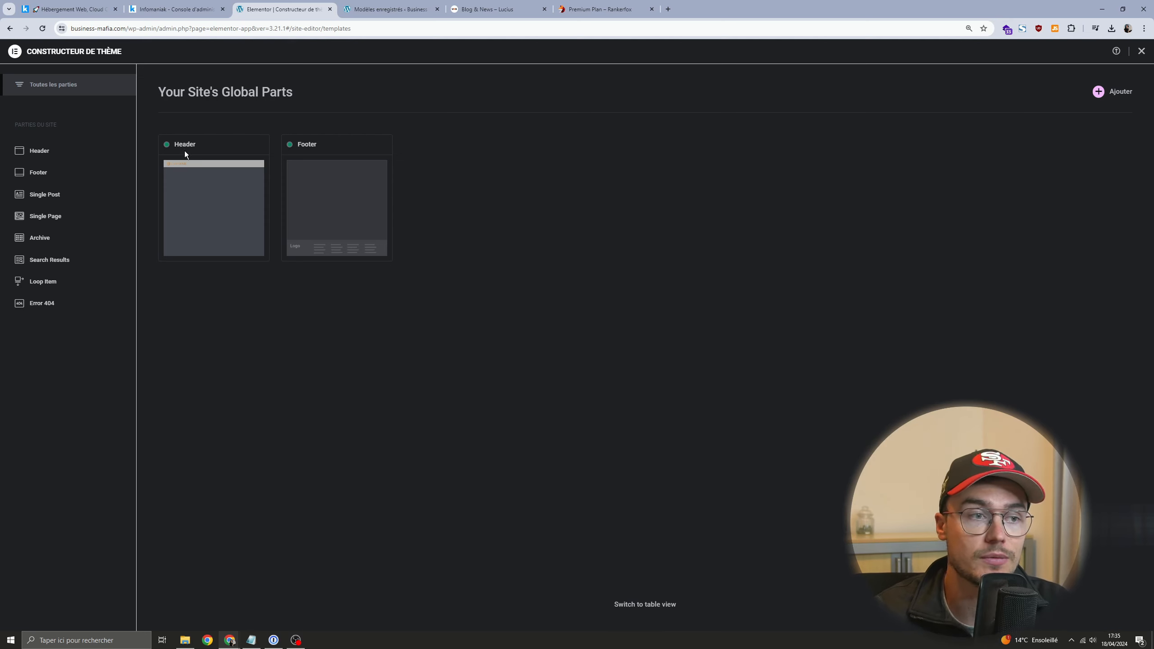
Step: Open the Header part and review its display conditions, saving them with Entire Site included
{"action": "left_click", "coordinate": [214, 201]}
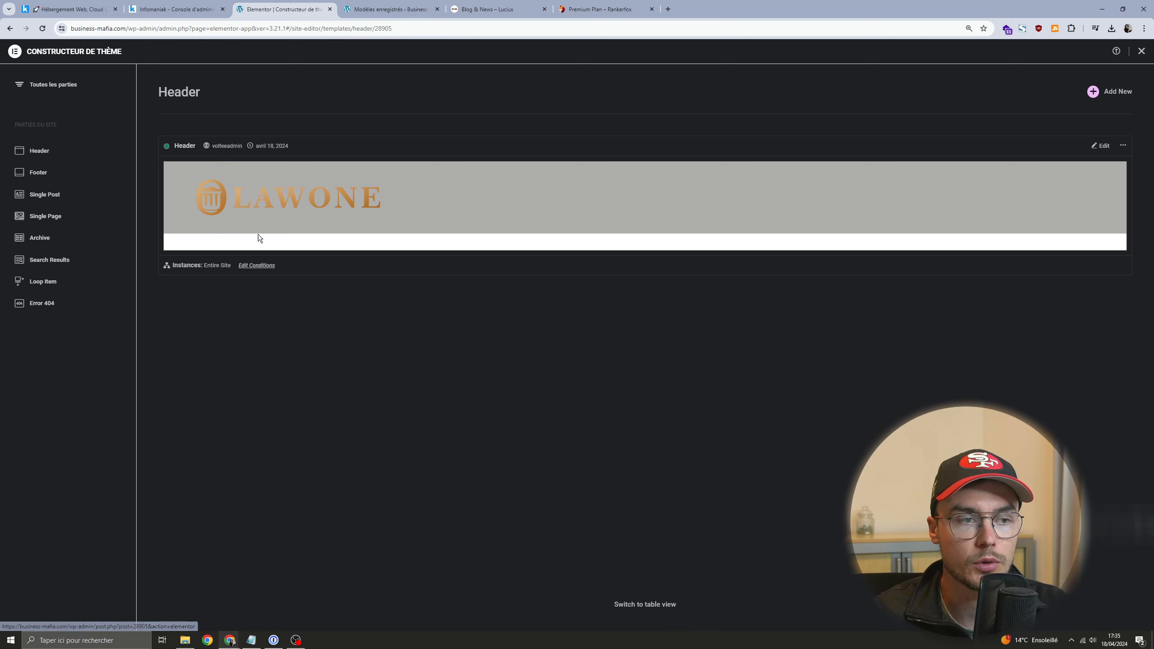
{"action": "left_click", "coordinate": [255, 266]}
{"action": "left_click", "coordinate": [648, 260]}
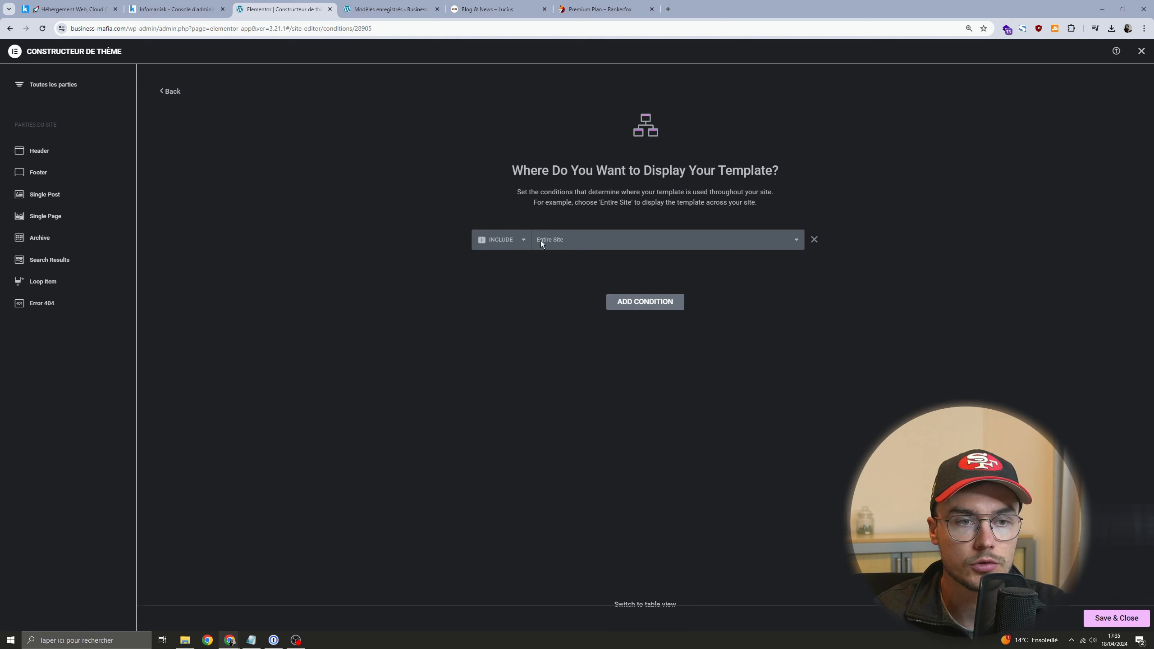
{"action": "left_click", "coordinate": [1118, 624]}
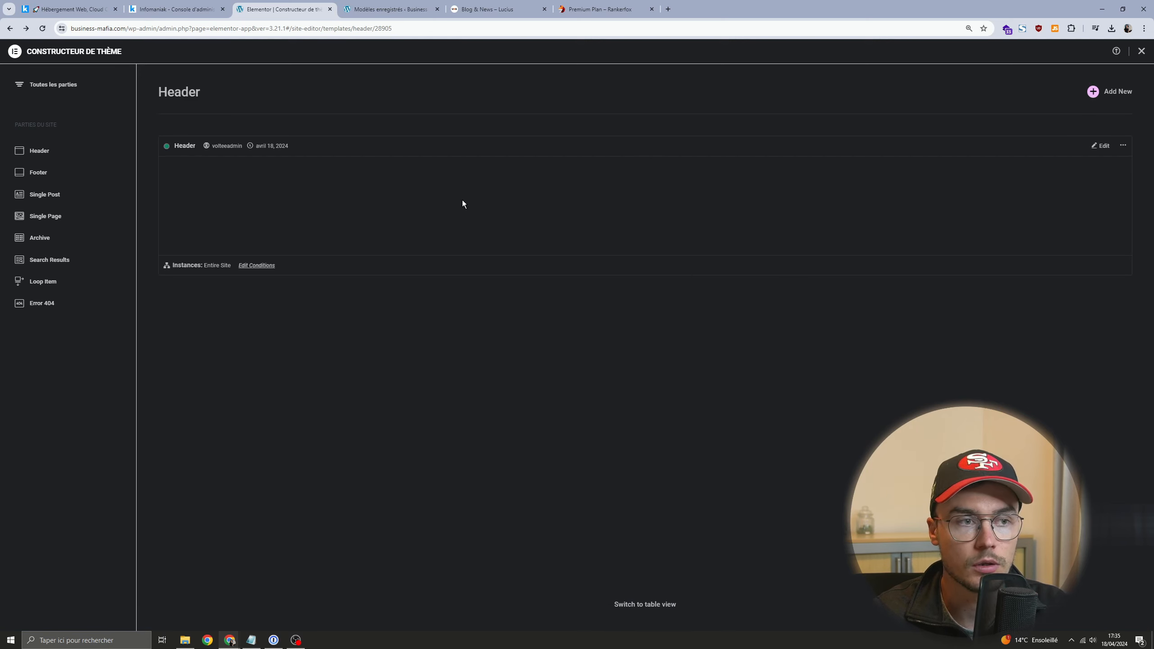
Step: Open the Header template in the editor to view its layout, and exit back to the templates list
{"action": "left_click", "coordinate": [1100, 146]}
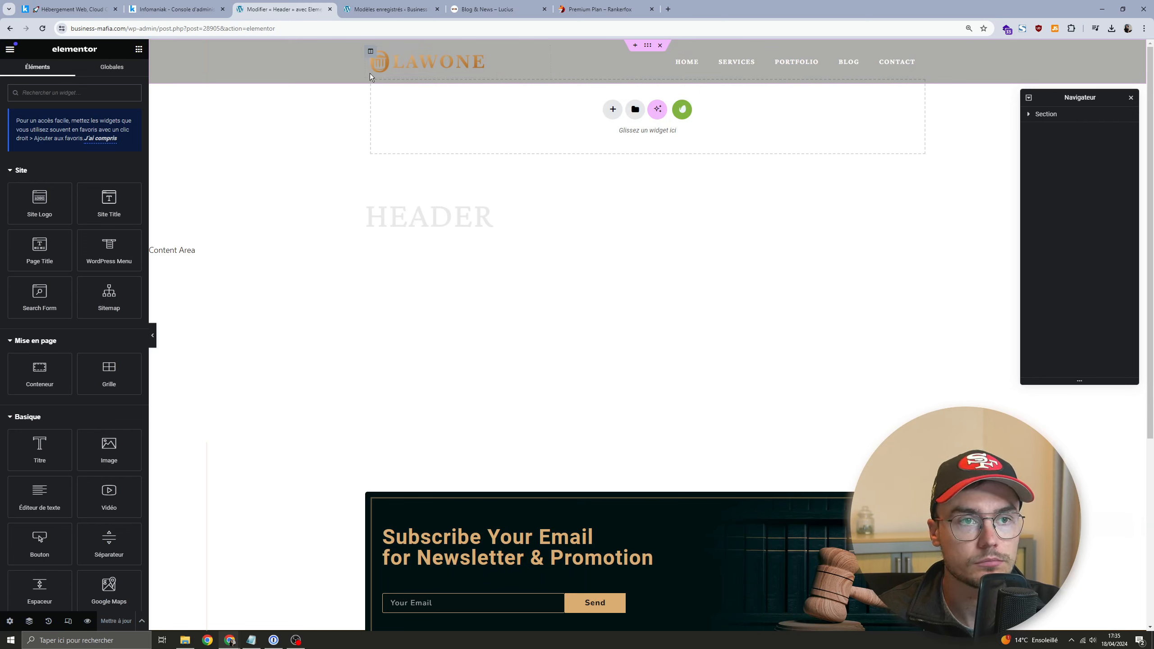
{"action": "left_click", "coordinate": [10, 48]}
{"action": "left_click", "coordinate": [65, 279]}
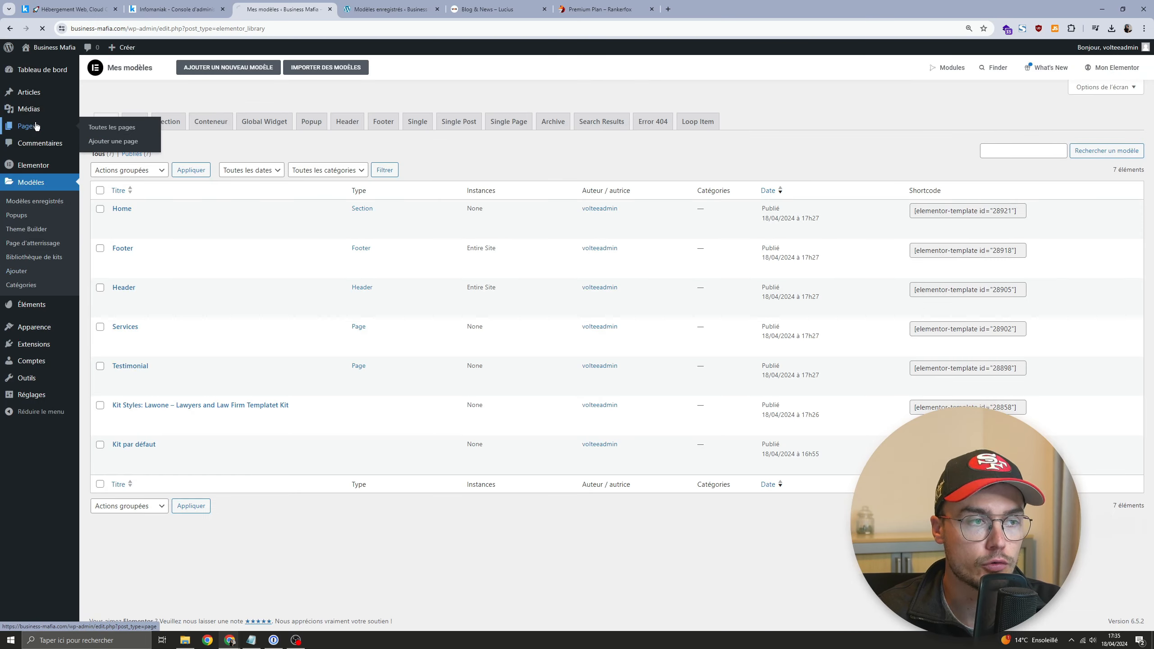
Step: Create a new page titled "Page 1" and open it for editing with Elementor
{"action": "left_click", "coordinate": [22, 126]}
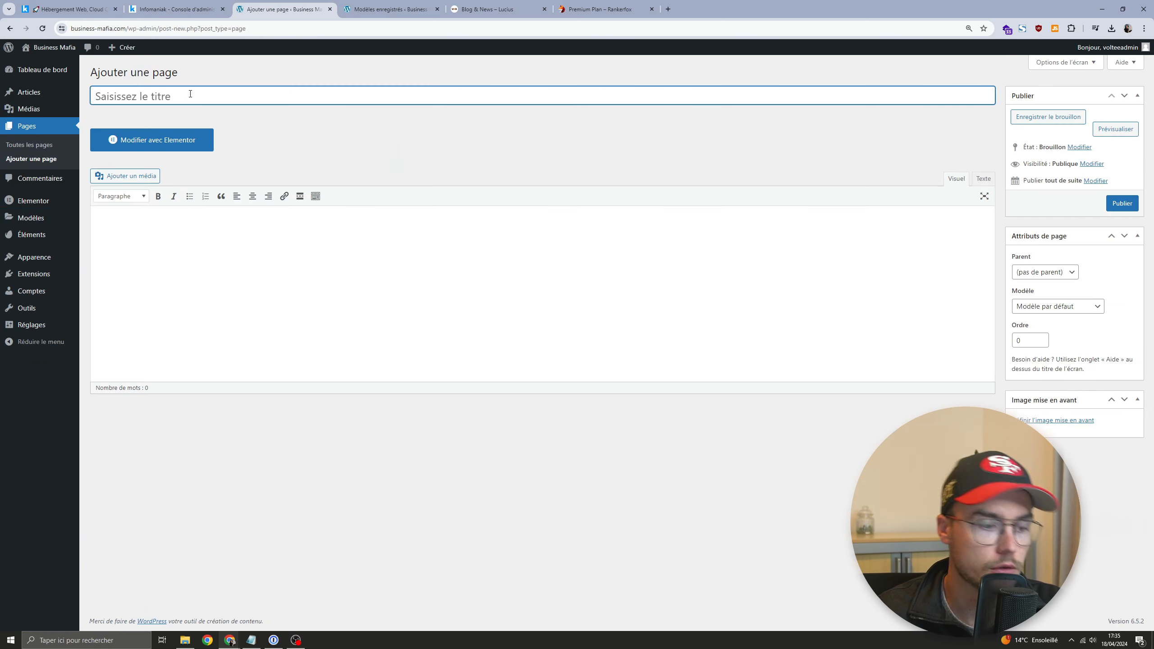
{"action": "type", "text": "Page 10"}
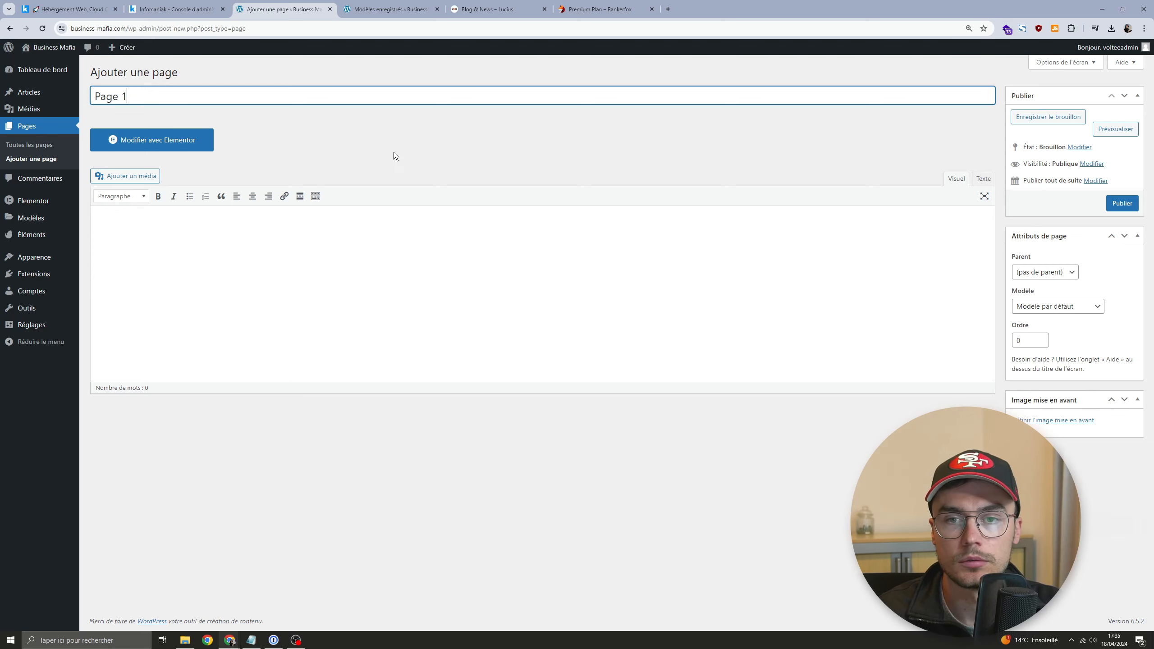
{"action": "left_click", "coordinate": [198, 140]}
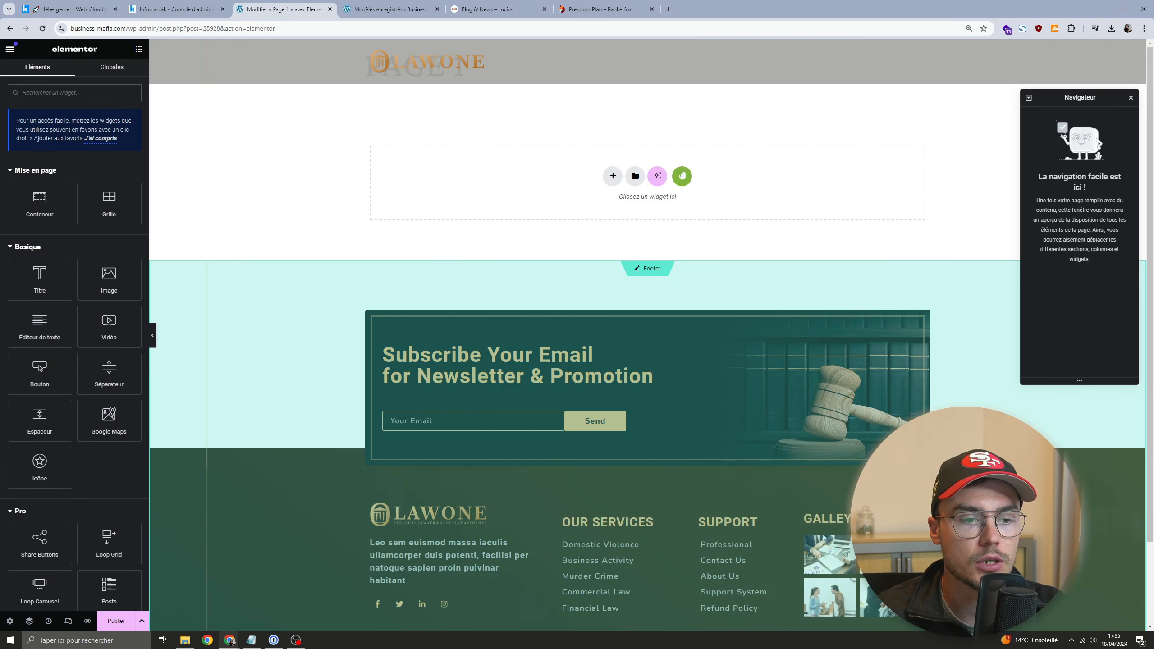
Step: Insert the saved Testimonial template into Page 1, applying the template's page settings as well
{"action": "scroll", "coordinate": [807, 468], "scroll_direction": "down", "scroll_amount": 3}
{"action": "scroll", "coordinate": [807, 468], "scroll_direction": "up", "scroll_amount": 3}
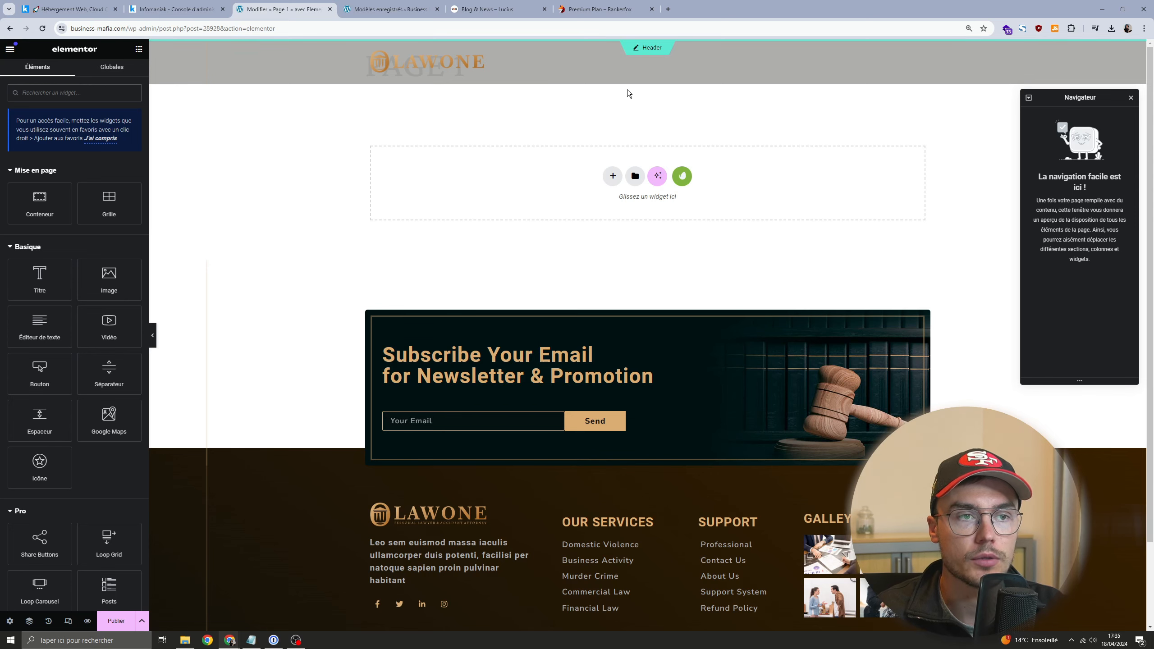
{"action": "left_click", "coordinate": [636, 176]}
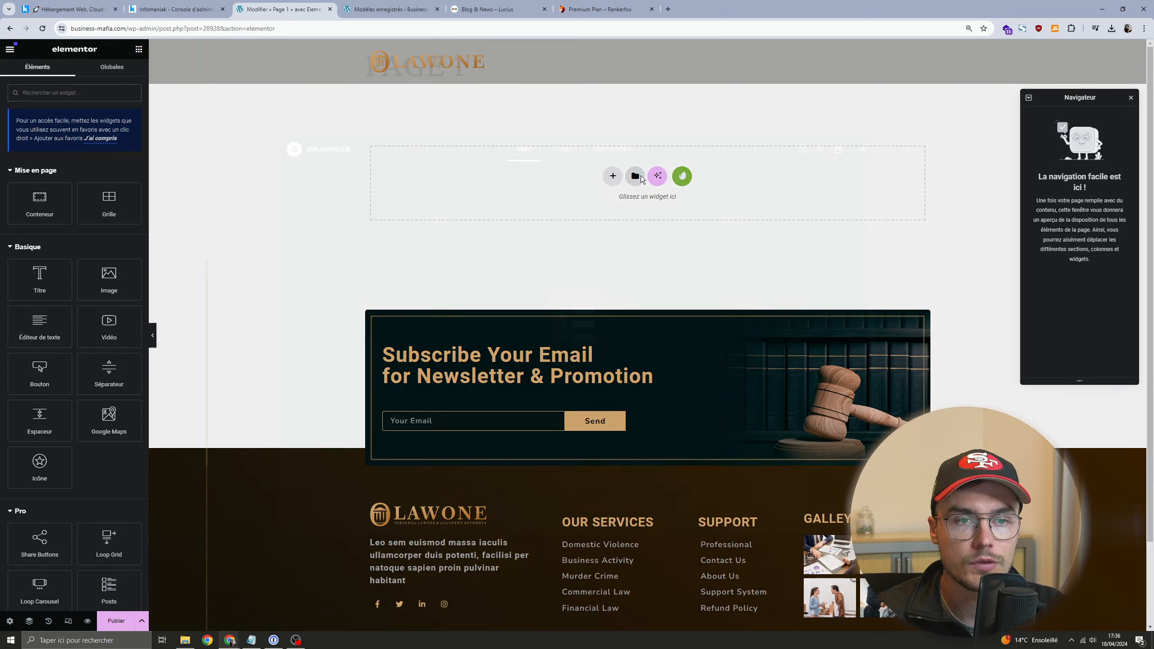
{"action": "left_click", "coordinate": [610, 150]}
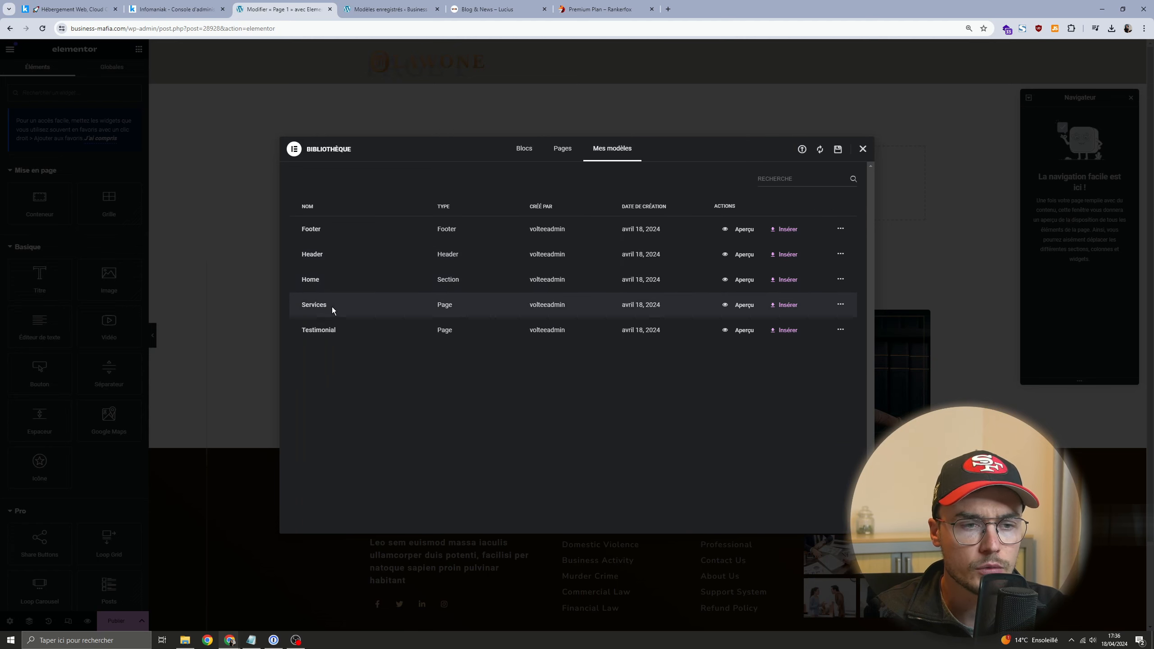
{"action": "left_click", "coordinate": [793, 333]}
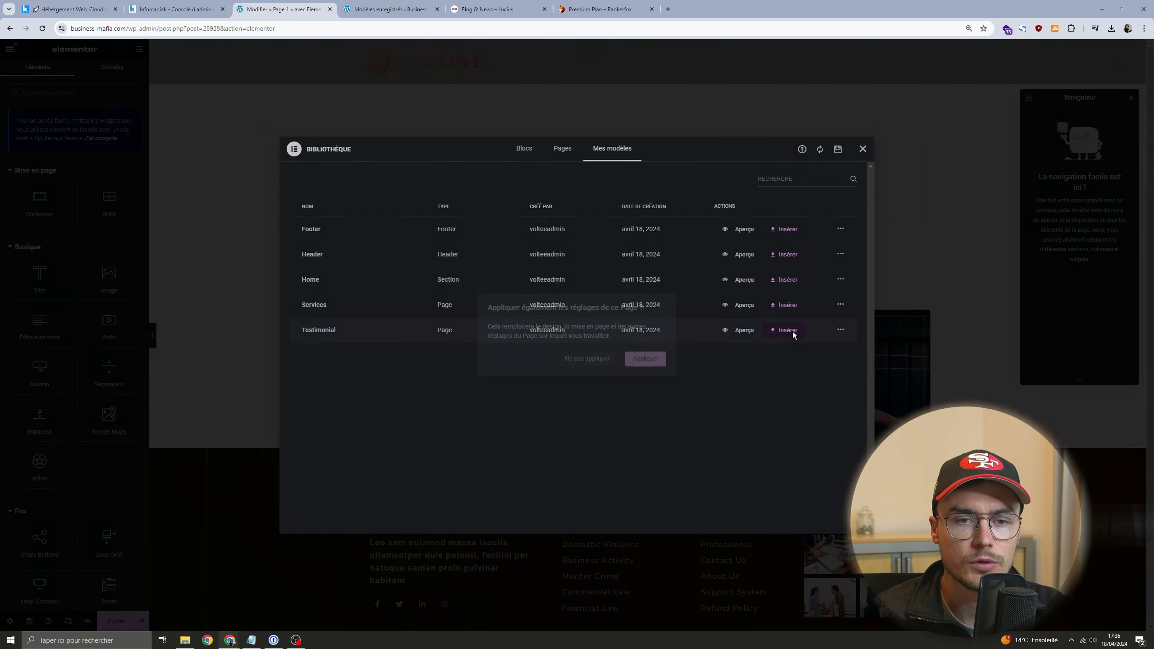
{"action": "left_click", "coordinate": [644, 358]}
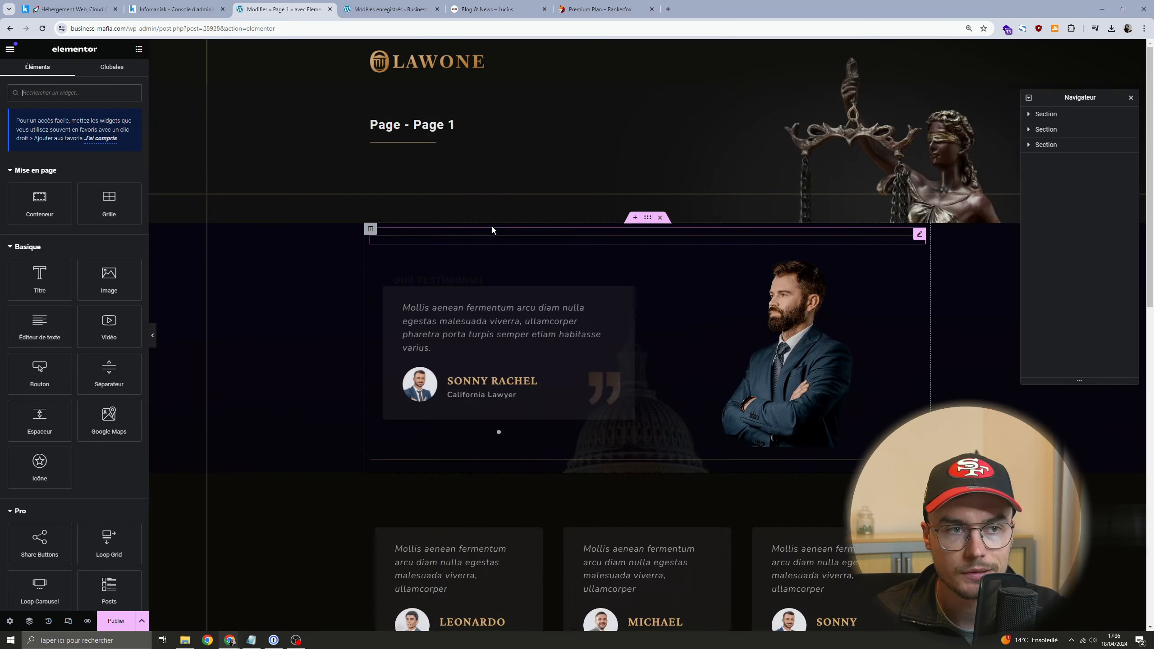
Step: Look over the inserted testimonial sections, publish Page 1 and exit the editor to the pages list
{"action": "scroll", "coordinate": [838, 263], "scroll_direction": "down", "scroll_amount": 12}
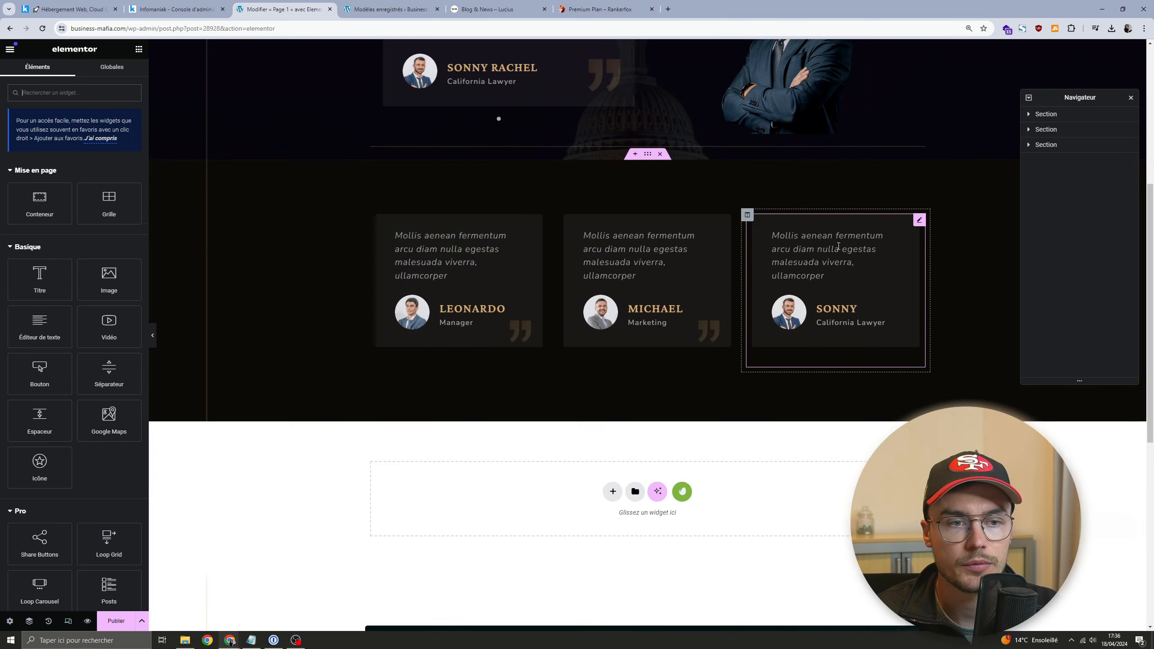
{"action": "scroll", "coordinate": [838, 262], "scroll_direction": "up", "scroll_amount": 7}
{"action": "scroll", "coordinate": [839, 262], "scroll_direction": "up", "scroll_amount": 5}
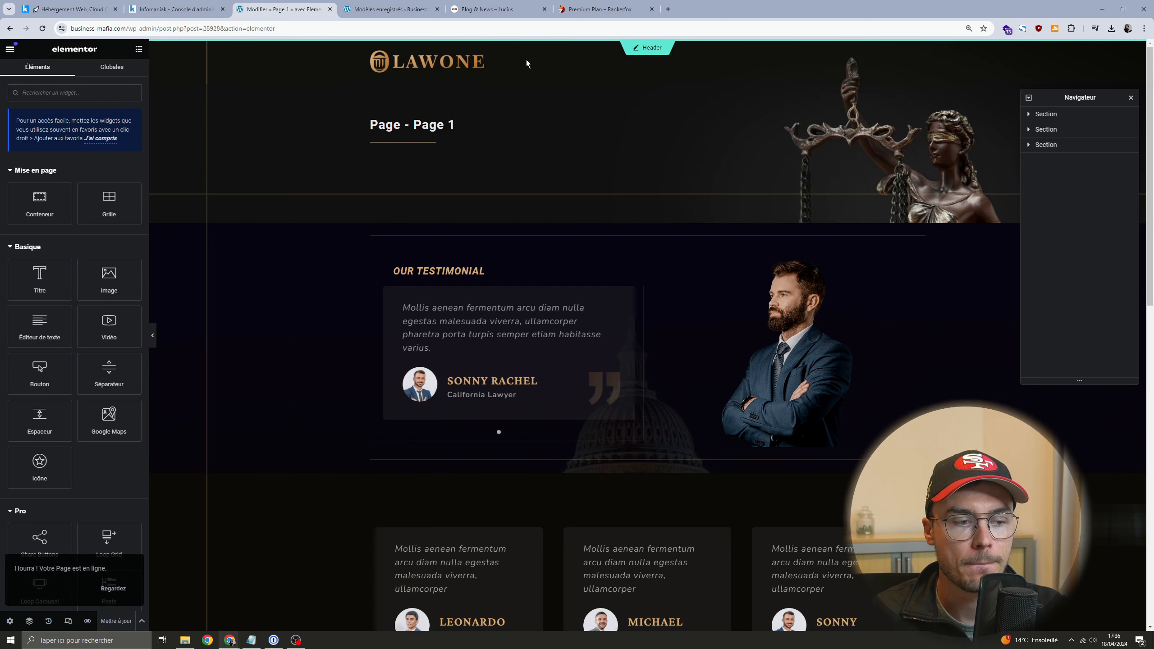
{"action": "left_click", "coordinate": [10, 49]}
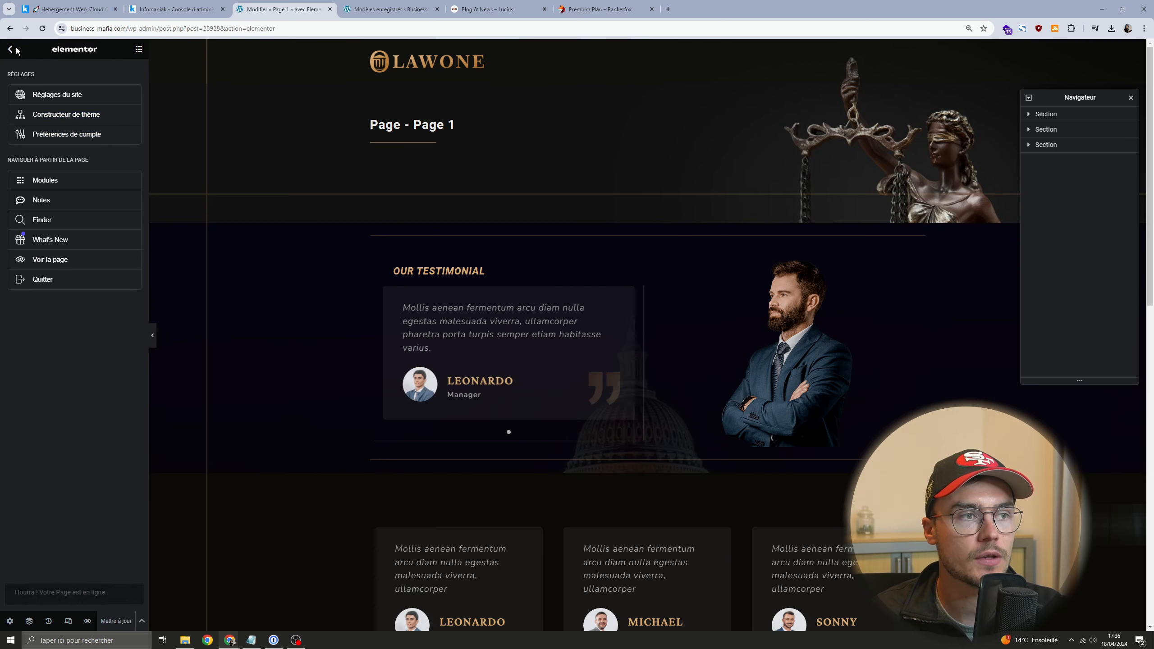
{"action": "left_click", "coordinate": [63, 281]}
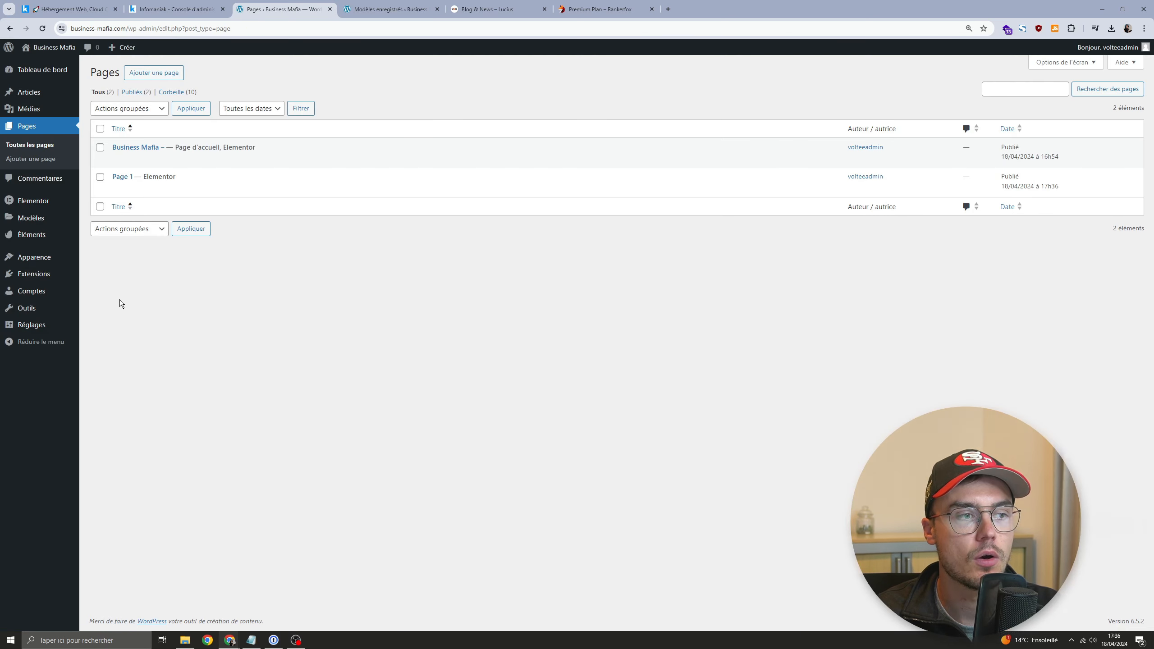
Step: Open the site's menu management under Appearance and rename the existing menu as "Principal"
{"action": "mouse_move", "coordinate": [41, 261]}
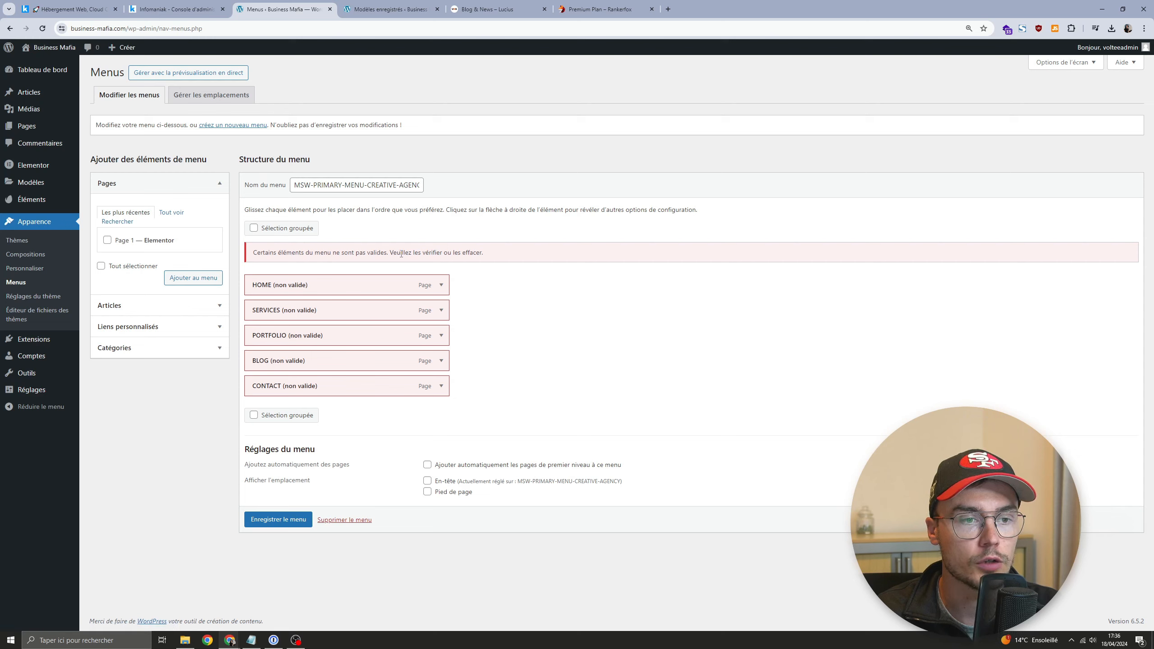
{"action": "triple_click", "coordinate": [379, 184]}
{"action": "type", "text": "Principal"}
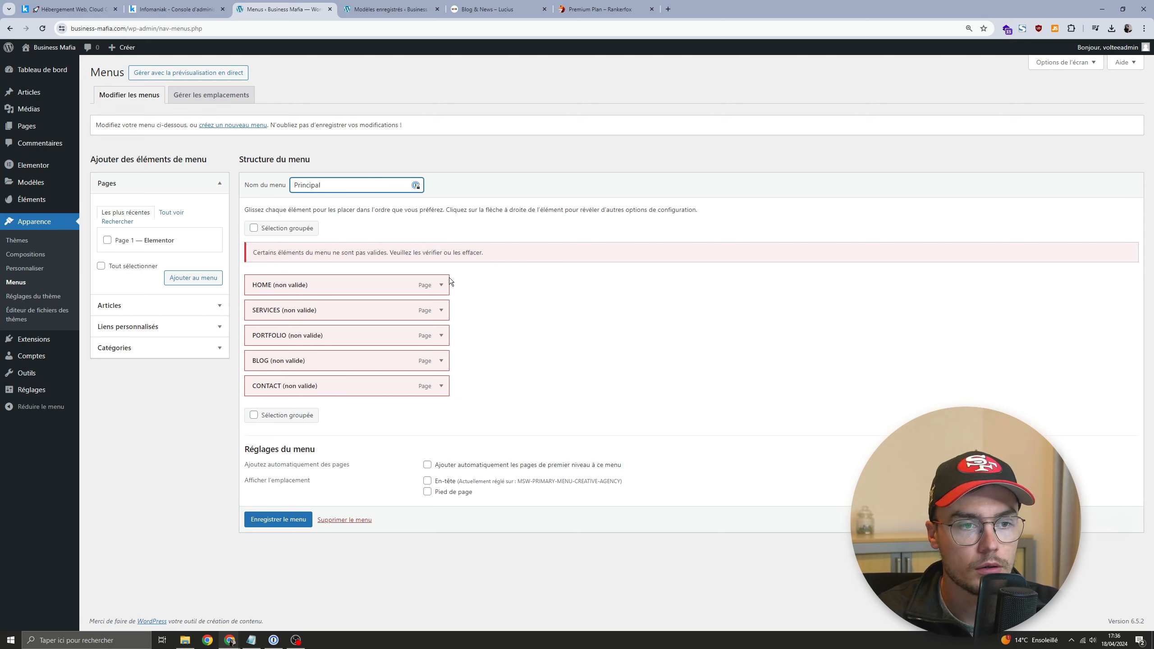
Step: Remove the invalid HOME, SERVICES, PORTFOLIO, BLOG and CONTACT items from the Principal menu
{"action": "left_click", "coordinate": [440, 285]}
{"action": "left_click", "coordinate": [270, 384]}
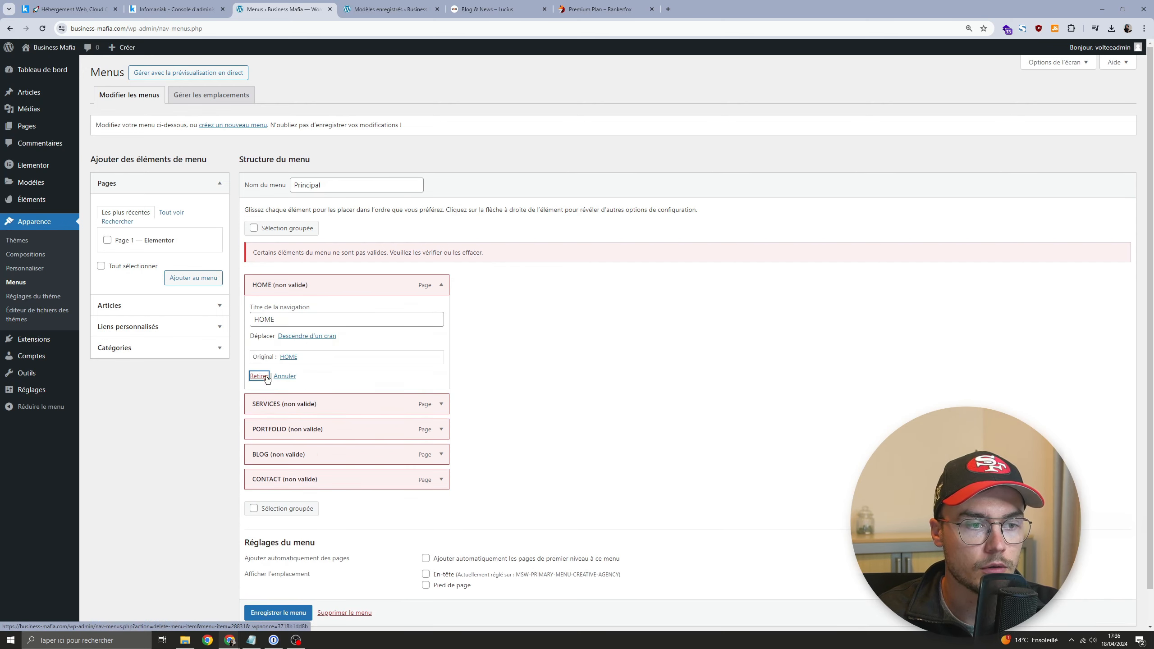
{"action": "left_click", "coordinate": [440, 285]}
{"action": "left_click", "coordinate": [273, 378]}
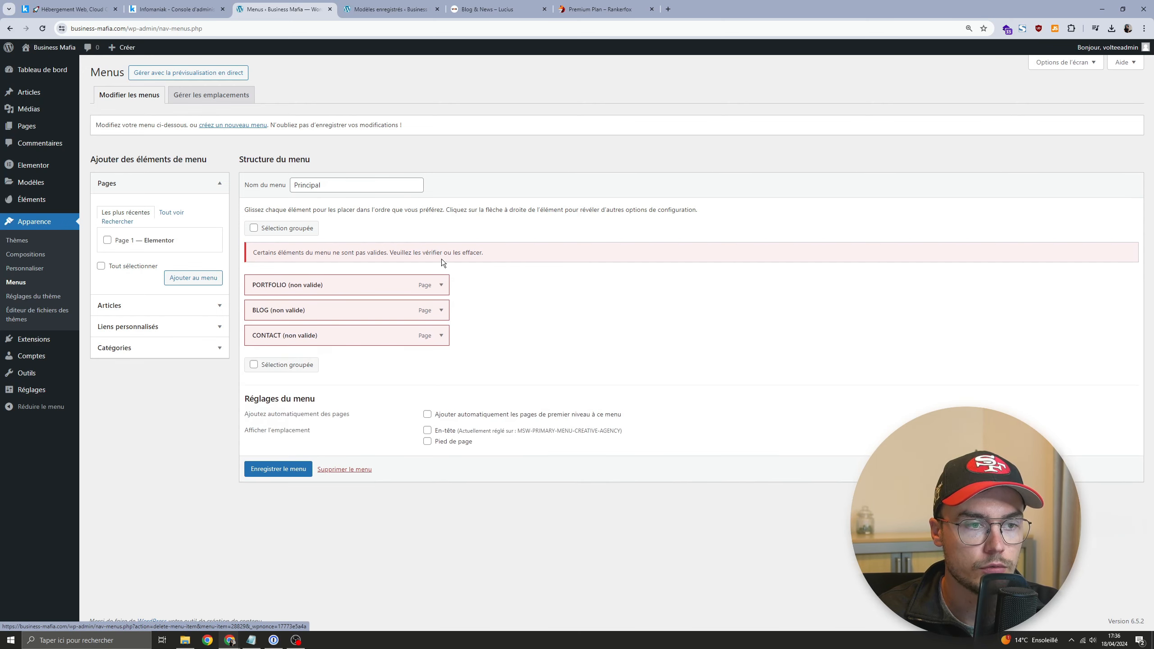
{"action": "left_click", "coordinate": [443, 285]}
{"action": "left_click", "coordinate": [262, 376]}
{"action": "left_click", "coordinate": [441, 285]}
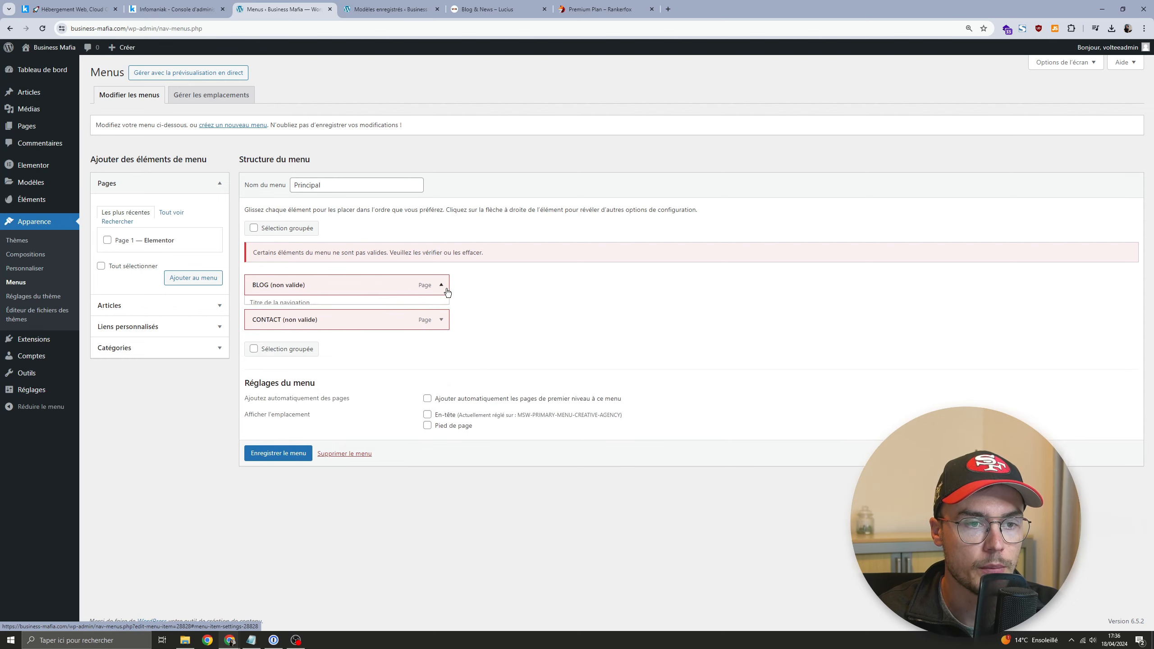
{"action": "left_click", "coordinate": [268, 379]}
{"action": "left_click", "coordinate": [441, 285]}
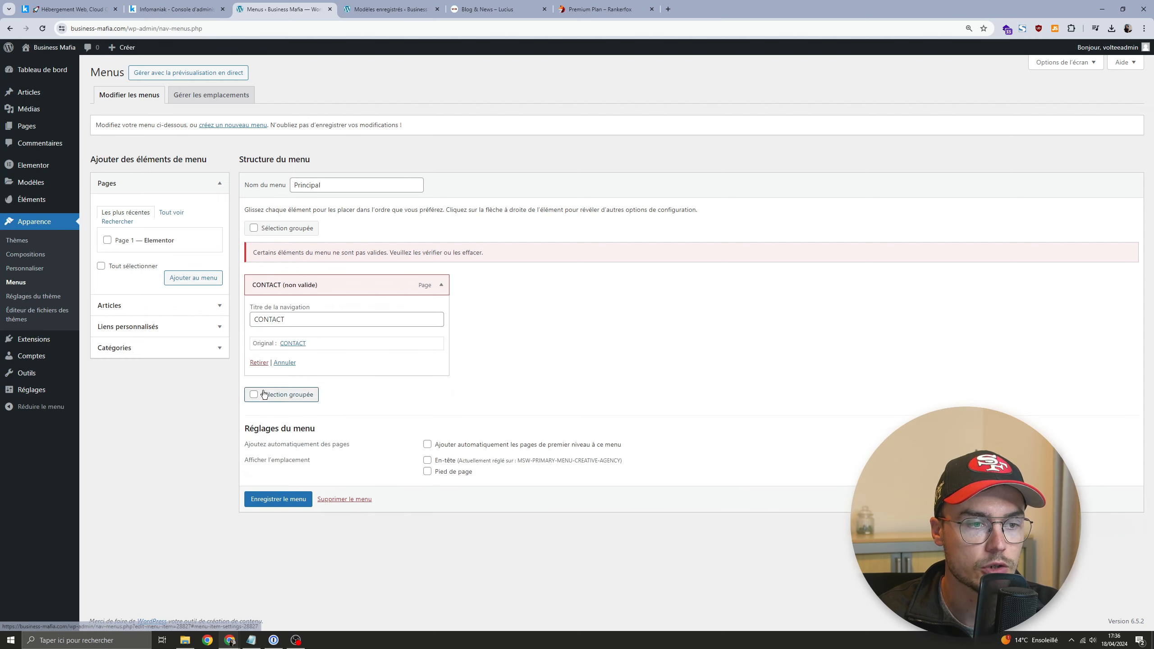
{"action": "left_click", "coordinate": [261, 376]}
Step: Add Page 1 to the Principal menu from the full list of pages and save the menu
{"action": "left_click", "coordinate": [161, 211]}
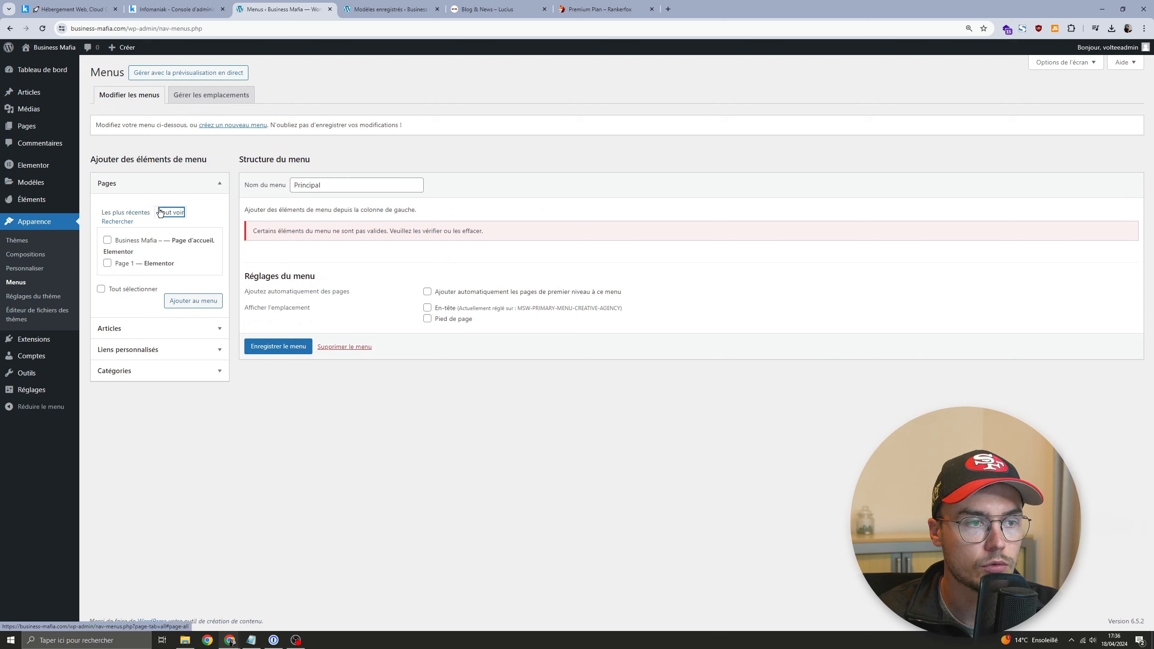
{"action": "left_click", "coordinate": [107, 239]}
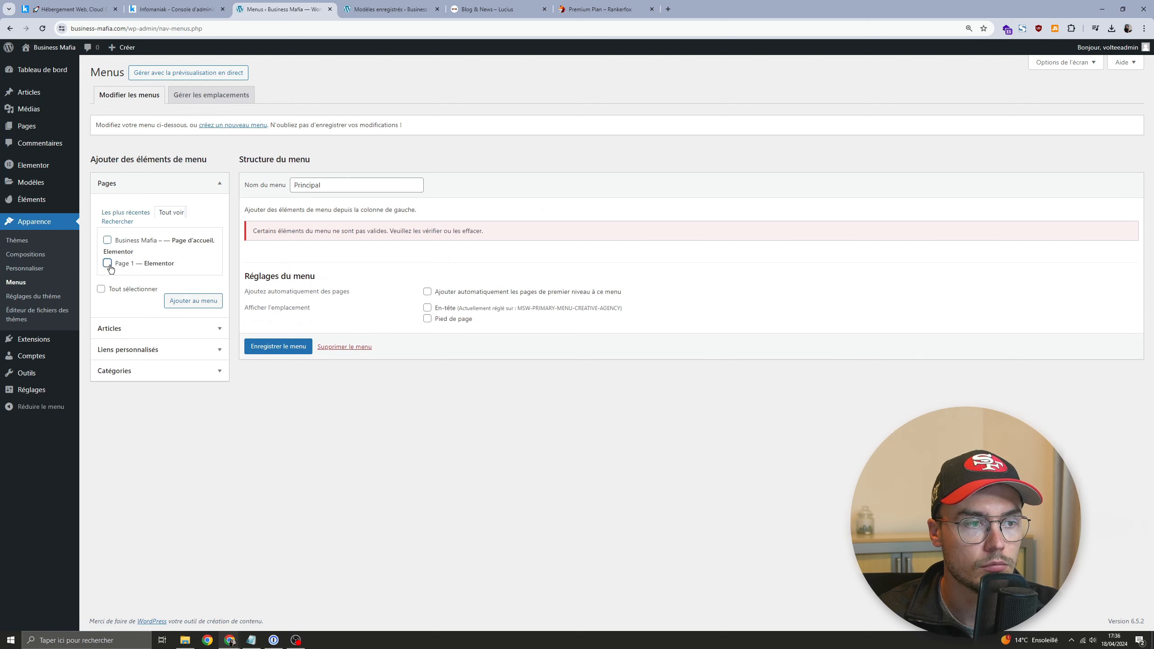
{"action": "left_click", "coordinate": [184, 309]}
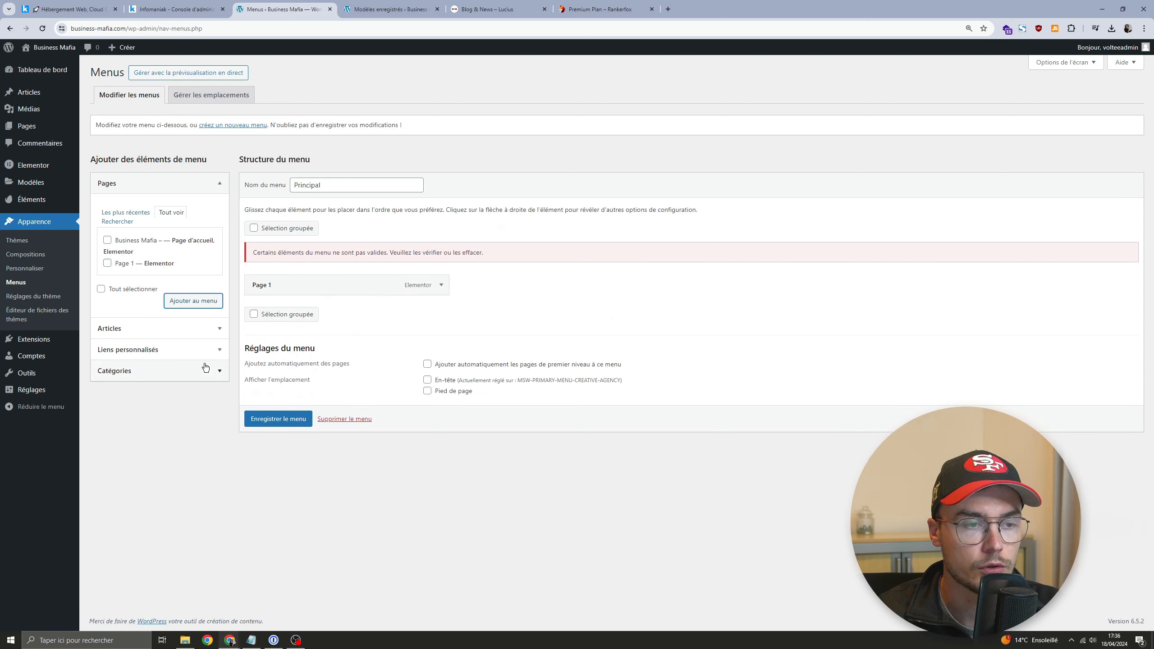
{"action": "left_click", "coordinate": [264, 421]}
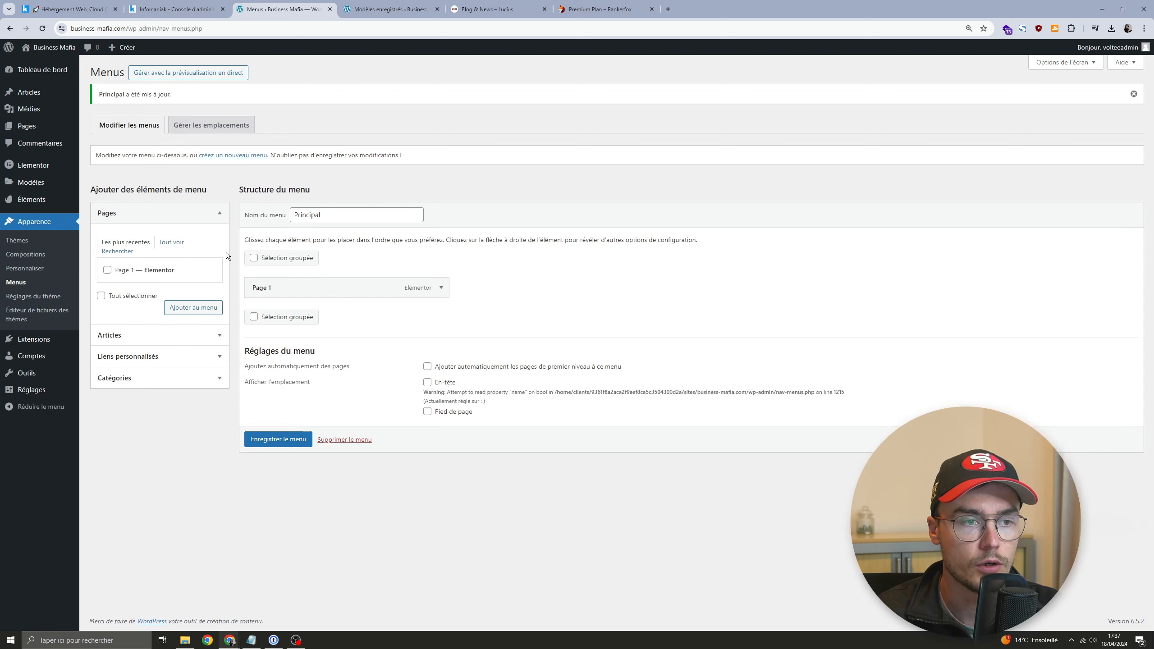
Step: Add a custom link labelled "Test" with the URL # to the Principal menu
{"action": "left_click", "coordinate": [132, 357]}
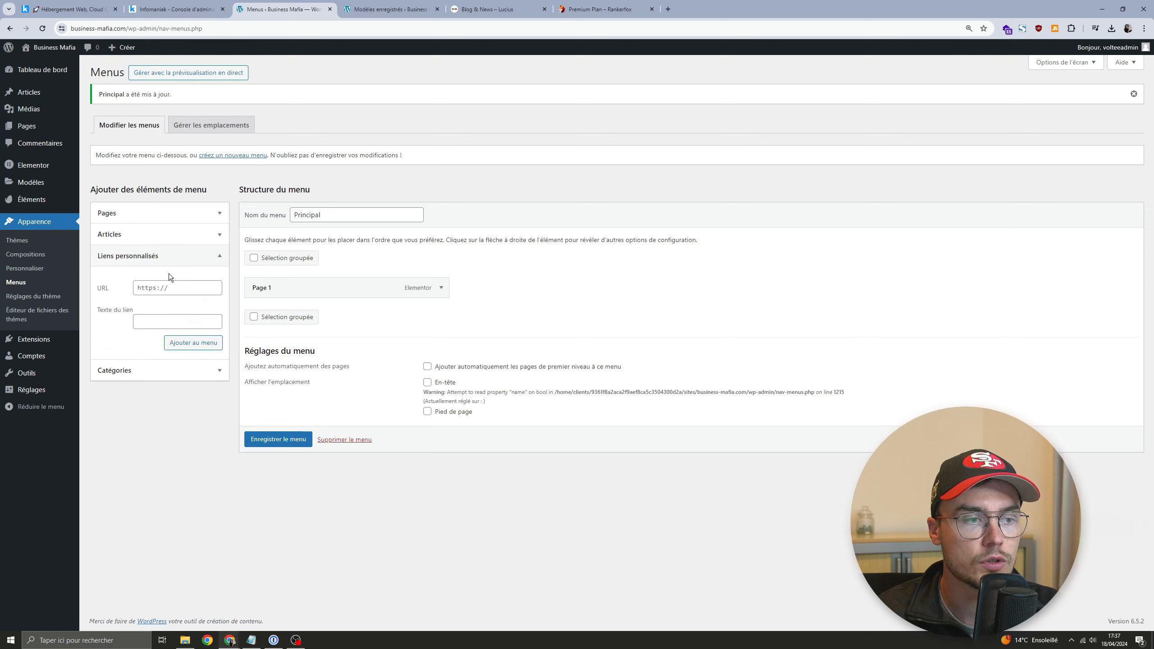
{"action": "left_click", "coordinate": [168, 290]}
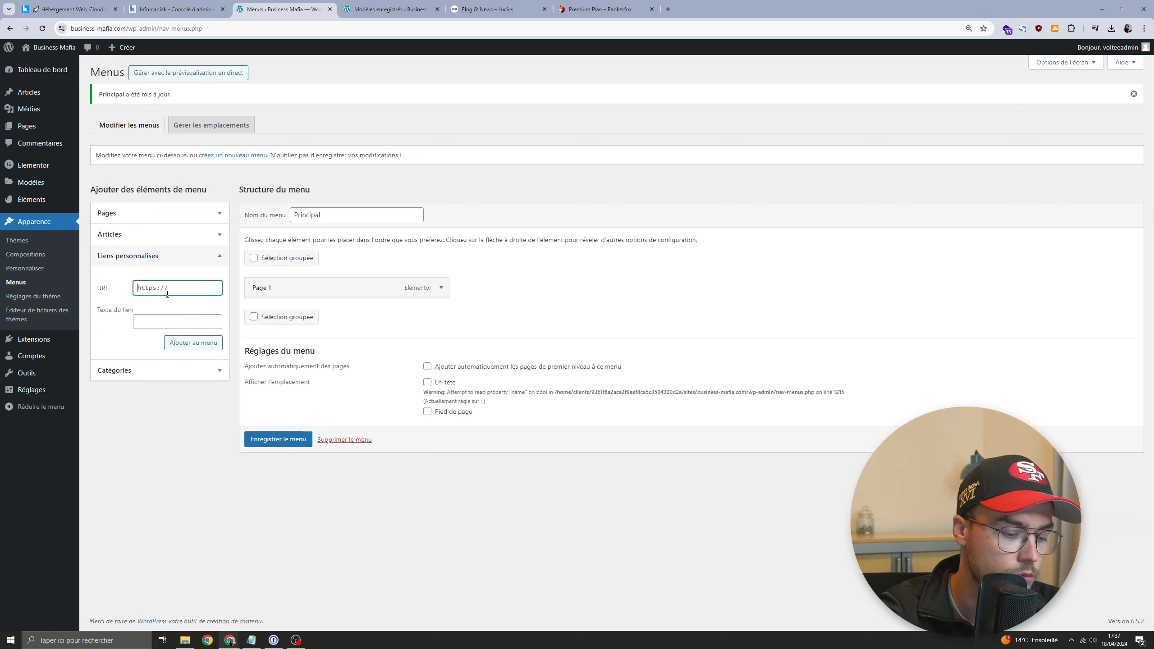
{"action": "type", "text": "#"}
{"action": "key", "text": "Tab"}
{"action": "type", "text": "Test"}
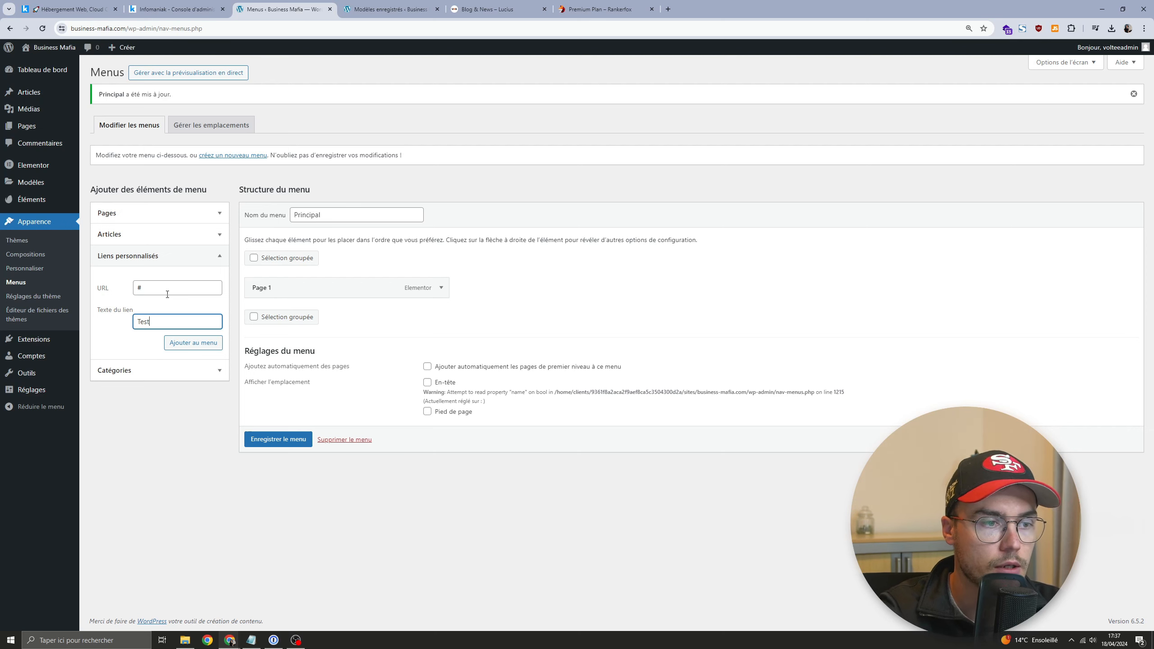
{"action": "left_click", "coordinate": [195, 342]}
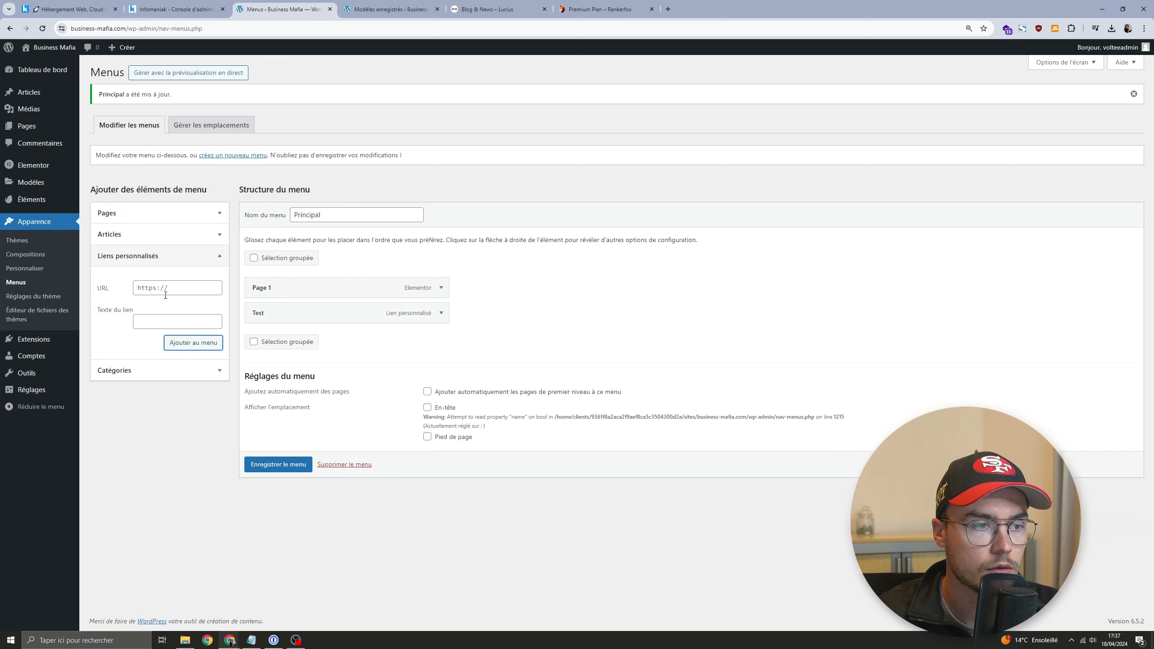
Step: Add a custom link "test 12" with the URL #, nest it as a sub-item under Test and save the menu
{"action": "left_click", "coordinate": [182, 290]}
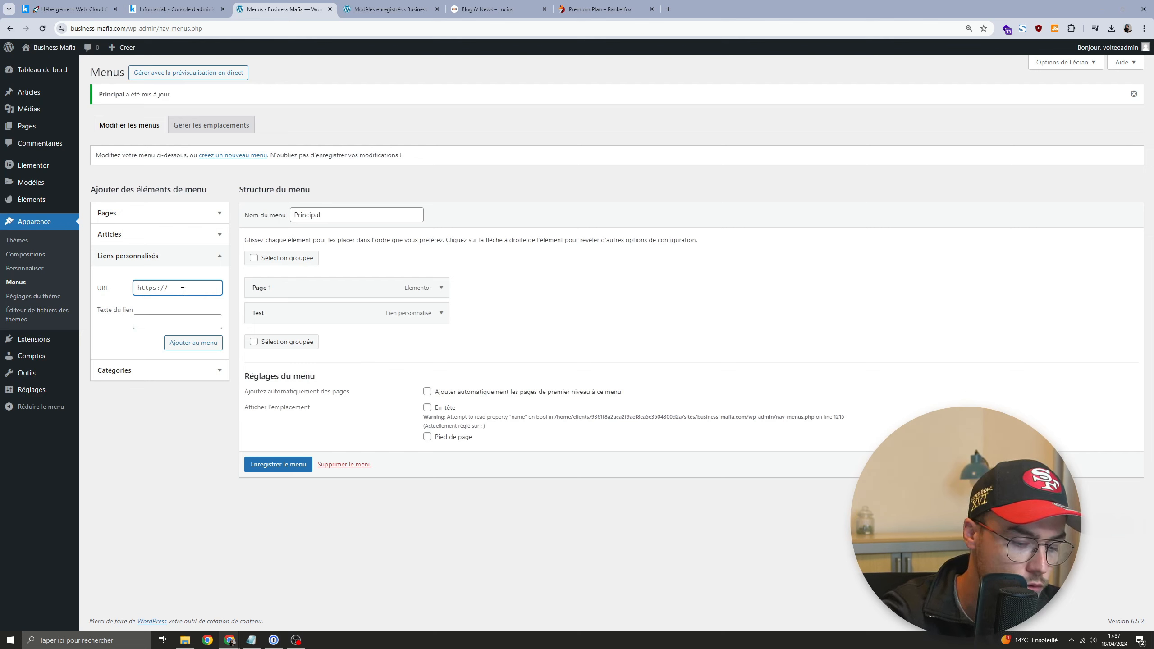
{"action": "key", "text": "Tab"}
{"action": "type", "text": "test "}
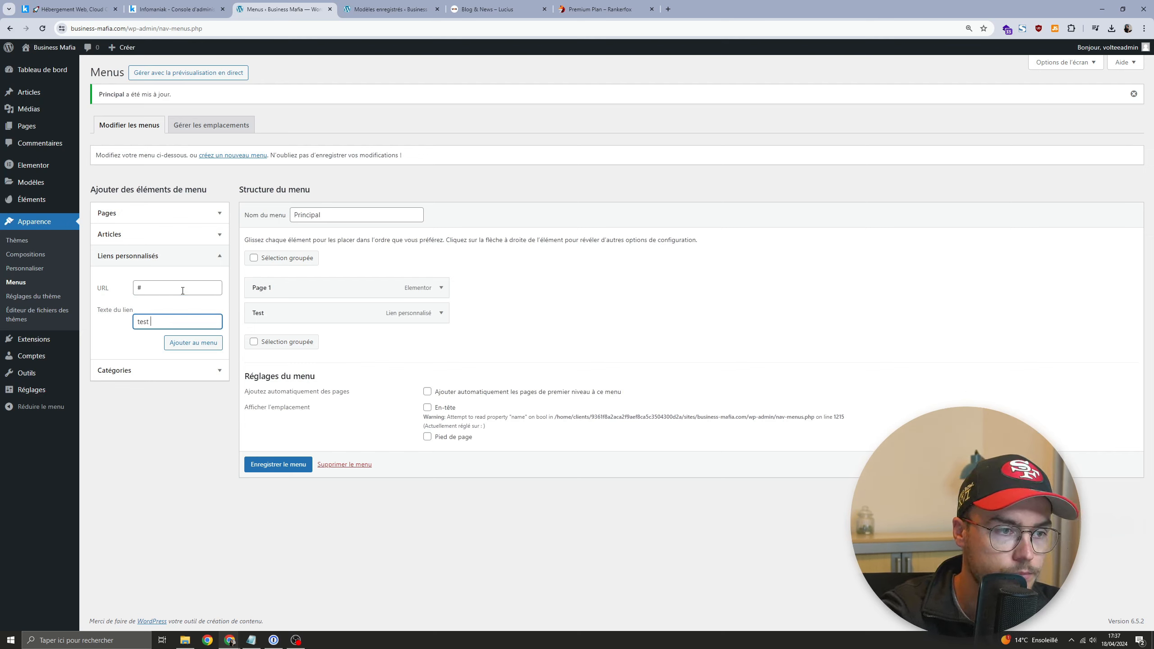
{"action": "type", "text": "12"}
{"action": "left_click", "coordinate": [189, 340]}
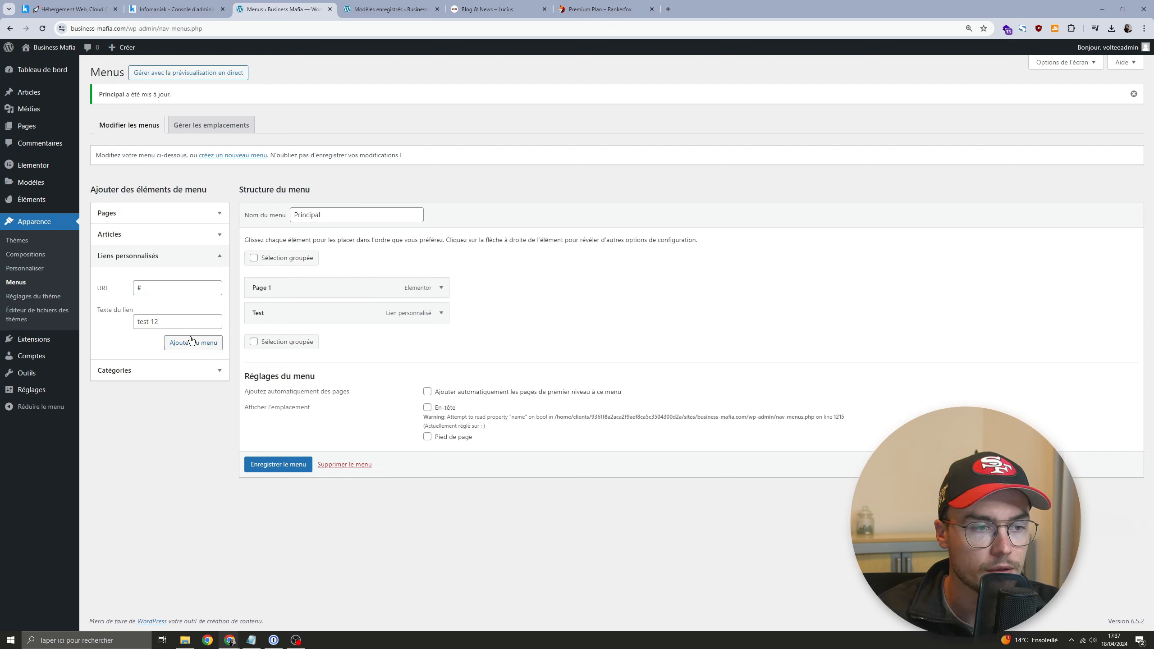
{"action": "left_click_drag", "start_coordinate": [288, 336], "coordinate": [309, 337]}
{"action": "left_click", "coordinate": [278, 489]}
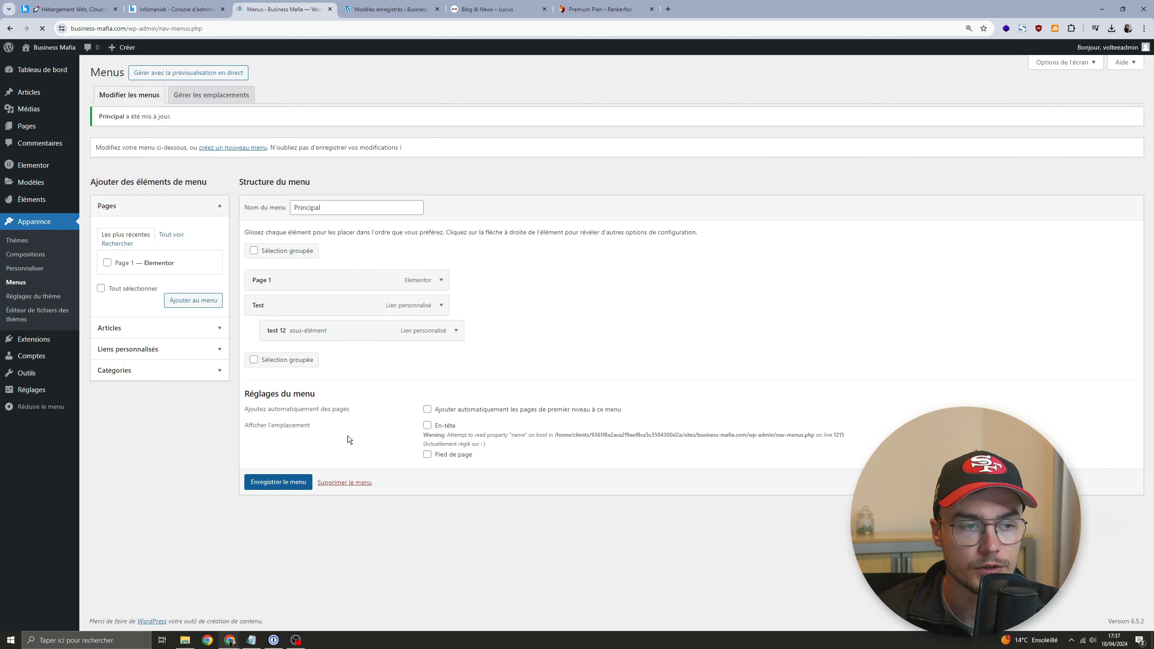
Step: Check the navigation on the live site, including the Test submenu and the Page 1 link, and look through the home page sections
{"action": "left_click", "coordinate": [430, 10]}
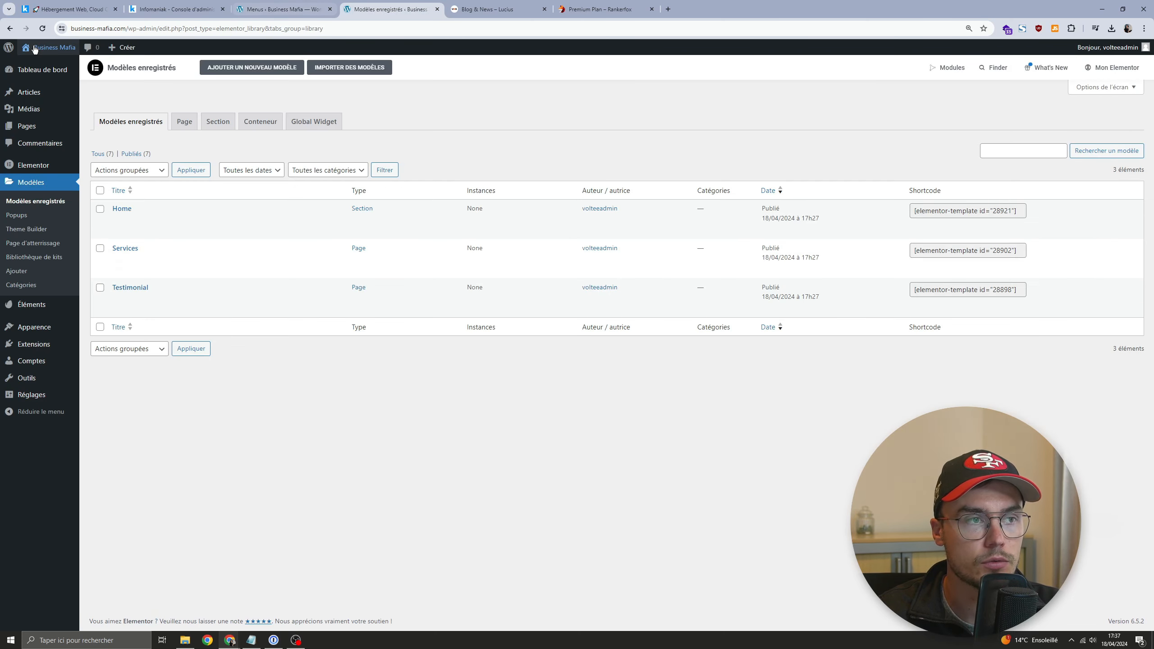
{"action": "left_click", "coordinate": [45, 65]}
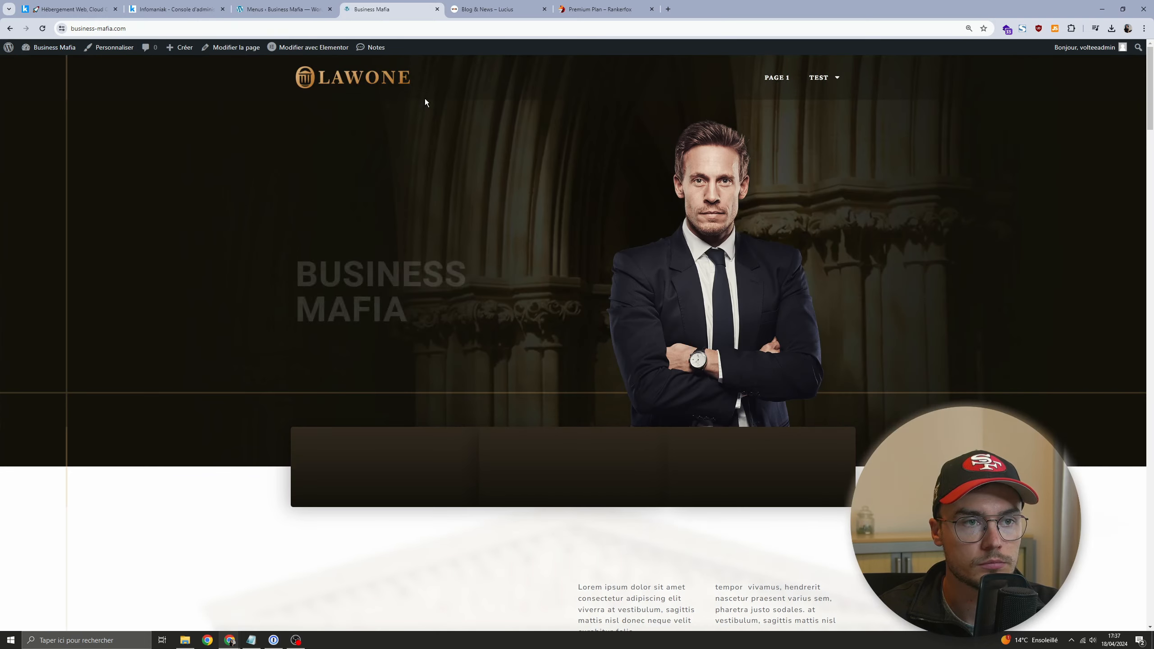
{"action": "mouse_move", "coordinate": [840, 74]}
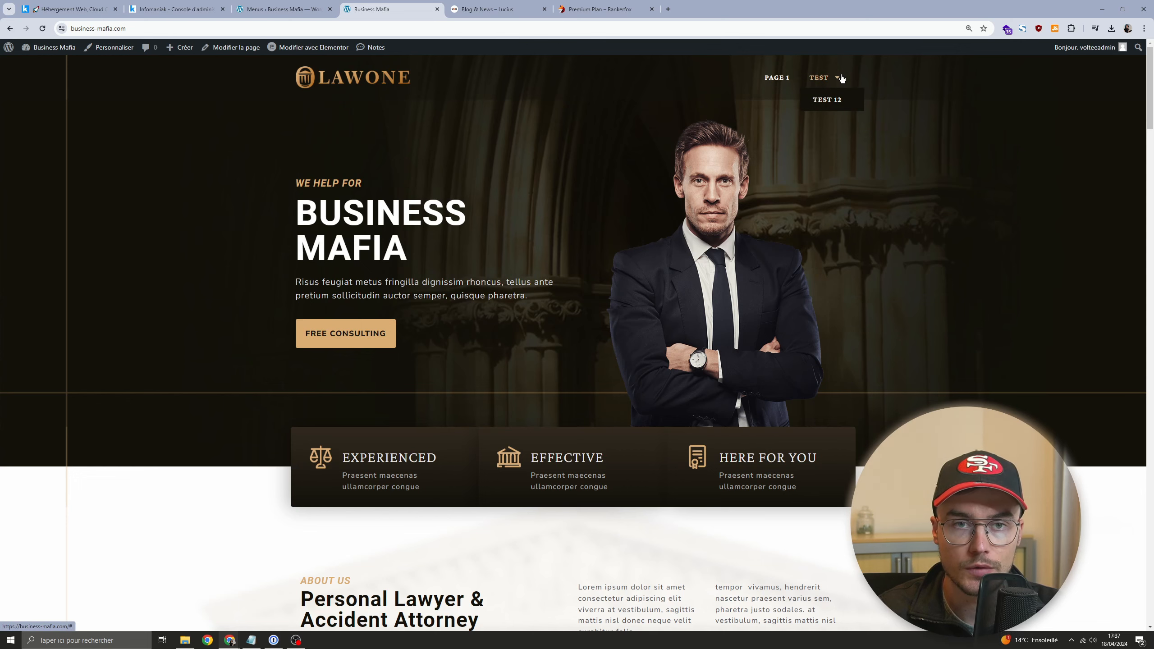
{"action": "left_click", "coordinate": [770, 76]}
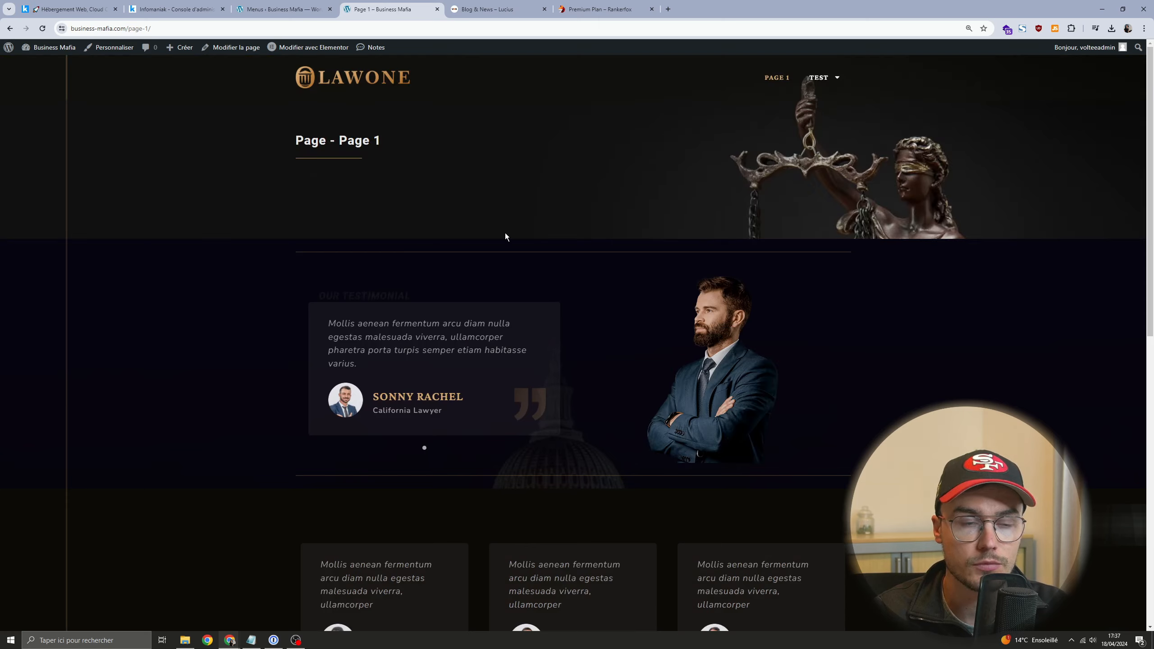
{"action": "left_click_drag", "start_coordinate": [507, 236], "coordinate": [850, 466]}
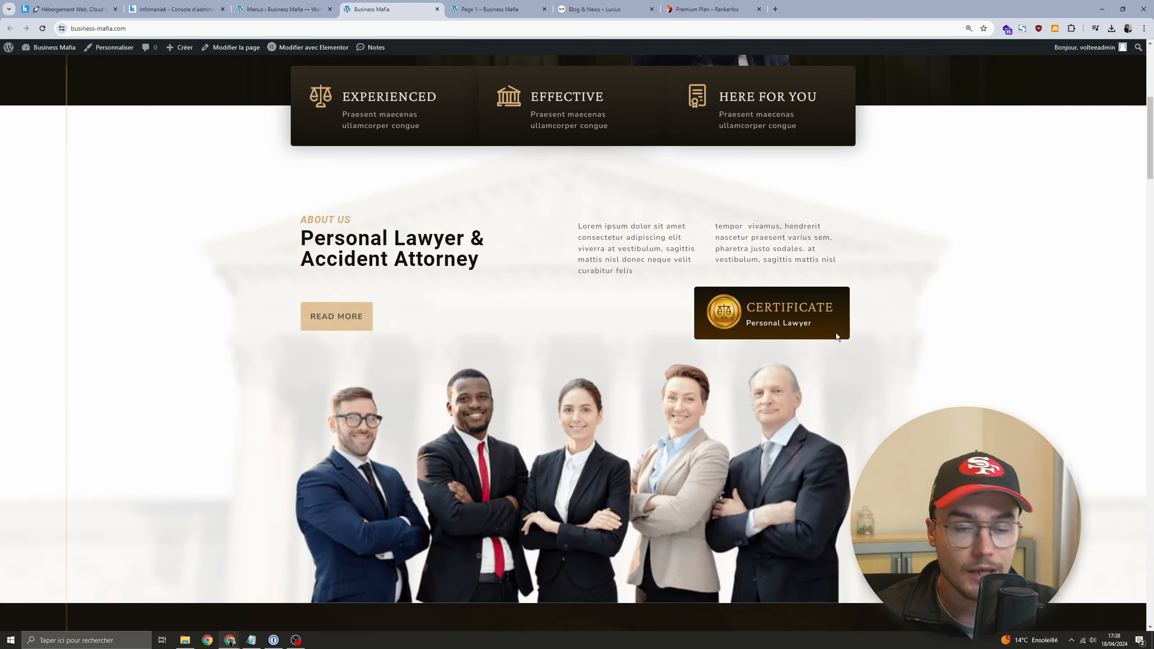
{"action": "scroll", "coordinate": [838, 341], "scroll_direction": "down", "scroll_amount": 5}
{"action": "scroll", "coordinate": [839, 341], "scroll_direction": "down", "scroll_amount": 5}
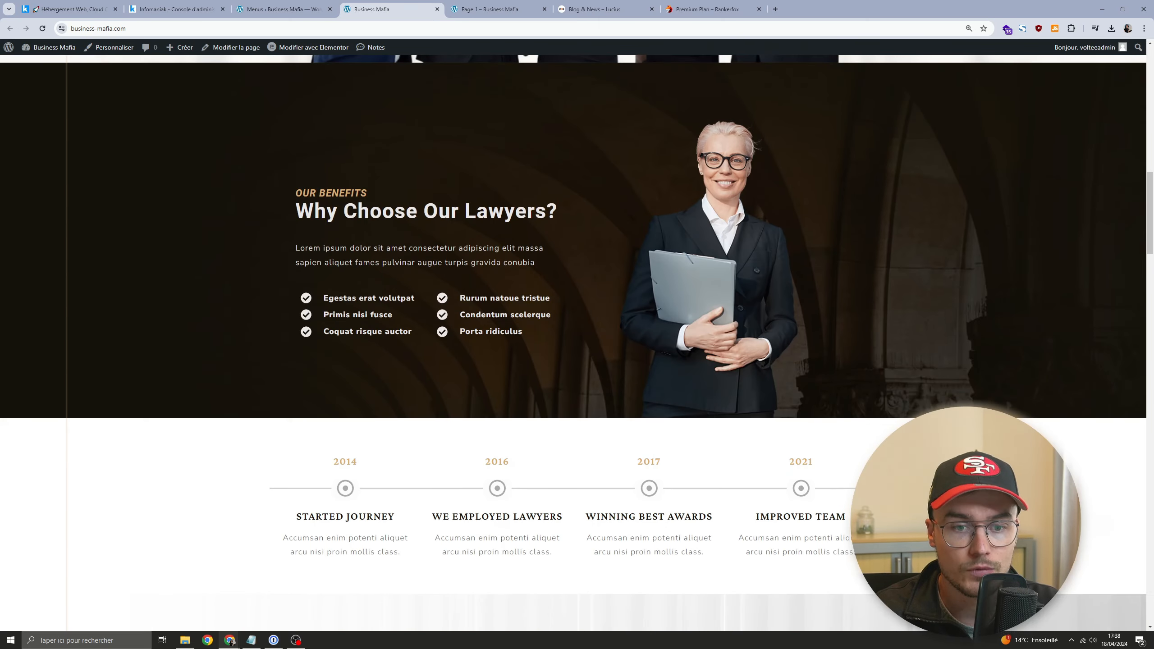
{"action": "scroll", "coordinate": [880, 213], "scroll_direction": "down", "scroll_amount": 10}
{"action": "scroll", "coordinate": [880, 213], "scroll_direction": "up", "scroll_amount": 20}
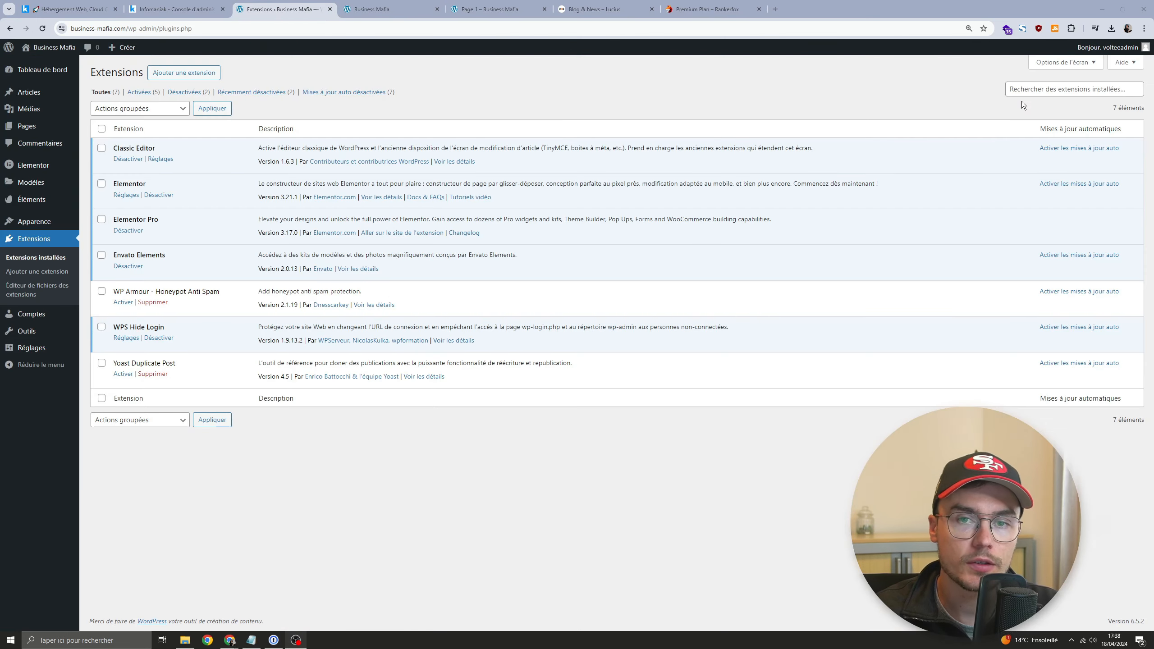
Step: Search the installed plugins for "Yoast" and activate Yoast Duplicate Post
{"action": "left_click", "coordinate": [1031, 89]}
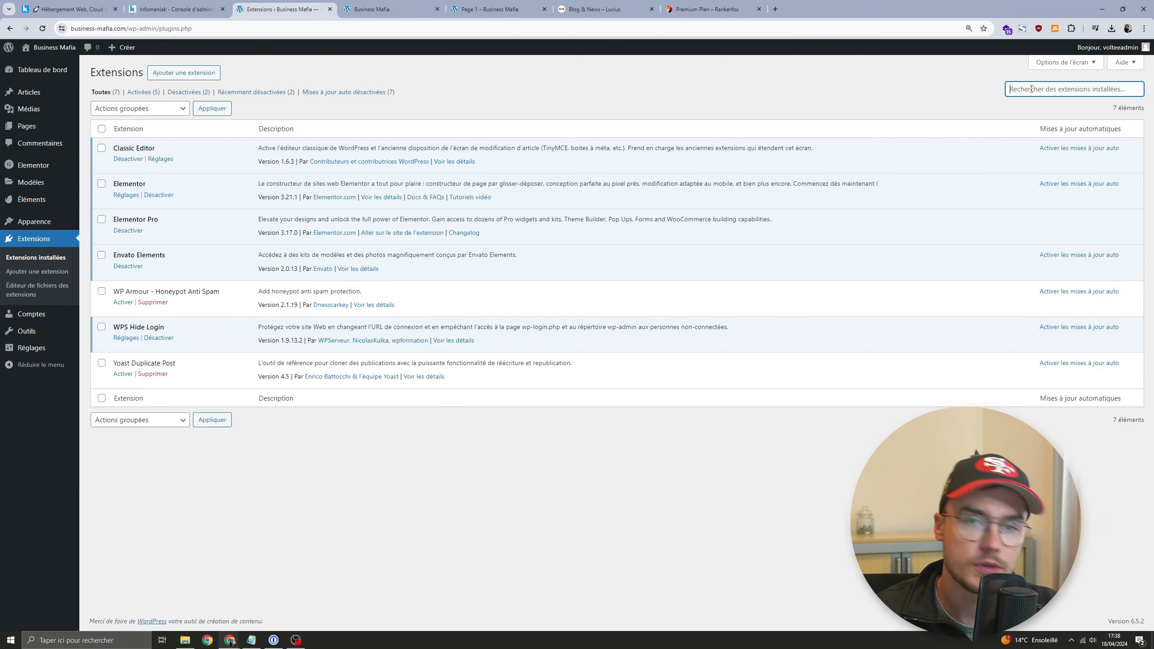
{"action": "type", "text": "Yoast"}
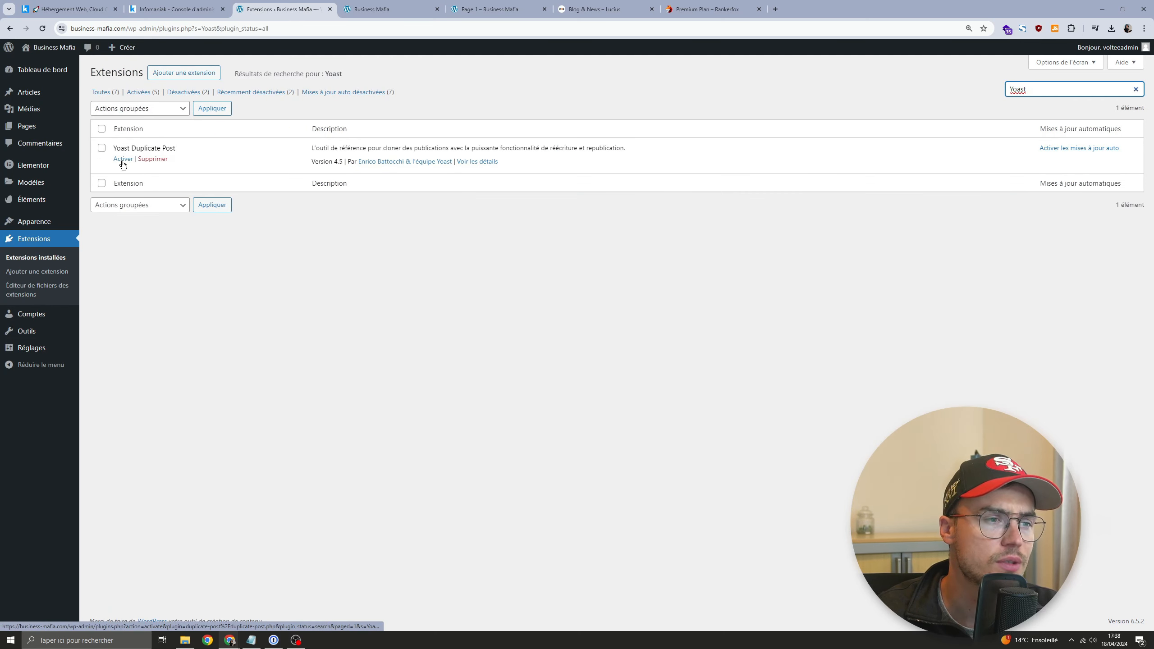
{"action": "double_click", "coordinate": [1018, 89]}
{"action": "key", "text": "ctrl+c"}
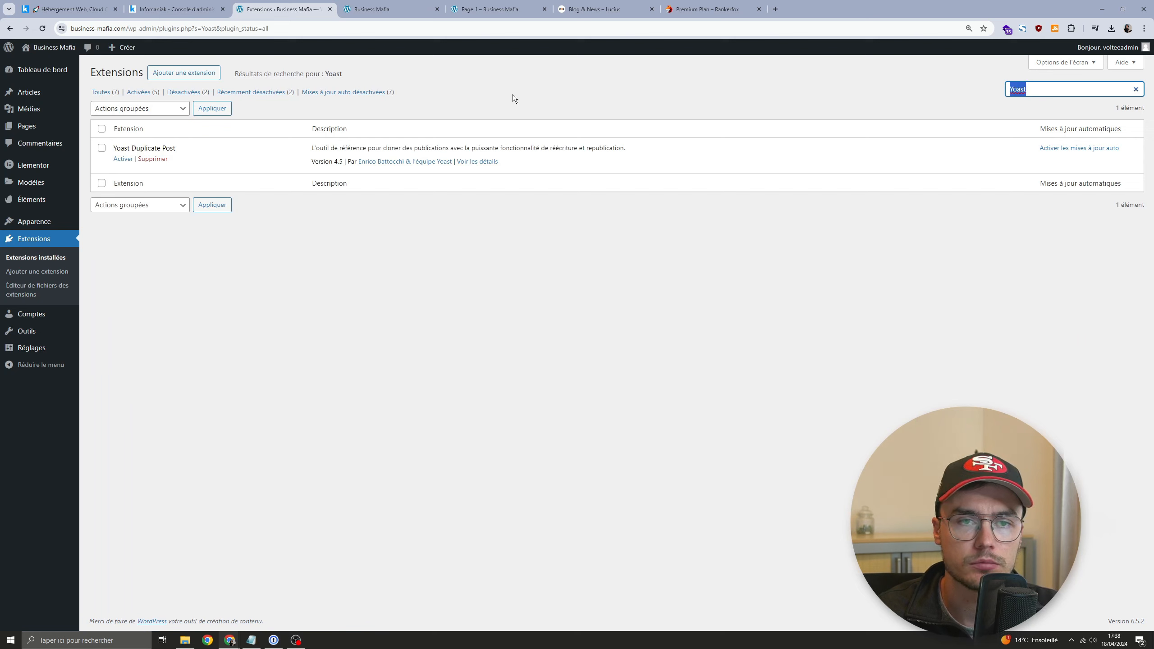
{"action": "left_click", "coordinate": [123, 159]}
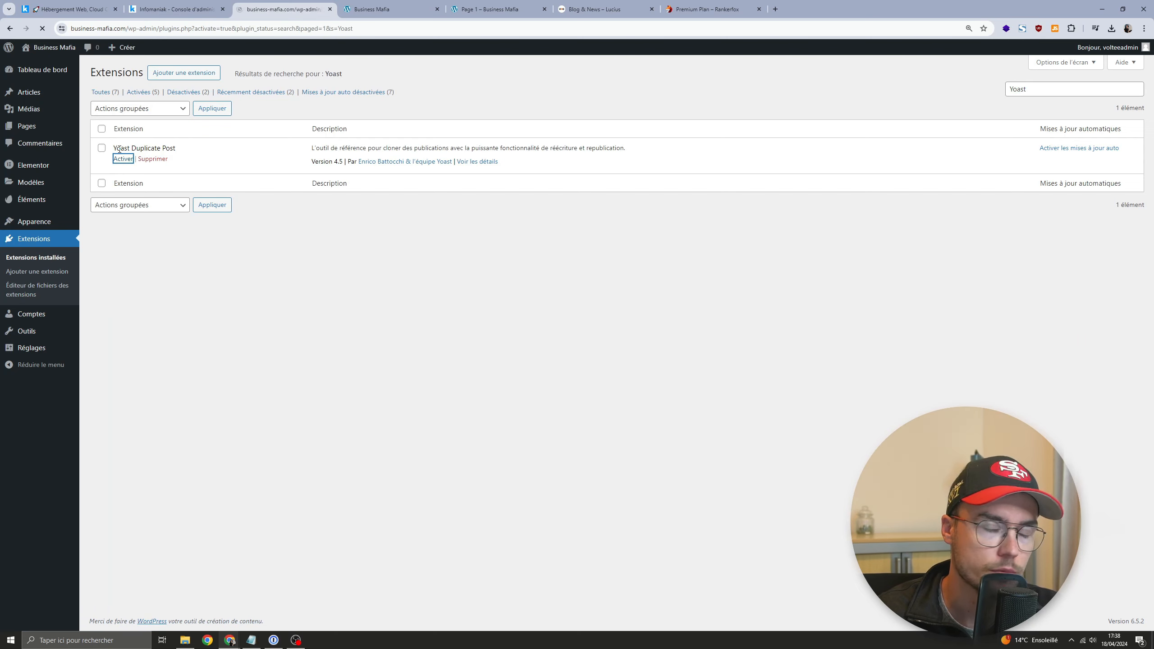
Step: Search the plugin directory for "Yoast", then install and activate Yoast SEO
{"action": "left_click", "coordinate": [190, 75]}
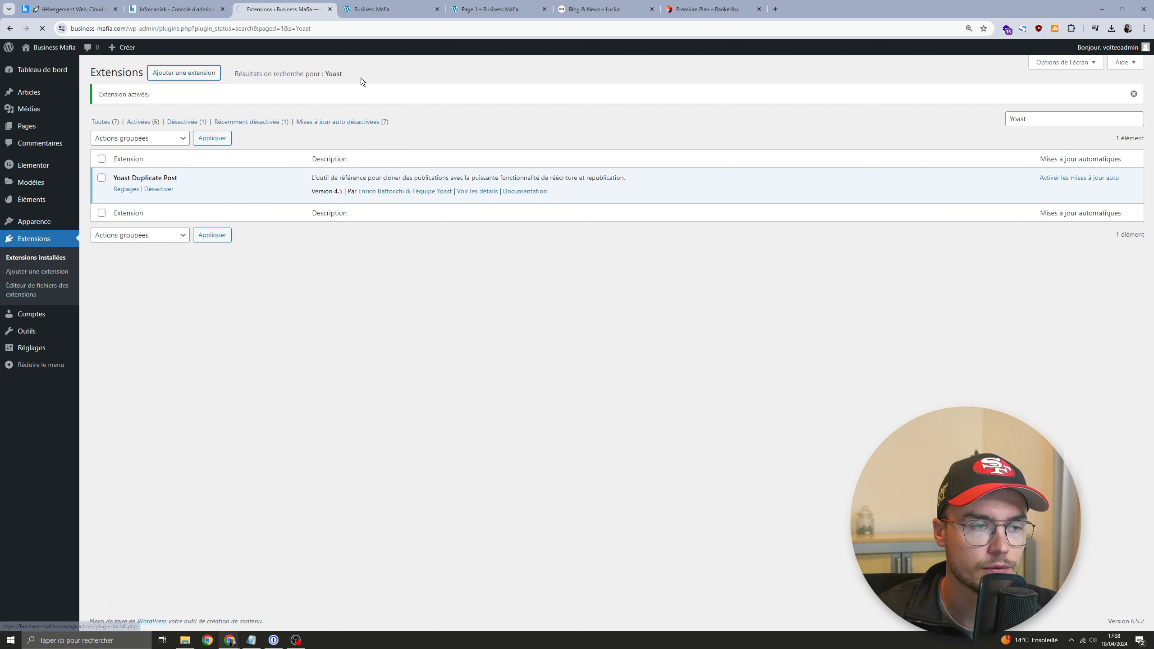
{"action": "left_click", "coordinate": [1044, 101]}
{"action": "key", "text": "ctrl+v"}
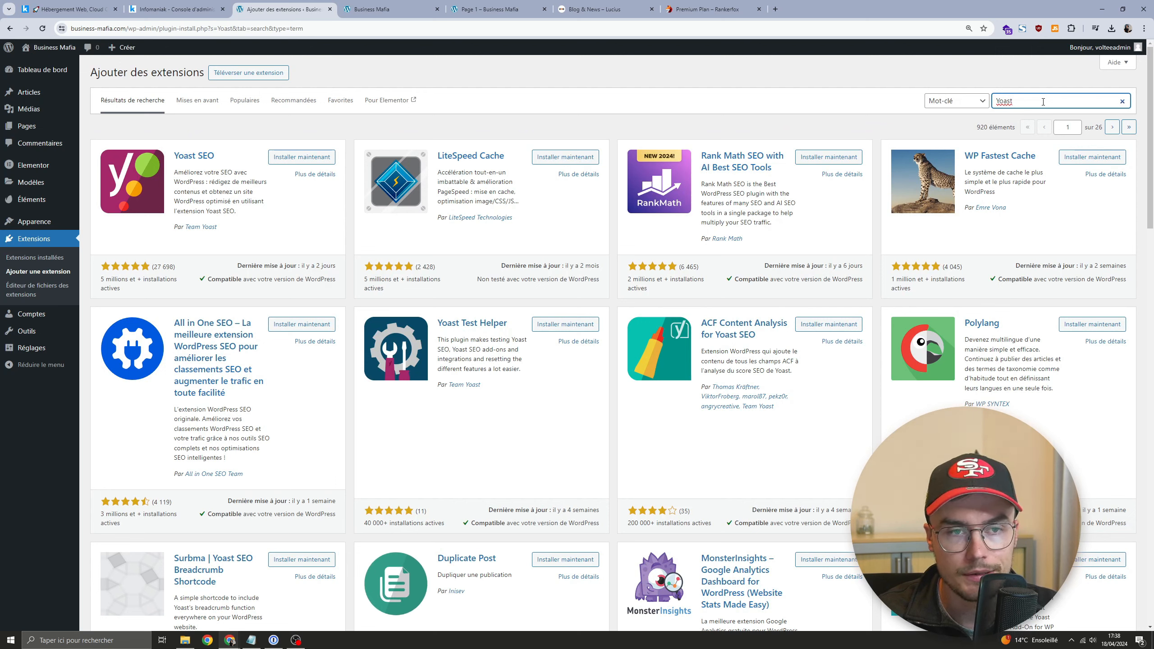
{"action": "left_click", "coordinate": [314, 156]}
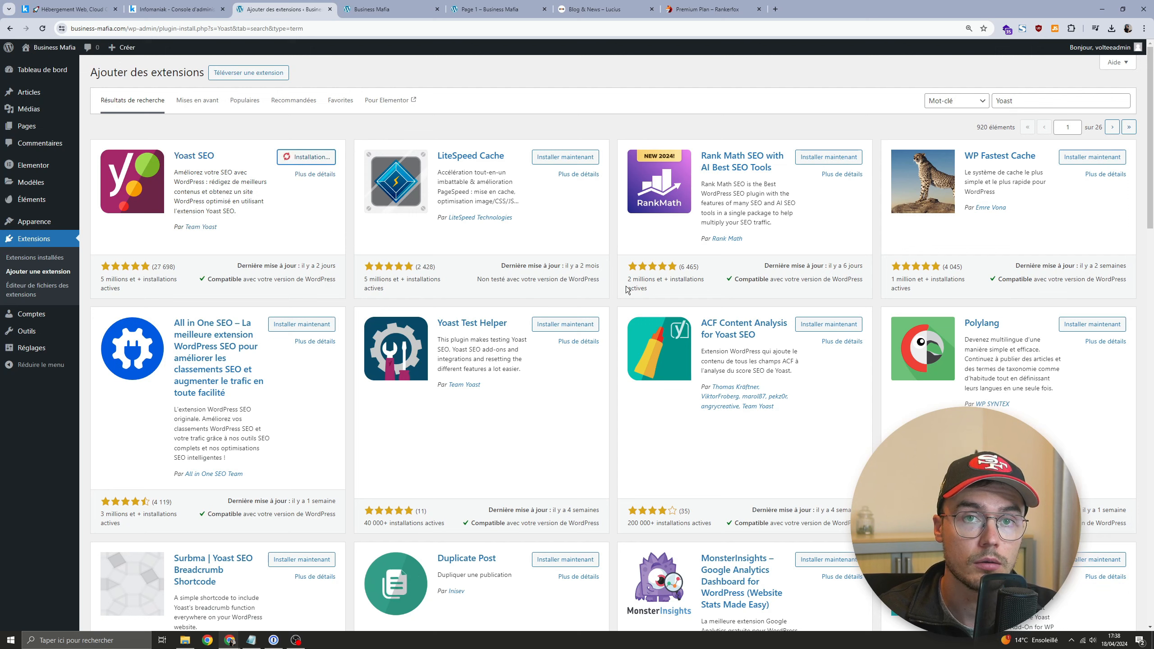
{"action": "left_click", "coordinate": [308, 157]}
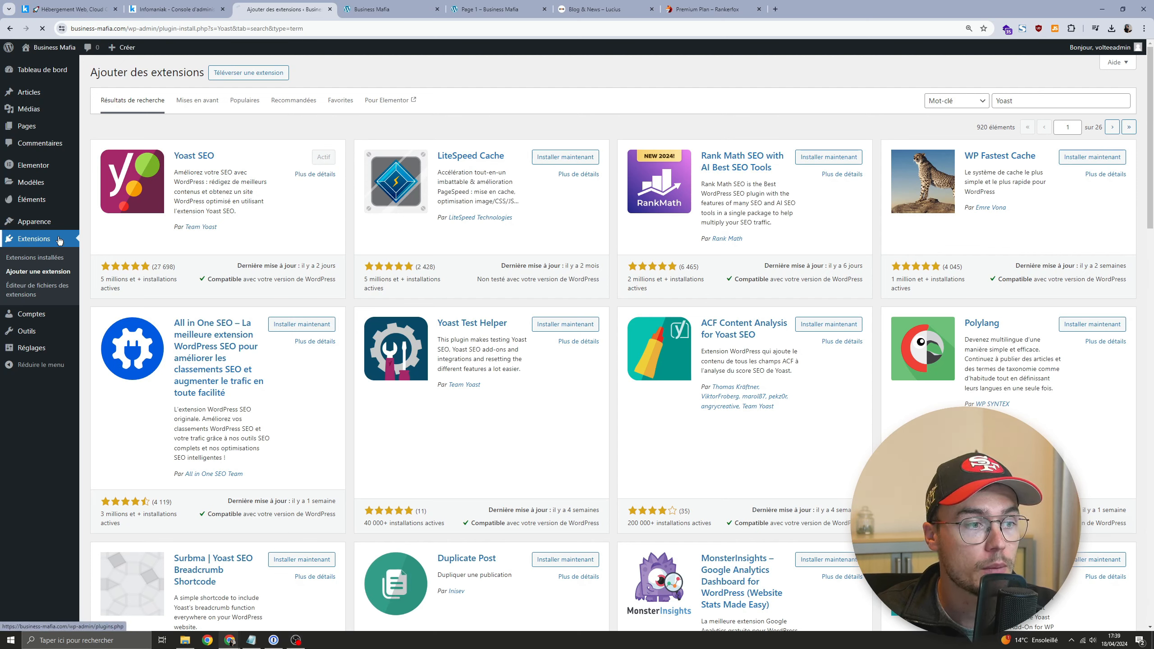
{"action": "left_click", "coordinate": [30, 349]}
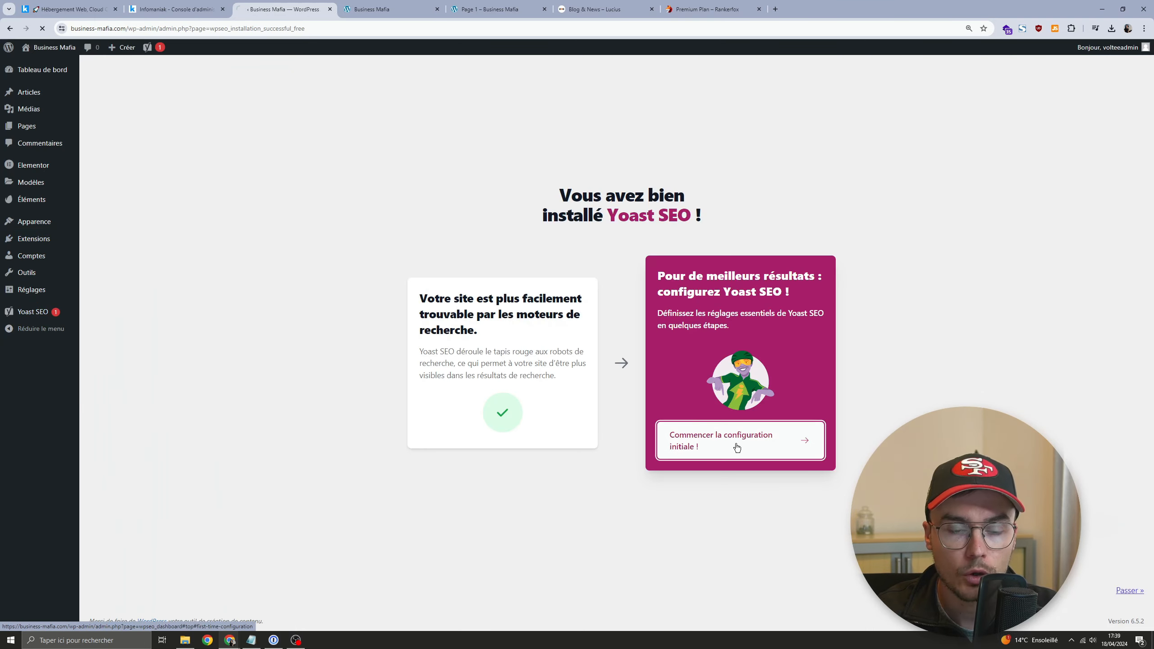
Step: Start Yoast SEO's initial configuration, run the SEO data optimisation and save the site representation without adding a logo
{"action": "left_click", "coordinate": [740, 444]}
{"action": "left_click", "coordinate": [183, 325]}
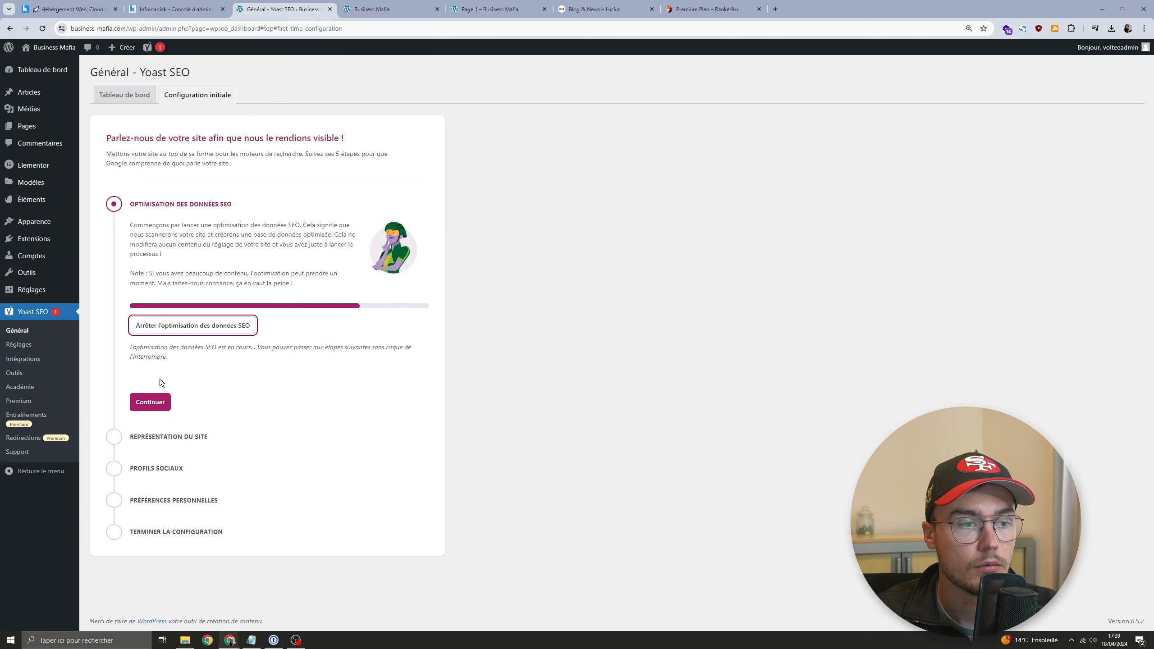
{"action": "left_click", "coordinate": [150, 401]}
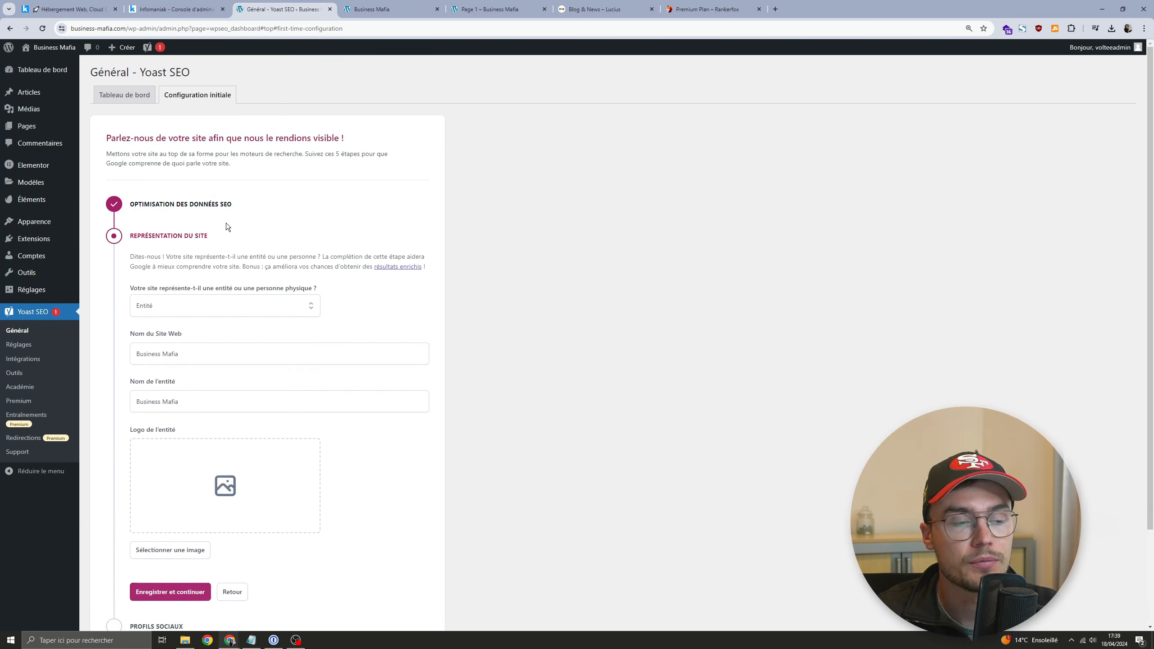
{"action": "scroll", "coordinate": [393, 316], "scroll_direction": "down", "scroll_amount": 3}
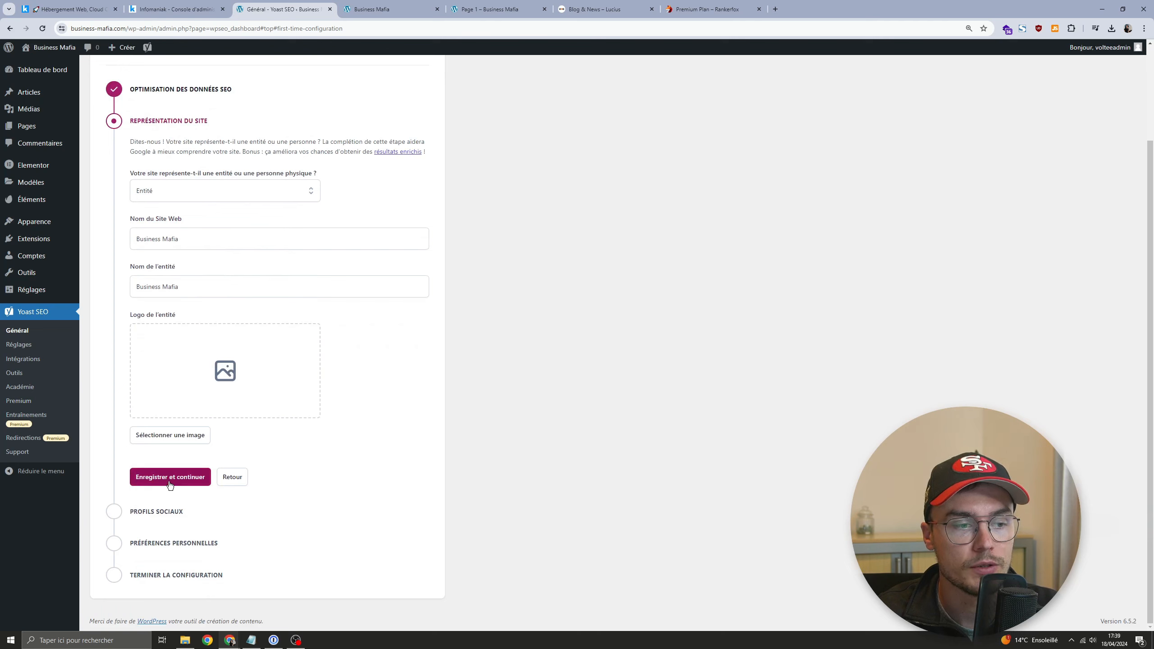
{"action": "left_click", "coordinate": [174, 478]}
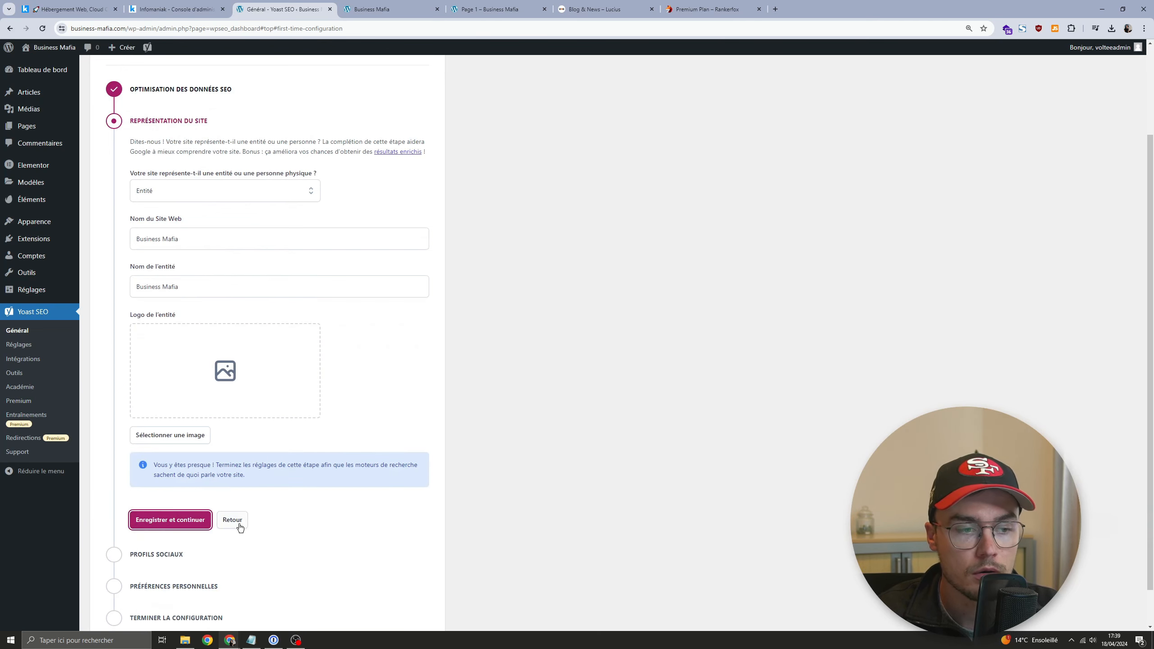
{"action": "left_click", "coordinate": [195, 479]}
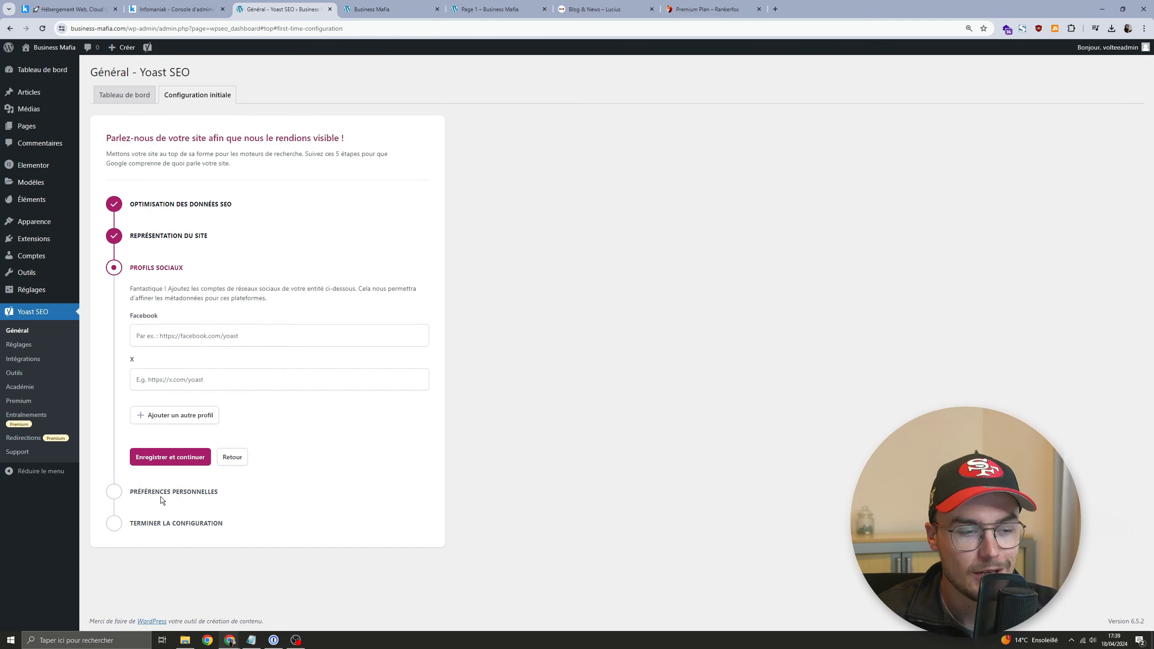
Step: Remove the "Archives des" prefix from the category SEO title in the Yoast SEO settings and save the changes
{"action": "left_click", "coordinate": [20, 344]}
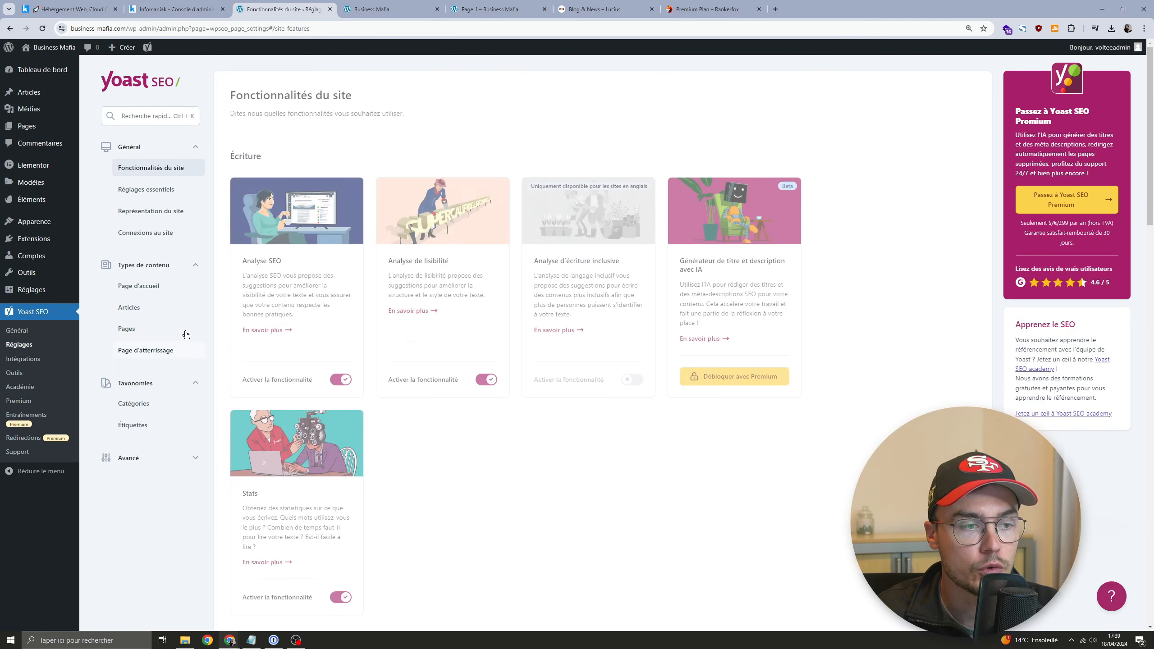
{"action": "left_click", "coordinate": [133, 286]}
{"action": "left_click", "coordinate": [136, 403]}
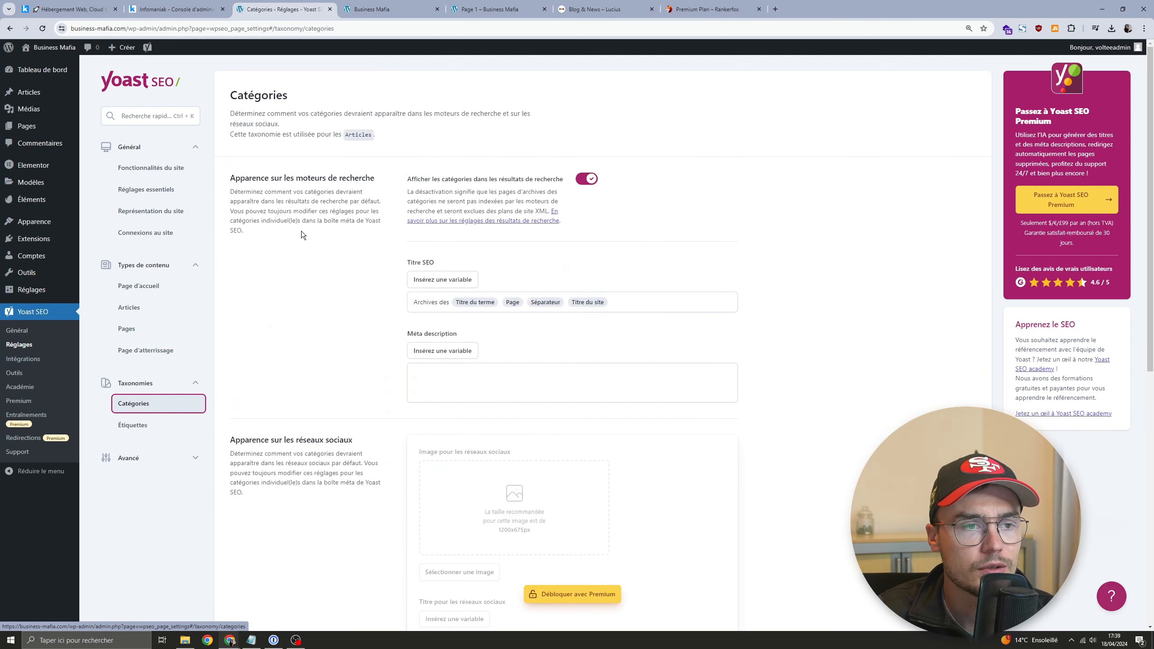
{"action": "left_click_drag", "start_coordinate": [451, 304], "coordinate": [411, 300]}
{"action": "key", "text": "BackSpace"}
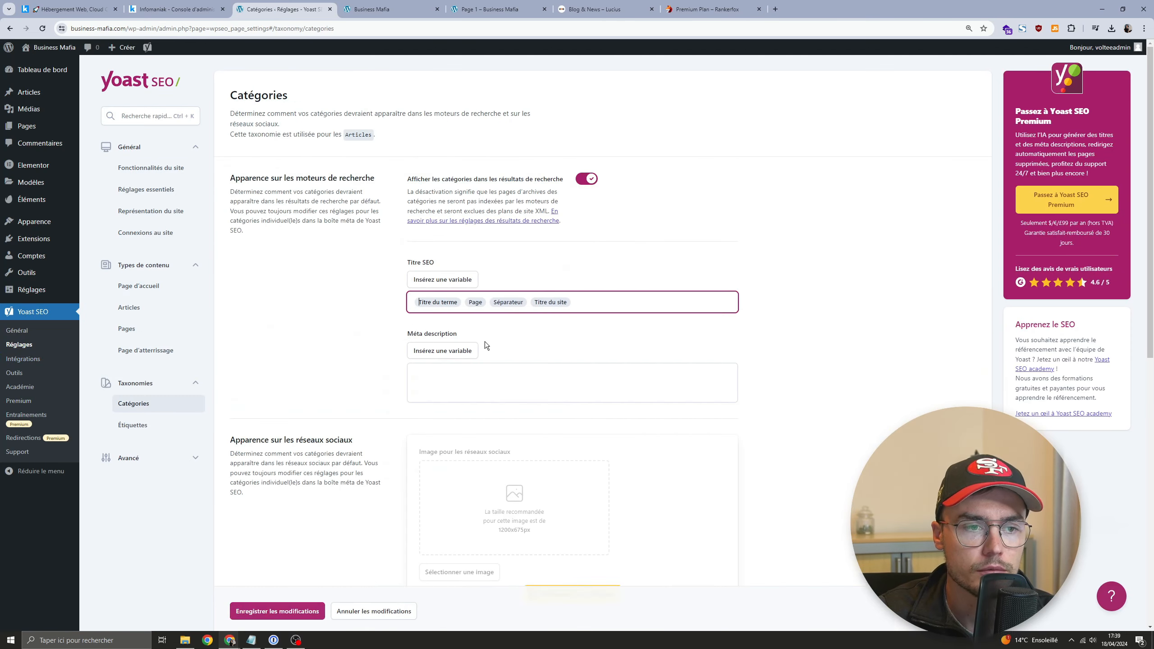
{"action": "left_click", "coordinate": [281, 606]}
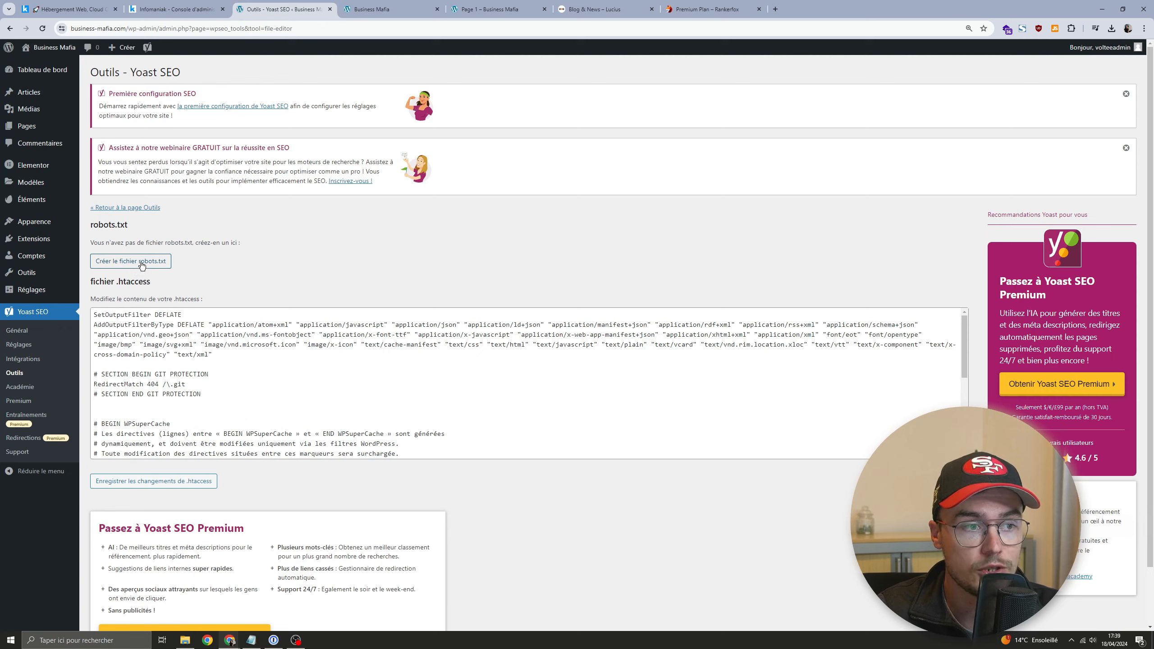
Step: Create the robots.txt file with the Yoast SEO file editor and return to the editor page
{"action": "left_click", "coordinate": [142, 267]}
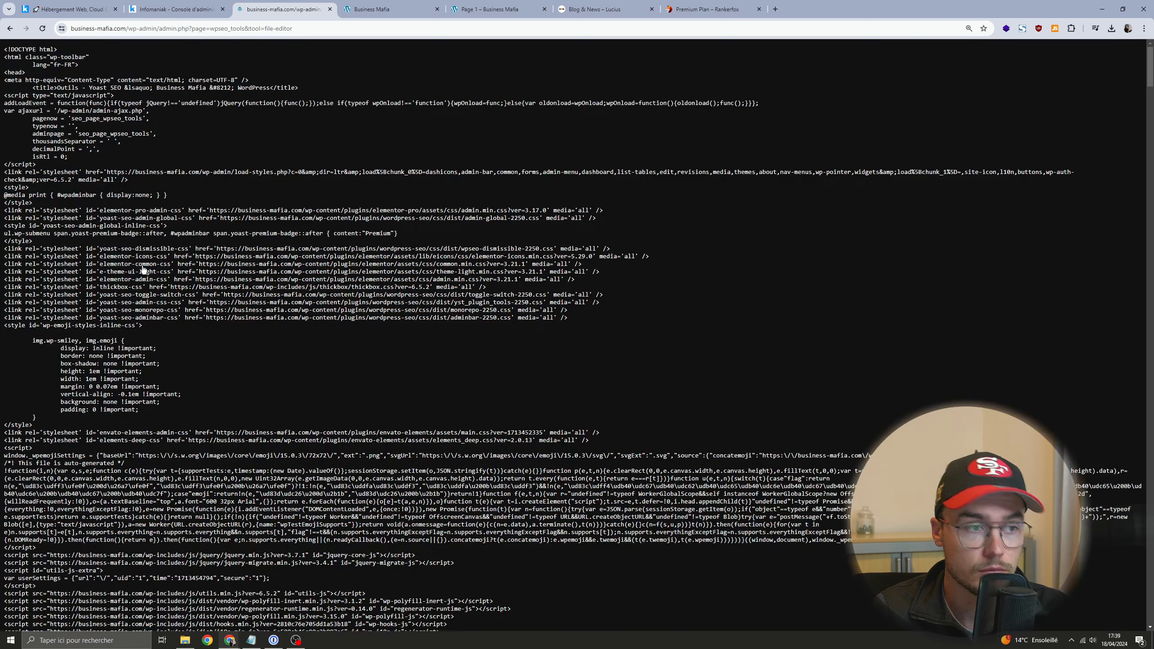
{"action": "left_click", "coordinate": [10, 29]}
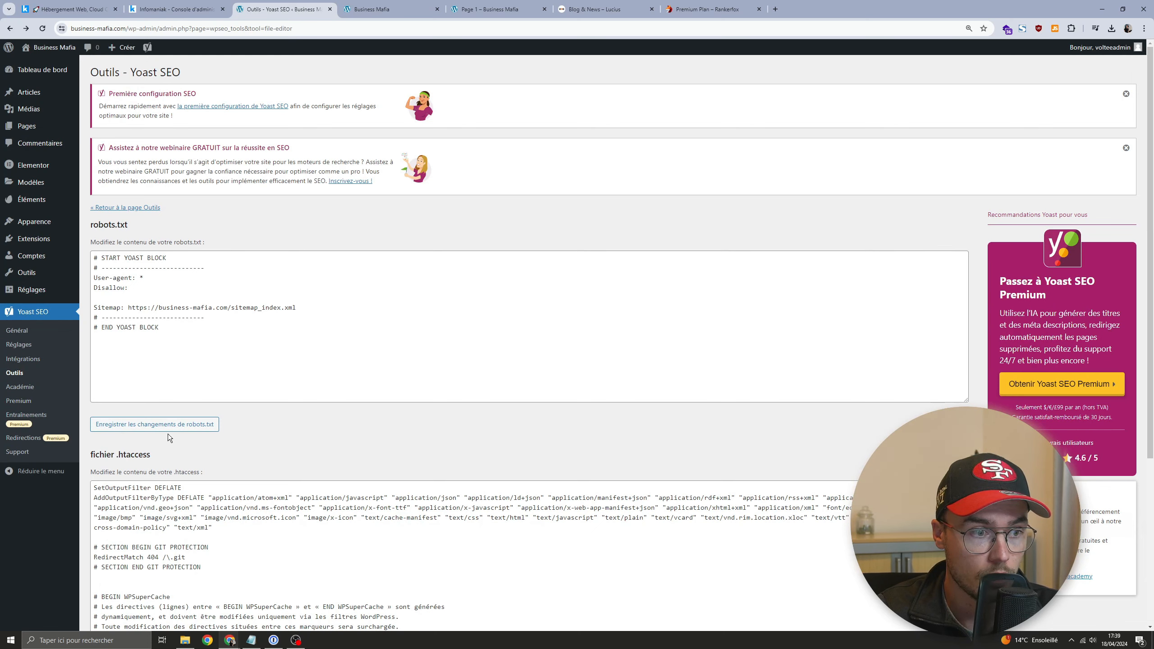
Step: Save the robots.txt changes in the Yoast SEO file editor and select the sitemap URL in its content
{"action": "left_click", "coordinate": [167, 422]}
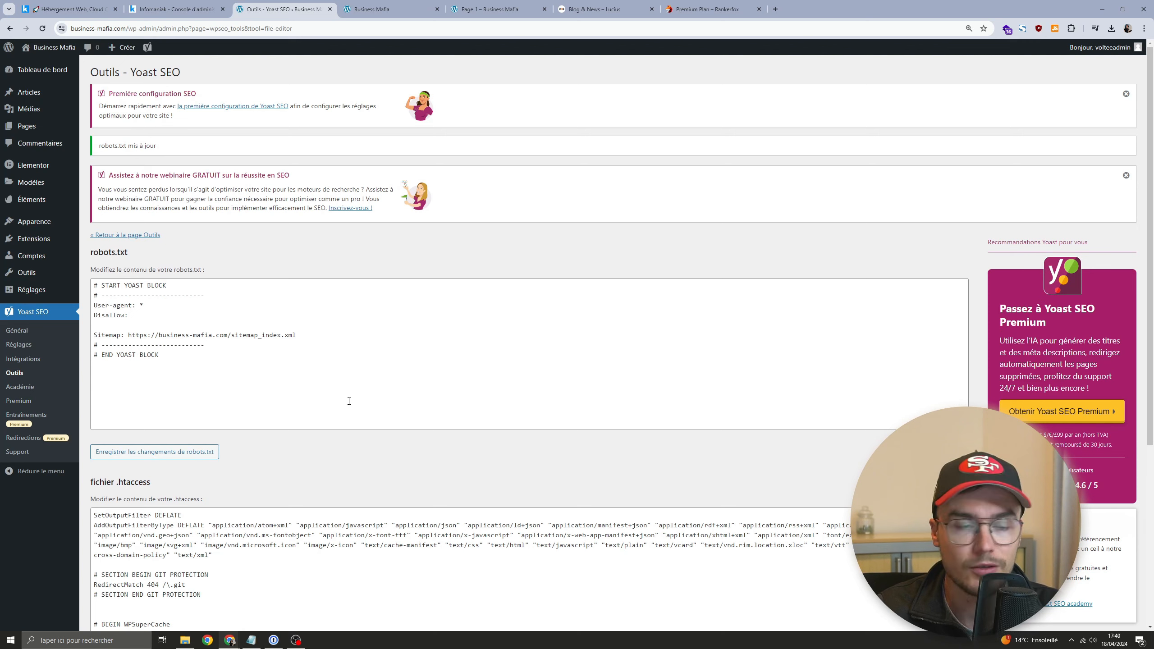
{"action": "left_click_drag", "start_coordinate": [112, 295], "coordinate": [305, 332]}
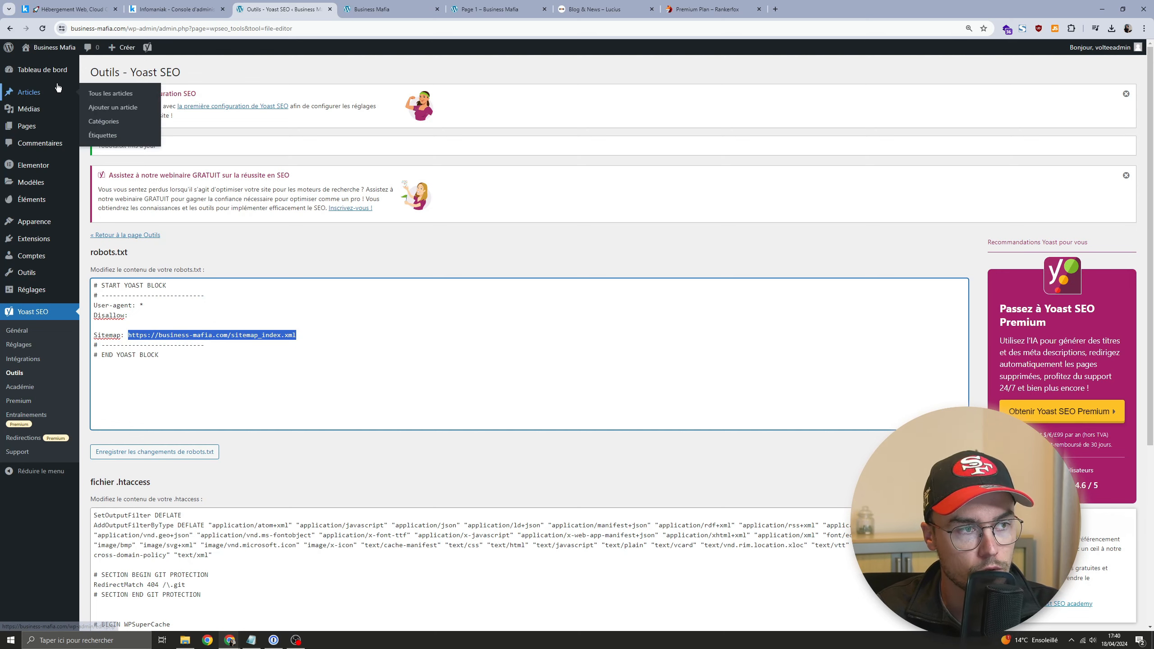
Step: Open the live Business Mafia homepage and look through its sections down to the footer
{"action": "mouse_move", "coordinate": [47, 73]}
{"action": "left_click", "coordinate": [97, 71]}
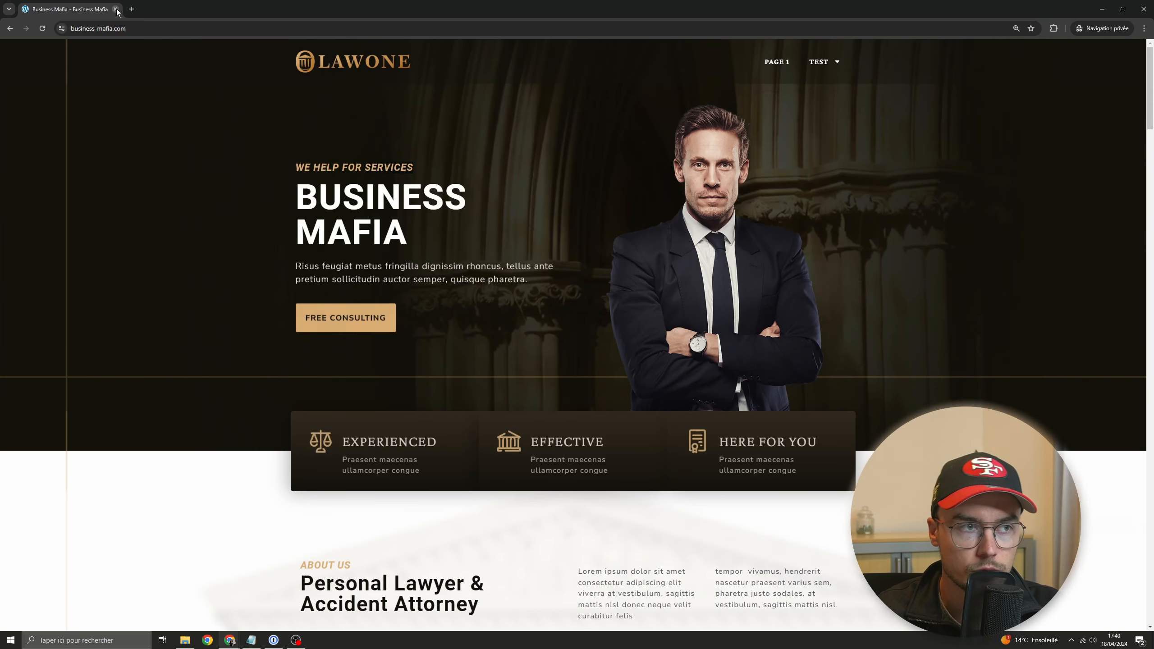
{"action": "left_click", "coordinate": [115, 9]}
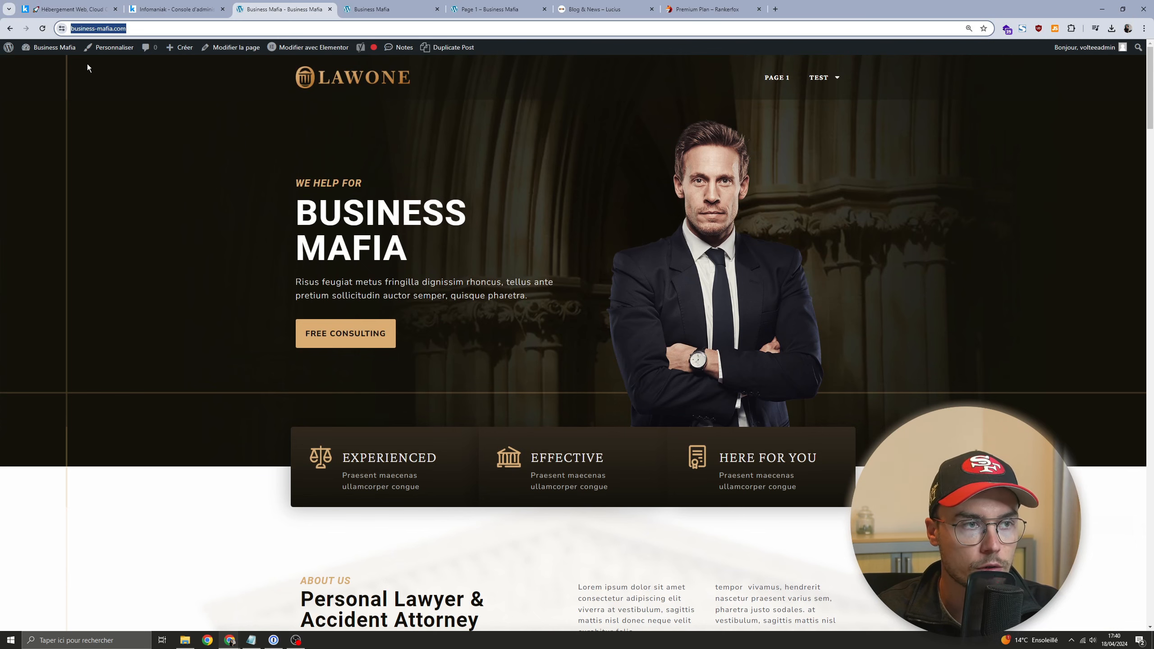
{"action": "left_click", "coordinate": [55, 47]}
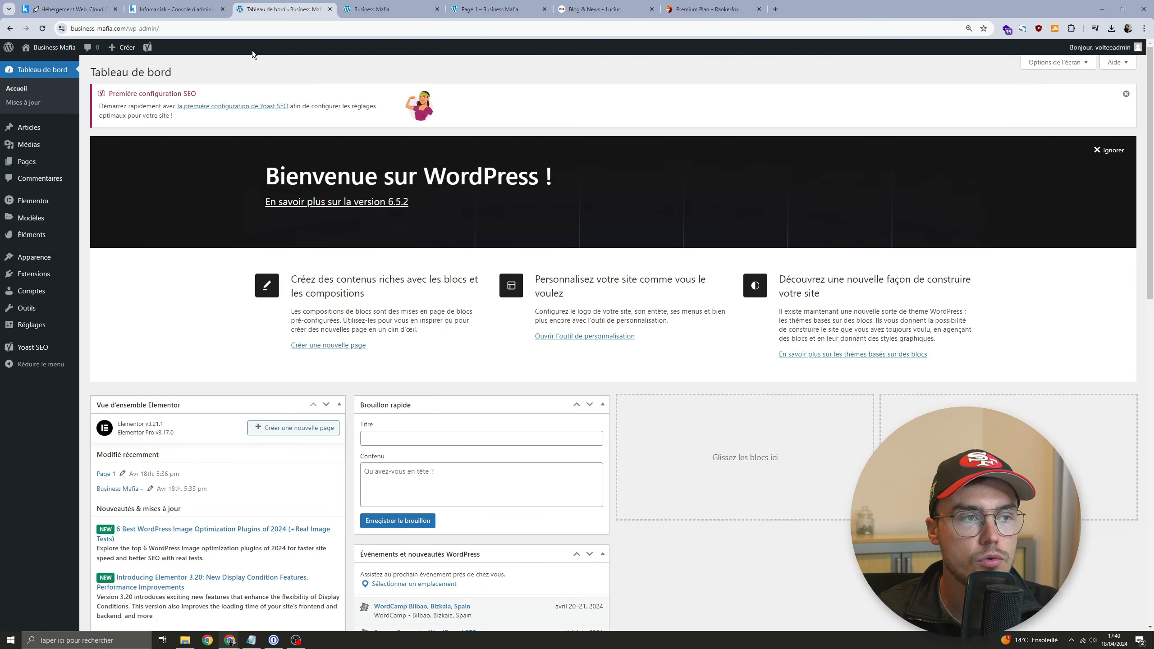
{"action": "left_click", "coordinate": [41, 65]}
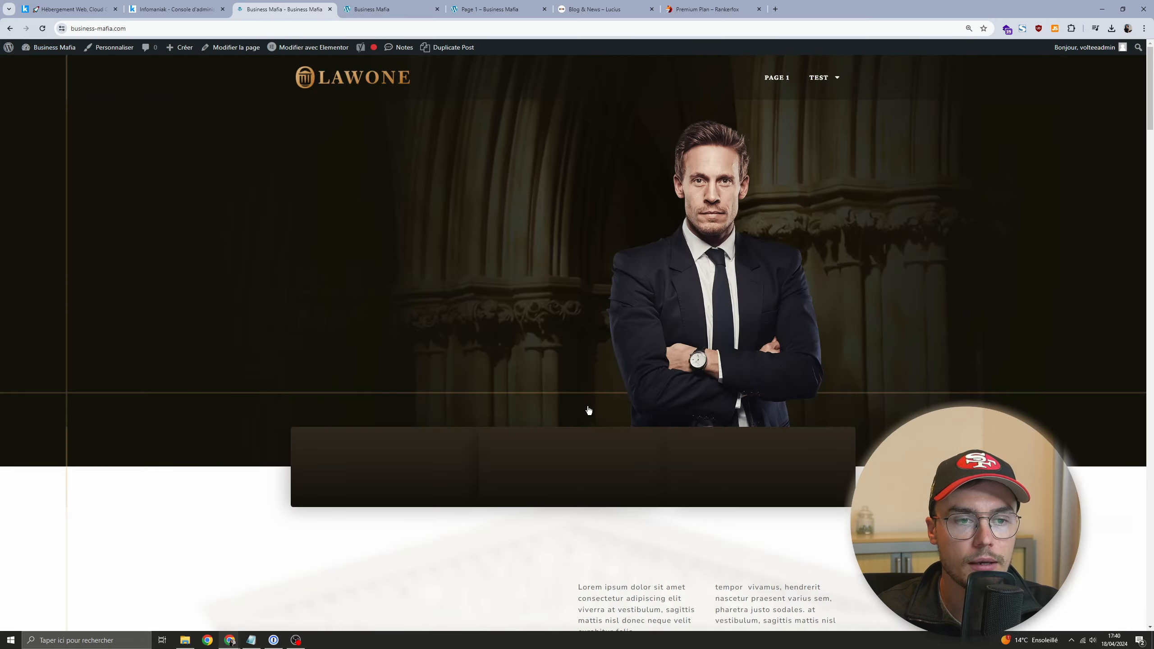
{"action": "scroll", "coordinate": [661, 356], "scroll_direction": "down", "scroll_amount": 5}
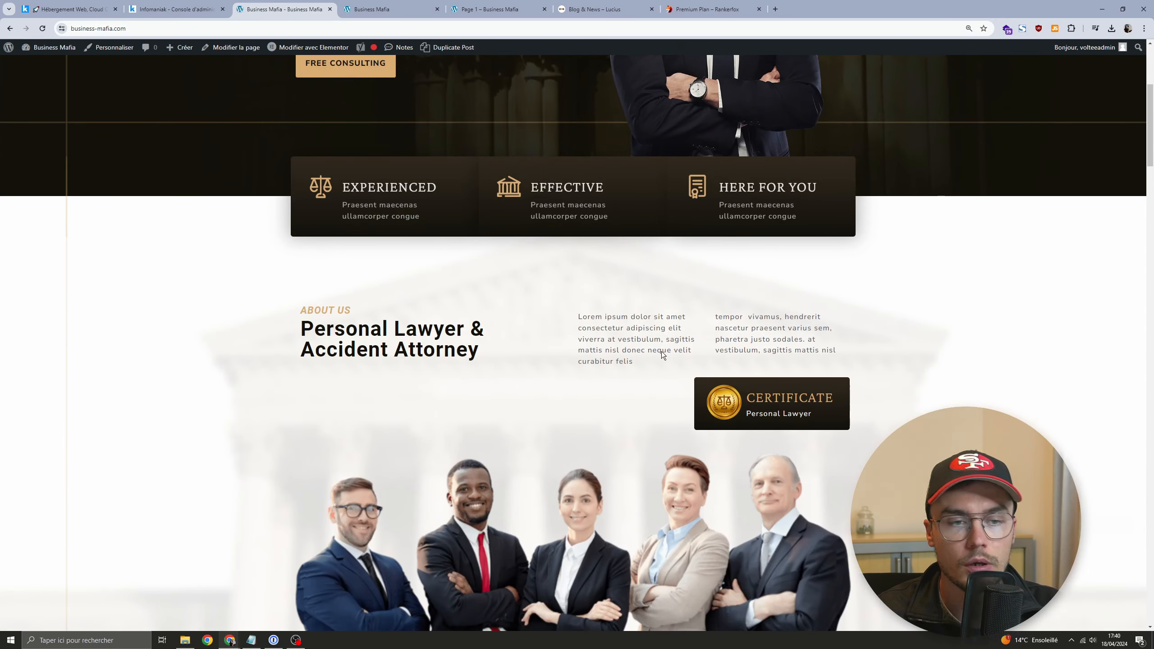
{"action": "scroll", "coordinate": [662, 356], "scroll_direction": "down", "scroll_amount": 5}
{"action": "scroll", "coordinate": [661, 357], "scroll_direction": "down", "scroll_amount": 5}
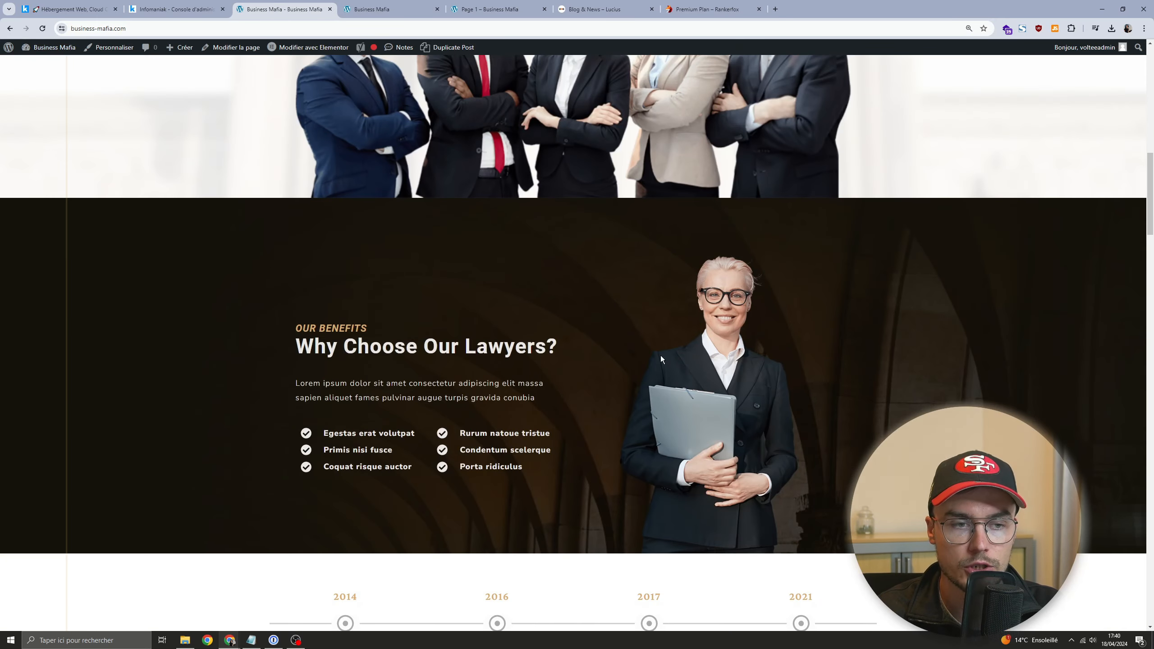
{"action": "scroll", "coordinate": [661, 359], "scroll_direction": "down", "scroll_amount": 15}
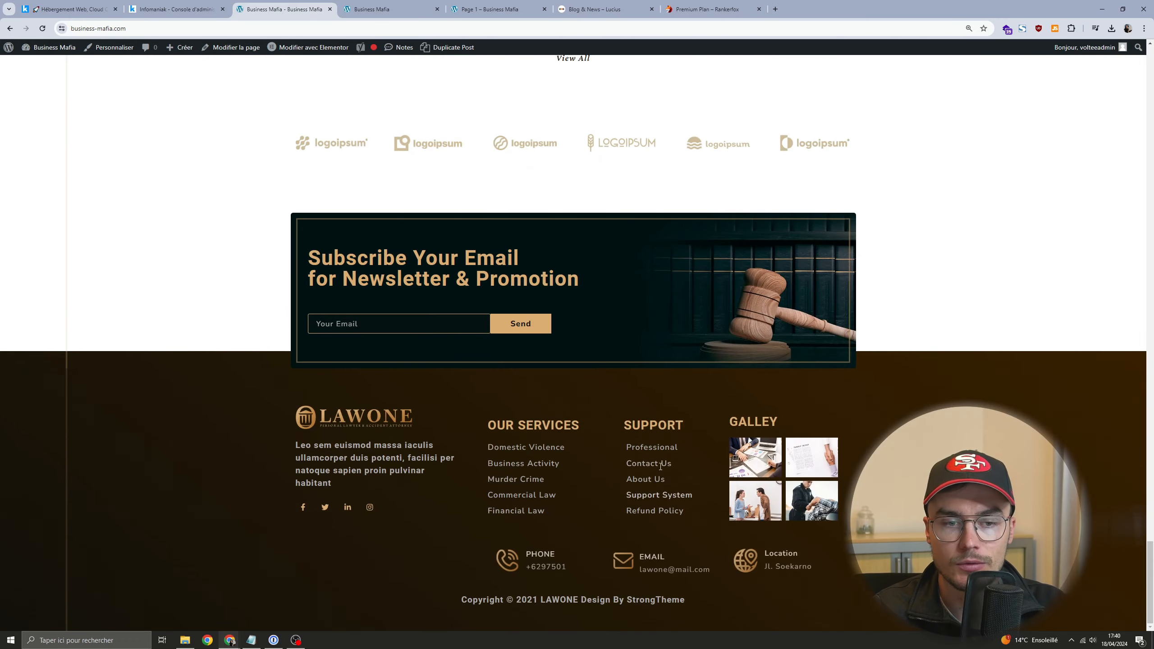
{"action": "scroll", "coordinate": [1025, 268], "scroll_direction": "up", "scroll_amount": 20}
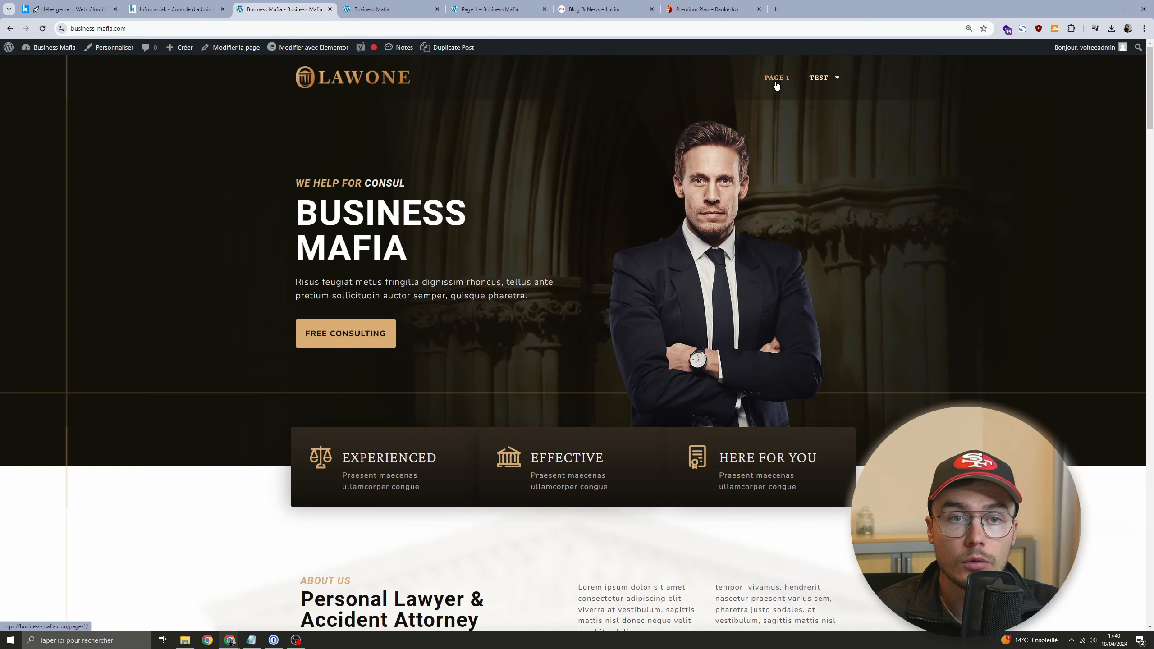
Step: View Page 1 from the site's navigation menu and return to the homepage by shortening the address to business-mafia.com
{"action": "left_click", "coordinate": [775, 83]}
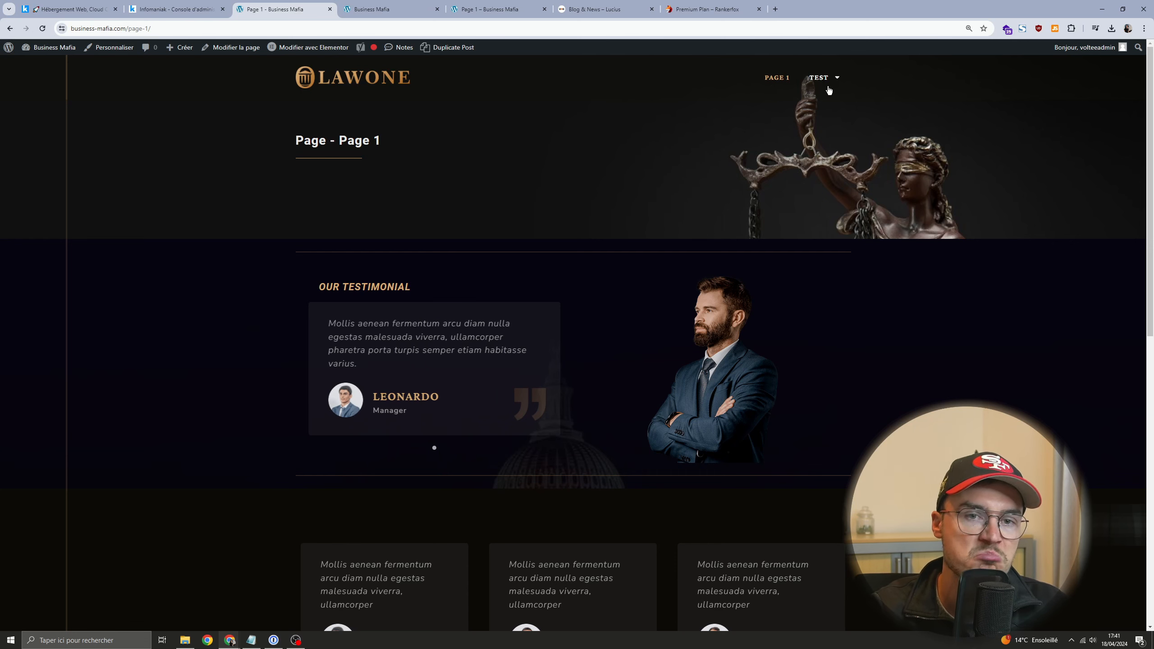
{"action": "left_click", "coordinate": [771, 83]}
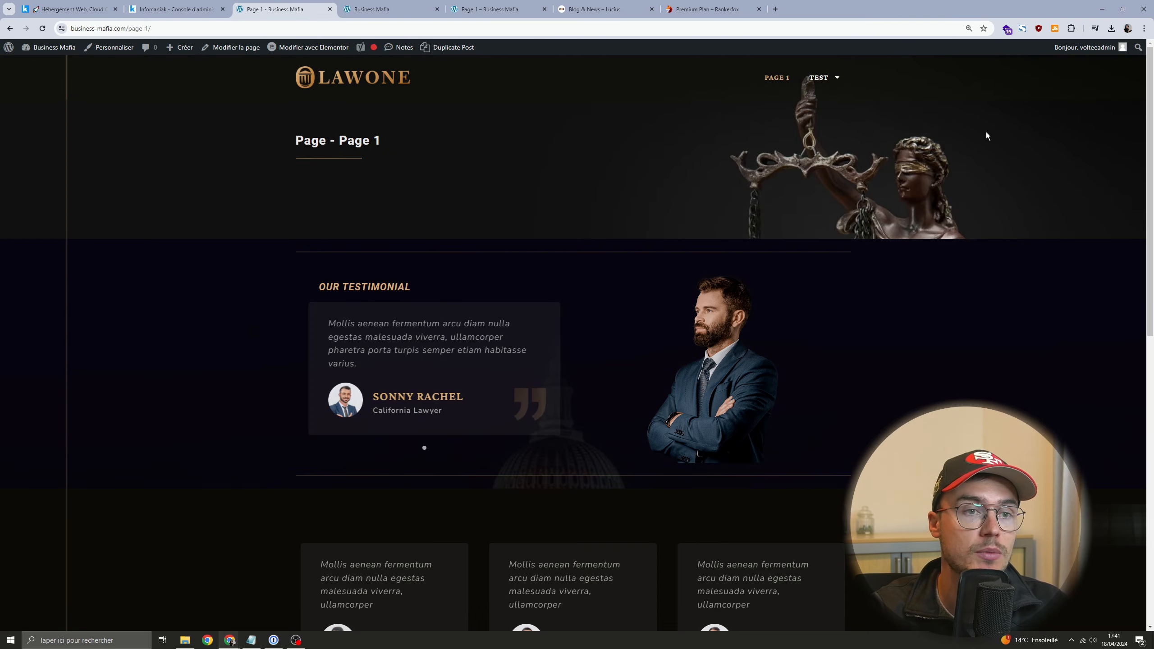
{"action": "left_click_drag", "start_coordinate": [128, 30], "coordinate": [393, 32]}
{"action": "key", "text": "BackSpace"}
{"action": "key", "text": "Return"}
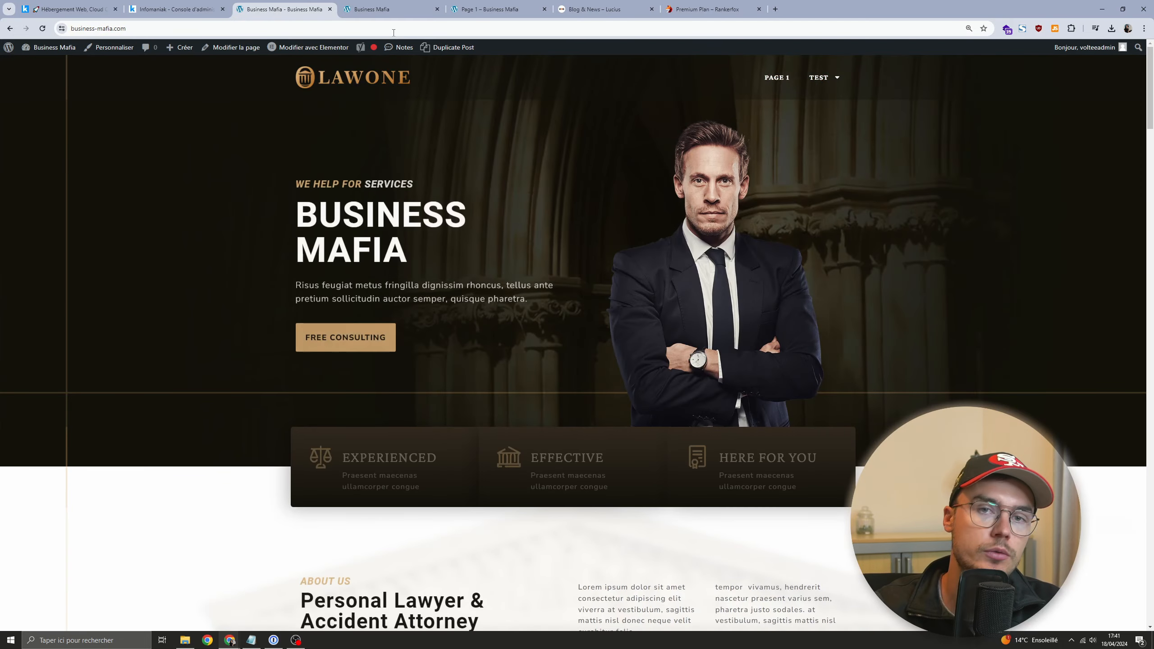
Step: Examine the homepage's lawyer benefits and Legal Practice Areas sections, including the Financial Settlements service
{"action": "left_click_drag", "start_coordinate": [1150, 92], "coordinate": [1151, 172]}
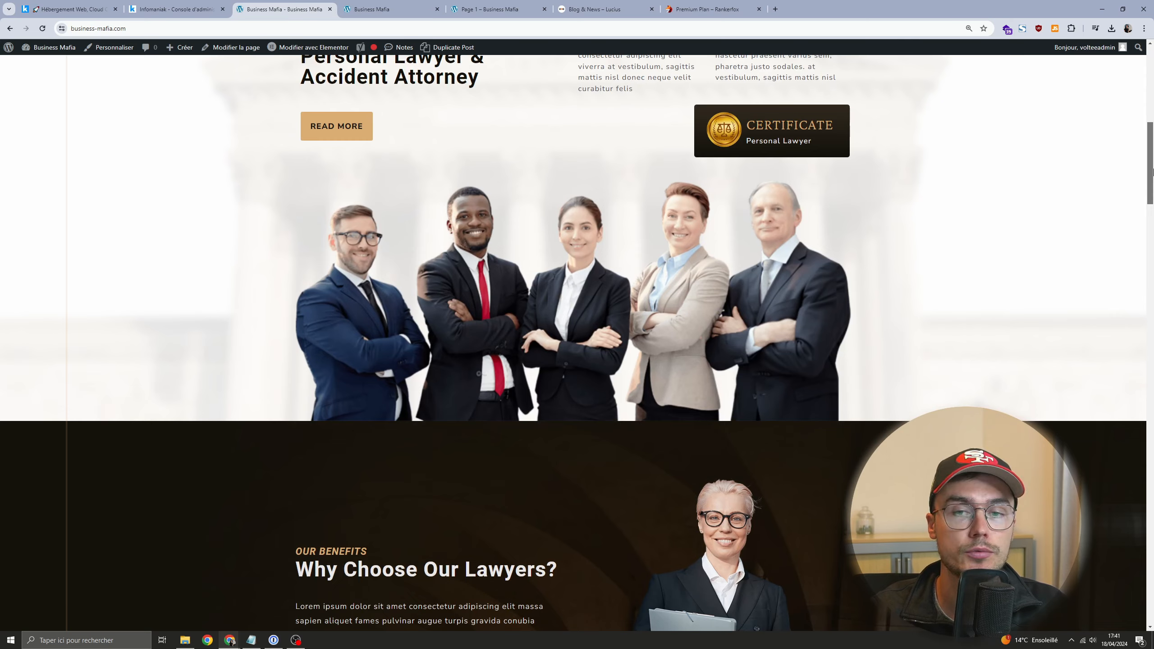
{"action": "left_click_drag", "start_coordinate": [1151, 172], "coordinate": [1151, 192]}
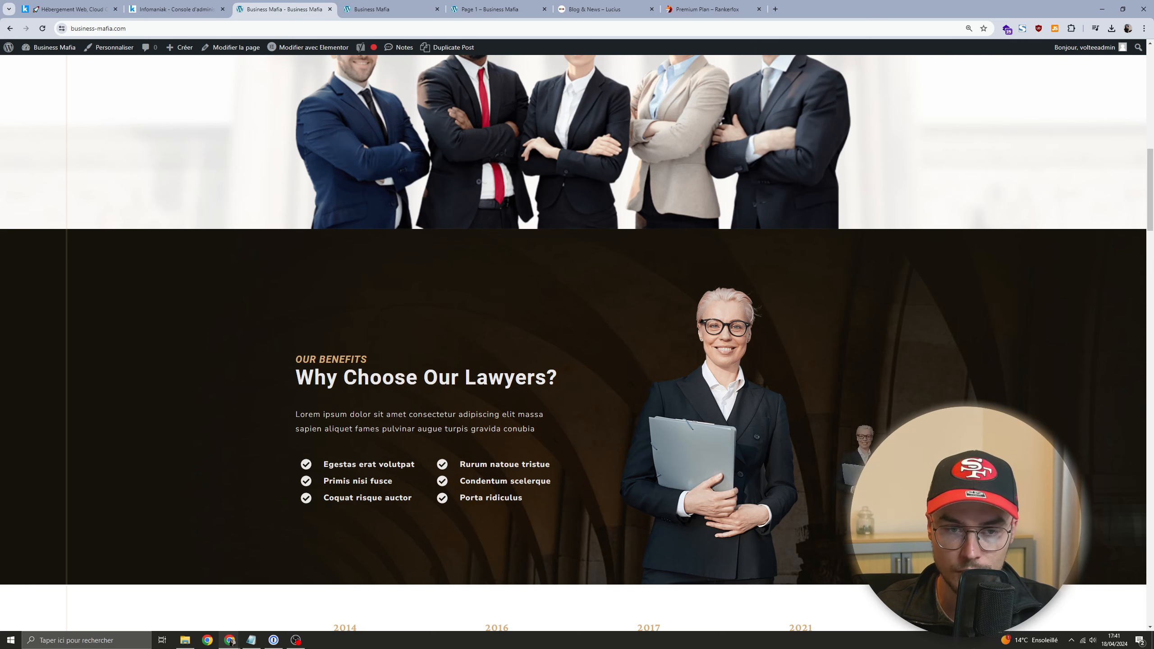
{"action": "scroll", "coordinate": [742, 402], "scroll_direction": "down", "scroll_amount": 7}
{"action": "left_click_drag", "start_coordinate": [1150, 226], "coordinate": [1151, 356]}
{"action": "scroll", "coordinate": [567, 174], "scroll_direction": "down", "scroll_amount": 5}
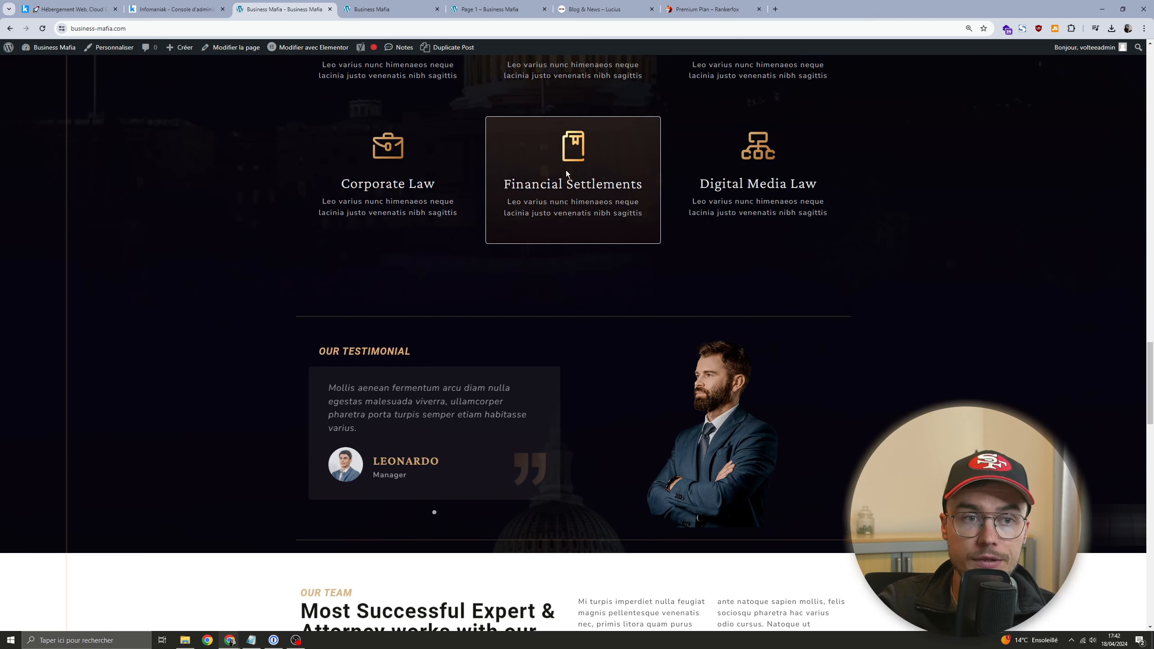
{"action": "left_click_drag", "start_coordinate": [525, 181], "coordinate": [637, 182]}
{"action": "left_click", "coordinate": [694, 179]}
{"action": "scroll", "coordinate": [694, 196], "scroll_direction": "up", "scroll_amount": 3}
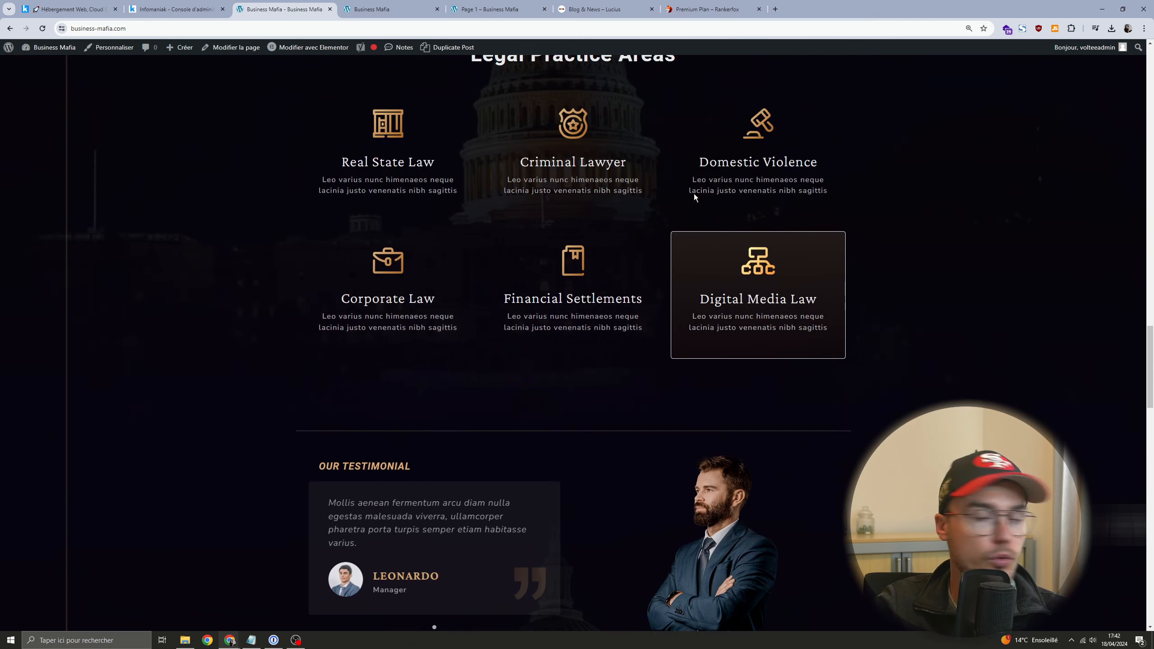
{"action": "scroll", "coordinate": [694, 196], "scroll_direction": "up", "scroll_amount": 2}
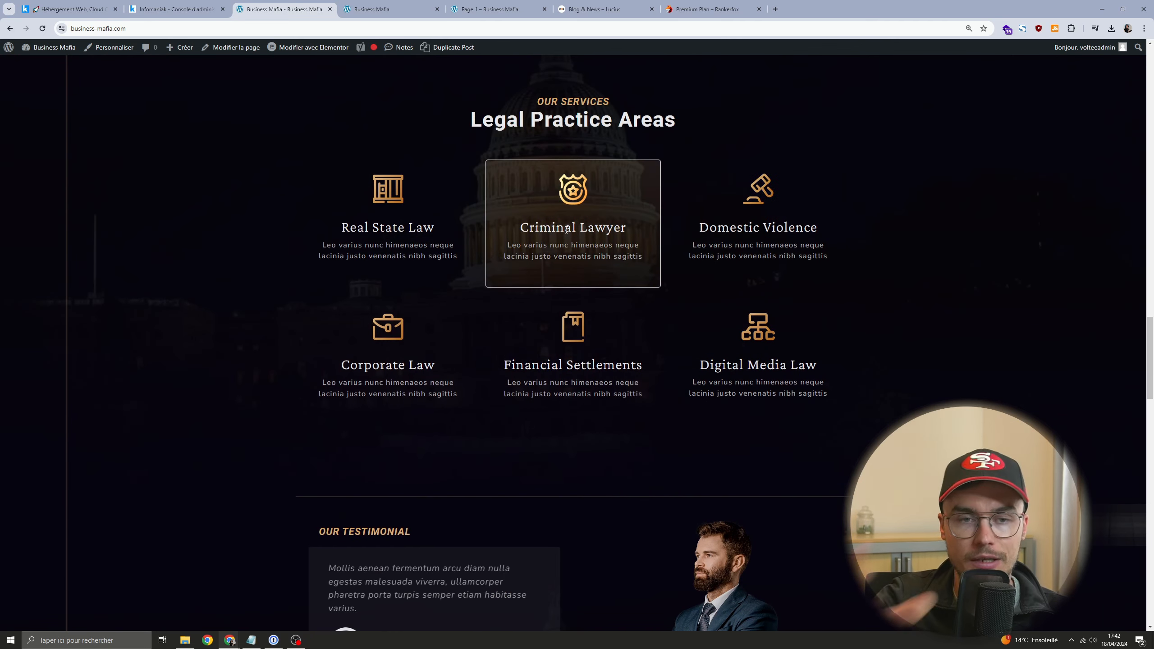
{"action": "middle_click", "coordinate": [979, 340]}
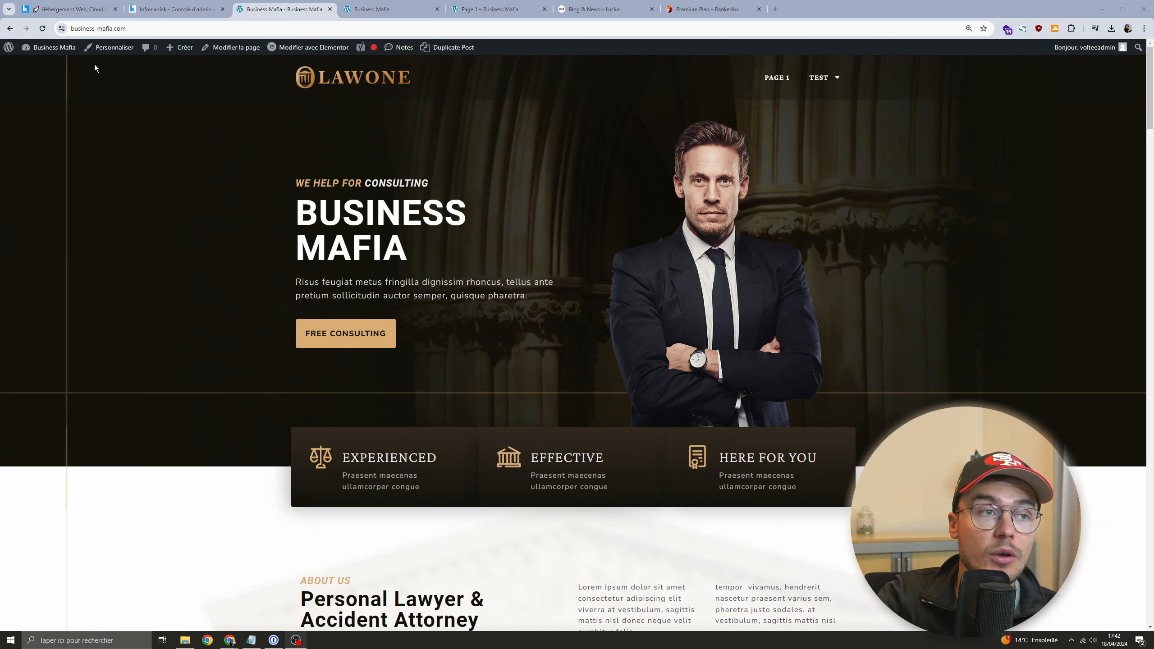
Step: Create a new WordPress page titled "Contact" and open it for editing with Elementor
{"action": "left_click", "coordinate": [391, 10]}
{"action": "left_click", "coordinate": [286, 14]}
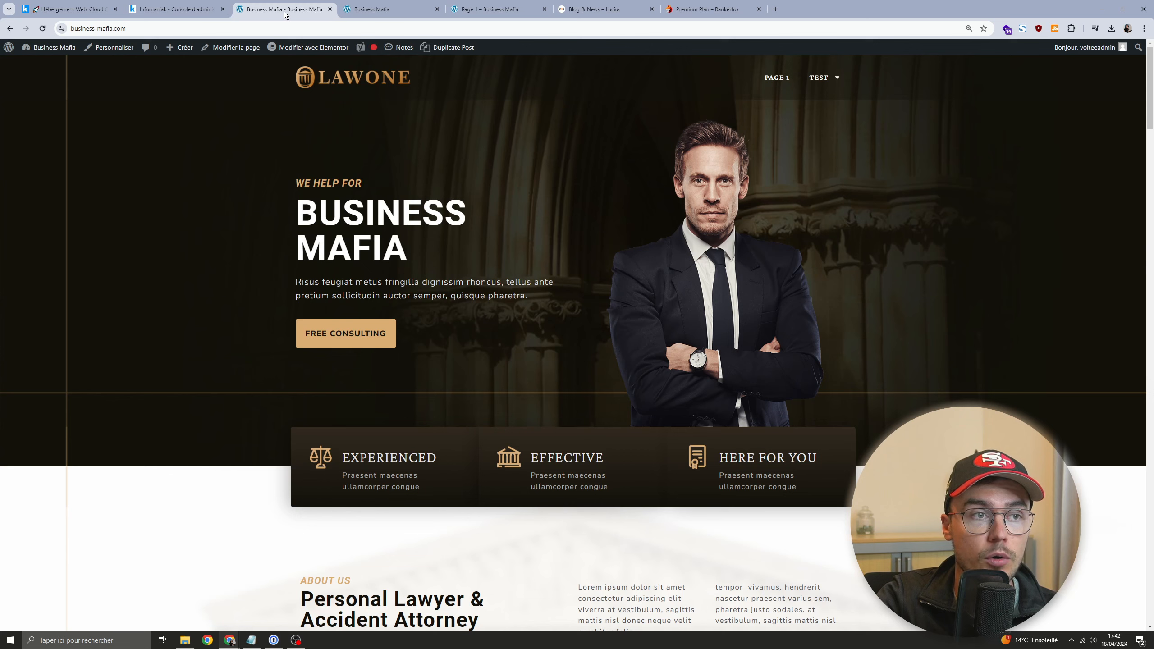
{"action": "mouse_move", "coordinate": [48, 47]}
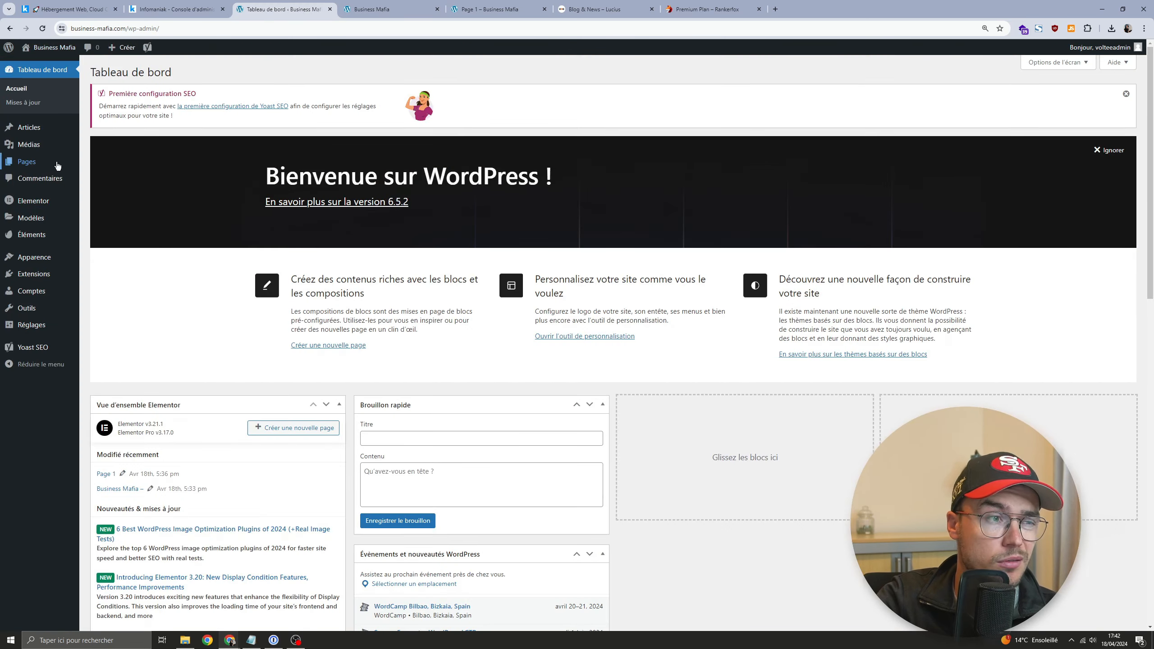
{"action": "mouse_move", "coordinate": [57, 166]}
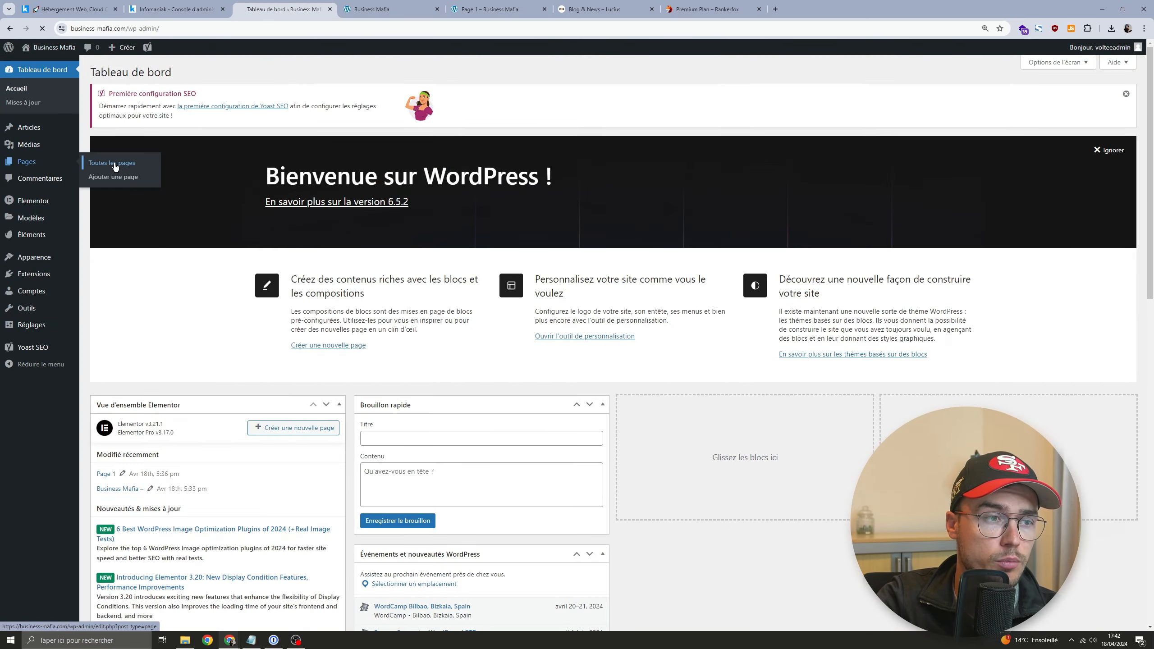
{"action": "left_click", "coordinate": [115, 167]}
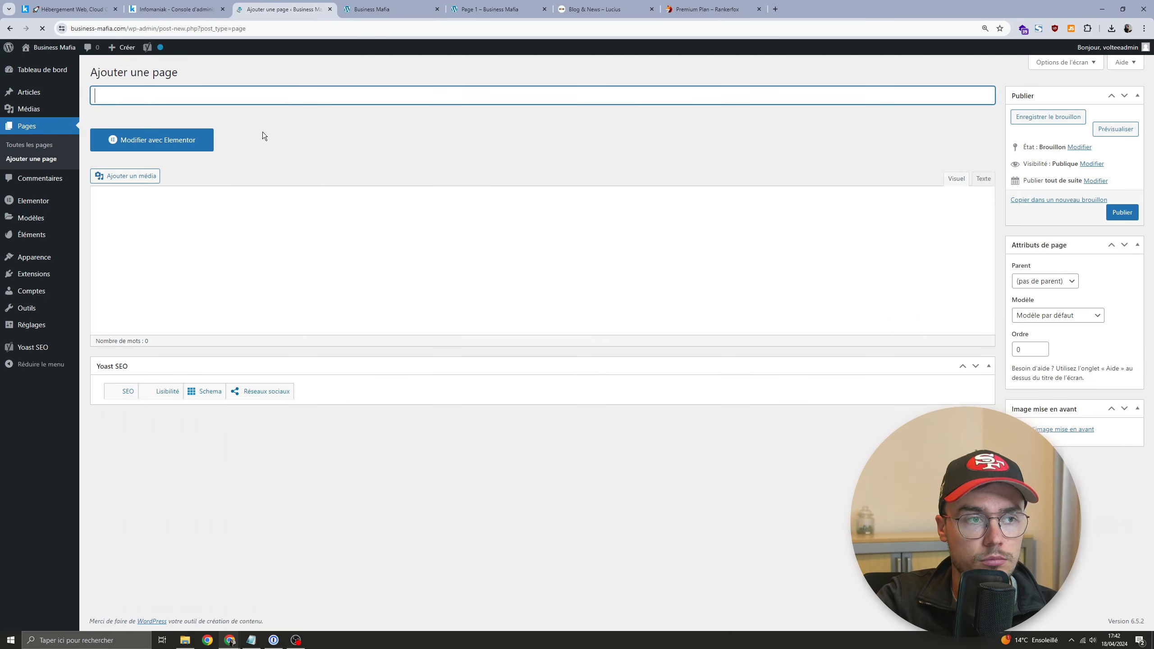
{"action": "type", "text": "c"}
{"action": "key", "text": "BackSpace"}
{"action": "type", "text": "Contact"}
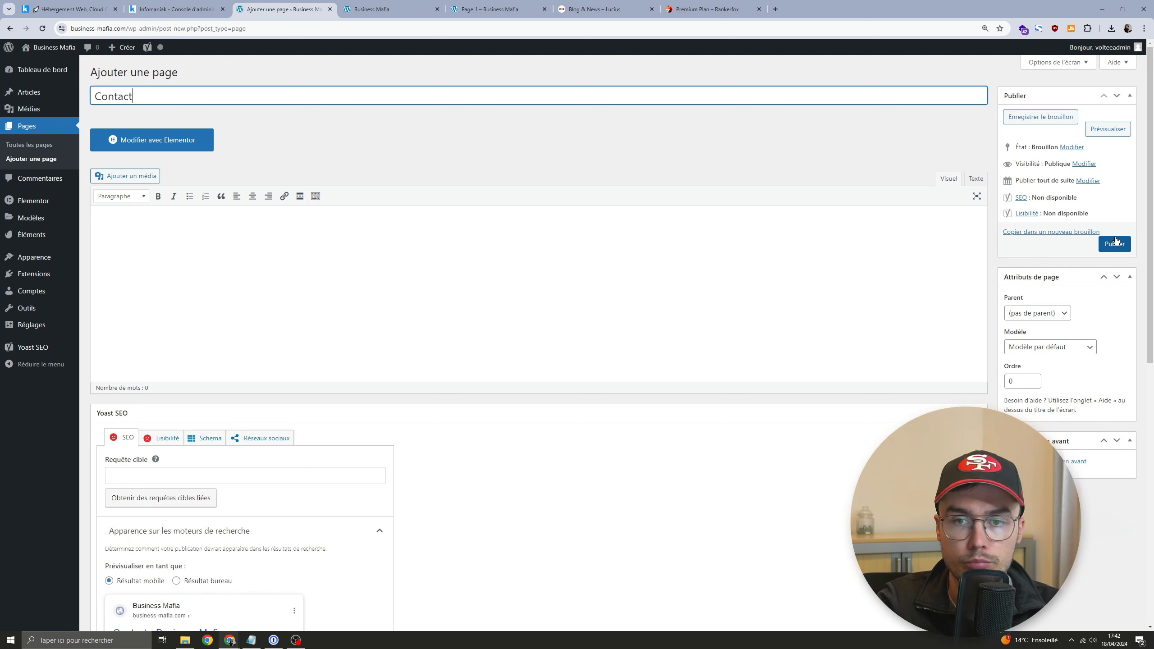
{"action": "left_click", "coordinate": [155, 141]}
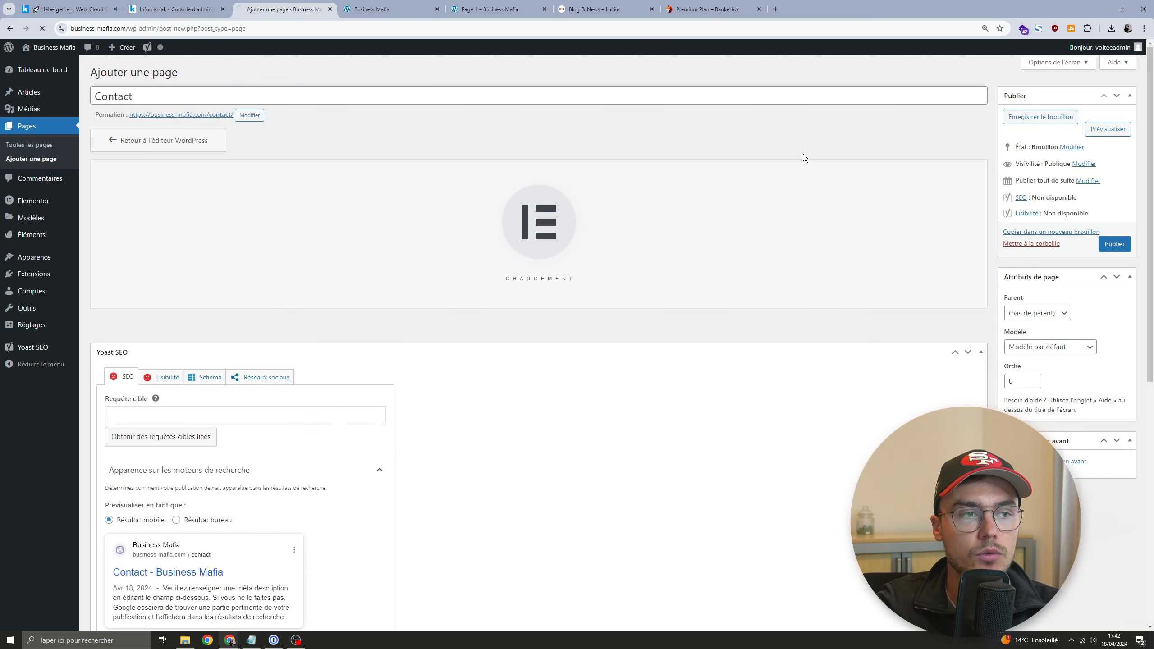
Step: Import the Contact Us template from the installed Lawone template kit, leaving the Contact page editor open
{"action": "left_click", "coordinate": [357, 8]}
{"action": "left_click", "coordinate": [48, 64]}
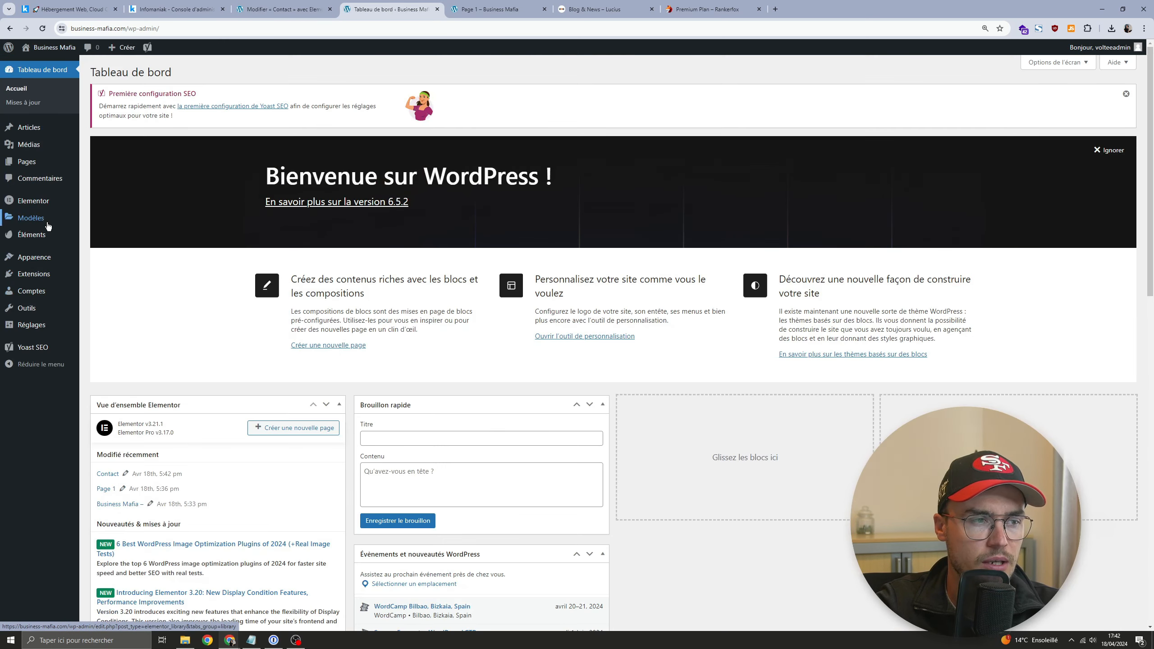
{"action": "mouse_move", "coordinate": [46, 234]}
{"action": "left_click", "coordinate": [106, 292]}
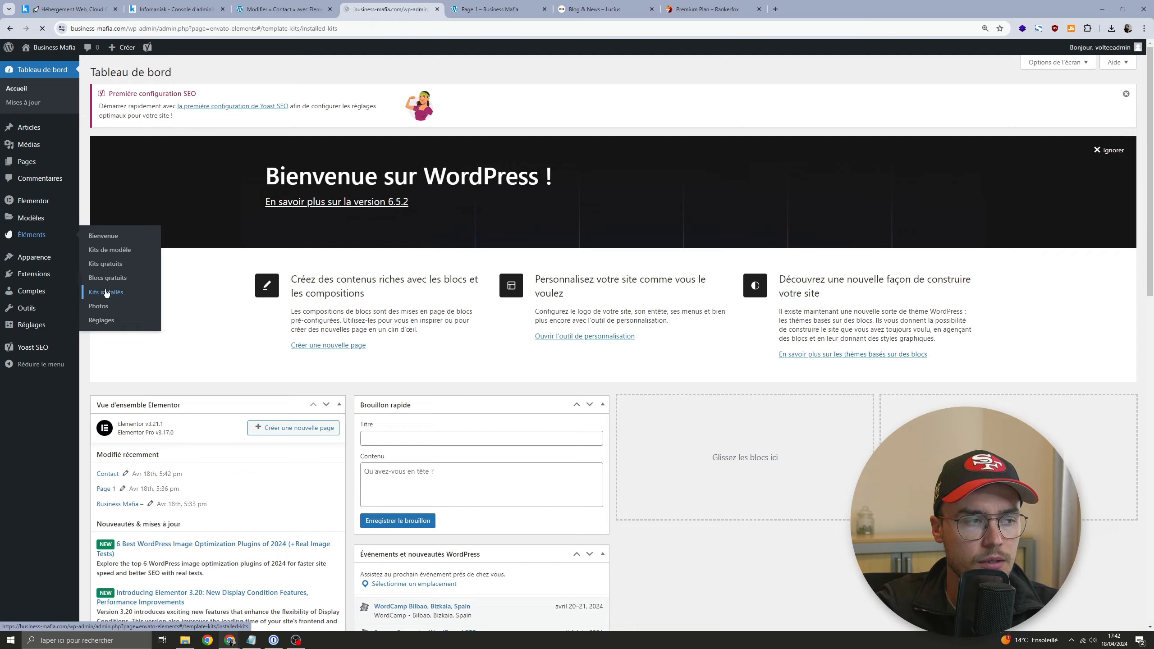
{"action": "left_click", "coordinate": [127, 412]}
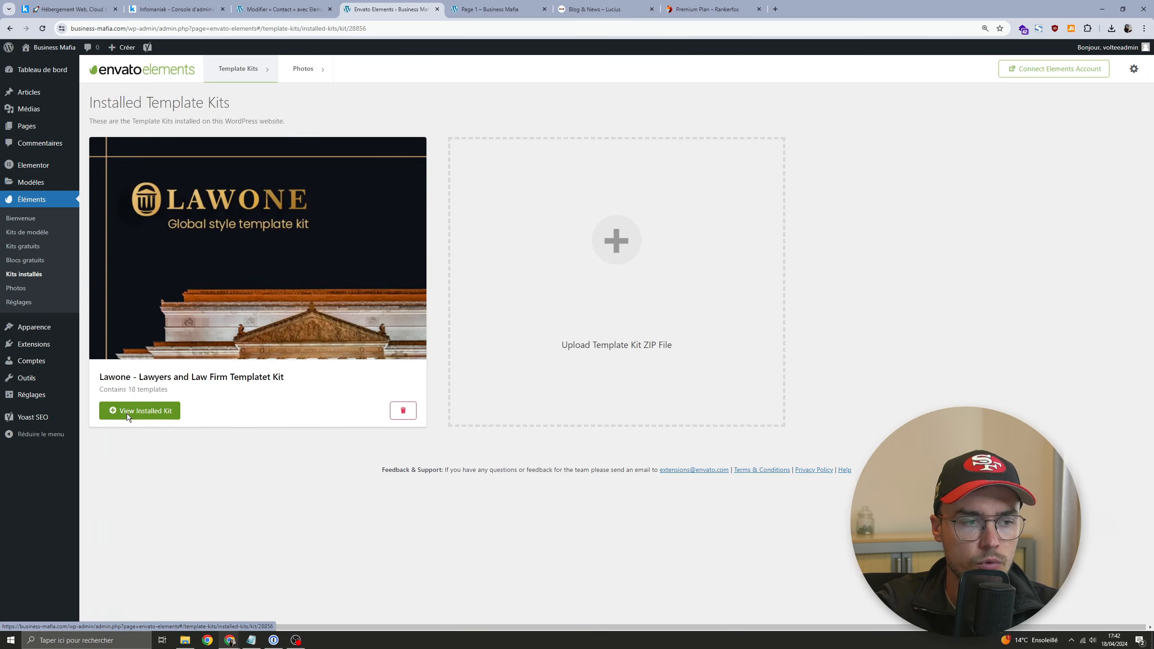
{"action": "scroll", "coordinate": [745, 355], "scroll_direction": "down", "scroll_amount": 8}
{"action": "scroll", "coordinate": [745, 360], "scroll_direction": "down", "scroll_amount": 10}
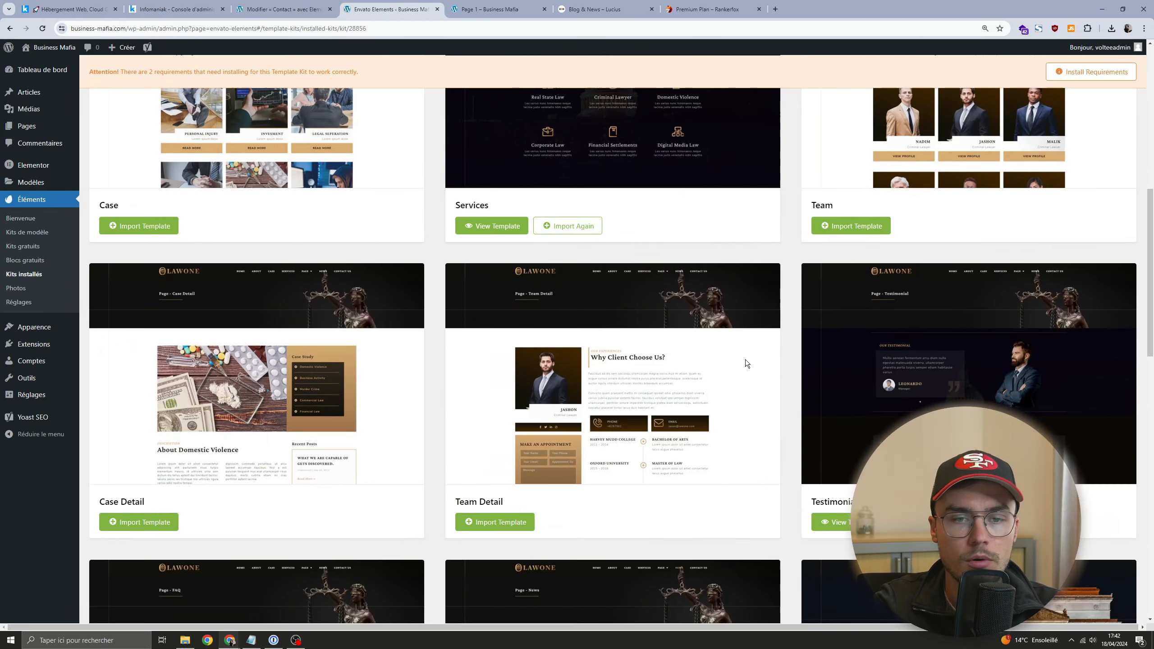
{"action": "scroll", "coordinate": [745, 360], "scroll_direction": "down", "scroll_amount": 7}
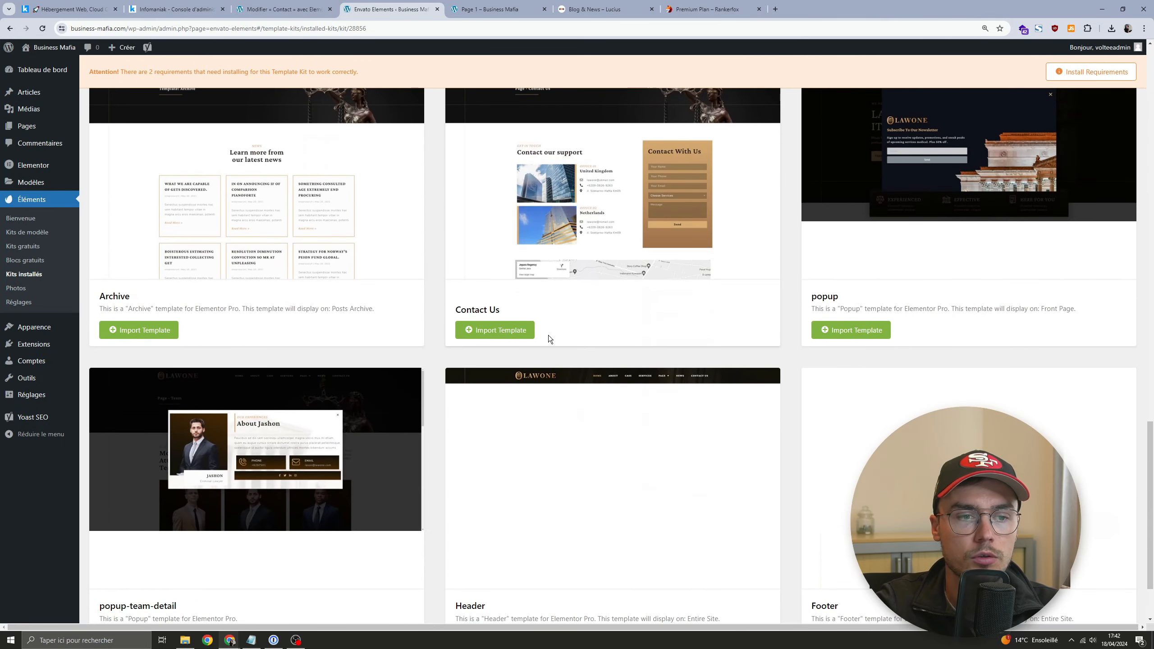
{"action": "left_click", "coordinate": [516, 329]}
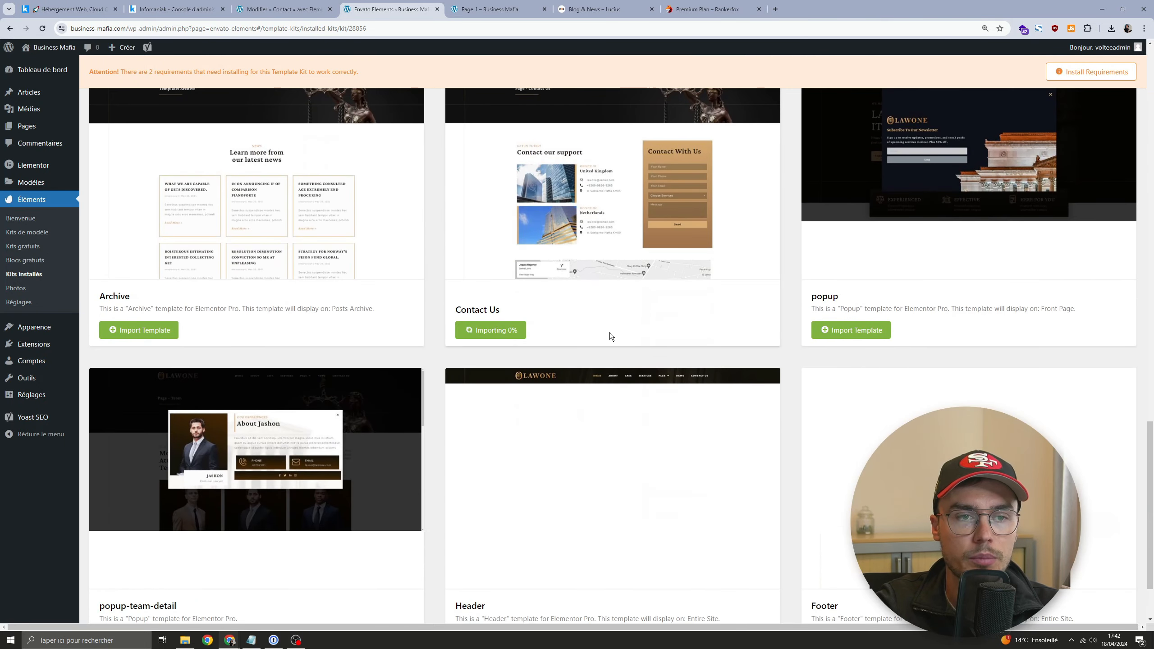
Step: Insert the saved Contact Us template into the Contact page in Elementor, applying the template's page settings as well
{"action": "left_click", "coordinate": [490, 15]}
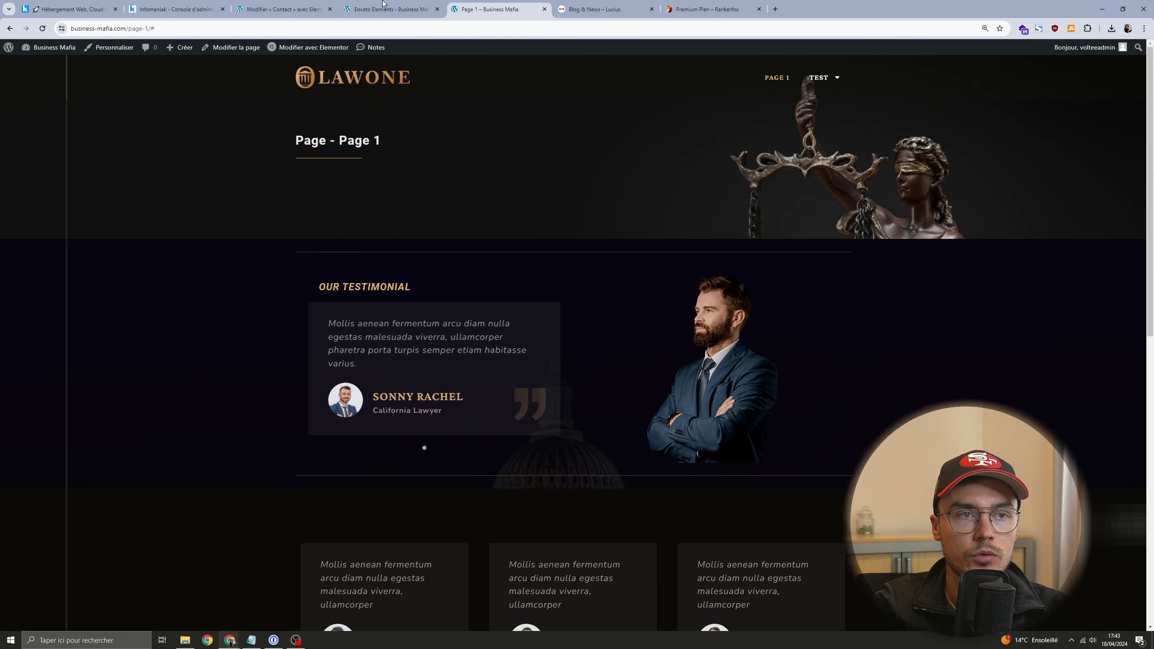
{"action": "left_click", "coordinate": [282, 9]}
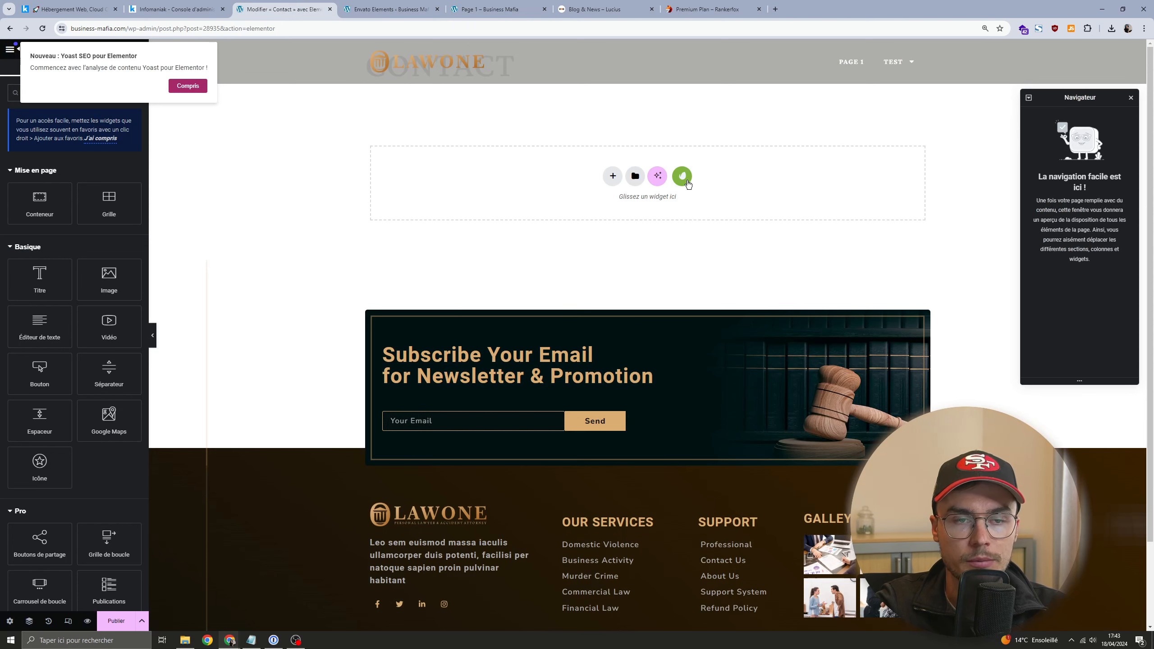
{"action": "left_click", "coordinate": [634, 177]}
{"action": "left_click", "coordinate": [612, 148]}
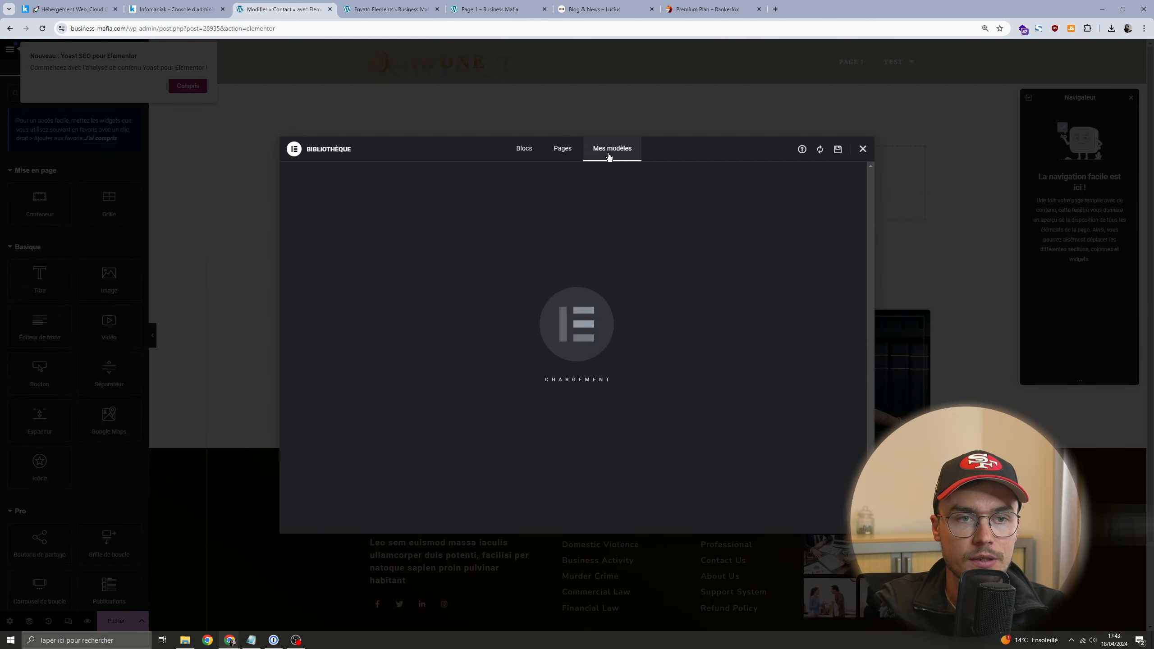
{"action": "left_click", "coordinate": [777, 229]}
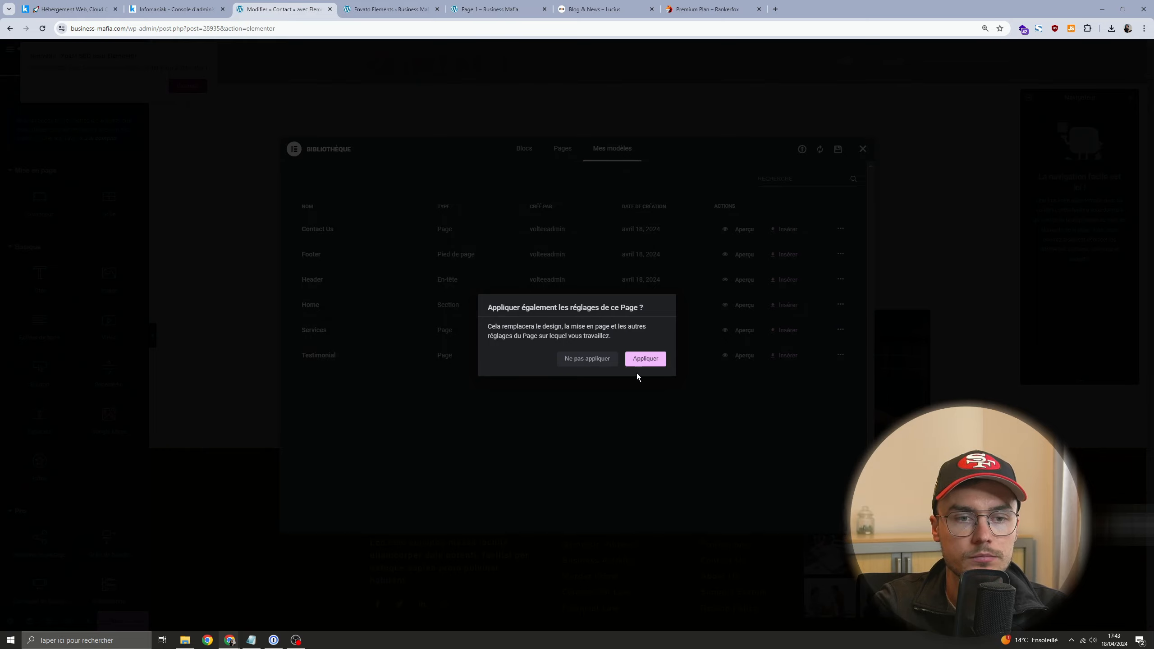
{"action": "left_click", "coordinate": [640, 360]}
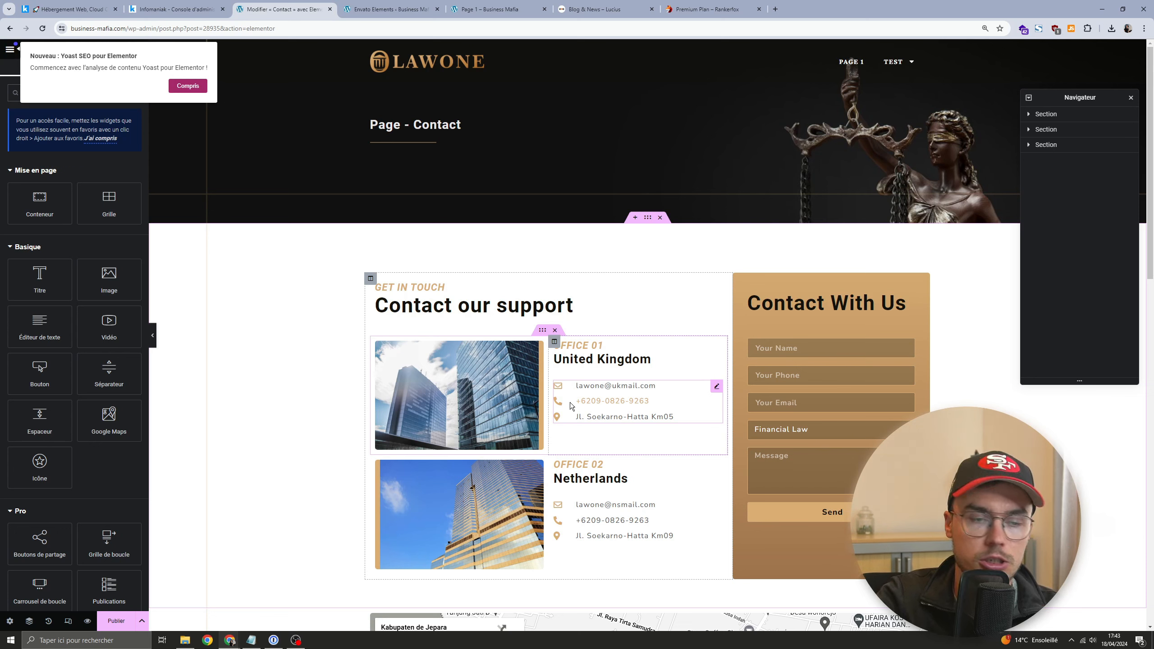
Step: Select the Contact With Us form, dismiss the Yoast SEO notice covering its settings, and publish the Contact page
{"action": "left_click", "coordinate": [799, 430]}
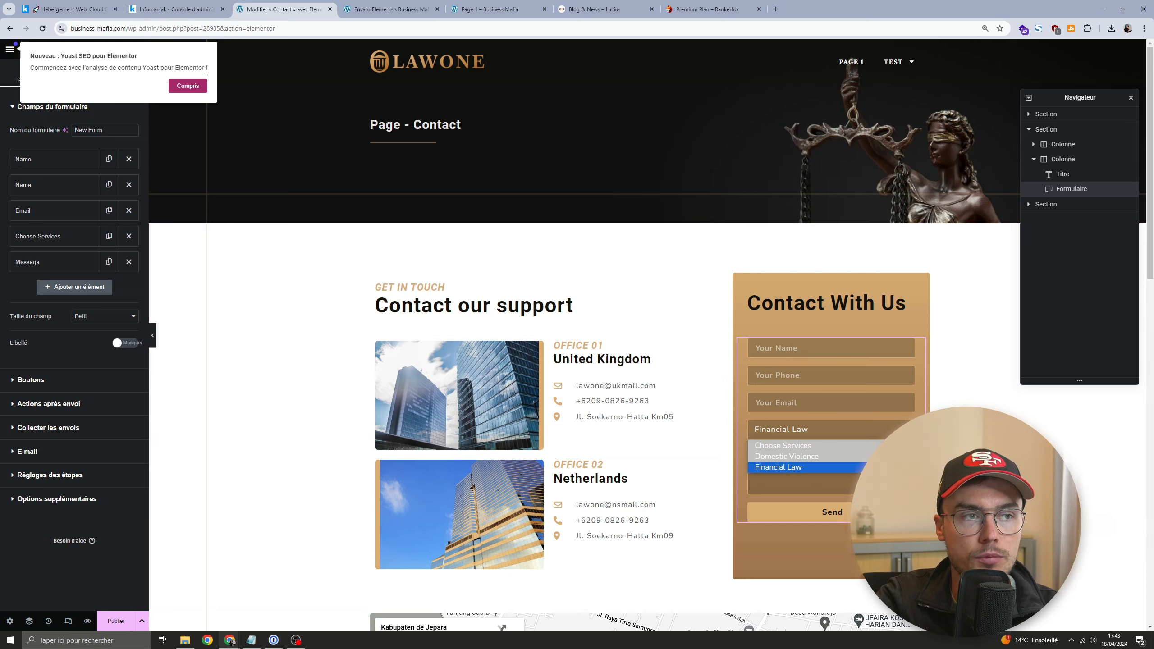
{"action": "left_click", "coordinate": [188, 88]}
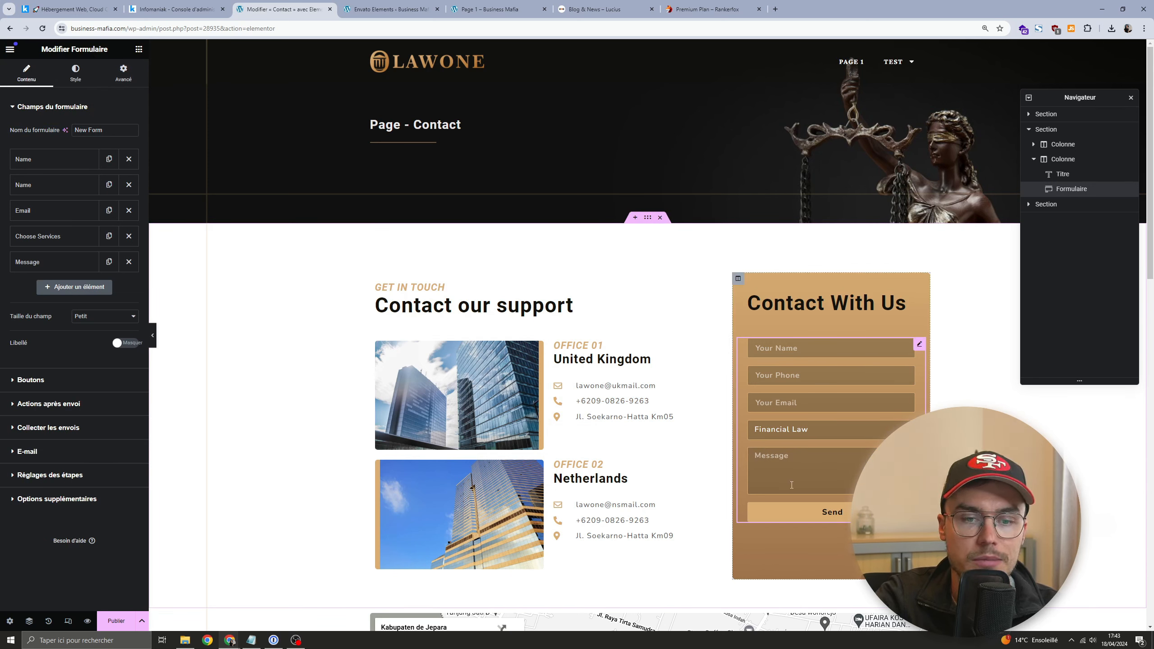
{"action": "scroll", "coordinate": [604, 387], "scroll_direction": "down", "scroll_amount": 8}
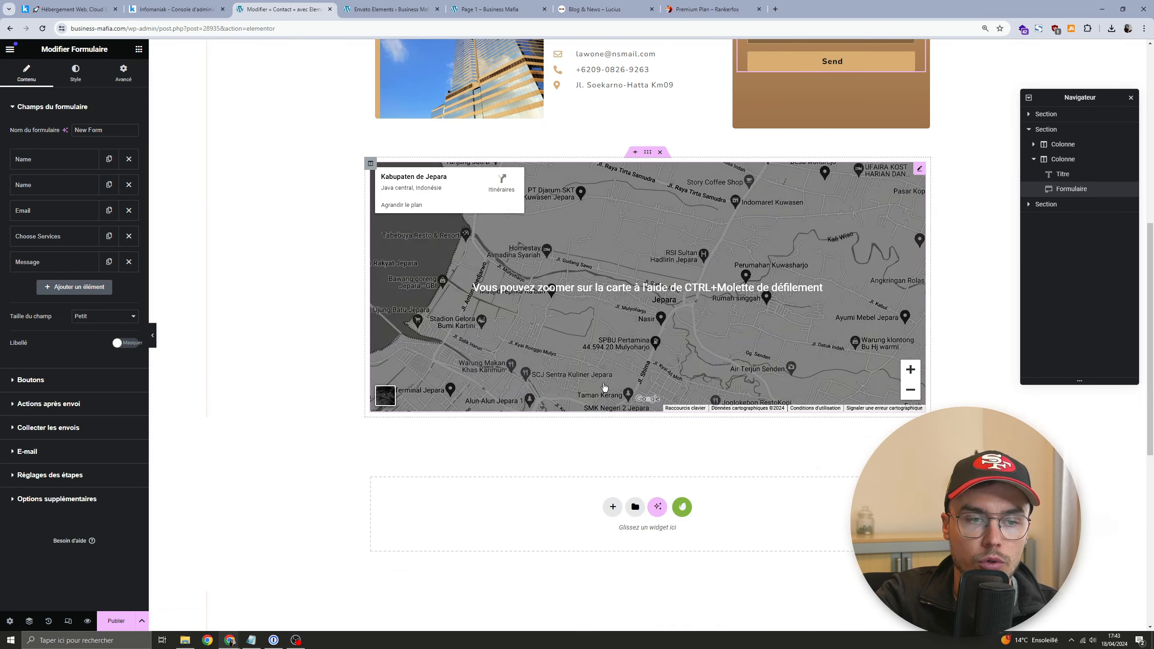
{"action": "scroll", "coordinate": [604, 387], "scroll_direction": "up", "scroll_amount": 8}
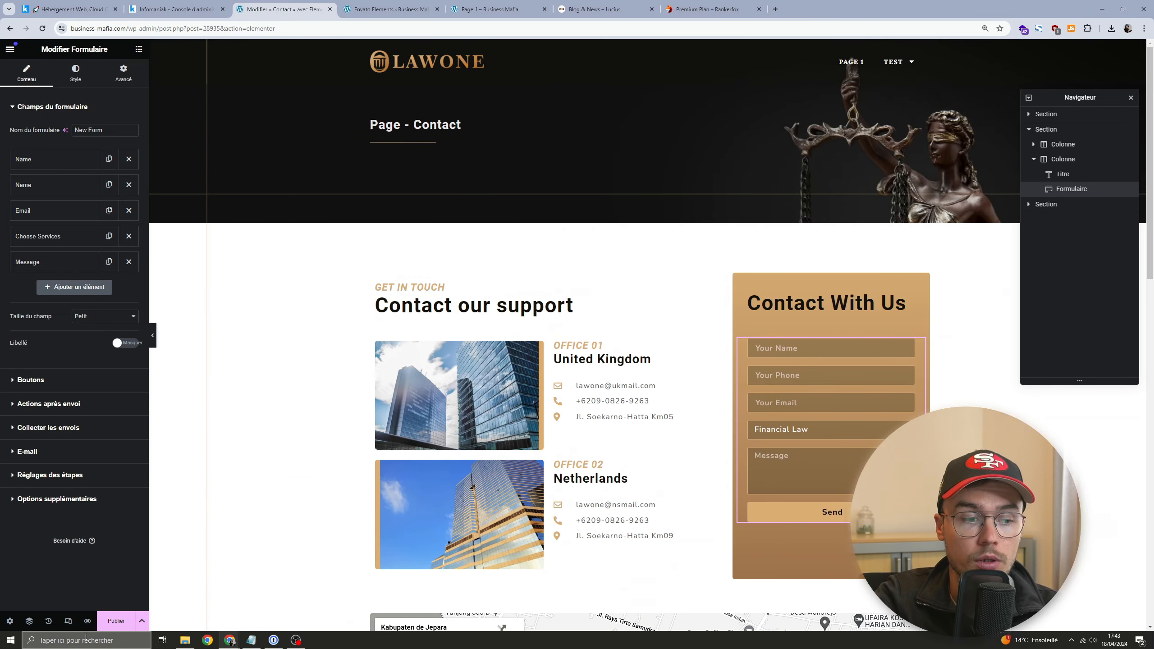
{"action": "left_click", "coordinate": [119, 621]}
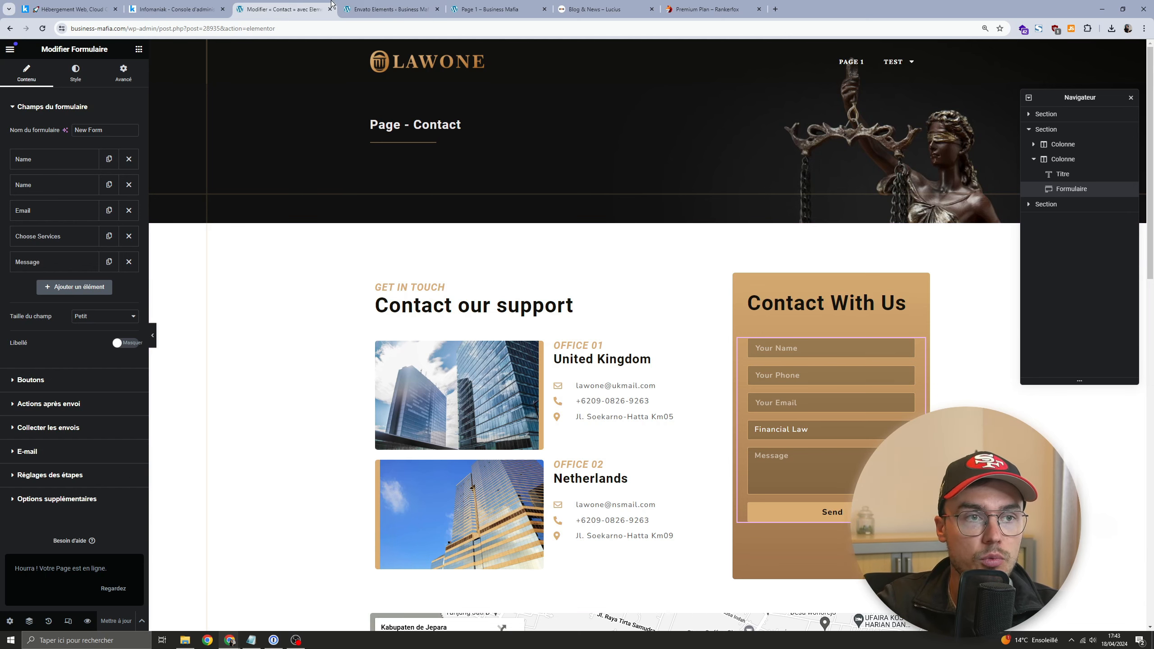
Step: Open the live Business Mafia homepage in a separate tab, examine its sections from hero to lawyer benefits, and return to the installed template kit
{"action": "left_click", "coordinate": [363, 9]}
{"action": "scroll", "coordinate": [384, 187], "scroll_direction": "up", "scroll_amount": 5}
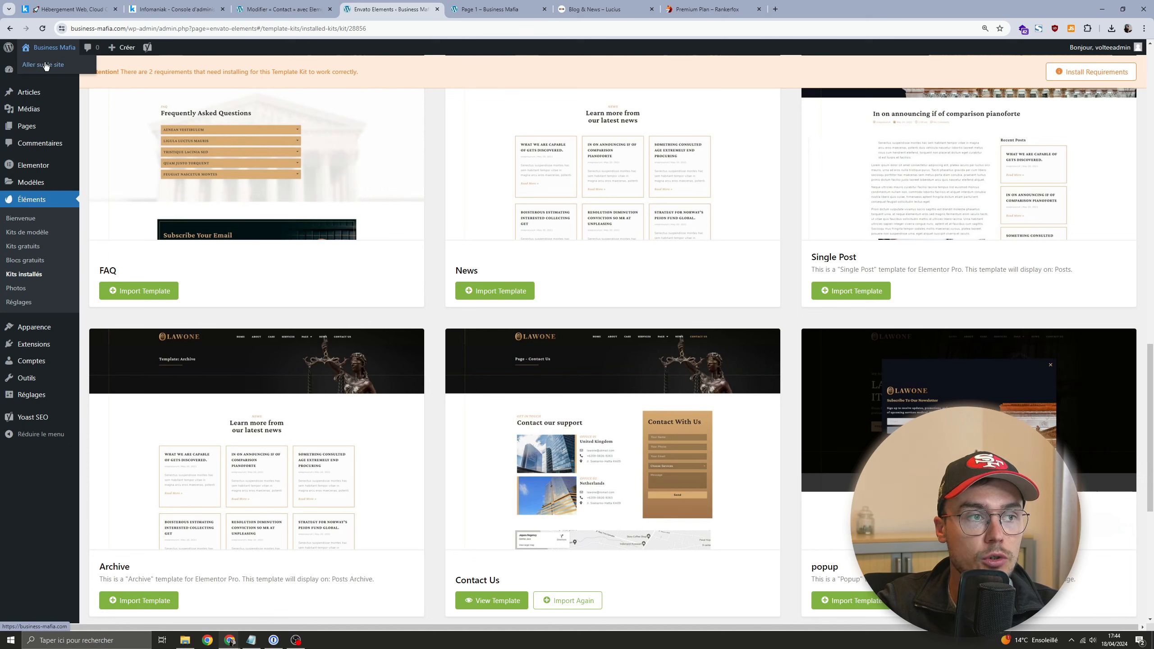
{"action": "middle_click", "coordinate": [46, 65]}
{"action": "left_click", "coordinate": [496, 14]}
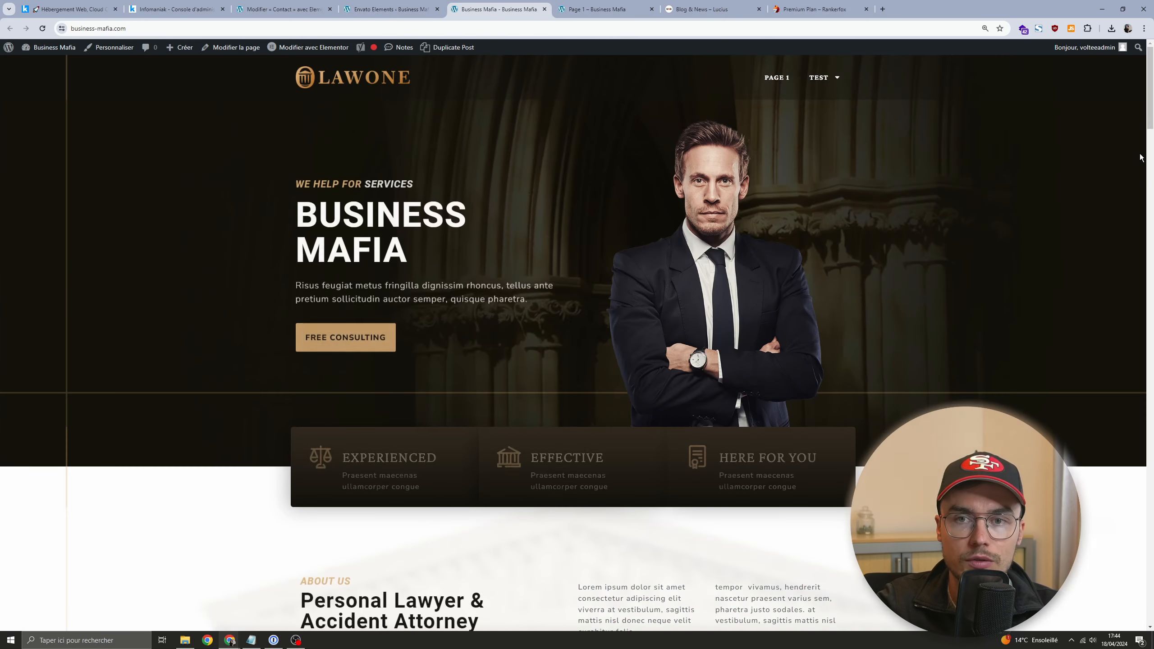
{"action": "scroll", "coordinate": [1141, 157], "scroll_direction": "down", "scroll_amount": 5}
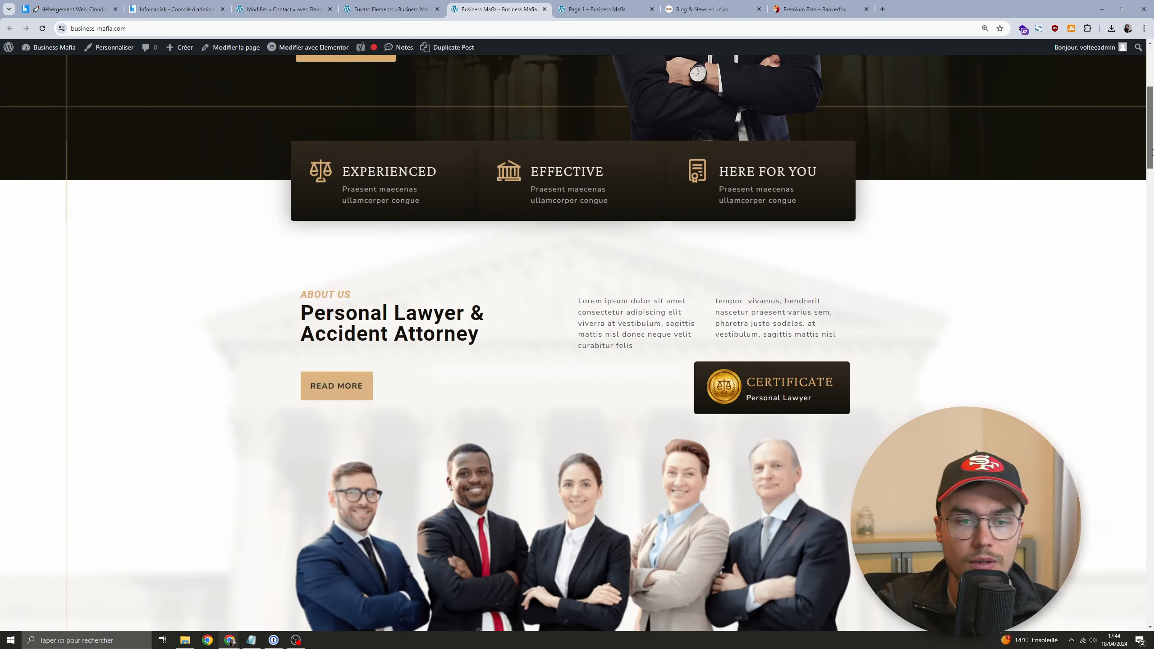
{"action": "left_click_drag", "start_coordinate": [1151, 152], "coordinate": [1148, 224]}
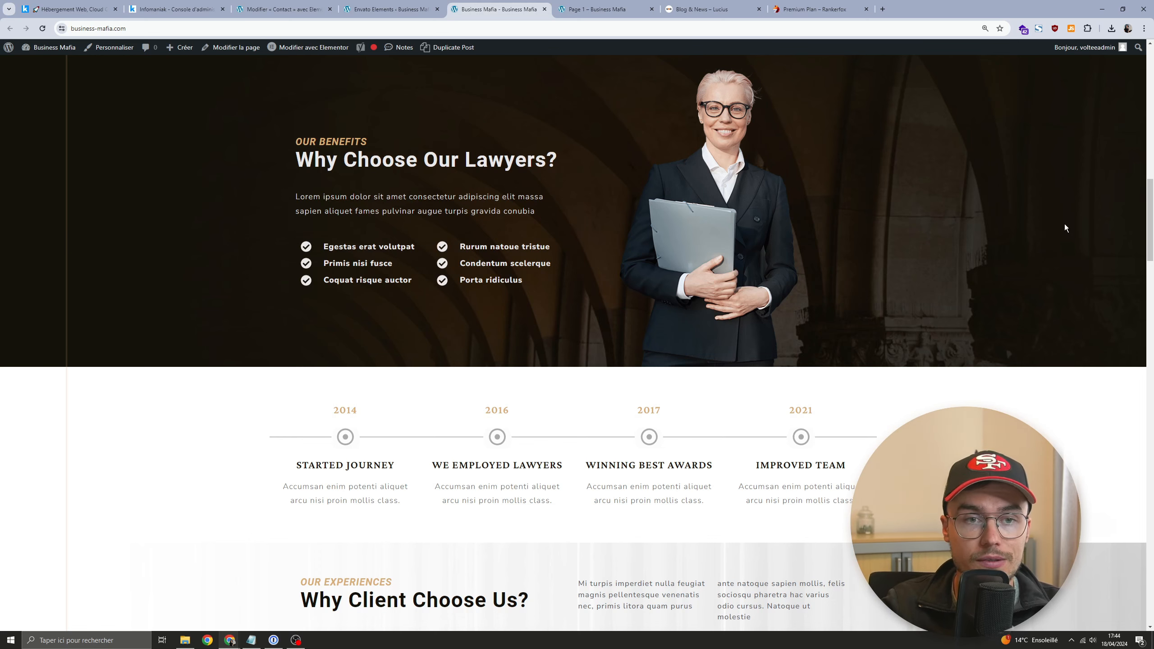
{"action": "scroll", "coordinate": [1058, 214], "scroll_direction": "up", "scroll_amount": 10}
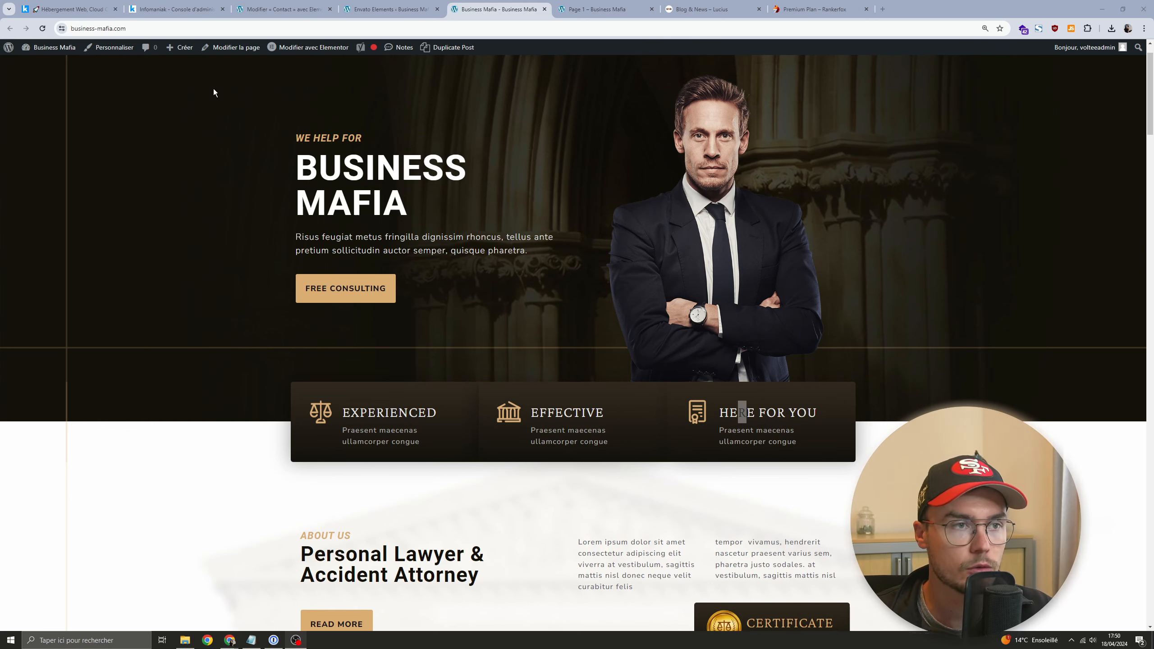
{"action": "left_click", "coordinate": [376, 13]}
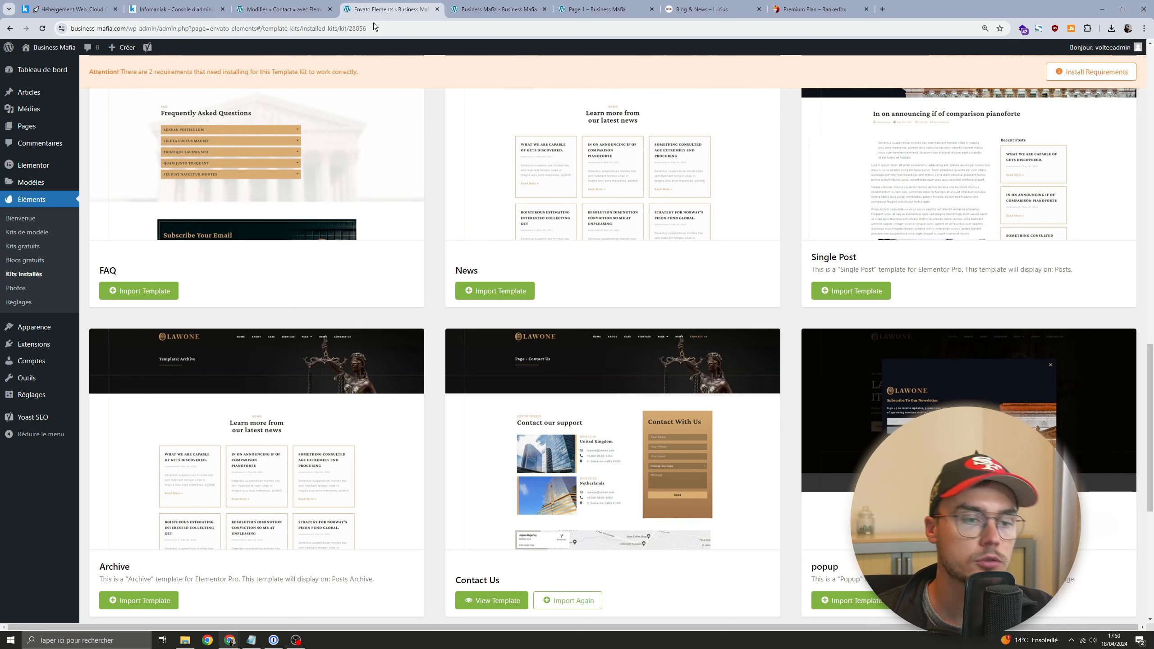